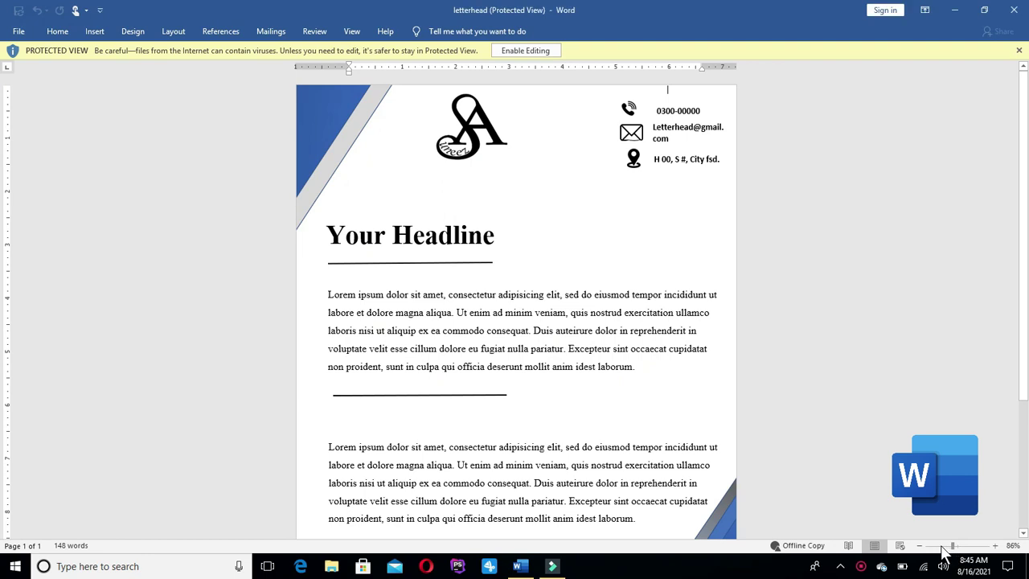
Zoom out and scroll through the finished letterhead sample to inspect its layout
left_click_drag(951, 546, 941, 547)
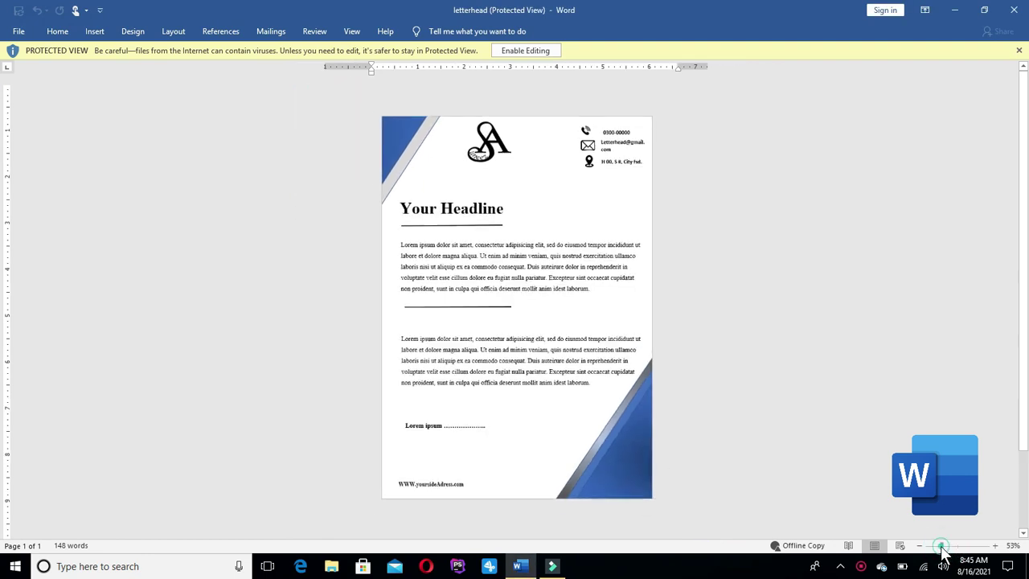
left_click(953, 546)
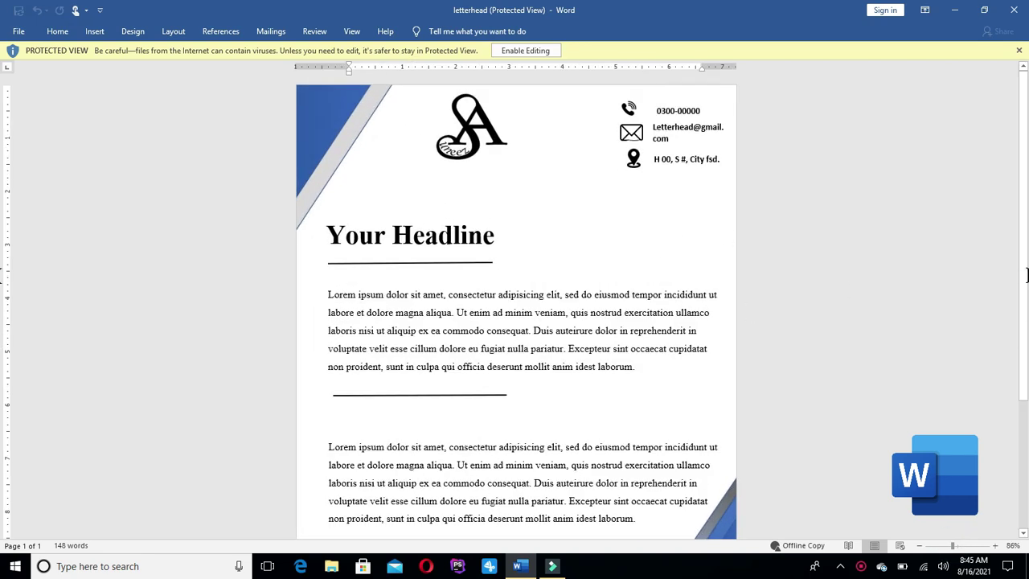
scroll(1026, 314, "down", 2)
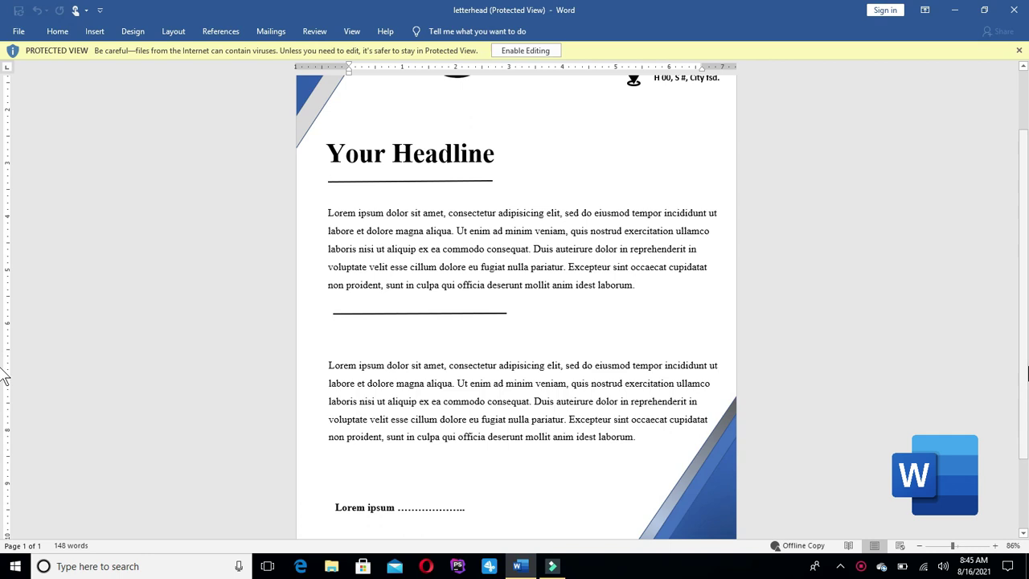
left_click_drag(1025, 413, 1024, 475)
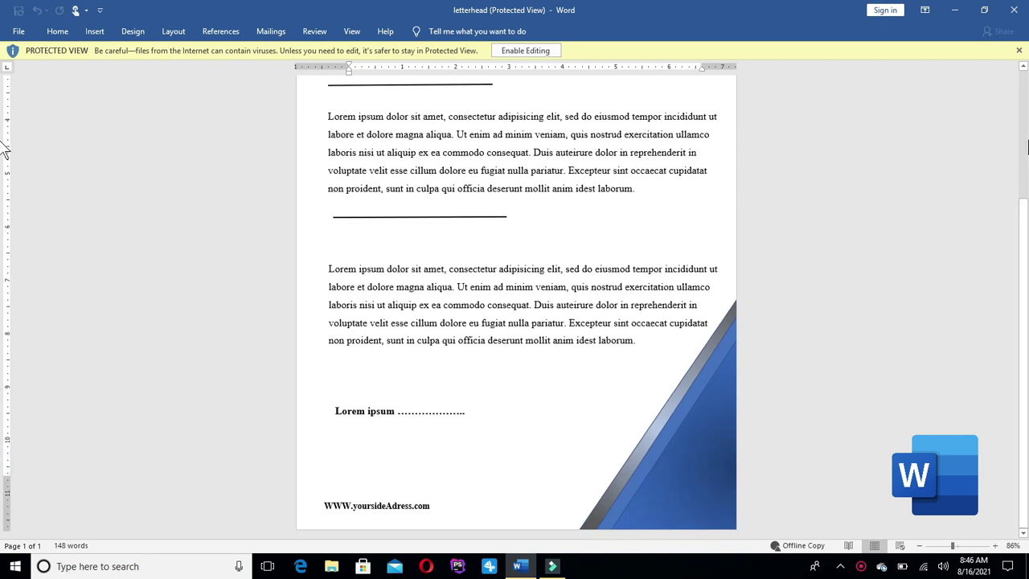
scroll(4, 149, "up", 5)
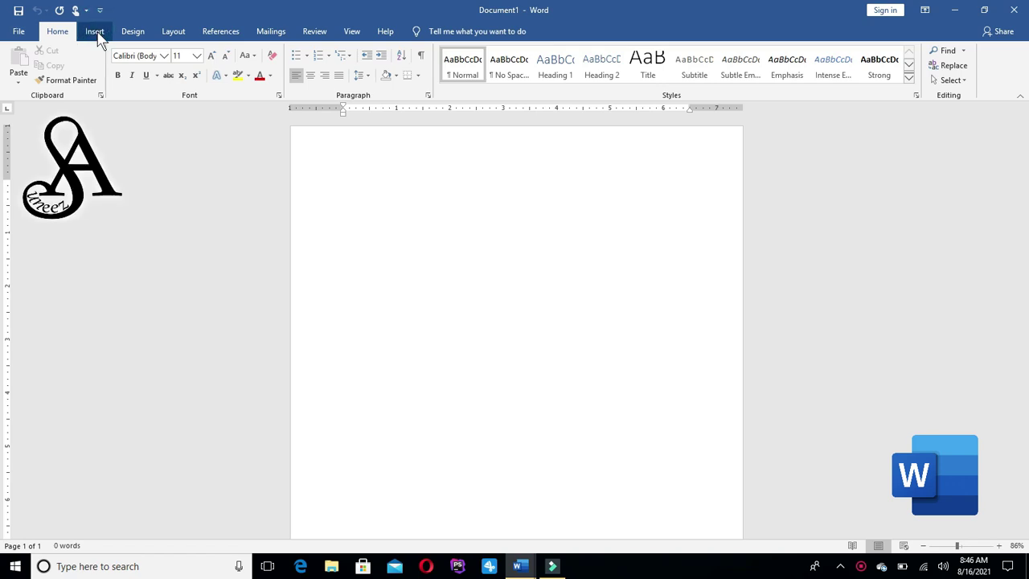
Draw a blue rectangle, about 2.42" by 5.2", near the top-left of the blank page
left_click(94, 32)
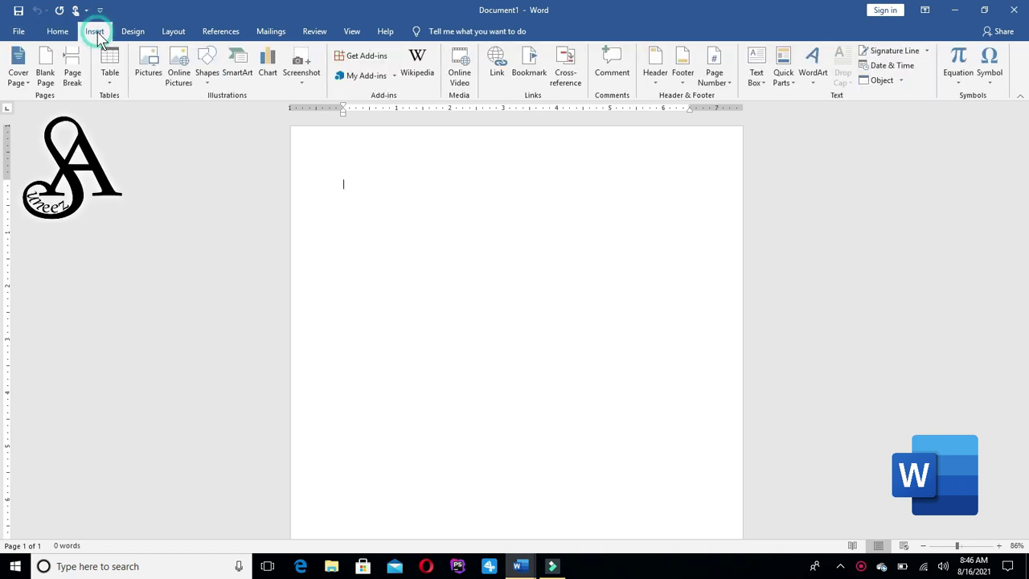
left_click(207, 66)
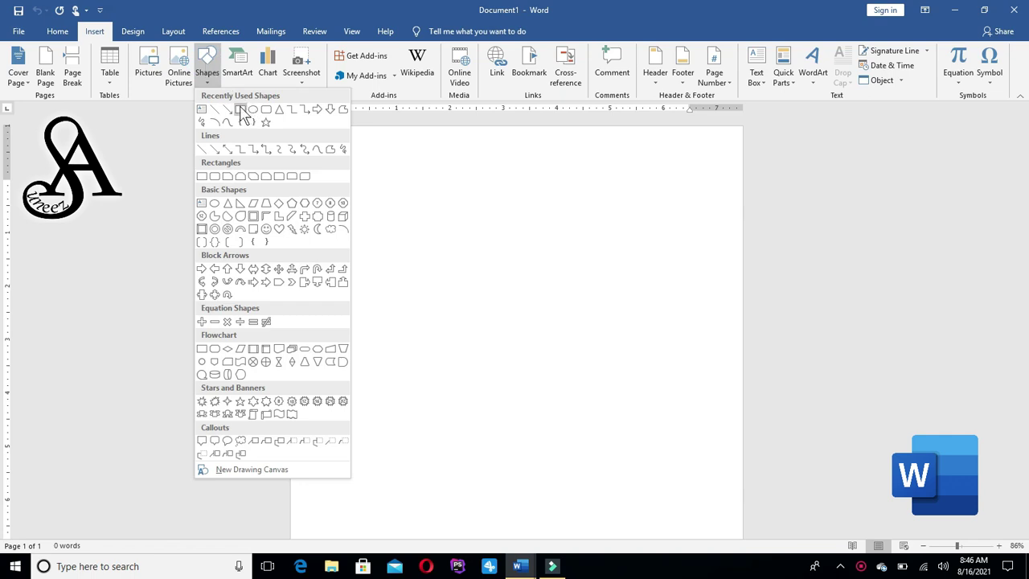
left_click(239, 109)
mouse_move(306, 136)
left_mouse_down()
mouse_move(567, 274)
mouse_move(584, 264)
left_mouse_up()
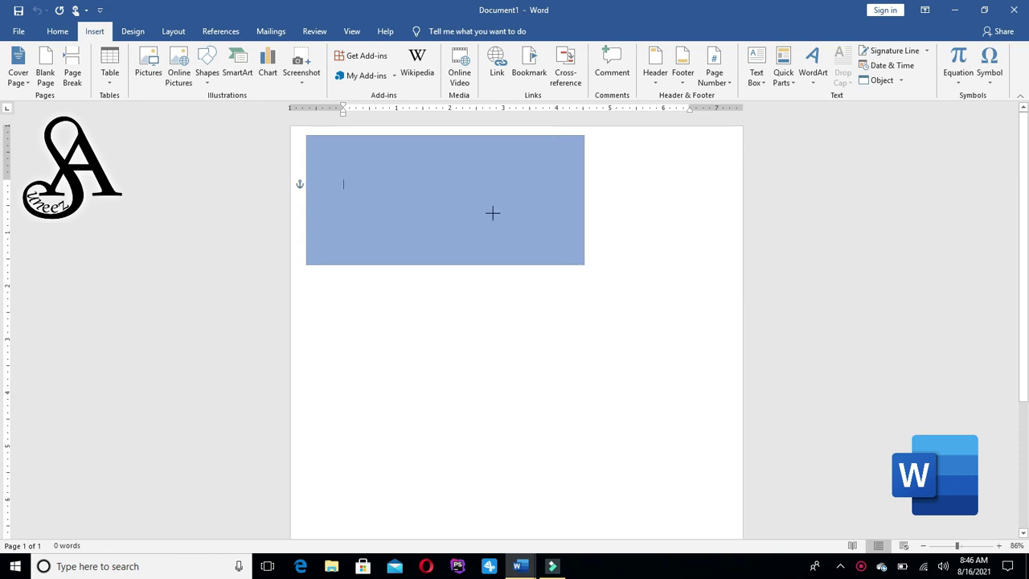
left_click(466, 193)
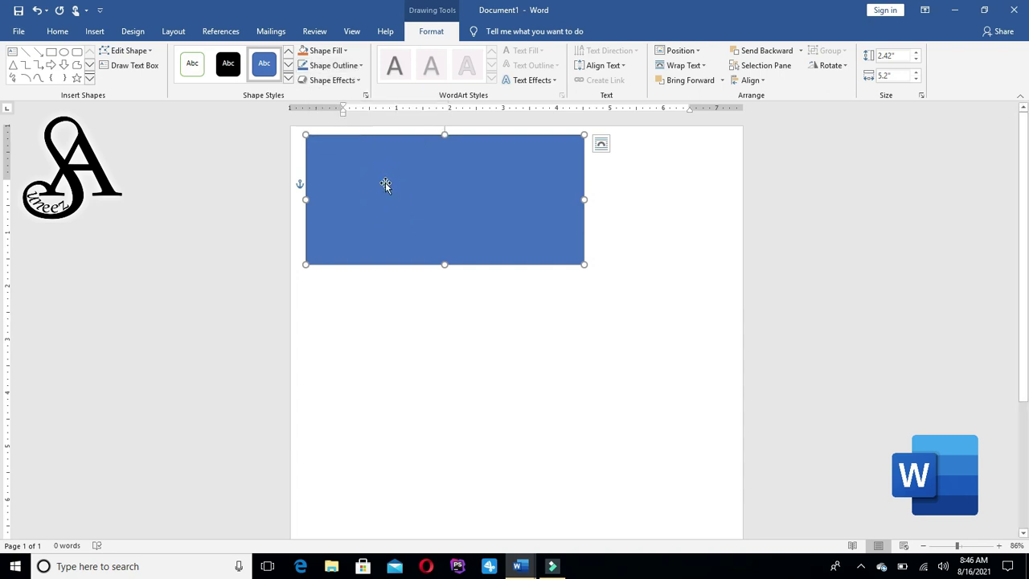
Rotate the blue rectangle onto a diagonal and push it into the top-left corner
left_click_drag(399, 183, 398, 267)
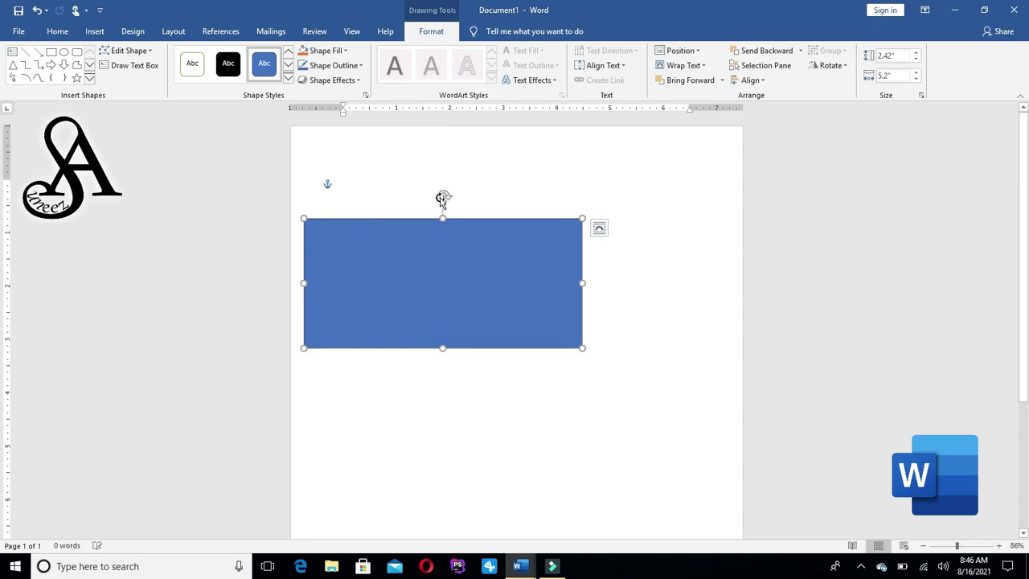
mouse_move(443, 196)
left_mouse_down()
mouse_move(374, 236)
mouse_move(385, 229)
left_mouse_up()
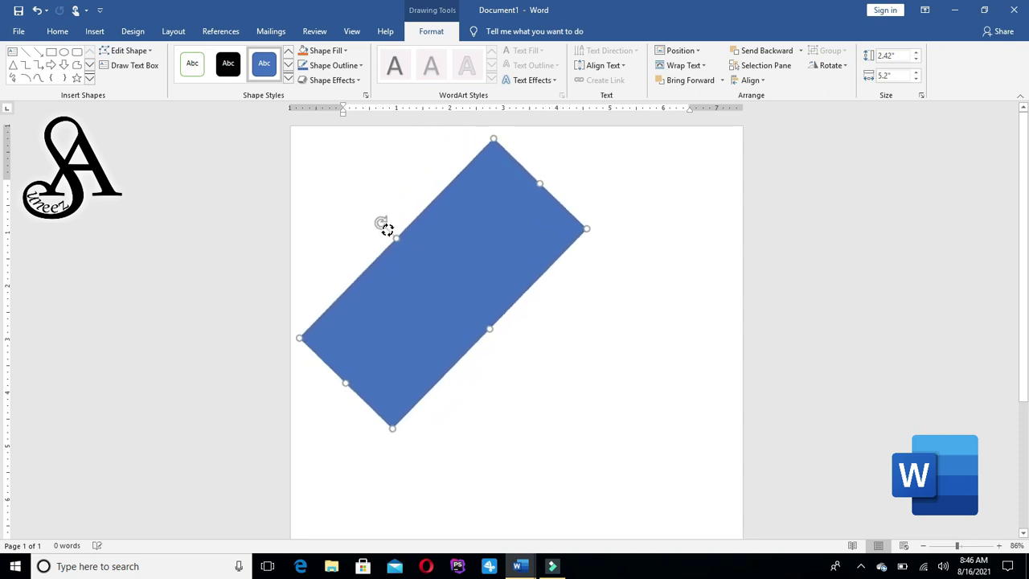
mouse_move(373, 208)
left_mouse_down()
mouse_move(307, 130)
mouse_move(308, 141)
left_mouse_up()
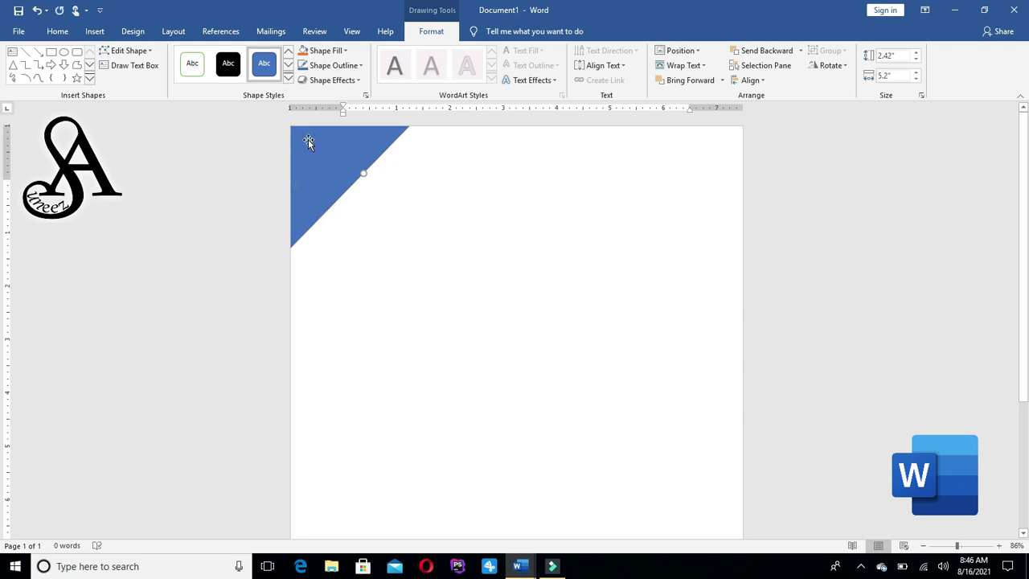
Paste a duplicate, offset it down-right, and shift the original to close the gap
key("ctrl+v")
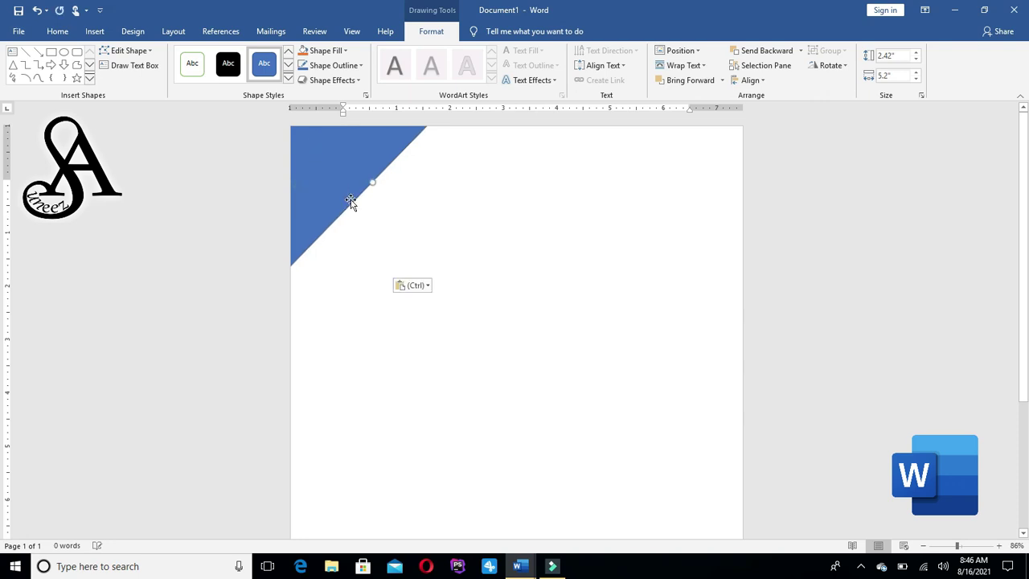
left_click_drag(339, 182, 401, 275)
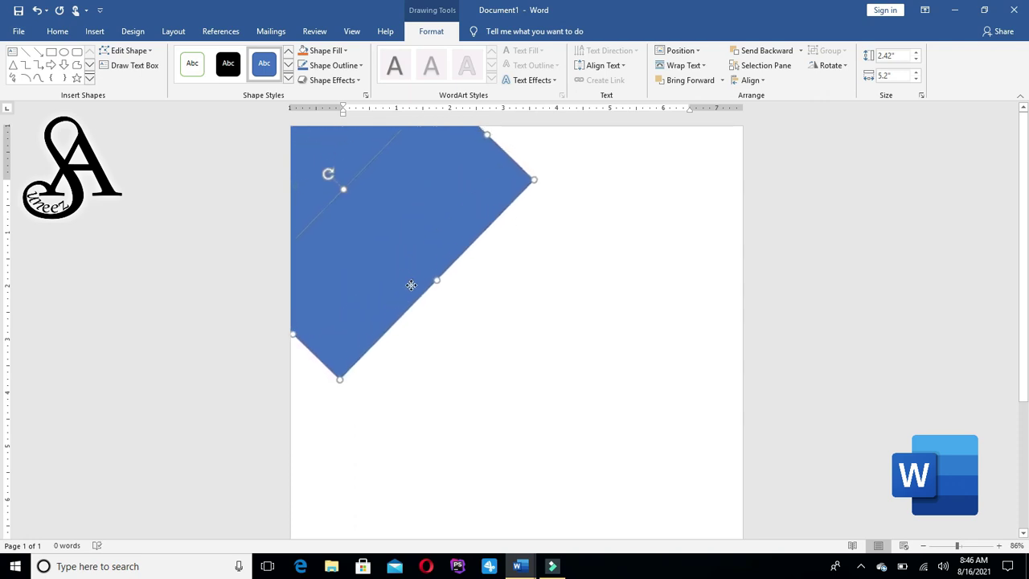
key("Down")
key("Down")
key("Right")
key("Right")
left_click(329, 143)
left_click_drag(328, 151, 390, 214)
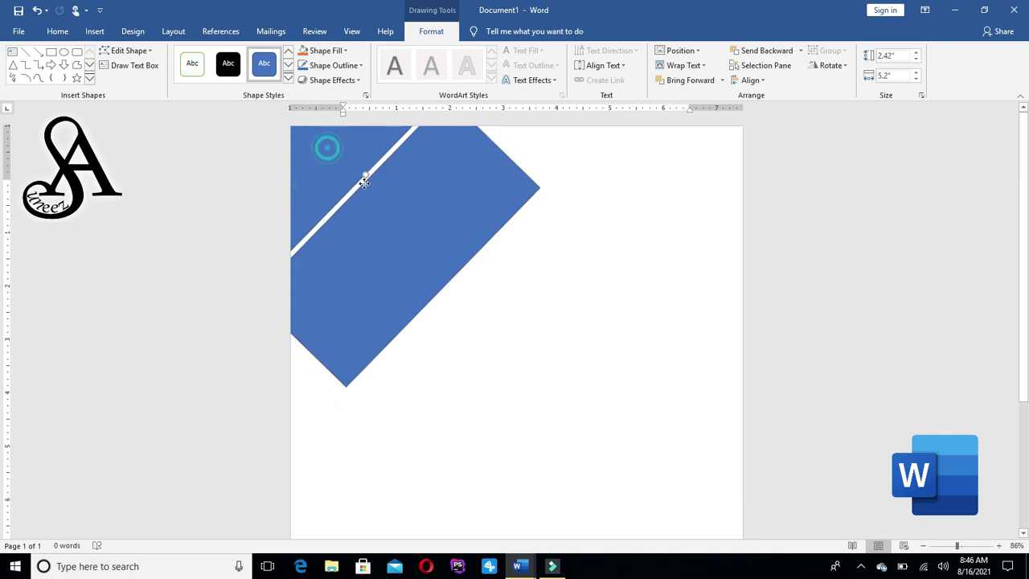
Slide the copy up-left so it layers along the original's diagonal edge in the corner
left_click(443, 279)
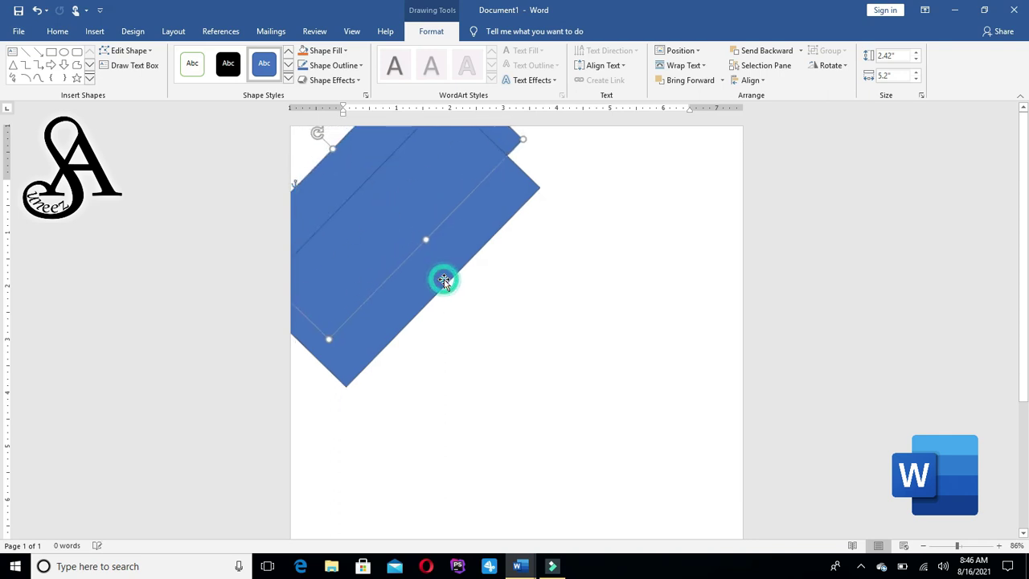
left_click(439, 277)
left_click_drag(432, 270, 352, 153)
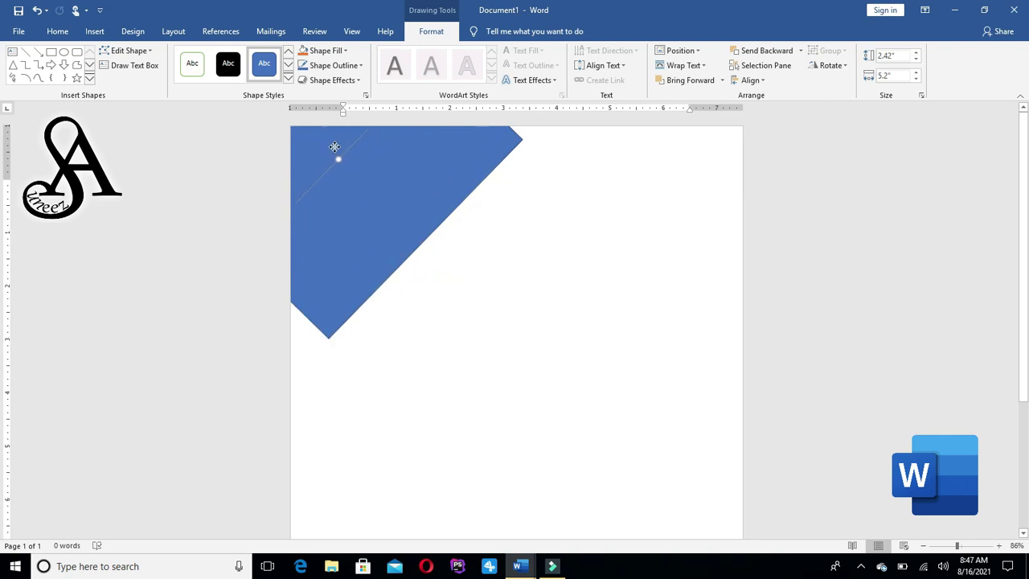
left_click_drag(372, 200, 348, 178)
left_click(347, 176)
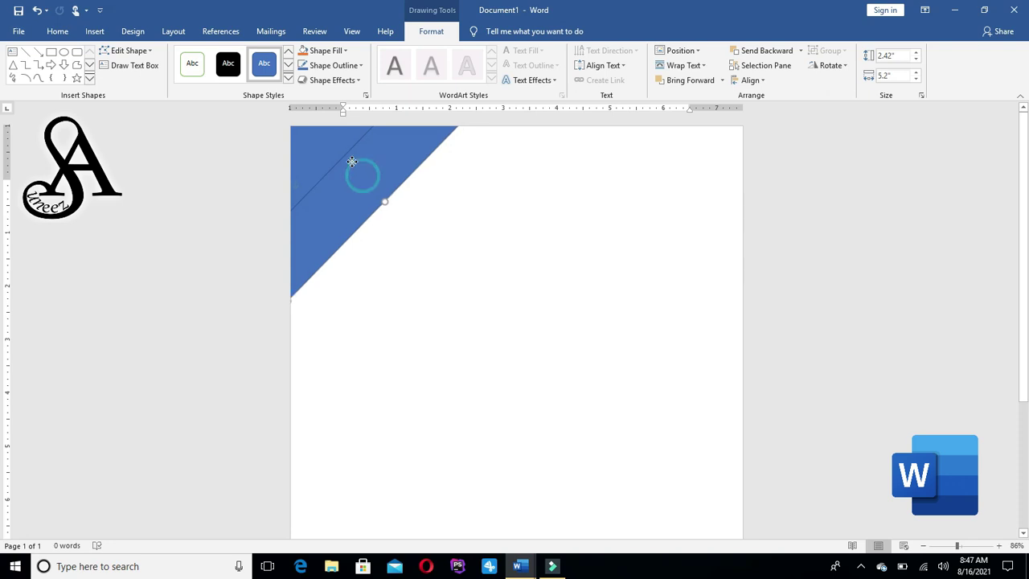
left_click_drag(364, 178, 339, 145)
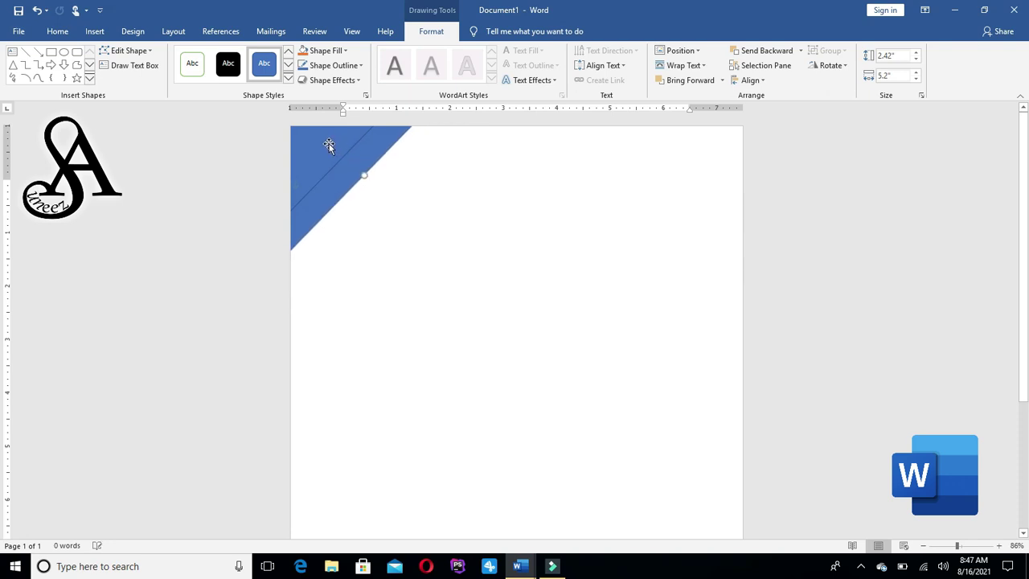
left_click(336, 155)
left_click_drag(336, 156, 335, 155)
Undo the last nudge, give the strip a black style, then a grey From Center gradient fill
key("ctrl+z")
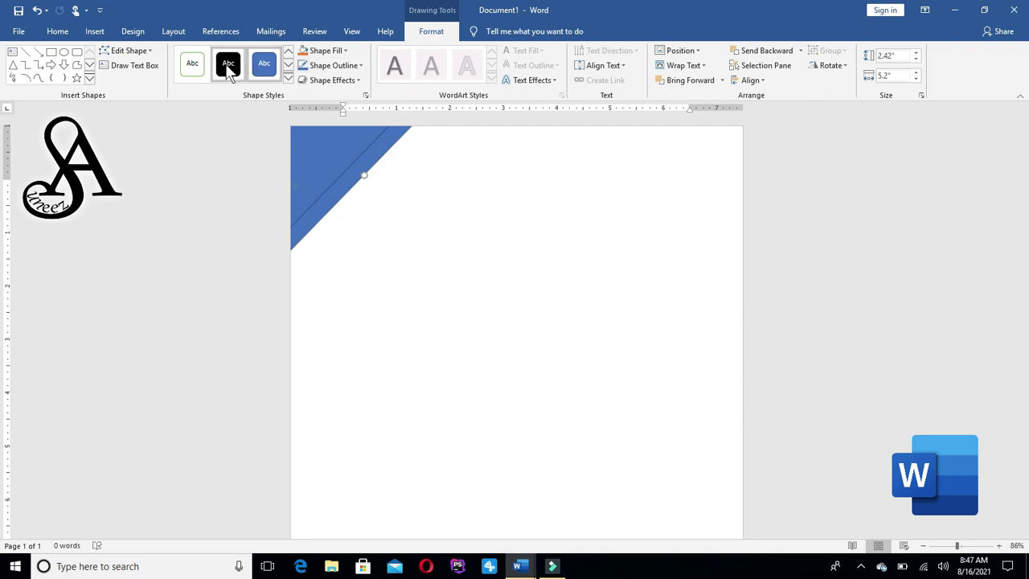
left_click(229, 68)
left_click(357, 67)
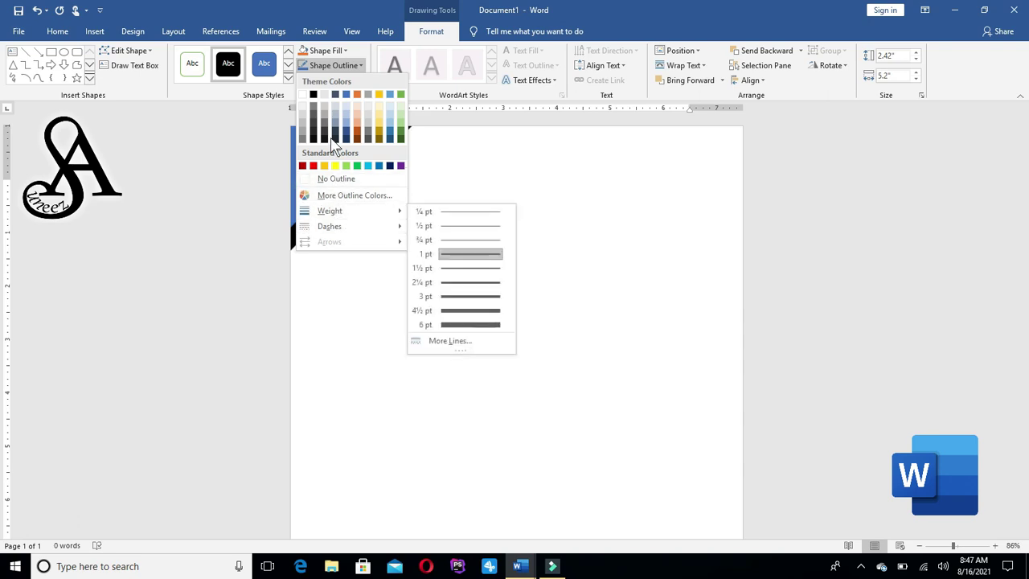
left_click(341, 51)
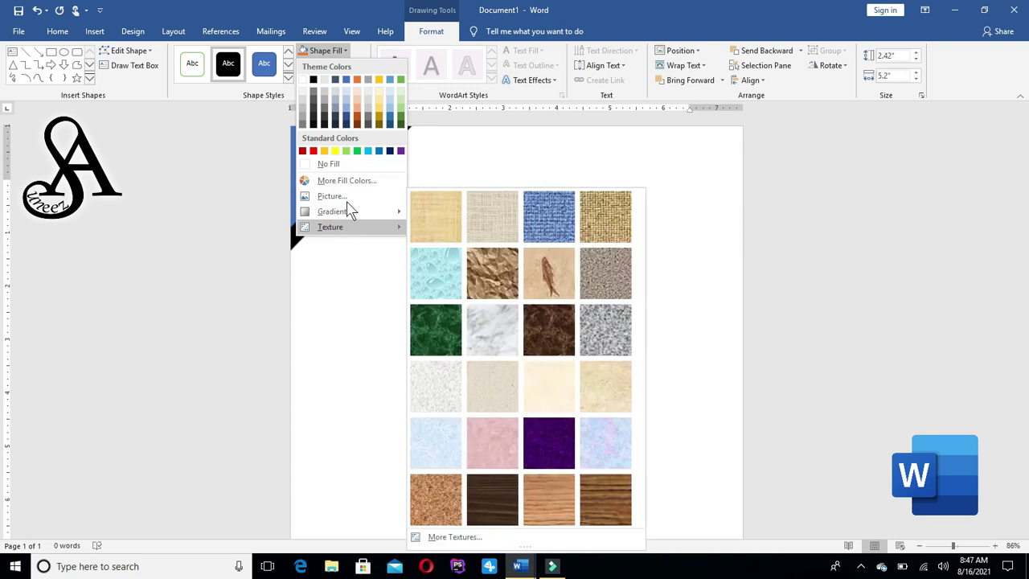
mouse_move(332, 212)
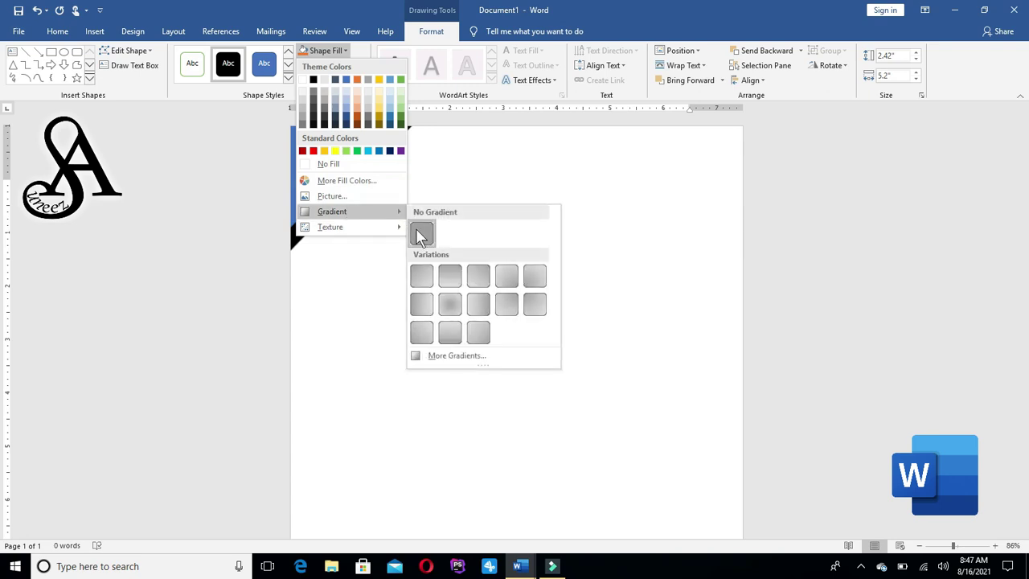
left_click(422, 234)
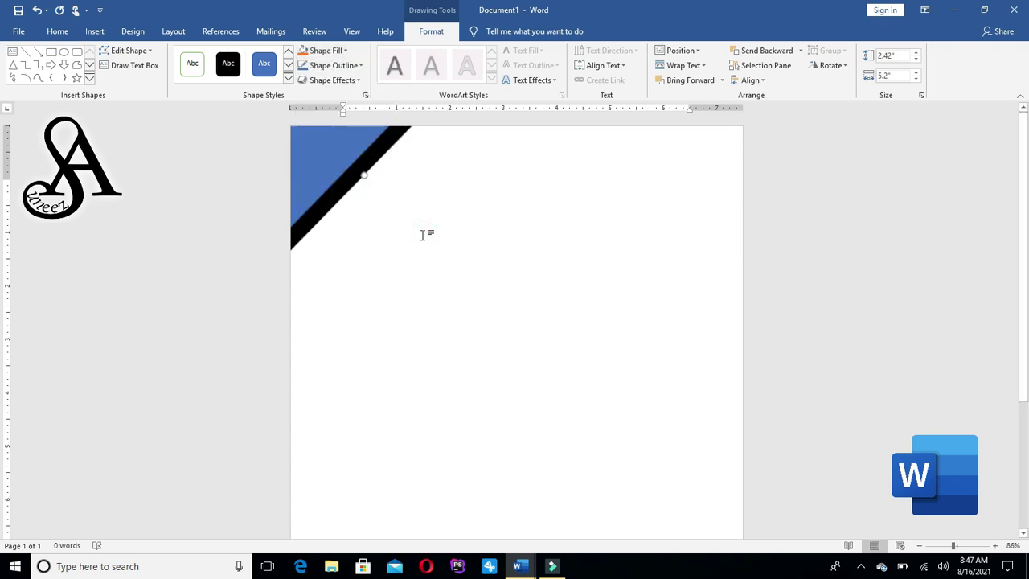
left_click(344, 51)
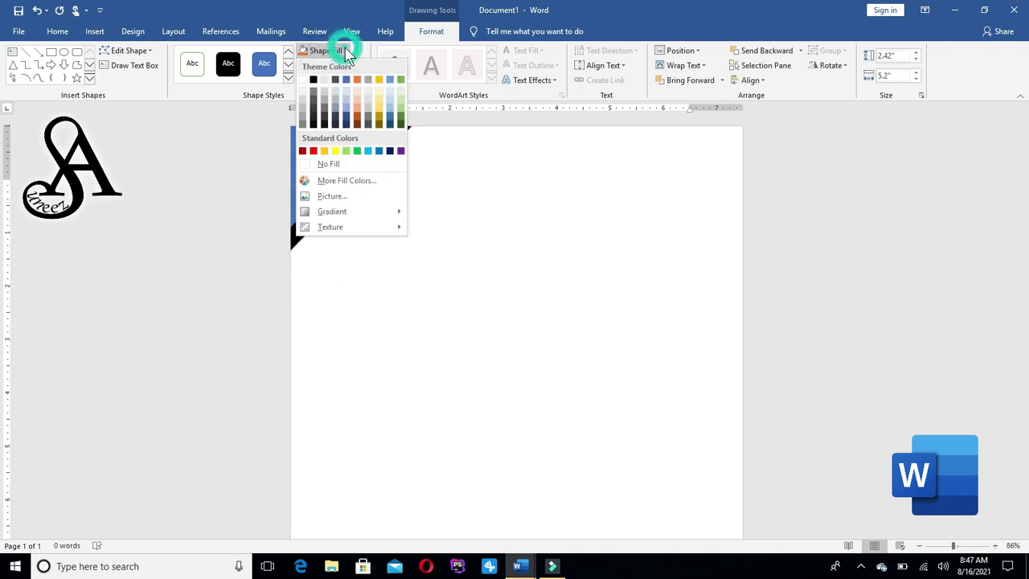
left_click(331, 213)
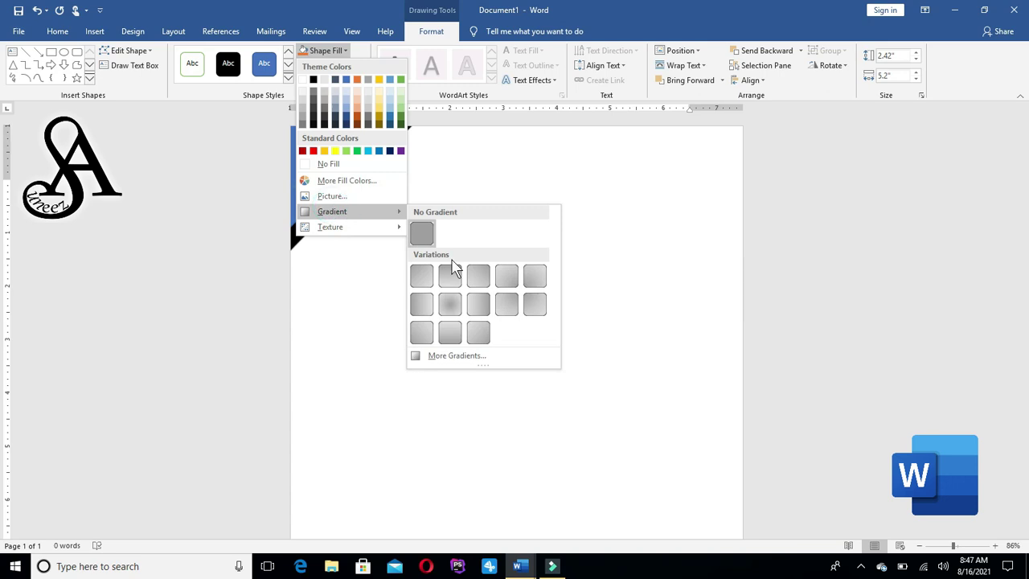
left_click(450, 304)
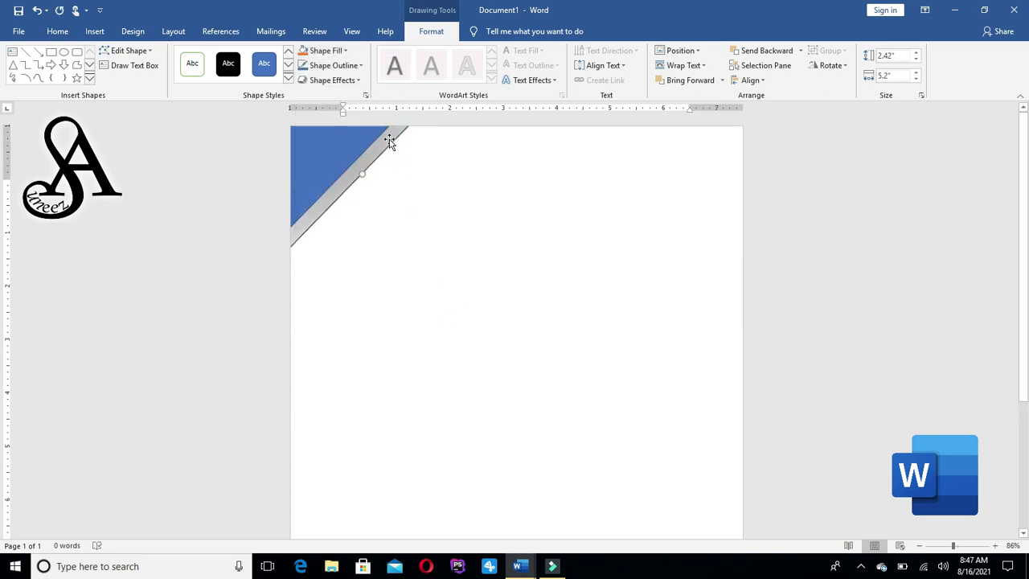
Copy the grey gradient strips, rotate the copies, and place them in the bottom-right corner
key("ctrl+c")
key("ctrl+v")
left_click_drag(337, 167, 582, 483)
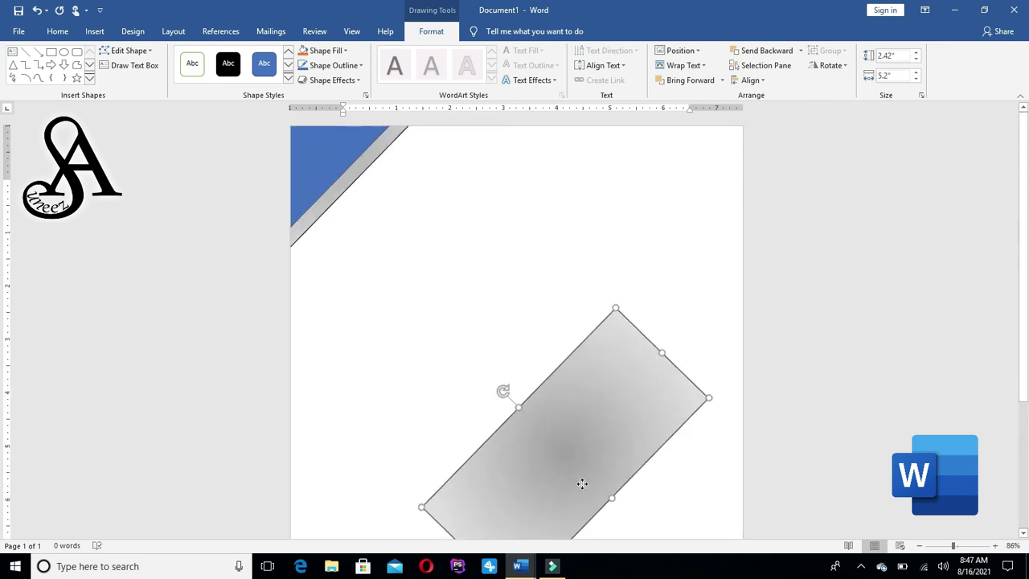
key("ctrl+v")
mouse_move(512, 397)
left_mouse_down()
mouse_move(516, 424)
mouse_move(611, 424)
left_mouse_up()
left_click_drag(517, 374, 638, 493)
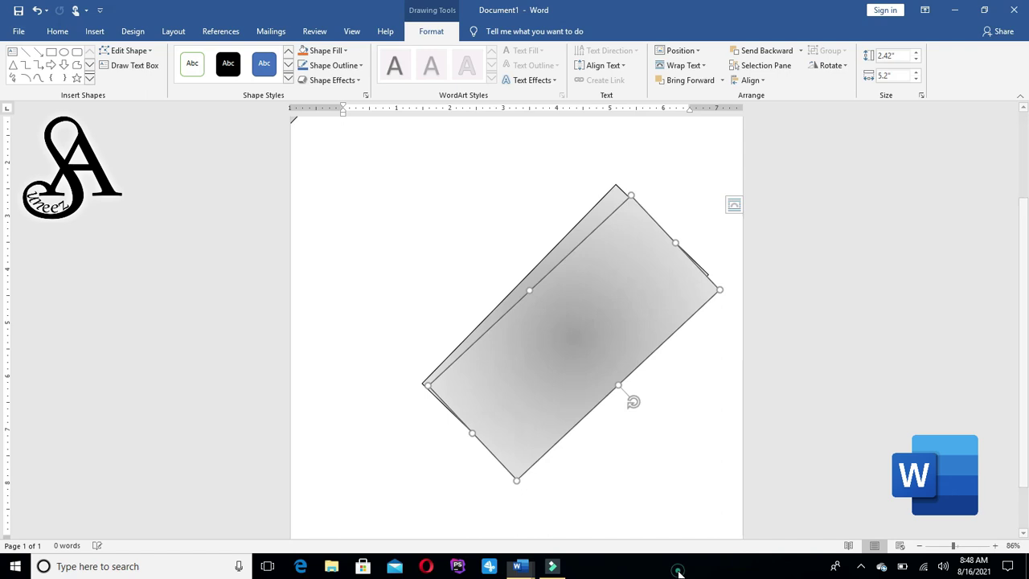
left_click_drag(953, 546, 930, 546)
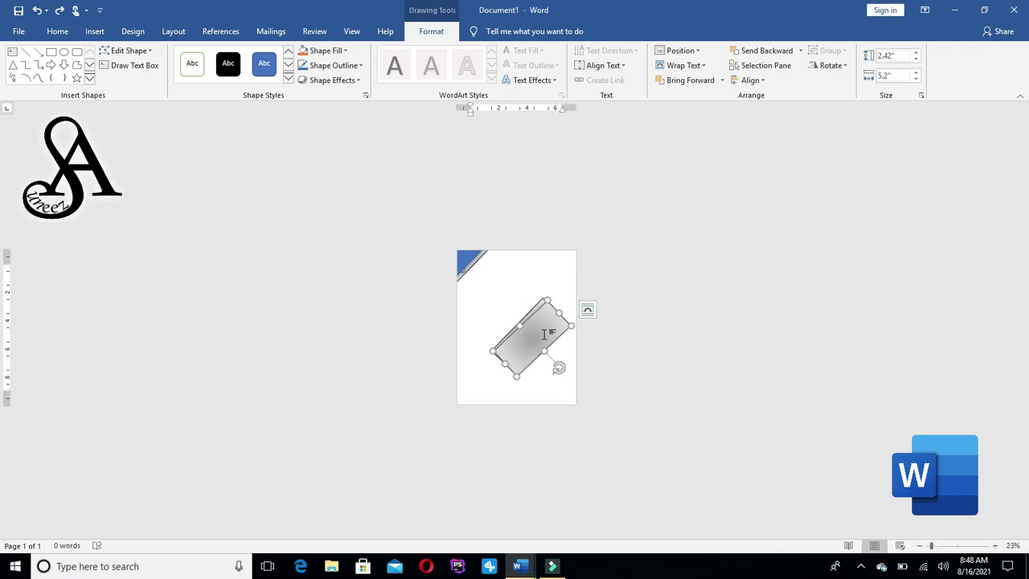
left_click_drag(534, 344, 570, 437)
left_click_drag(564, 347, 585, 317)
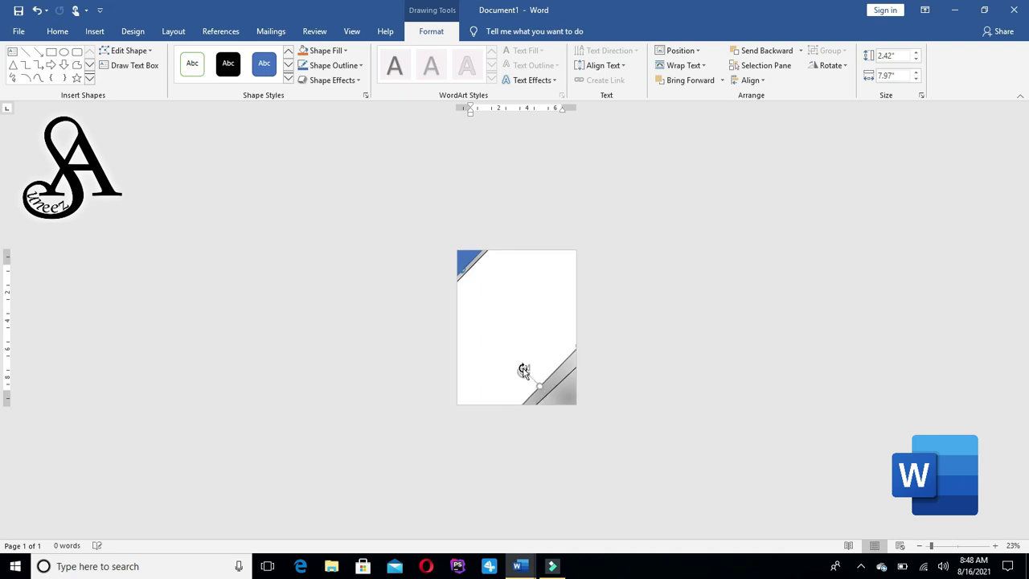
left_click_drag(526, 367, 526, 370)
Make the corner stripe black, then recolour it with a light grey gradient fill
left_click(228, 63)
left_click(562, 394)
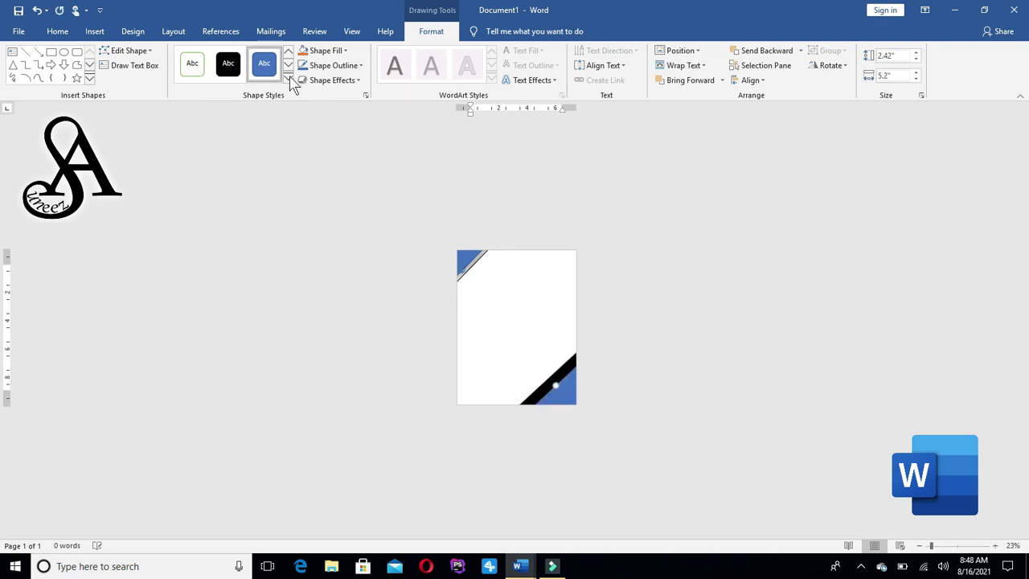
left_click(329, 50)
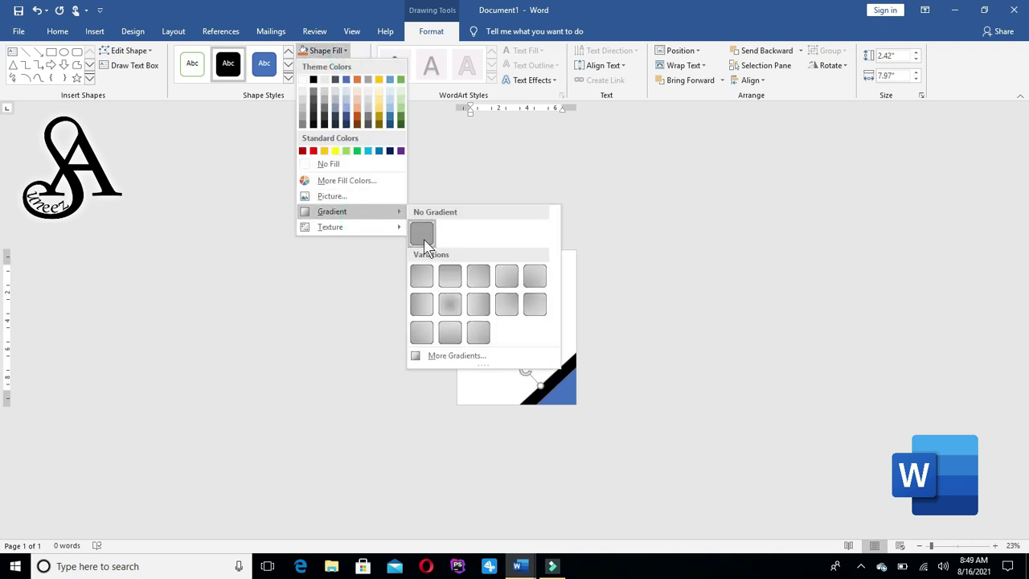
left_click(424, 241)
mouse_move(332, 211)
left_click(325, 49)
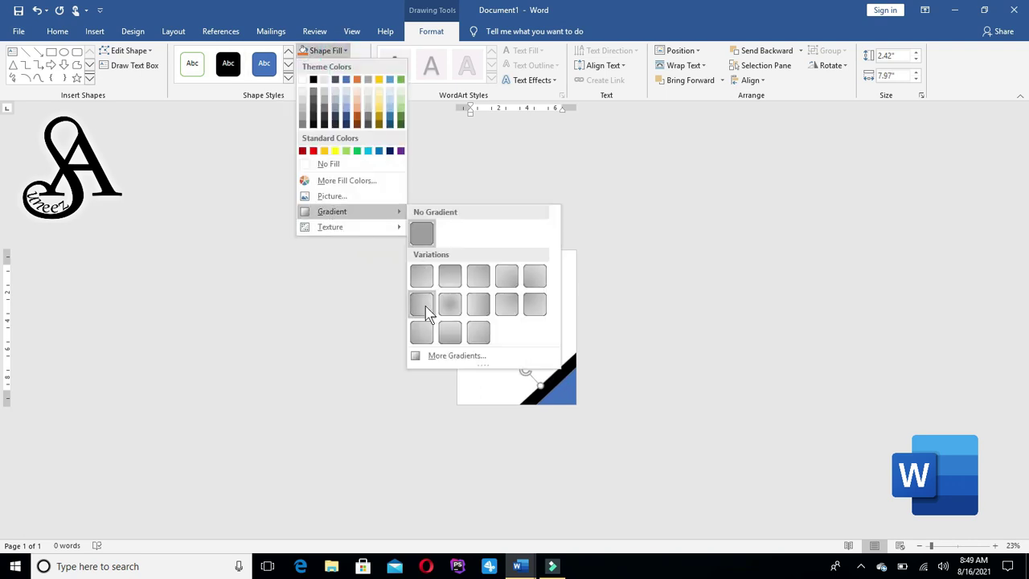
left_click(422, 304)
left_click(512, 313)
Enlarge the top-left blue corner shape slightly
left_click(472, 262)
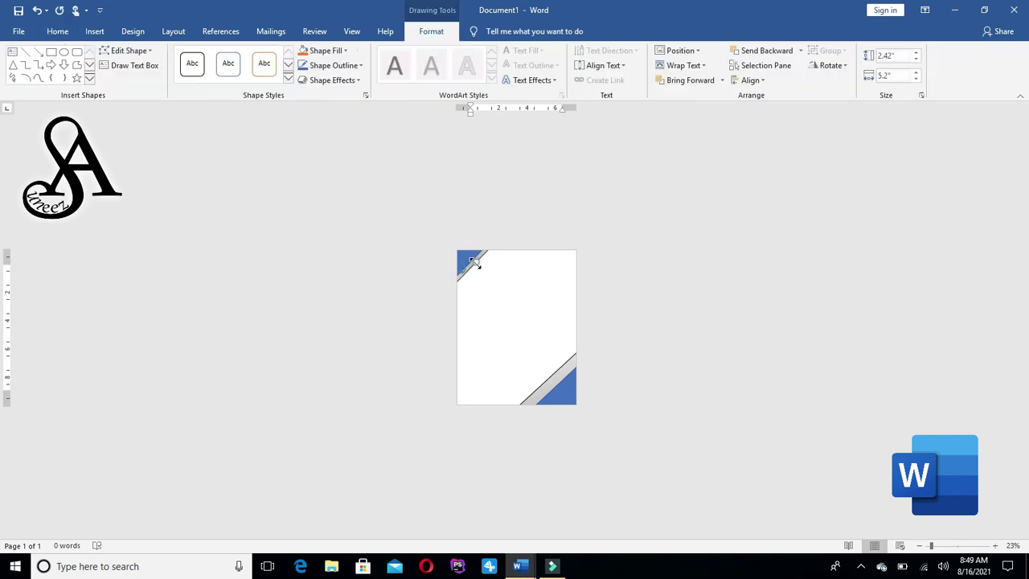
left_click_drag(474, 262, 480, 268)
left_click(525, 337)
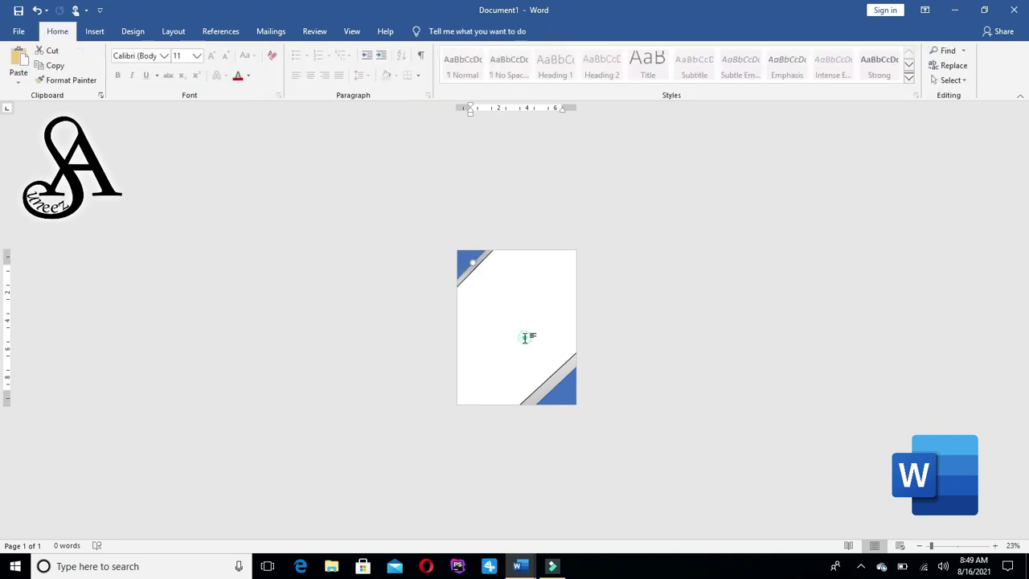
Draw an oval near the top centre of the page and adjust its width and height
left_click(565, 394)
scroll(565, 394, "up", 5)
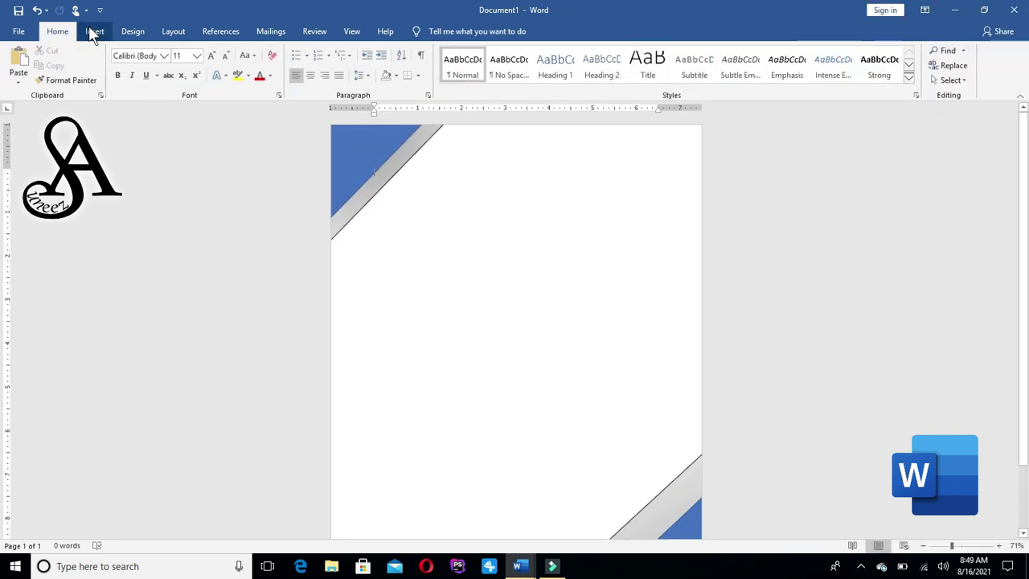
left_click(94, 33)
left_click(206, 64)
left_click(252, 110)
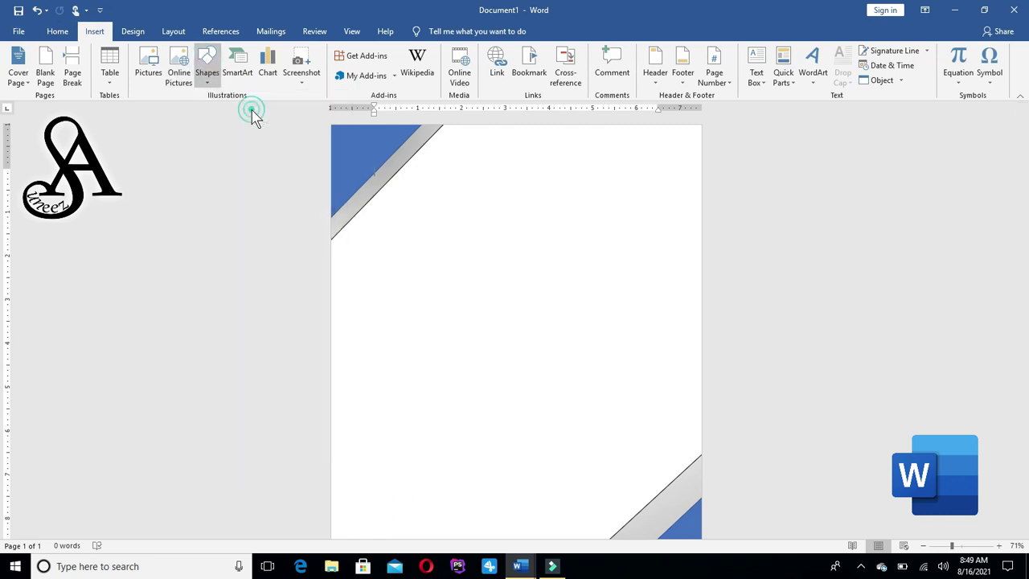
left_click_drag(482, 132, 622, 273)
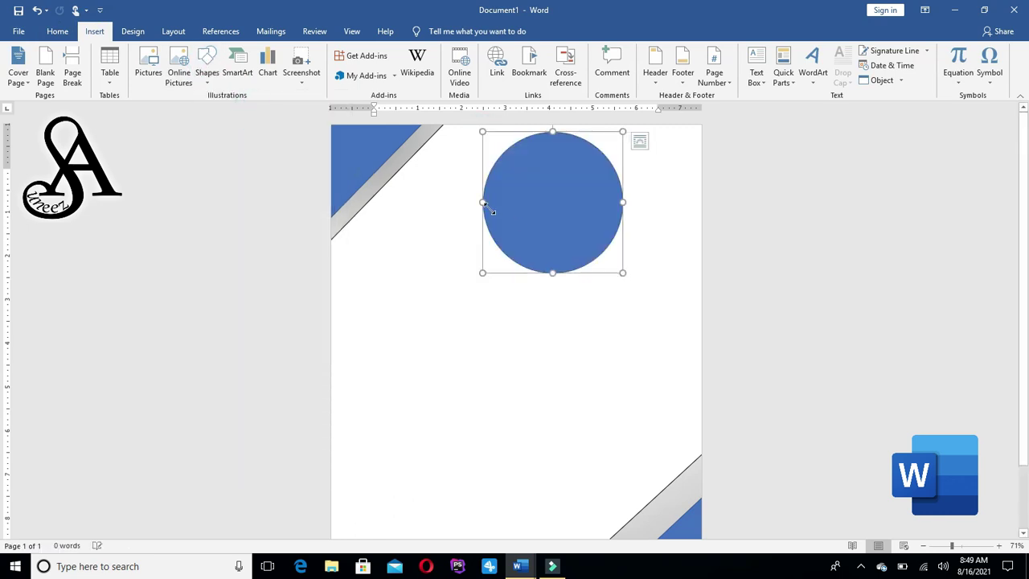
left_click_drag(485, 204, 456, 204)
left_click(617, 204)
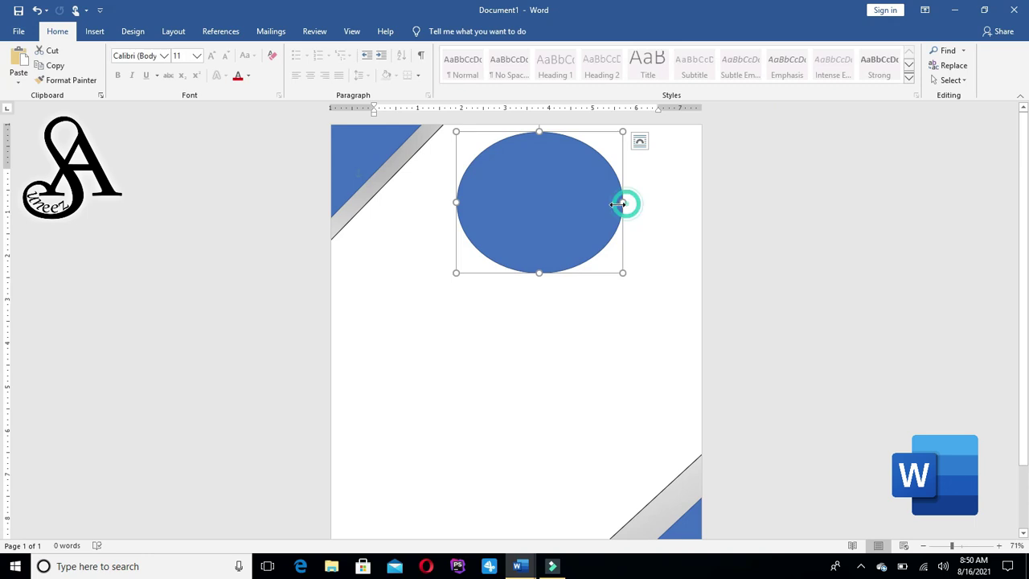
left_click_drag(617, 205, 585, 204)
left_click(521, 234)
left_click_drag(525, 235, 525, 237)
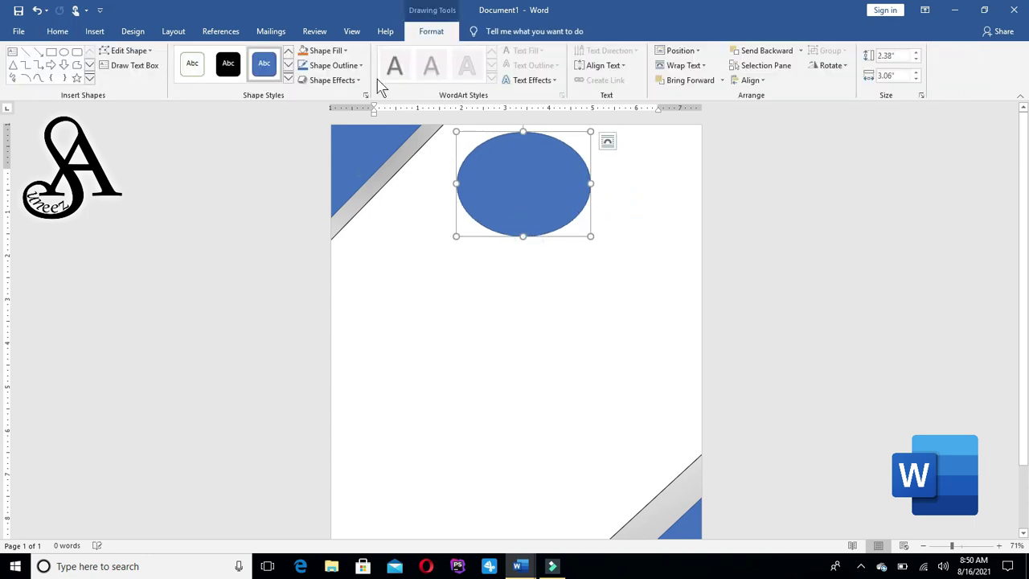
Fill the oval with the 'logo (1)' picture from the Desktop
left_click(346, 66)
left_click(325, 51)
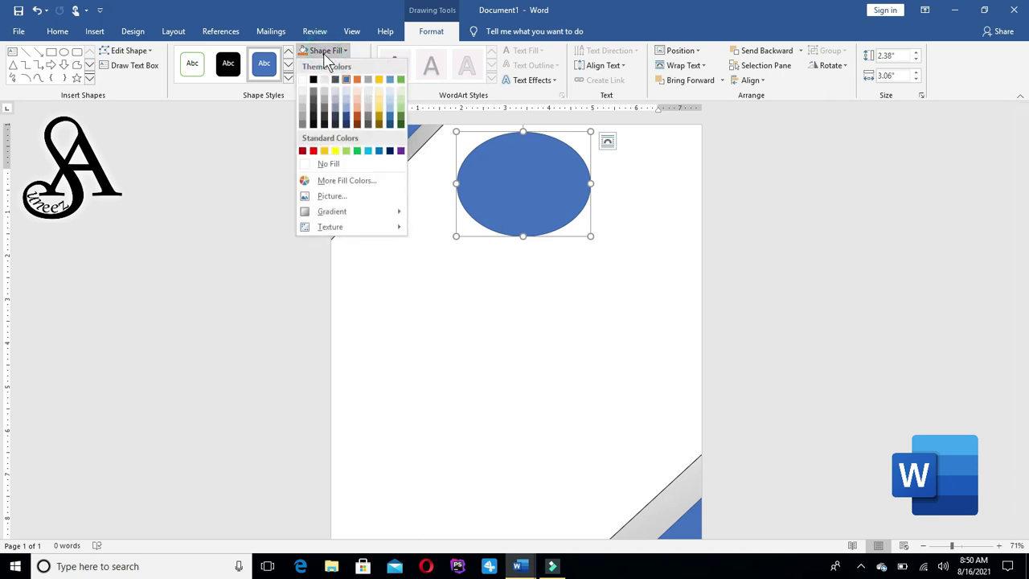
left_click(329, 197)
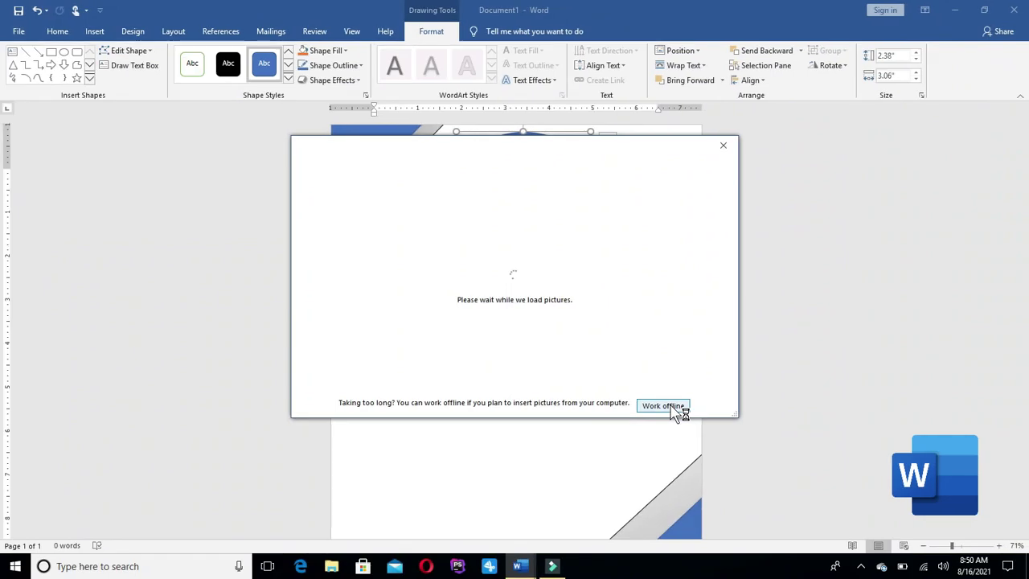
left_click(465, 214)
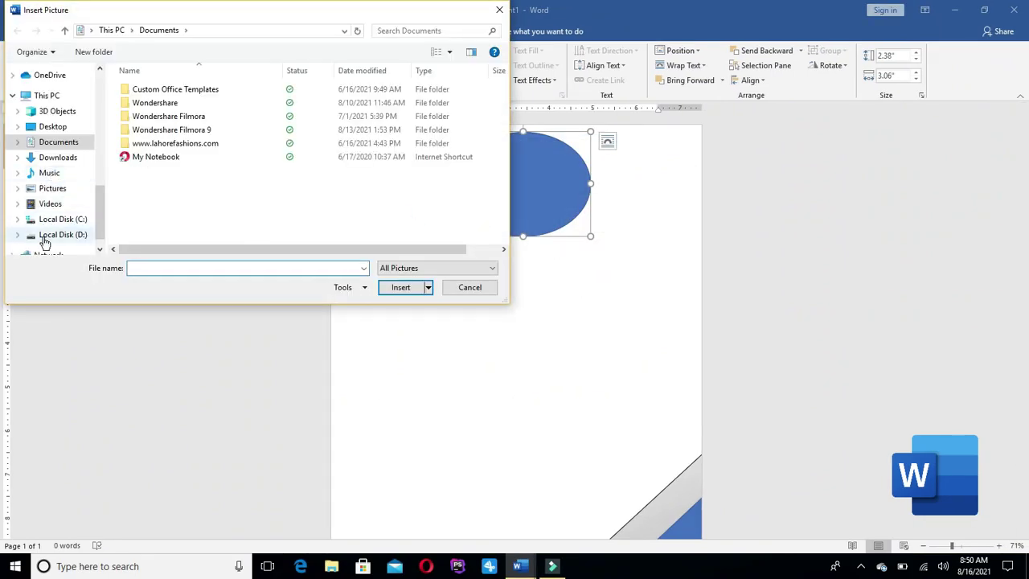
left_click(56, 127)
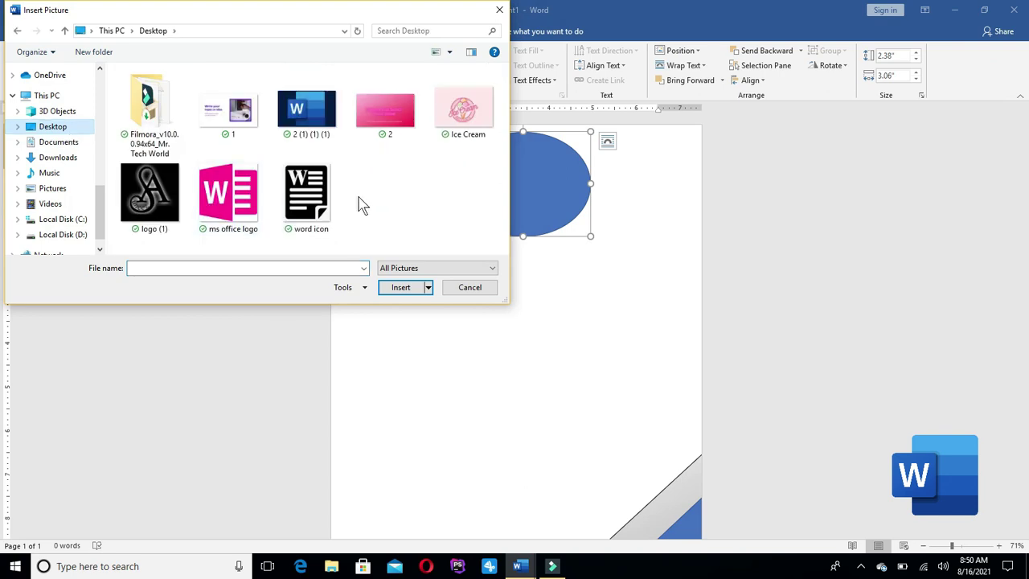
left_click(149, 205)
left_click(405, 291)
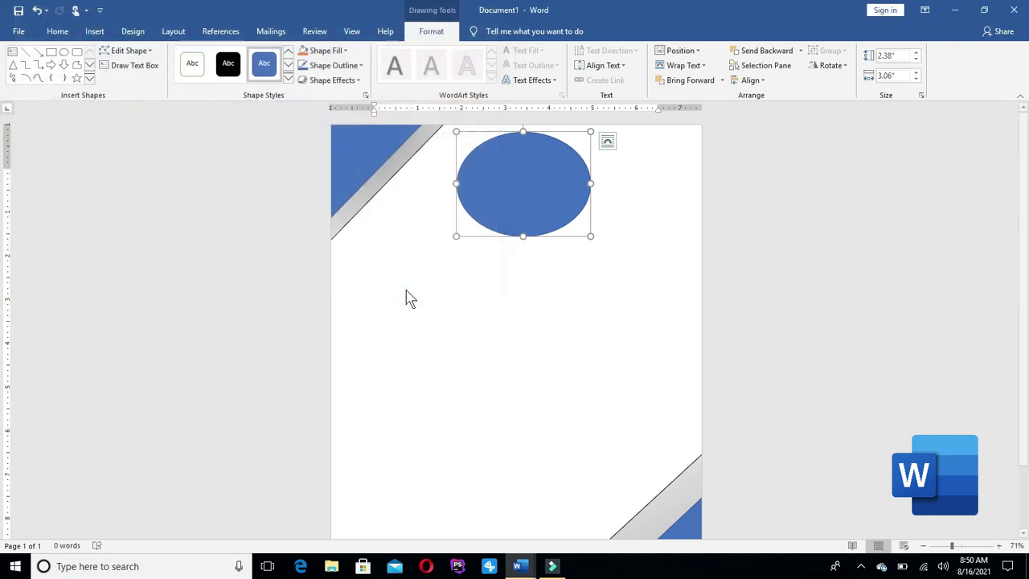
Make the logo oval slightly taller and centre it at the top of the page
left_click_drag(520, 131, 520, 124)
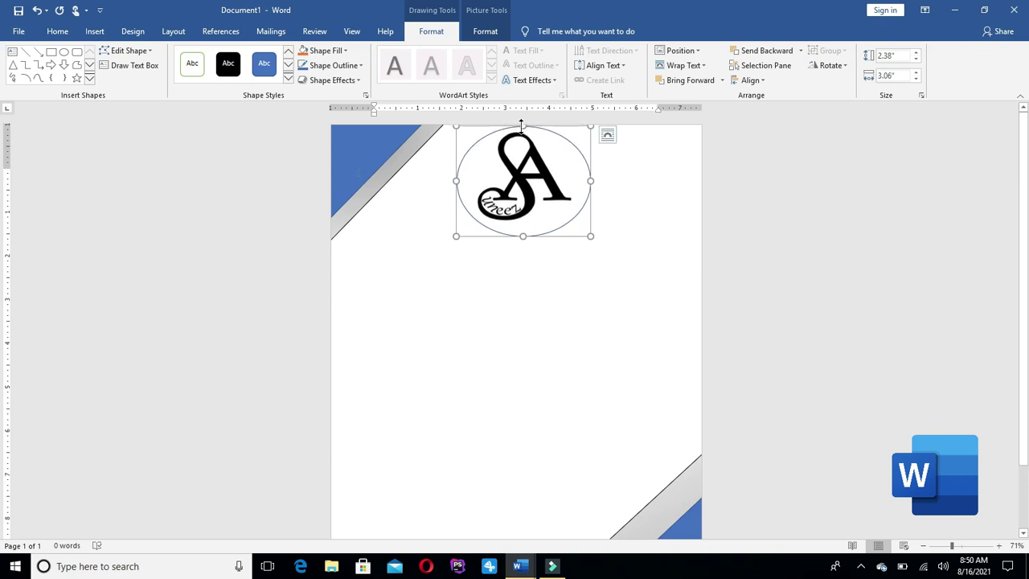
left_click(465, 232)
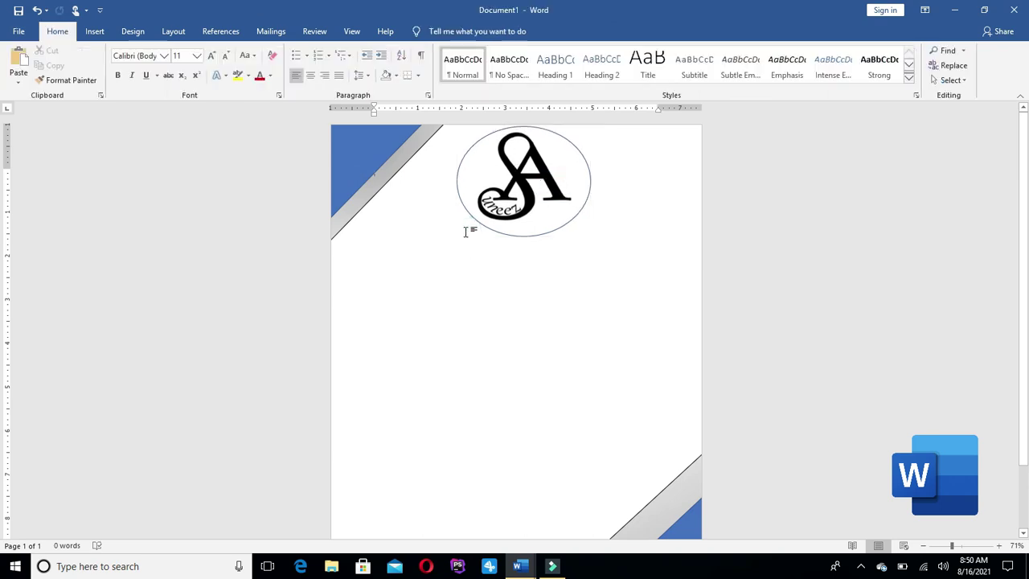
left_click(469, 206)
left_click(470, 207)
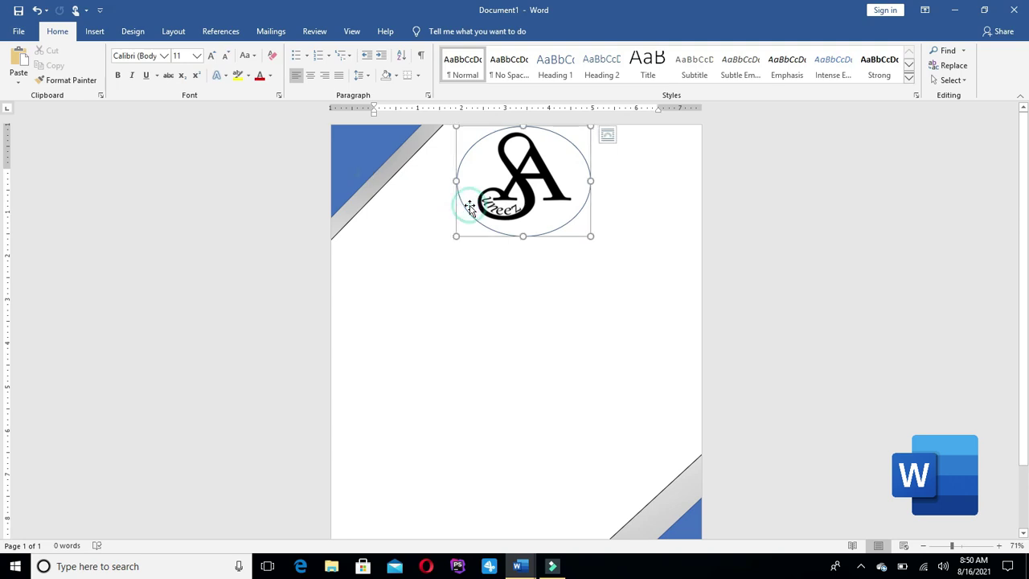
left_click_drag(466, 209, 449, 203)
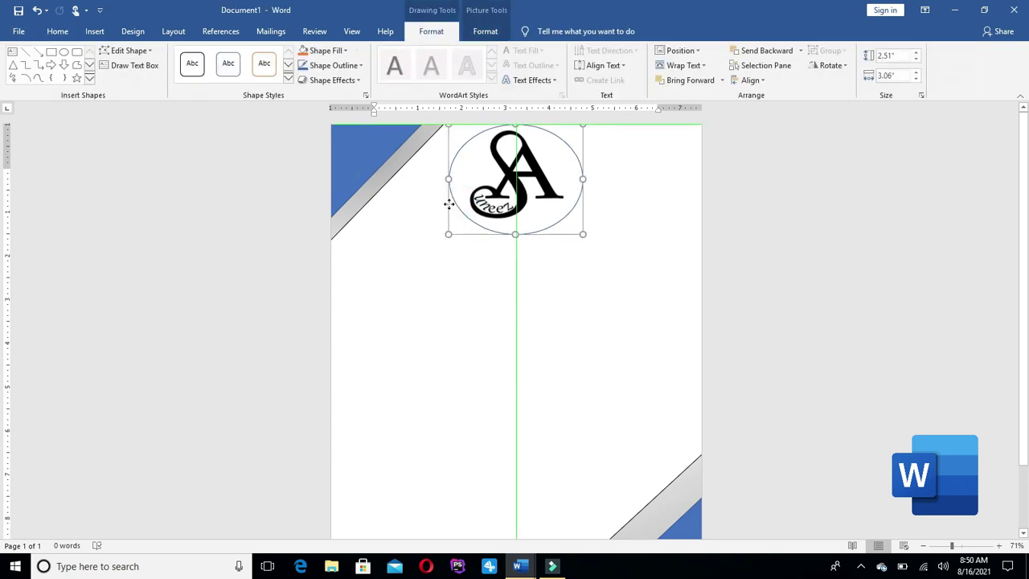
left_click_drag(441, 204, 441, 203)
left_click(462, 323)
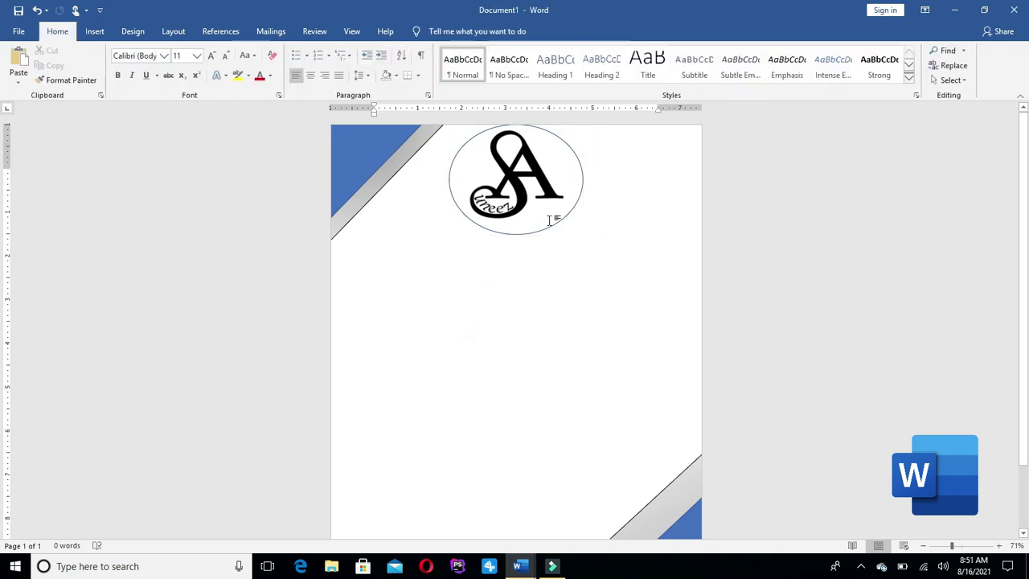
Remove the outline around the logo oval
double_click(550, 223)
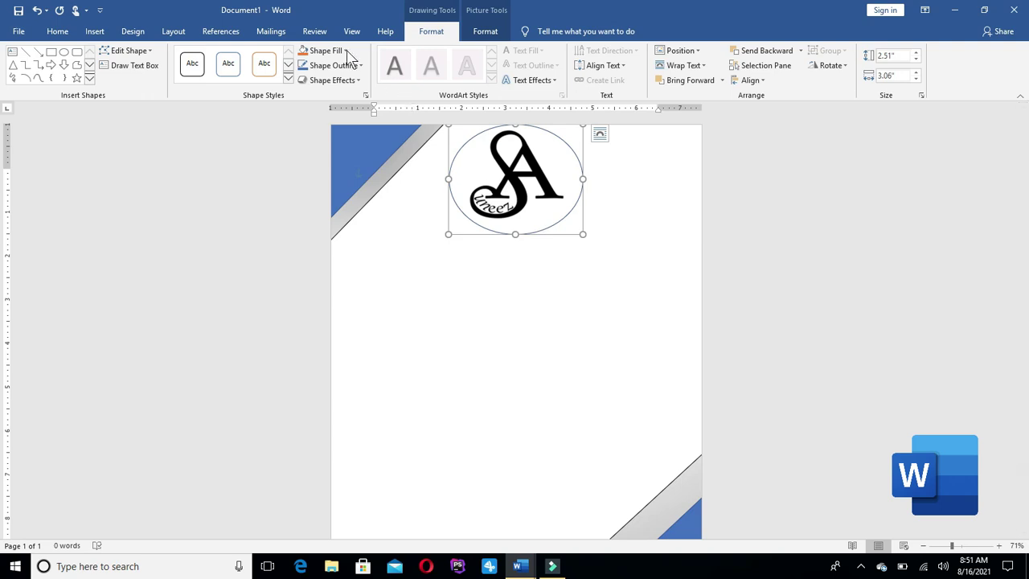
left_click(360, 65)
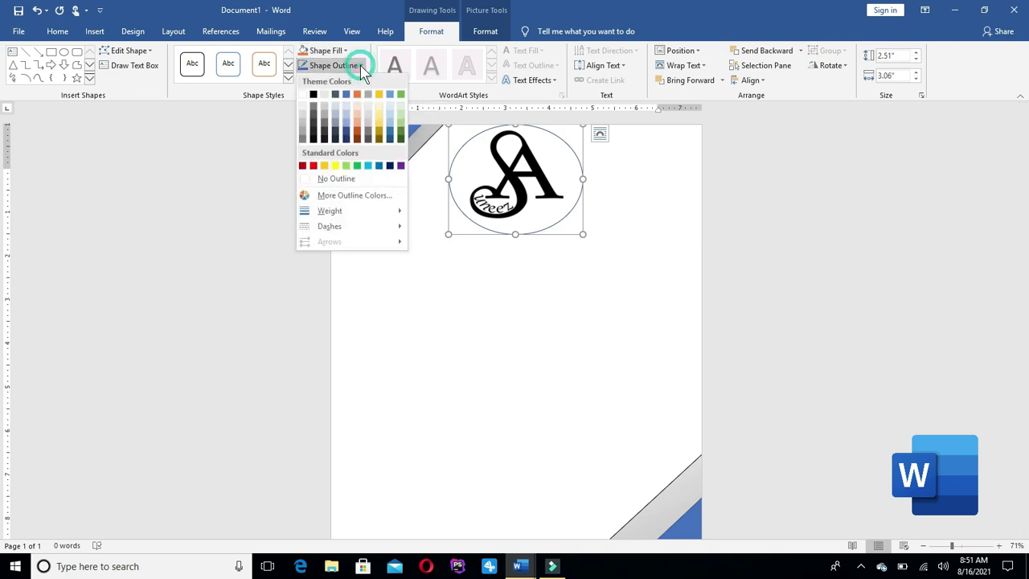
left_click(321, 179)
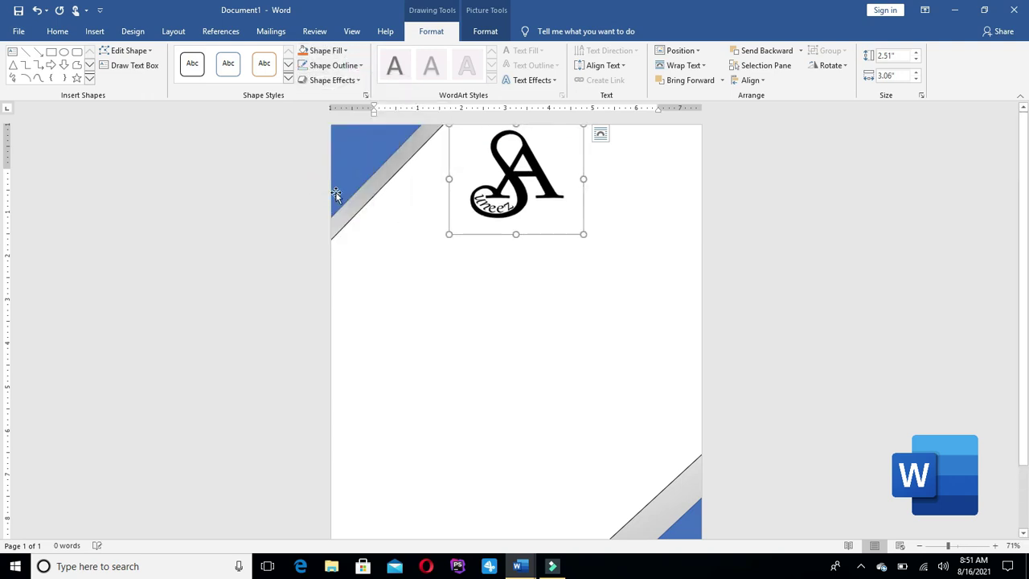
left_click(463, 349)
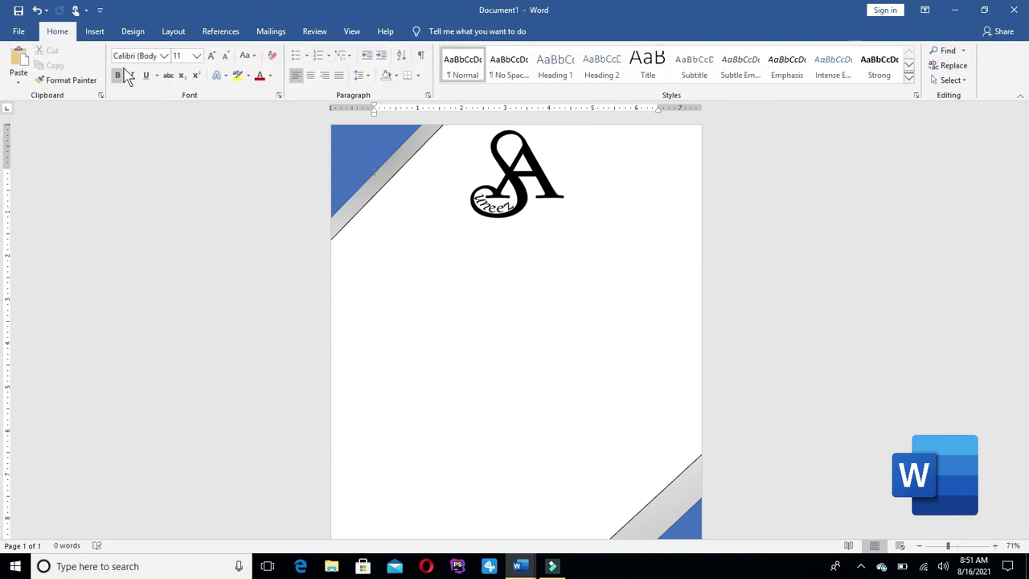
Draw a roughly 2.66" by 2.65" rectangle in the top-right corner beside the logo
left_click(95, 34)
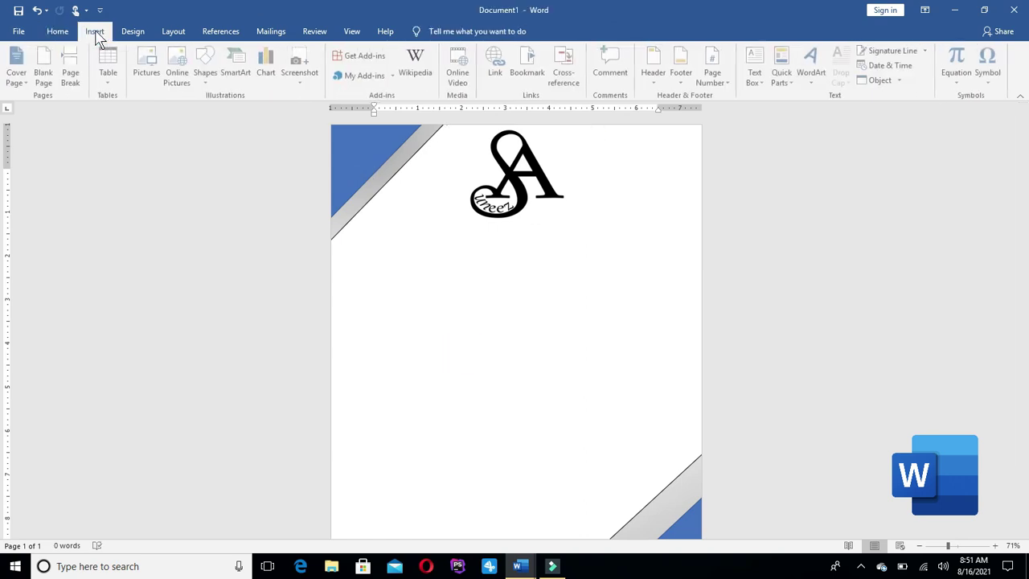
left_click(209, 63)
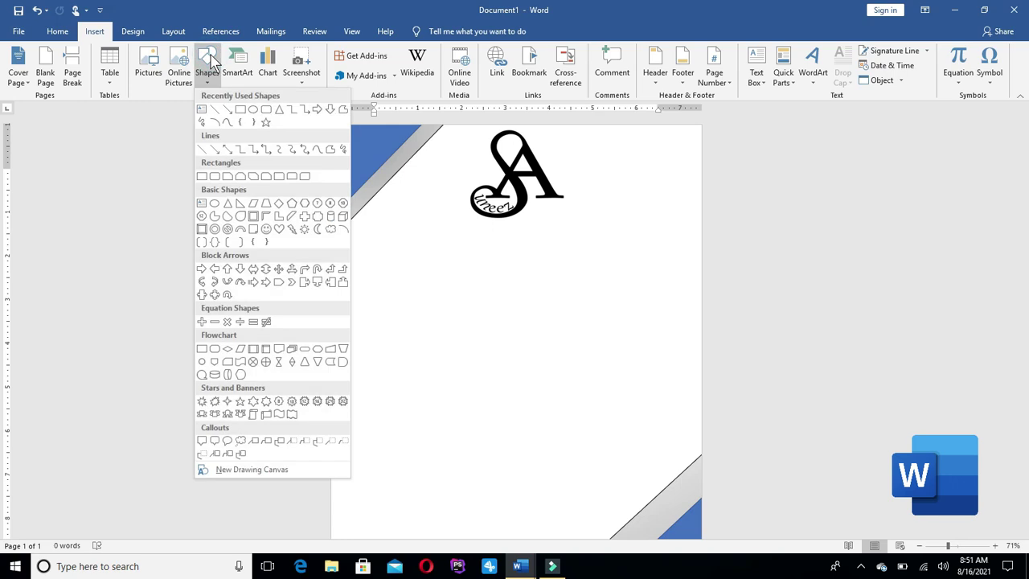
left_click(239, 109)
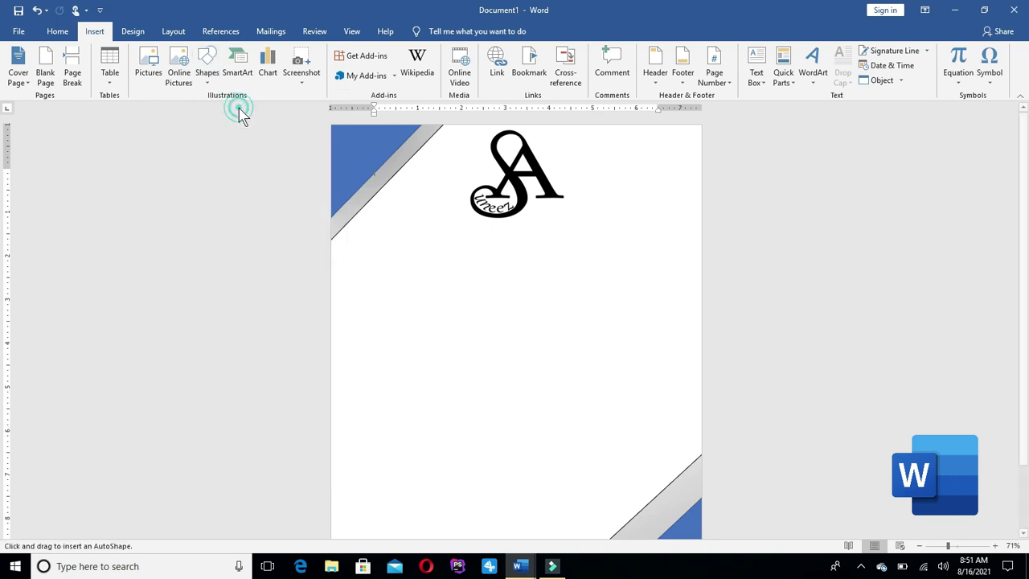
left_click_drag(605, 124, 699, 225)
left_click_drag(609, 175, 582, 176)
mouse_move(642, 225)
left_mouse_down()
mouse_move(641, 261)
mouse_move(642, 242)
left_mouse_up()
left_click(616, 164)
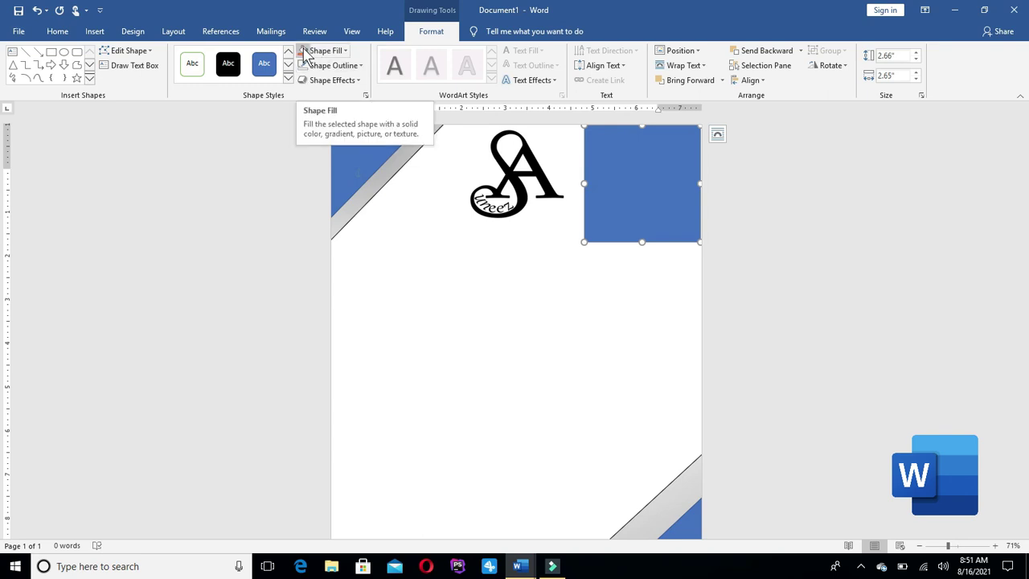
Give the rectangle no fill and a thin dark outline
left_click(345, 50)
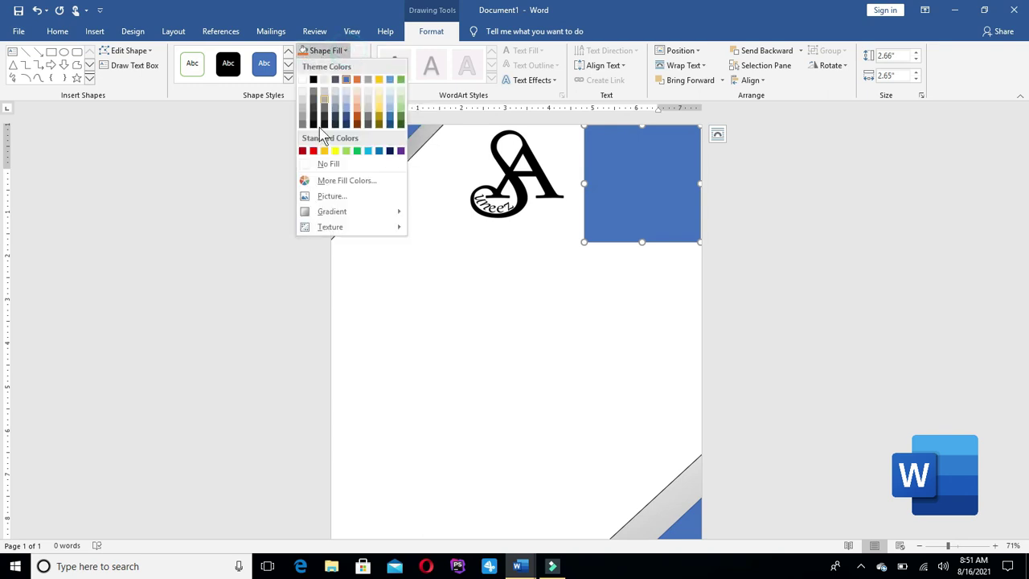
left_click(323, 164)
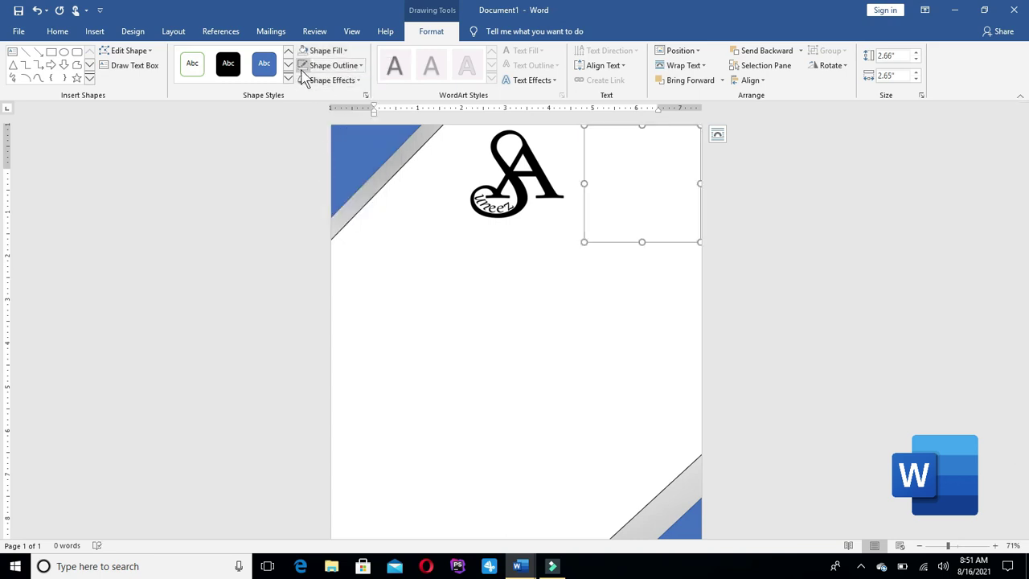
left_click(350, 71)
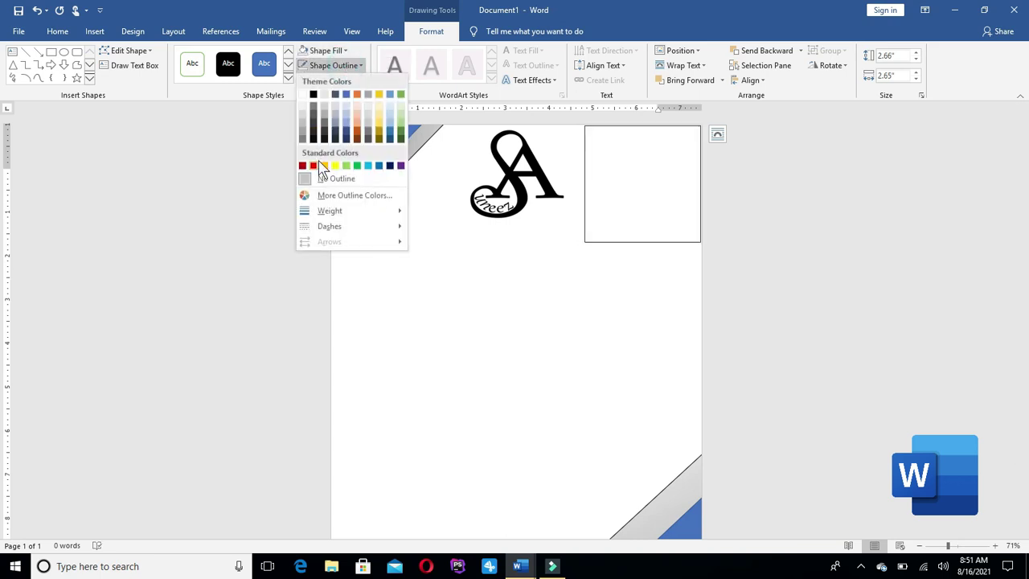
left_click(314, 120)
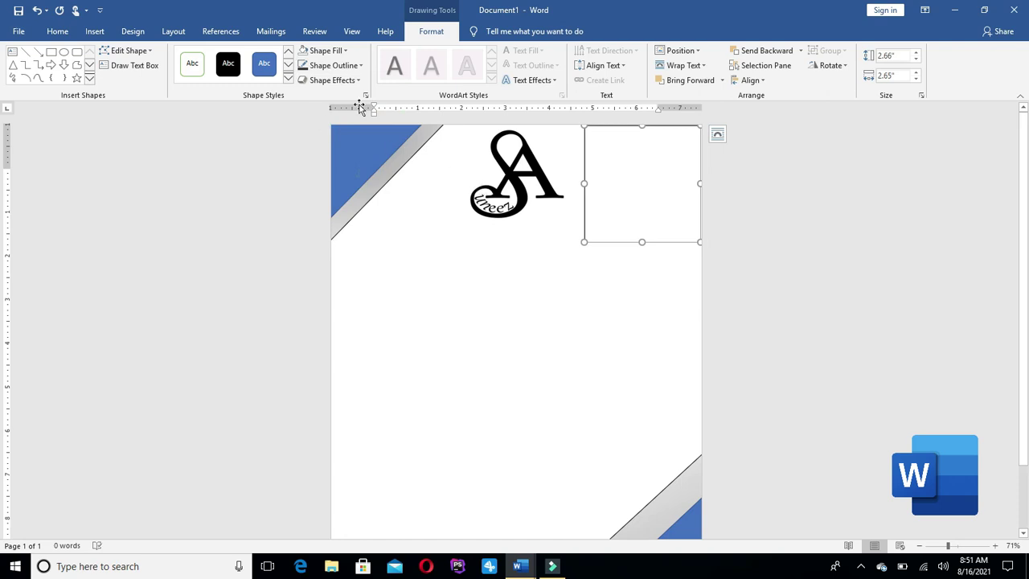
left_click(635, 175)
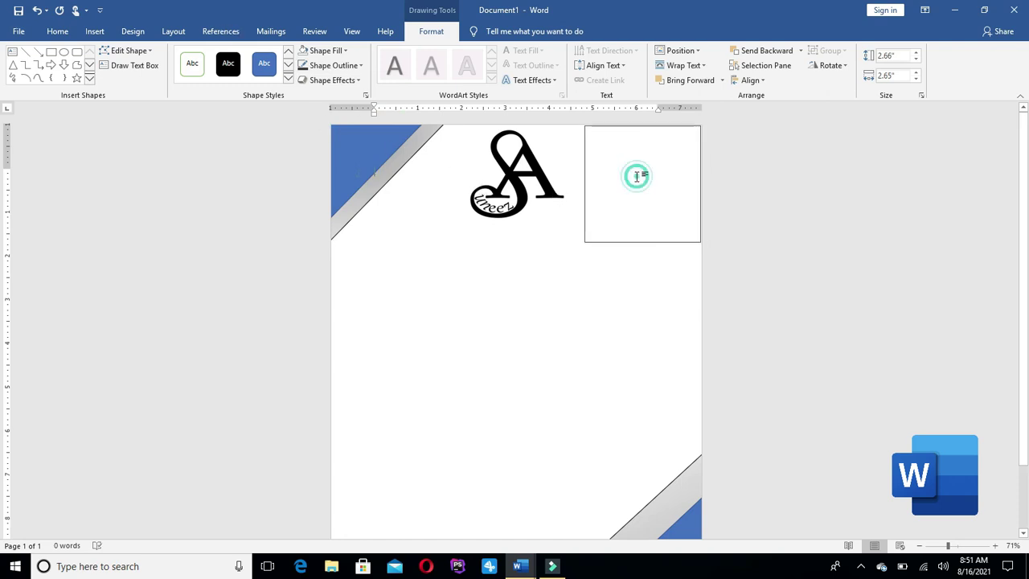
left_click(586, 183)
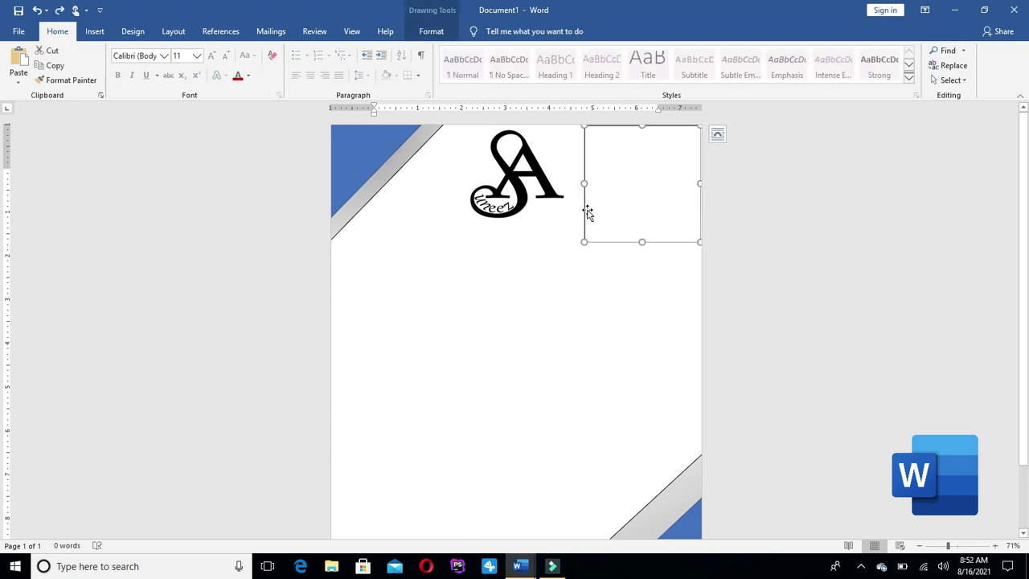
Paste a copy of the square, squash it into a thin strip, and place it across the square's top
key("ctrl+v")
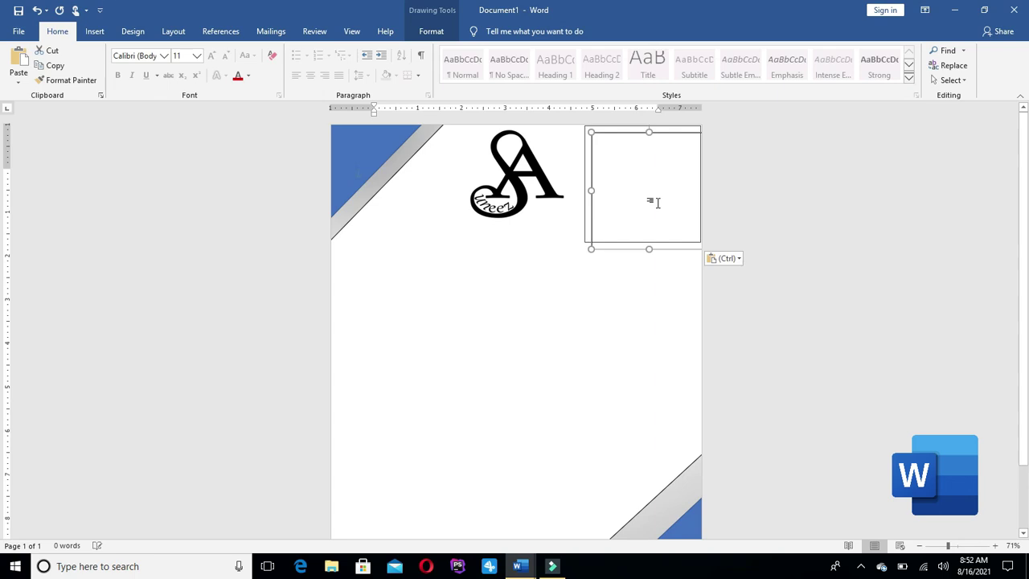
mouse_move(649, 134)
left_mouse_down()
mouse_move(649, 217)
mouse_move(598, 223)
left_mouse_up()
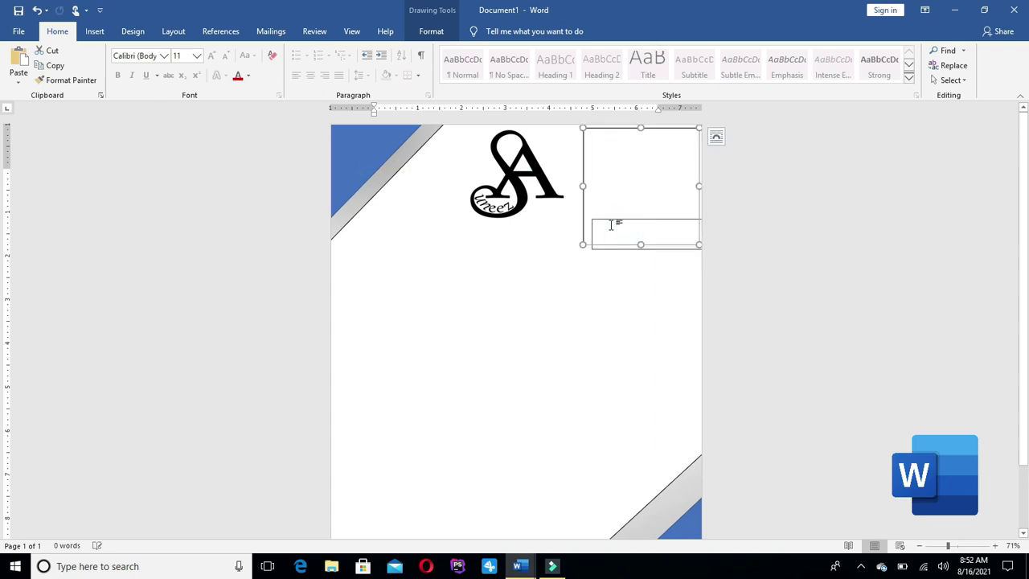
left_click_drag(598, 224, 586, 153)
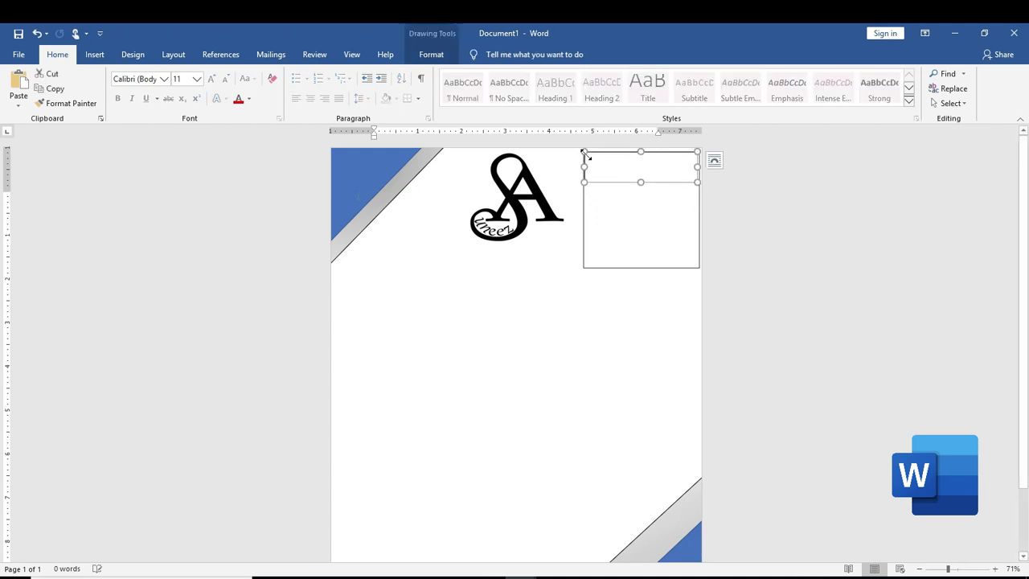
left_click(597, 164)
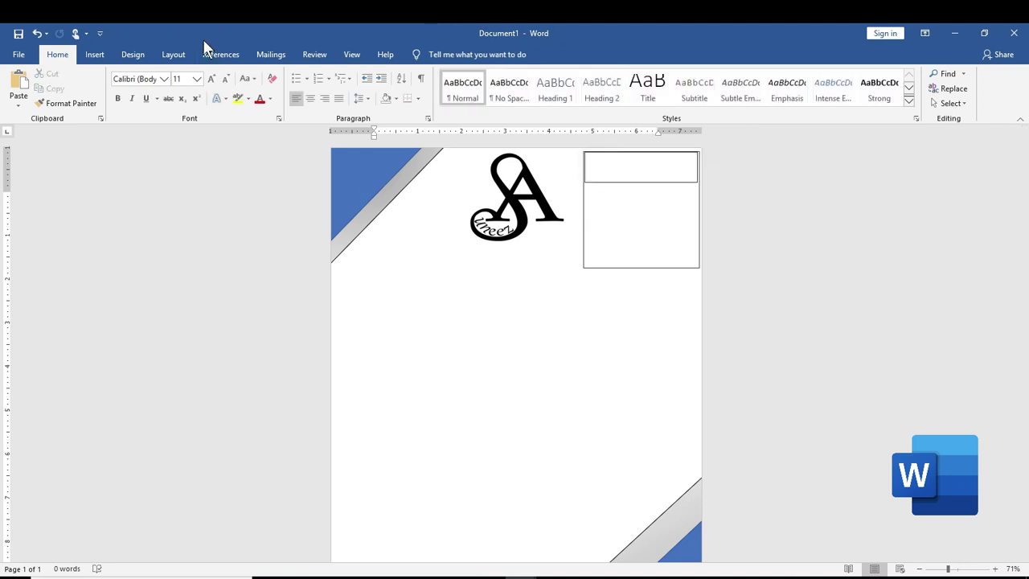
left_click(96, 55)
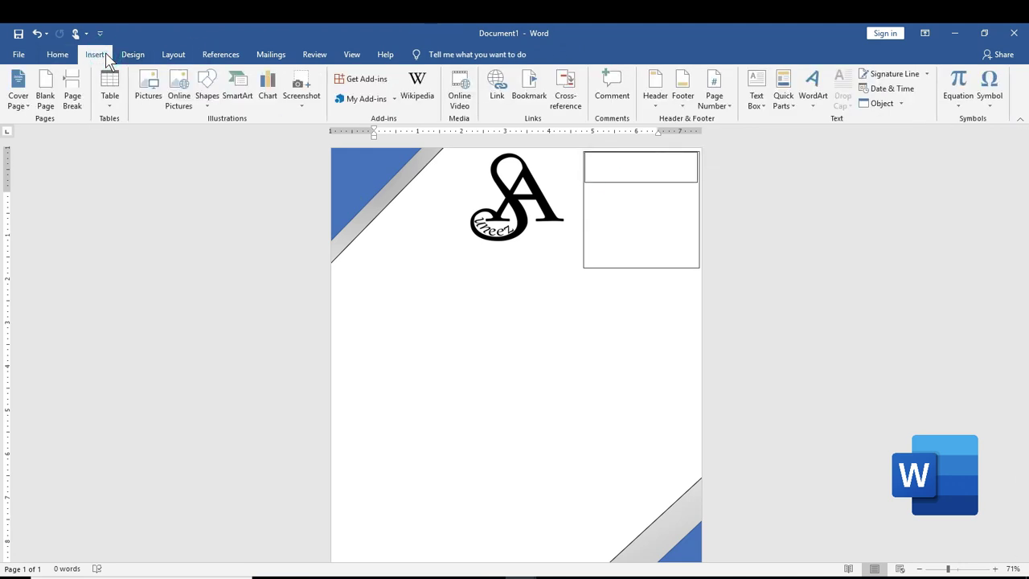
Draw a small 0.68" by 0.81" blue oval at the strip's left end and enable Add Text on it
left_click(209, 89)
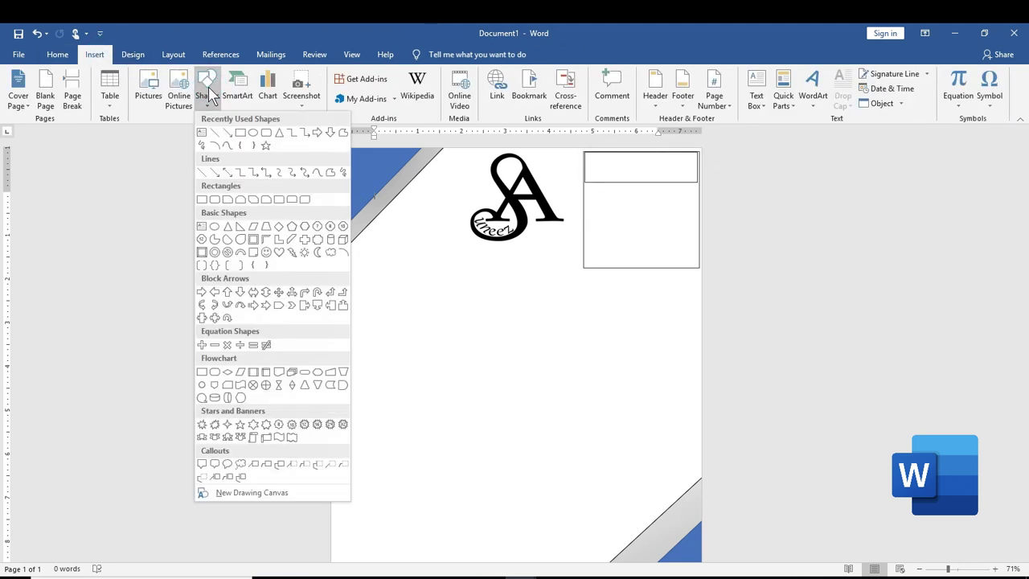
left_click(252, 133)
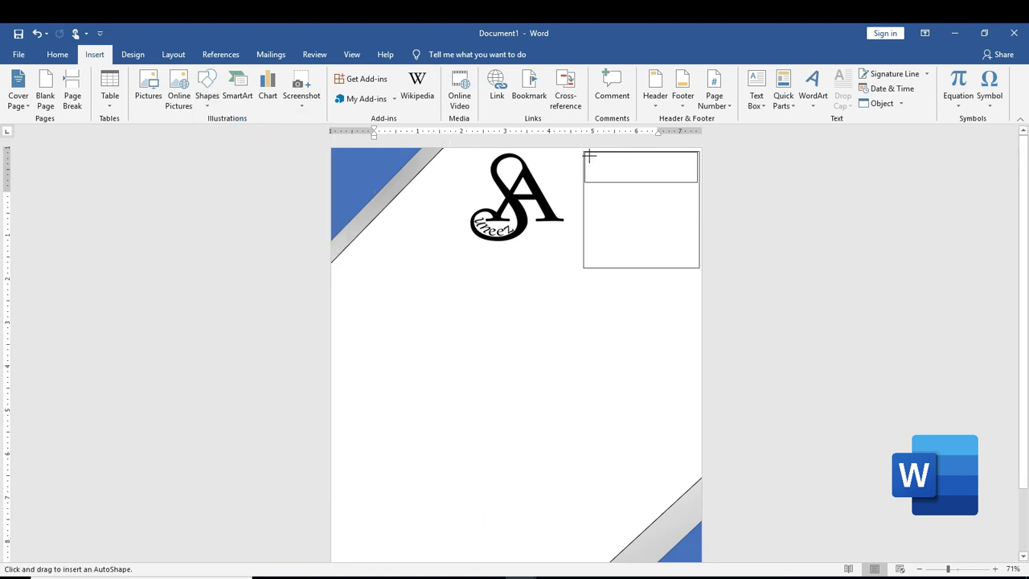
left_click_drag(589, 152, 619, 180)
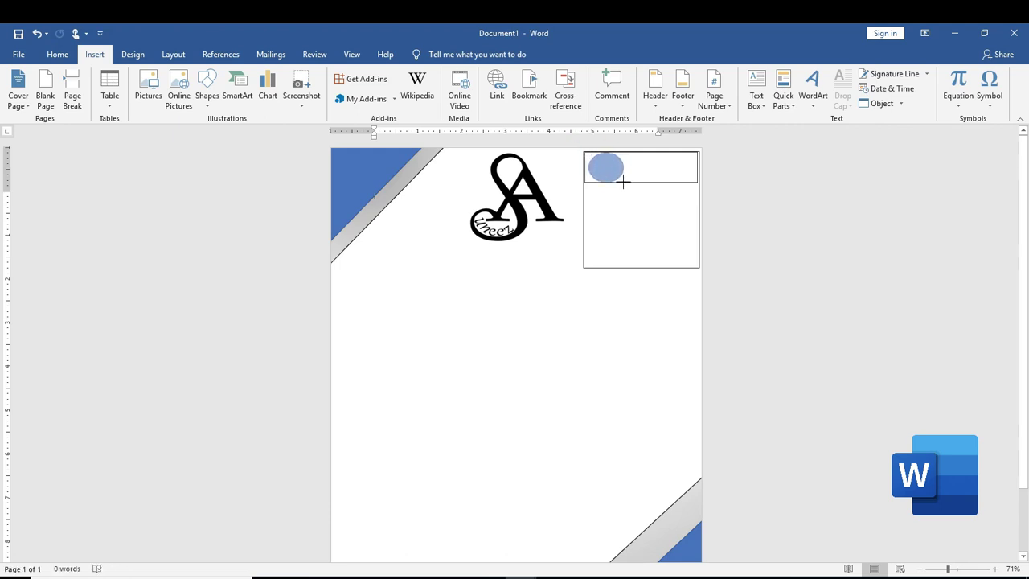
left_click_drag(623, 182, 624, 182)
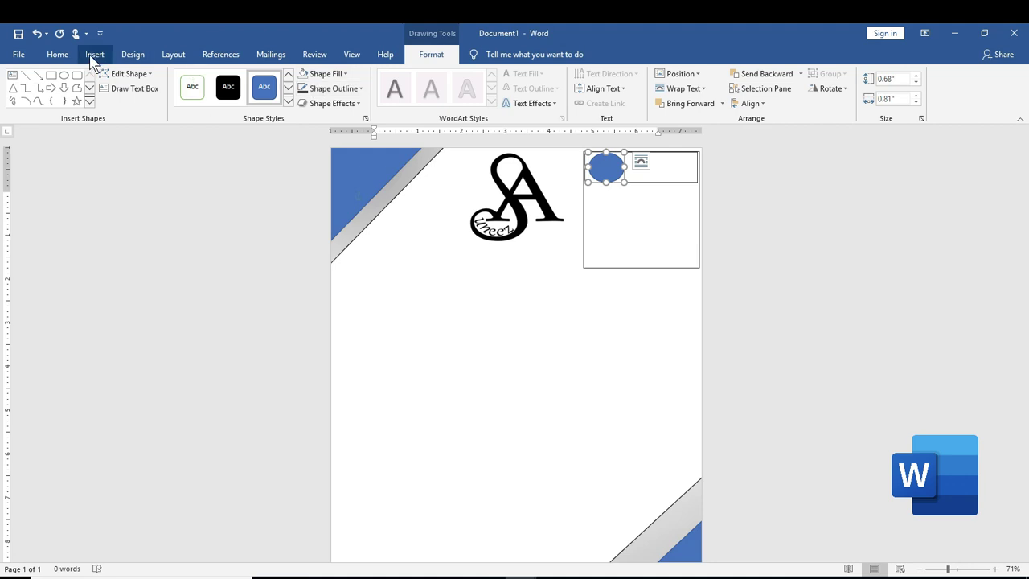
left_click(128, 60)
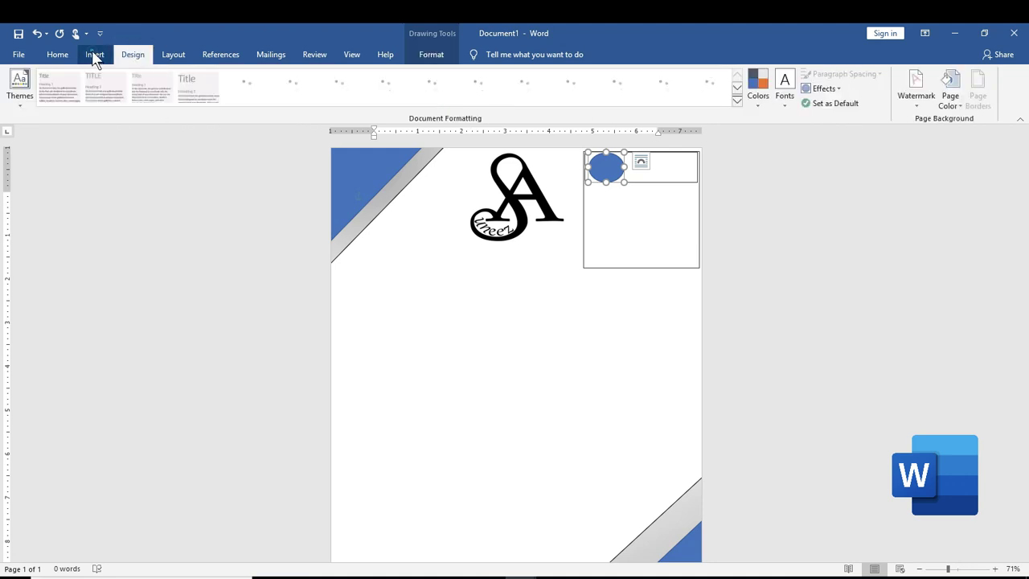
left_click(94, 56)
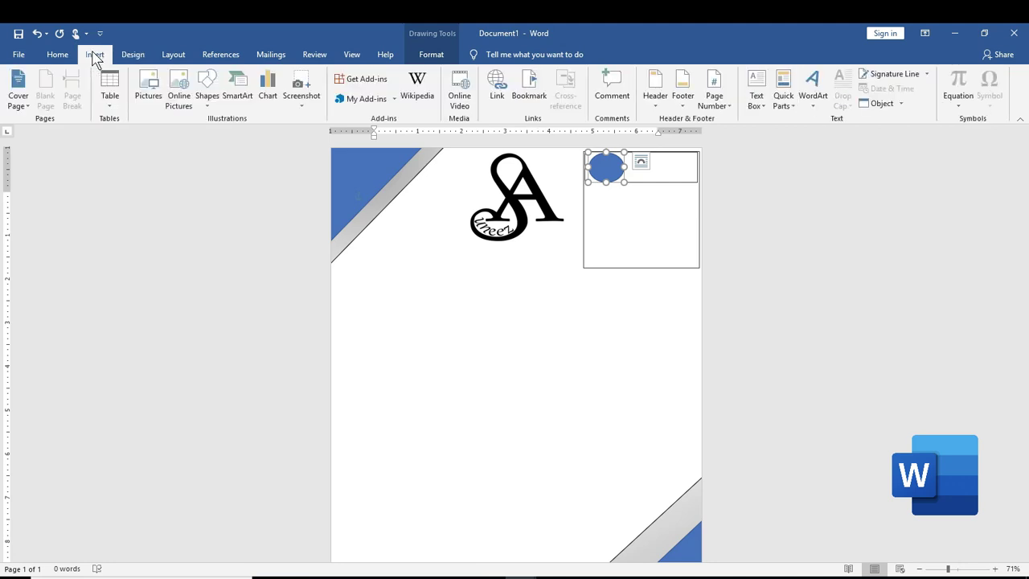
left_click(597, 166)
right_click(598, 164)
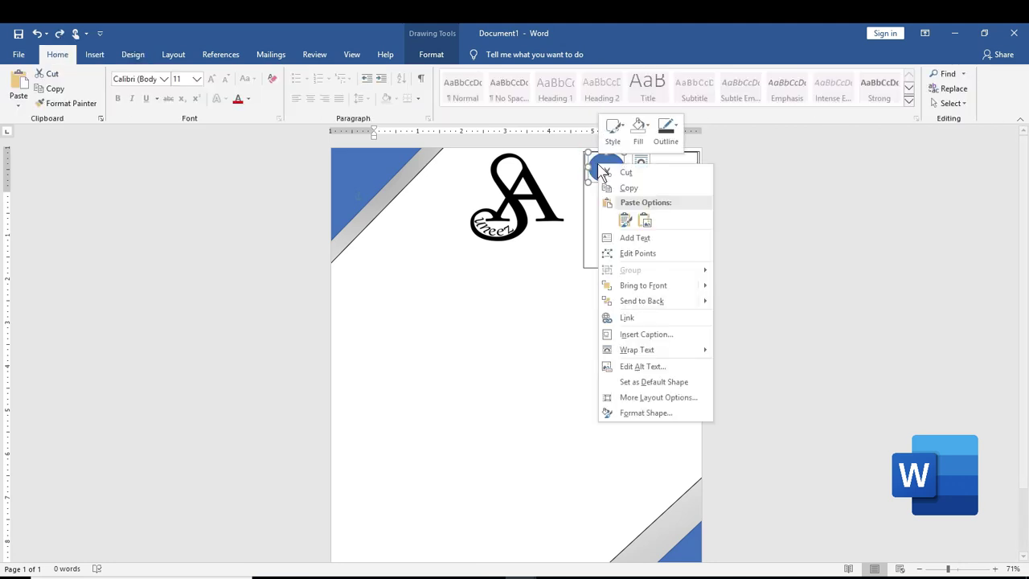
left_click(619, 238)
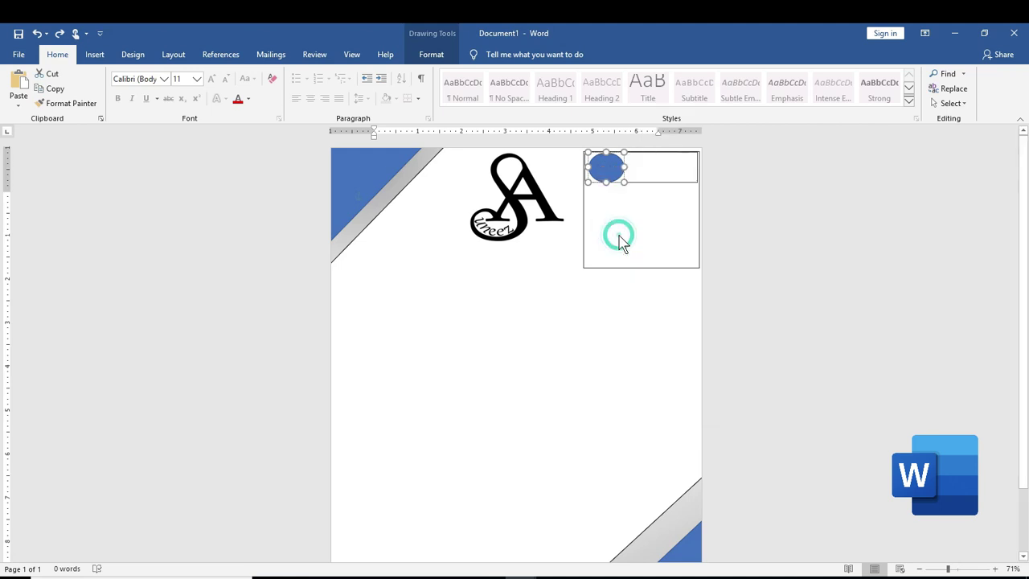
left_click(95, 55)
Search online pictures for 'call icon' and insert a phone icon into the oval
left_click(180, 100)
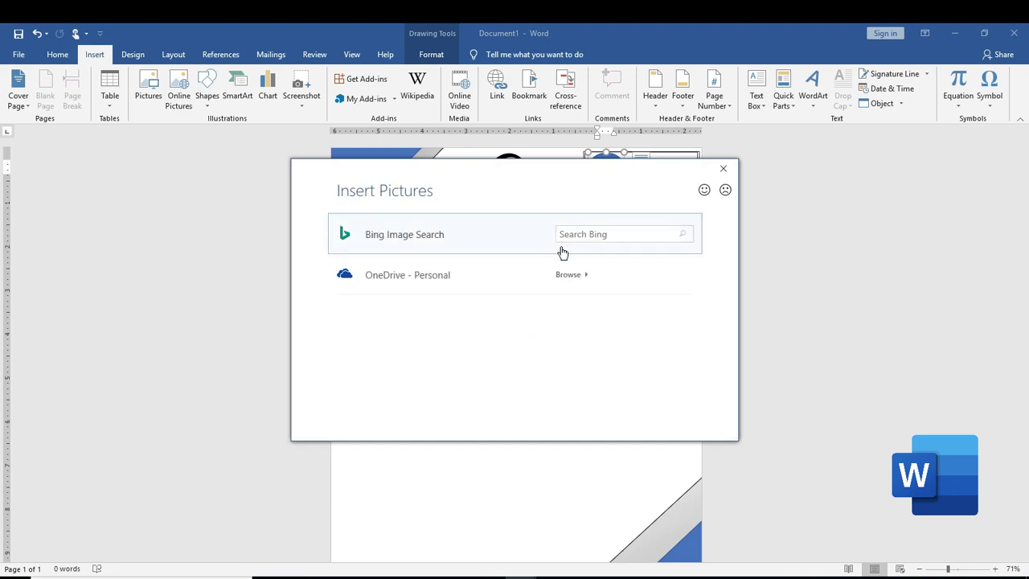
left_click(578, 234)
type("call+icon")
key("Return")
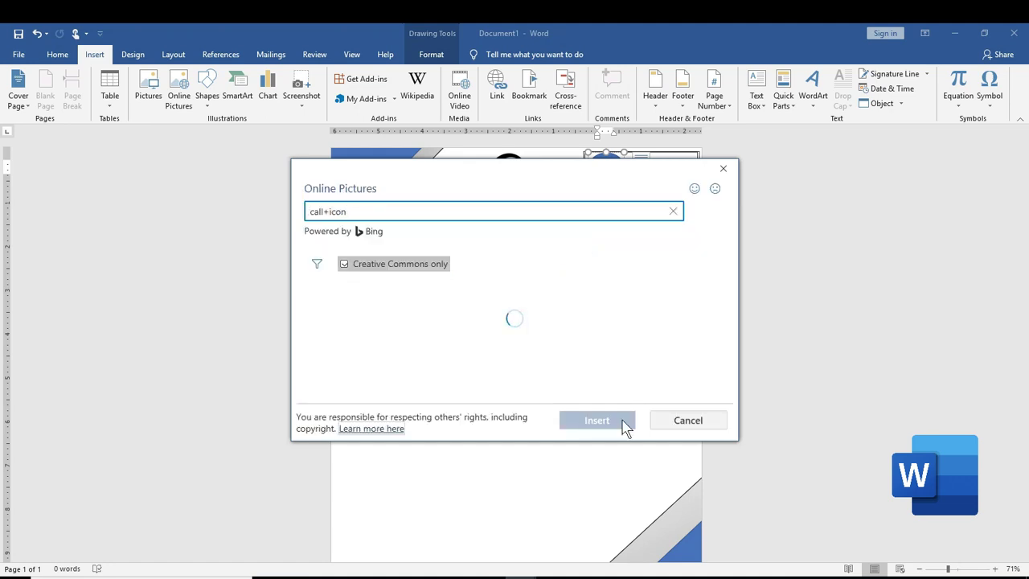
left_click(520, 394)
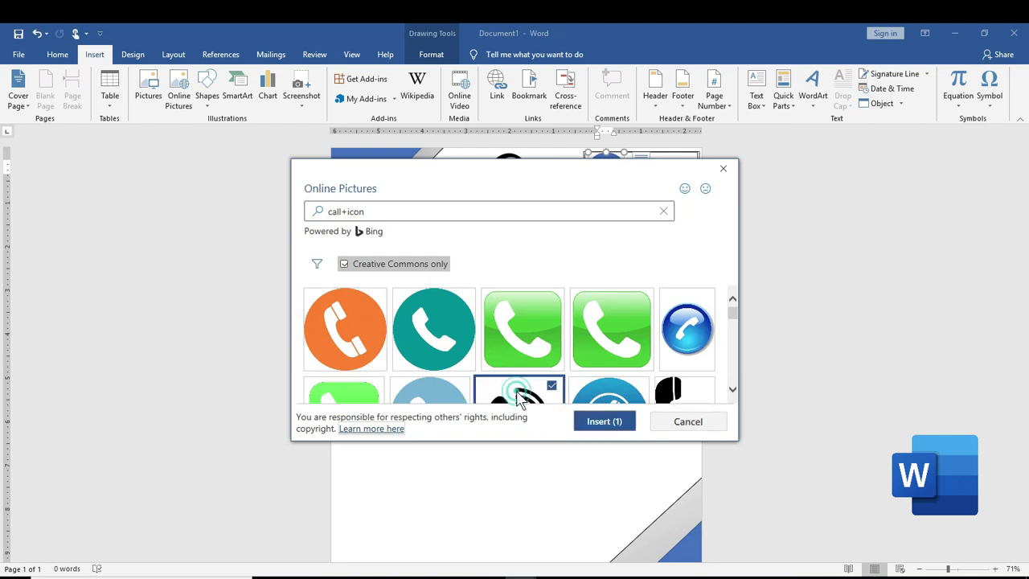
left_click(613, 423)
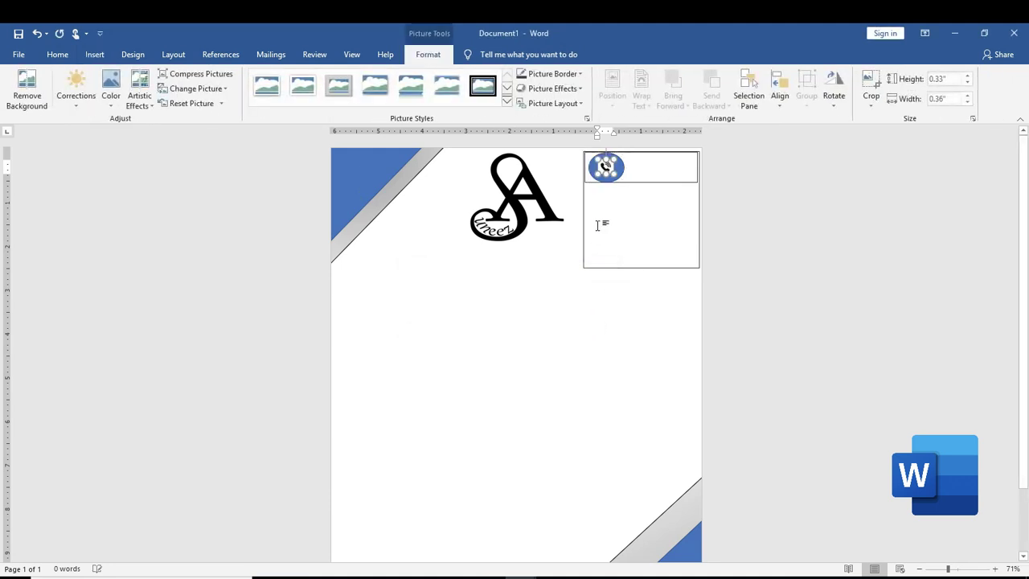
Remove the oval's outline and blue fill, and shrink it around the phone icon
left_click(589, 167)
left_click(589, 171)
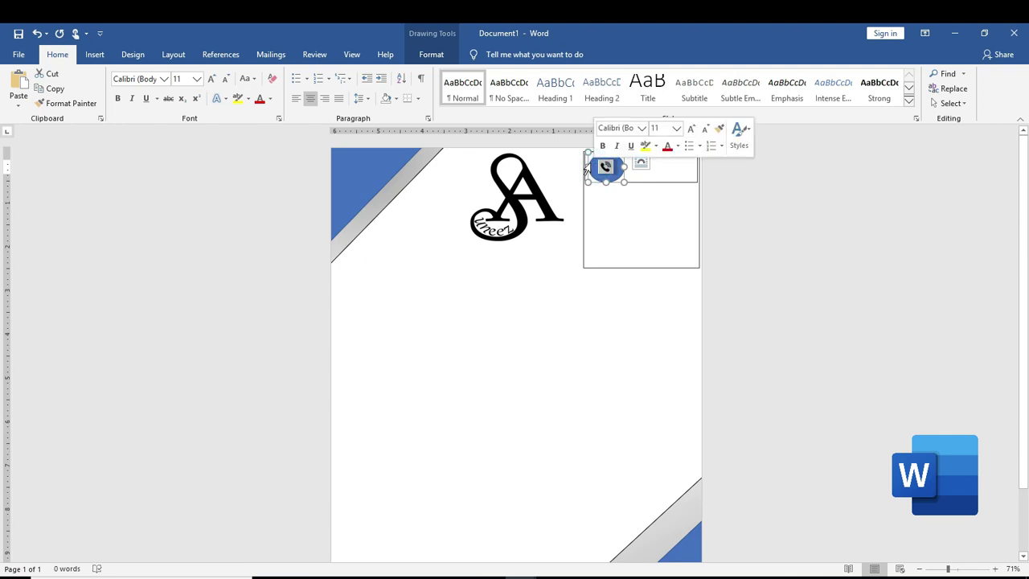
left_click(431, 53)
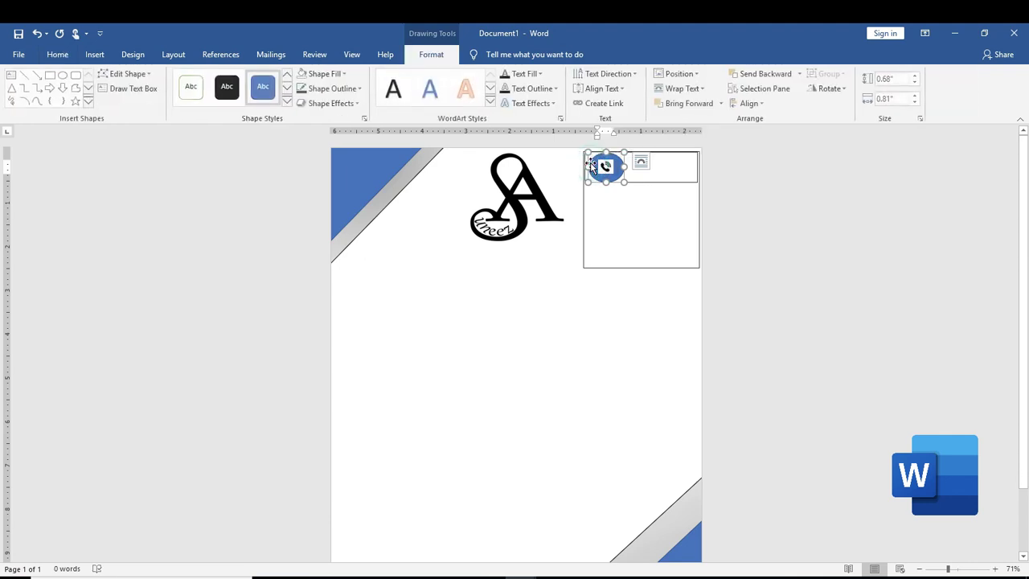
left_click(346, 88)
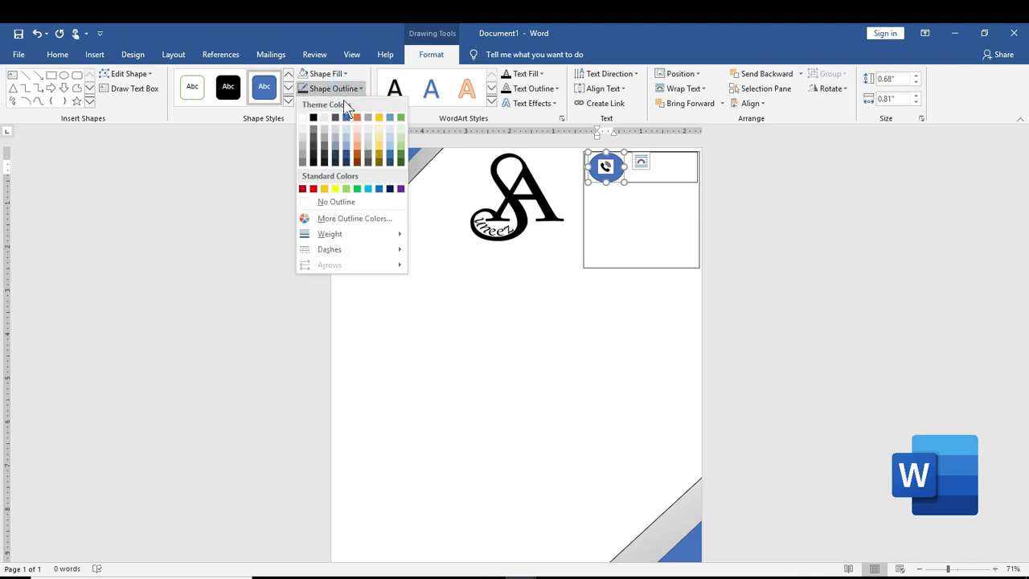
left_click(325, 202)
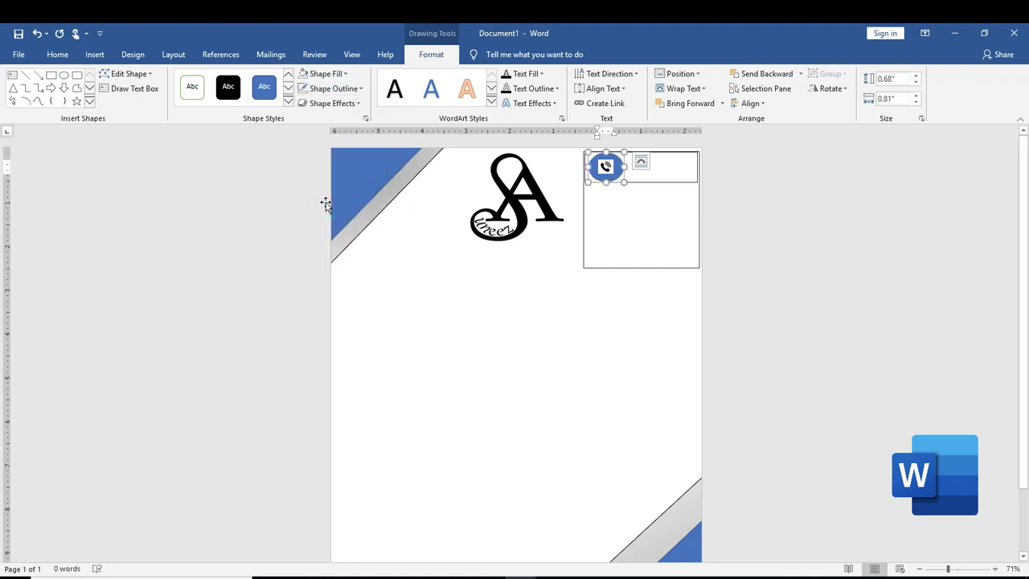
left_click(302, 74)
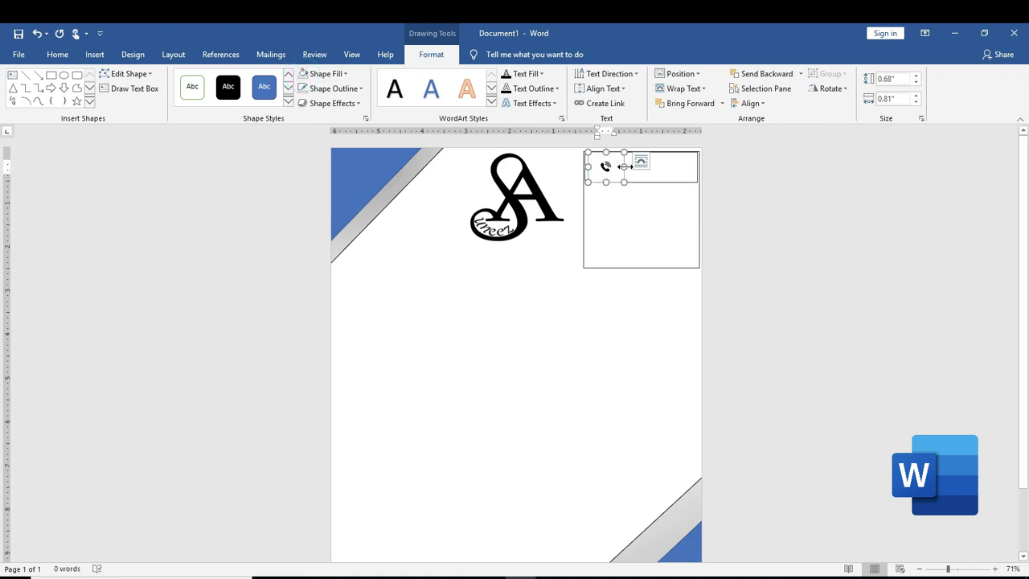
left_click_drag(624, 166, 618, 167)
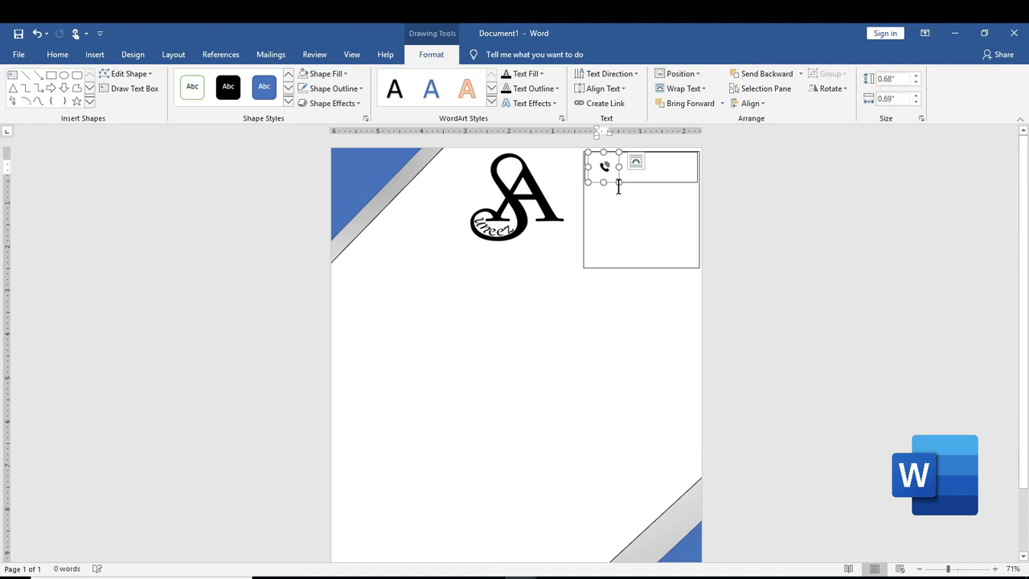
left_click_drag(618, 182, 624, 181)
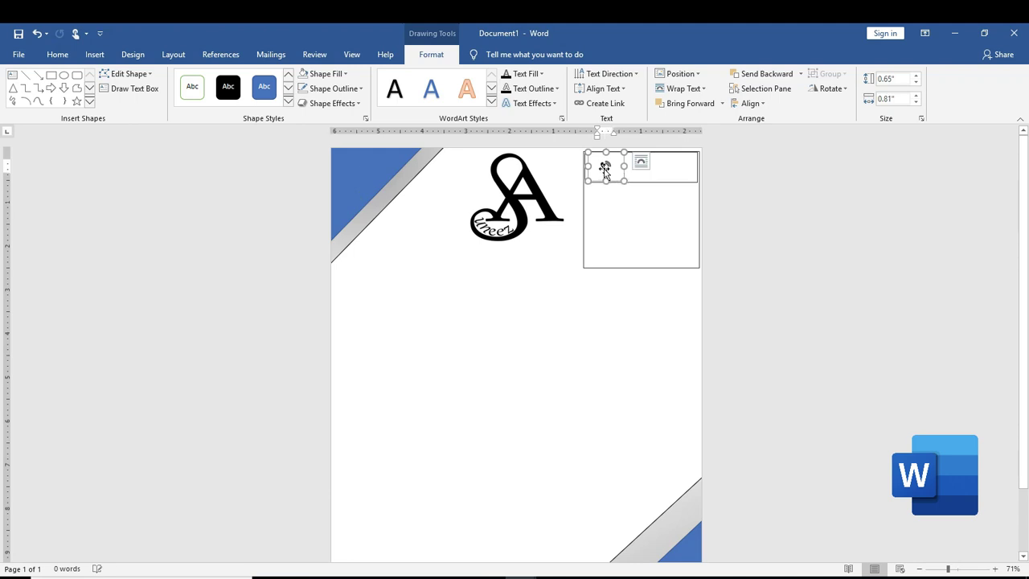
key("Escape")
left_click(132, 54)
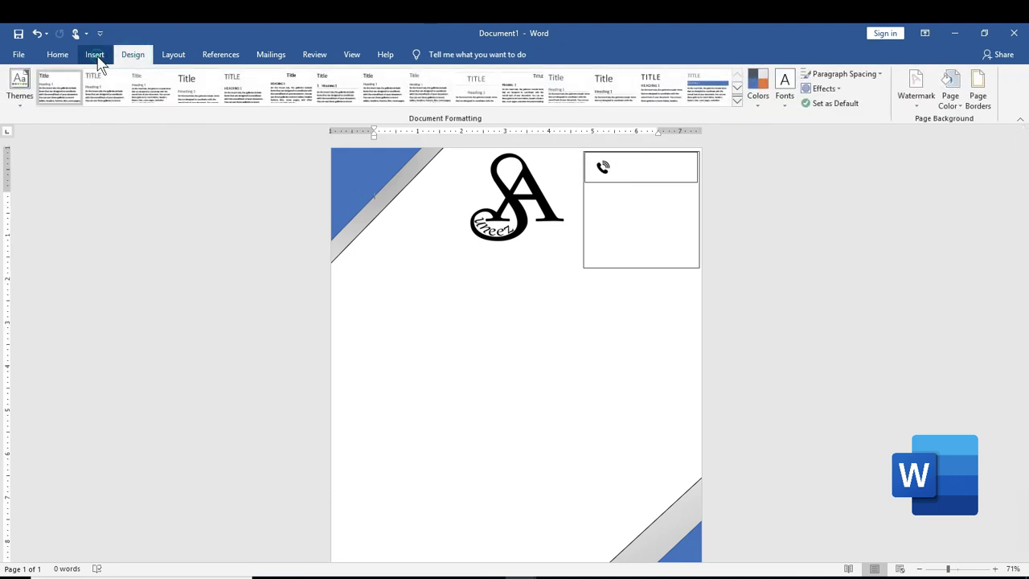
Draw a 0.53" by 1.81" rectangle right of the phone icon, spanning the remaining top strip
left_click(96, 58)
left_click(207, 88)
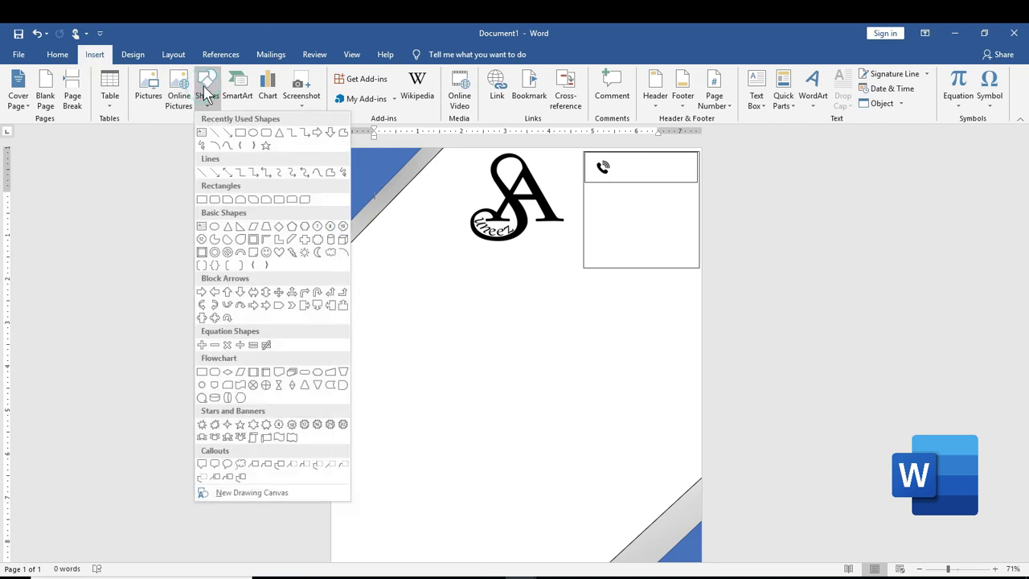
left_click(240, 133)
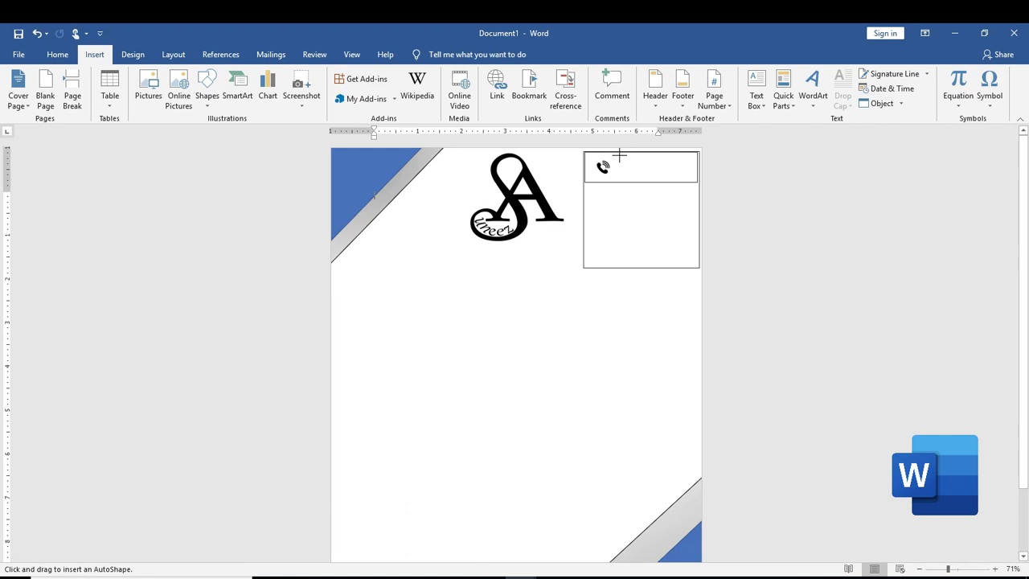
left_click_drag(616, 154, 662, 175)
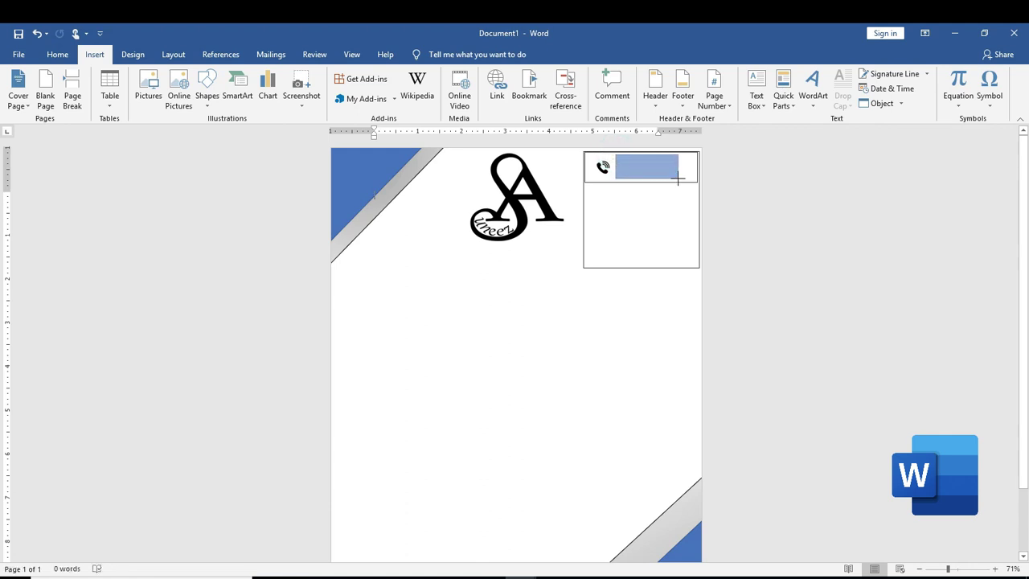
left_click_drag(662, 174, 696, 177)
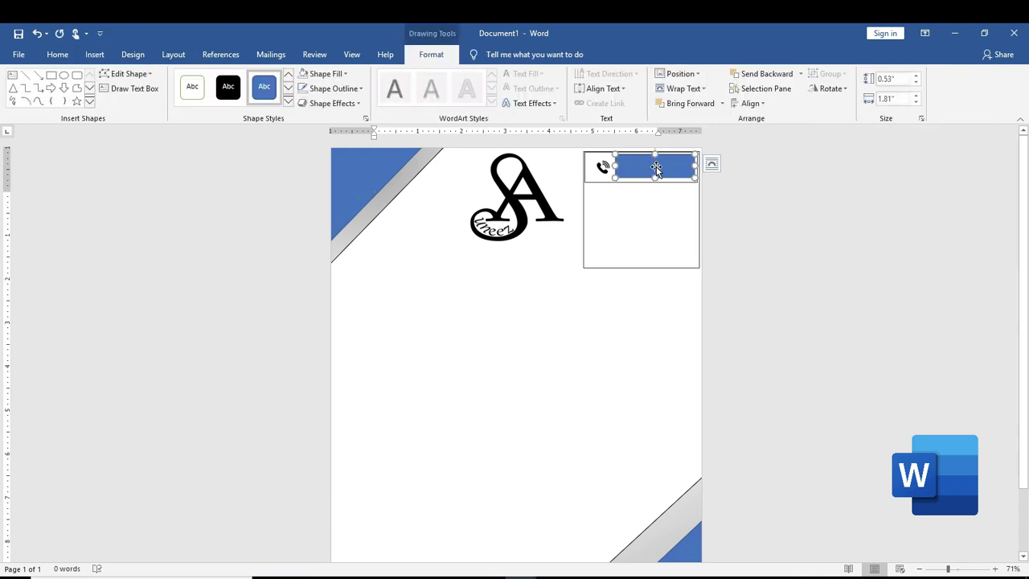
Make the blue rectangle hold text, formatted bold, 14 pt and left-aligned
right_click(655, 167)
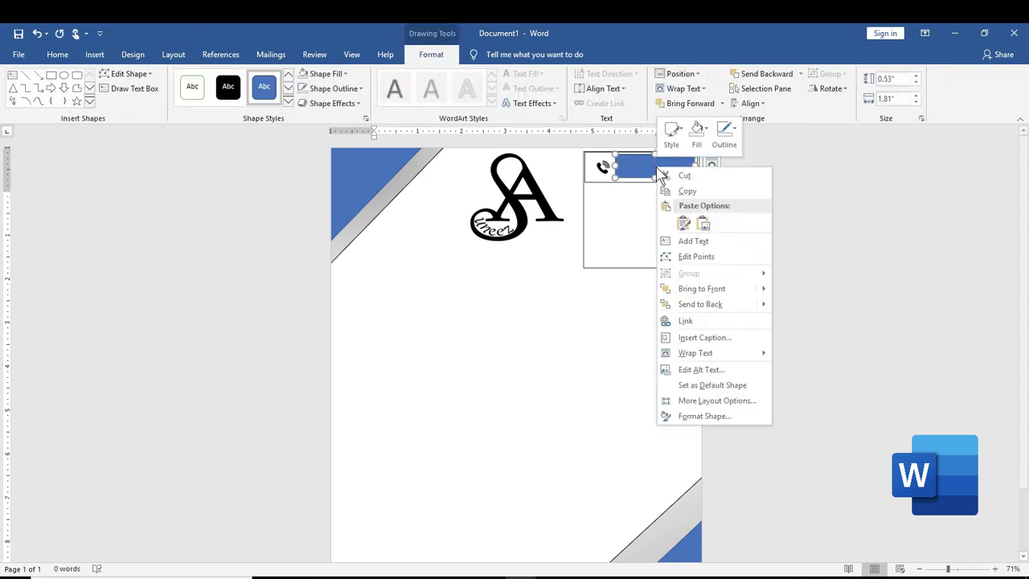
left_click(696, 243)
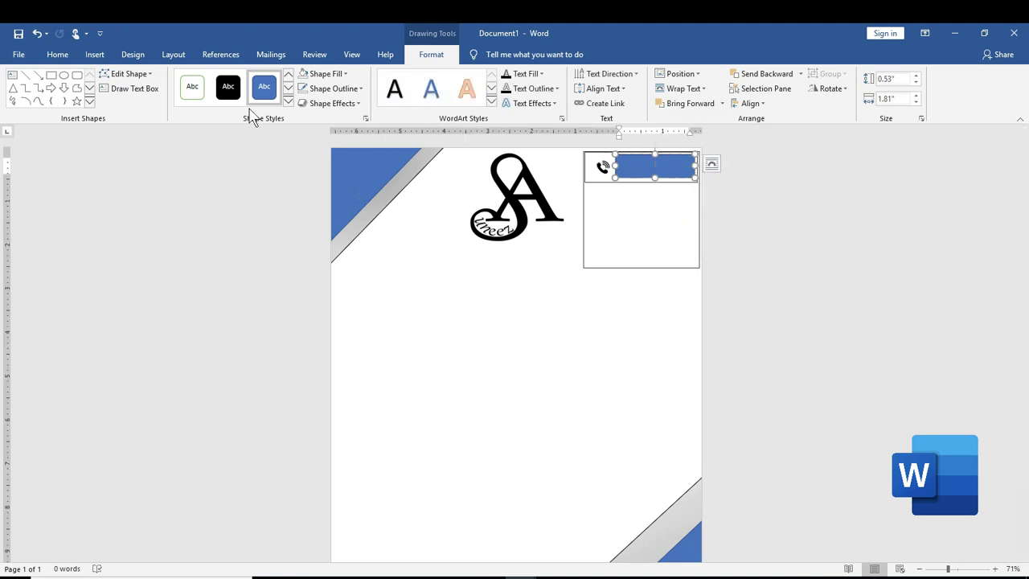
left_click(57, 54)
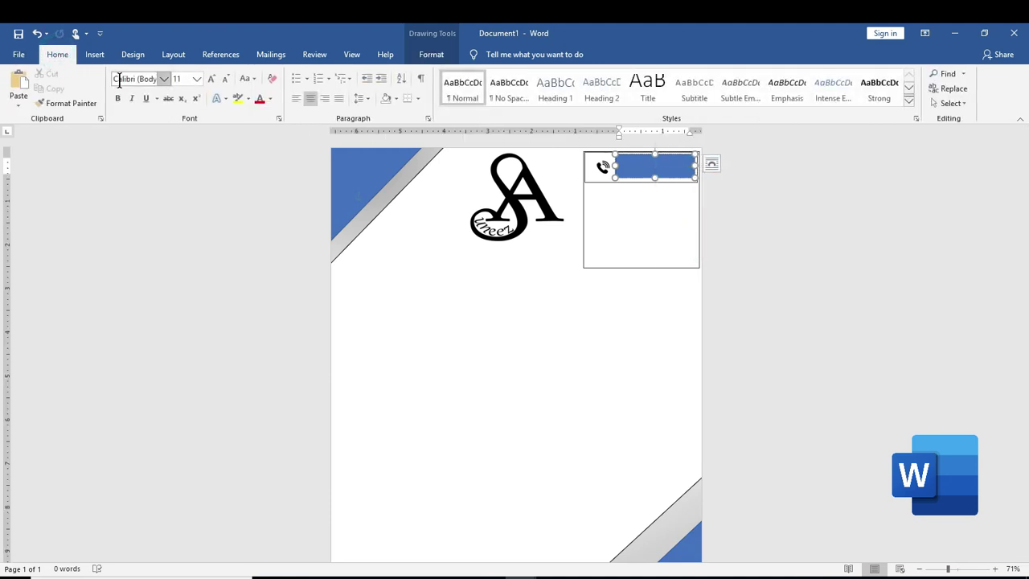
left_click(212, 78)
left_click(119, 100)
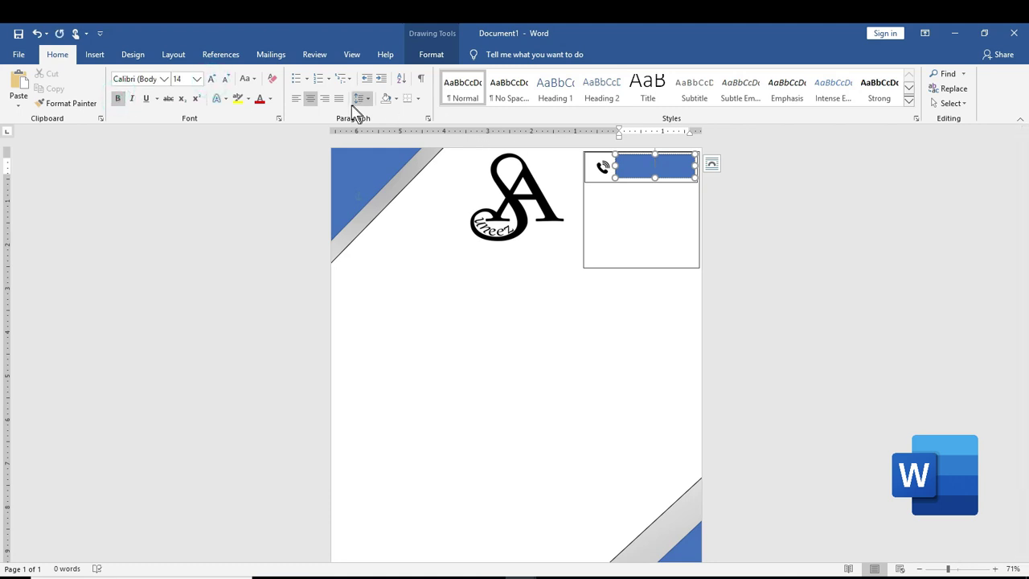
left_click(296, 98)
type("0300-00000")
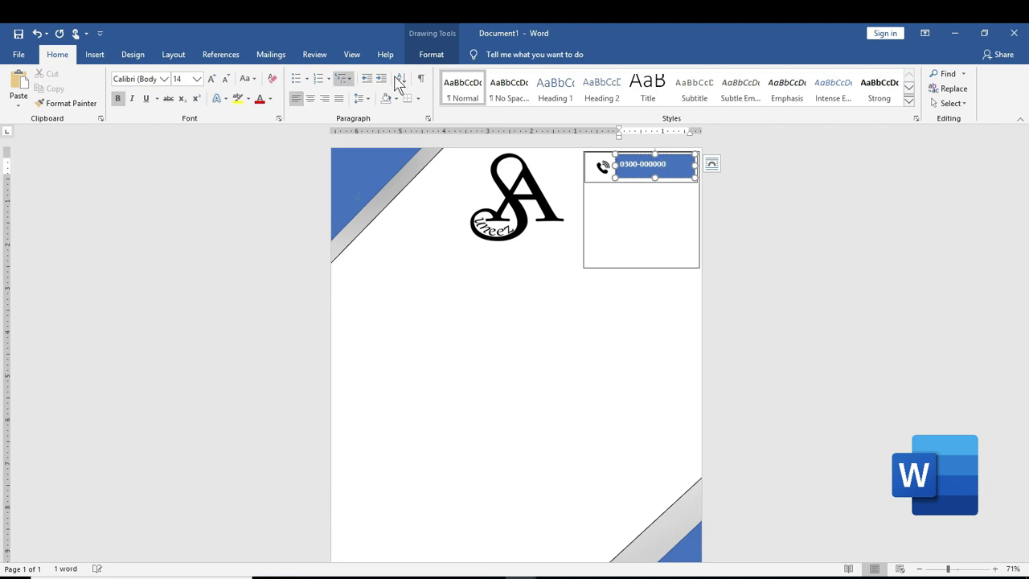
type("0")
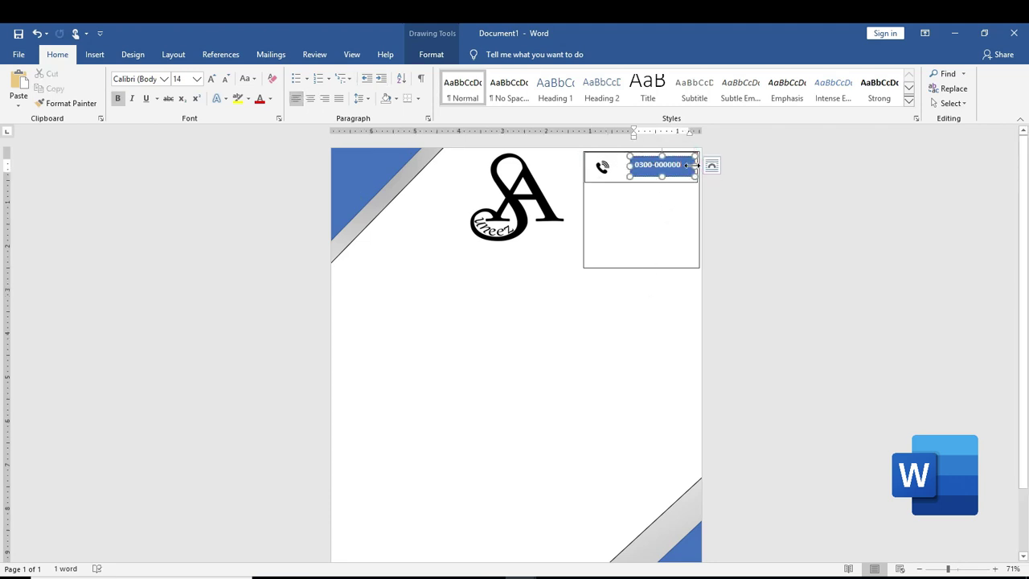
double_click(698, 165)
left_click(305, 73)
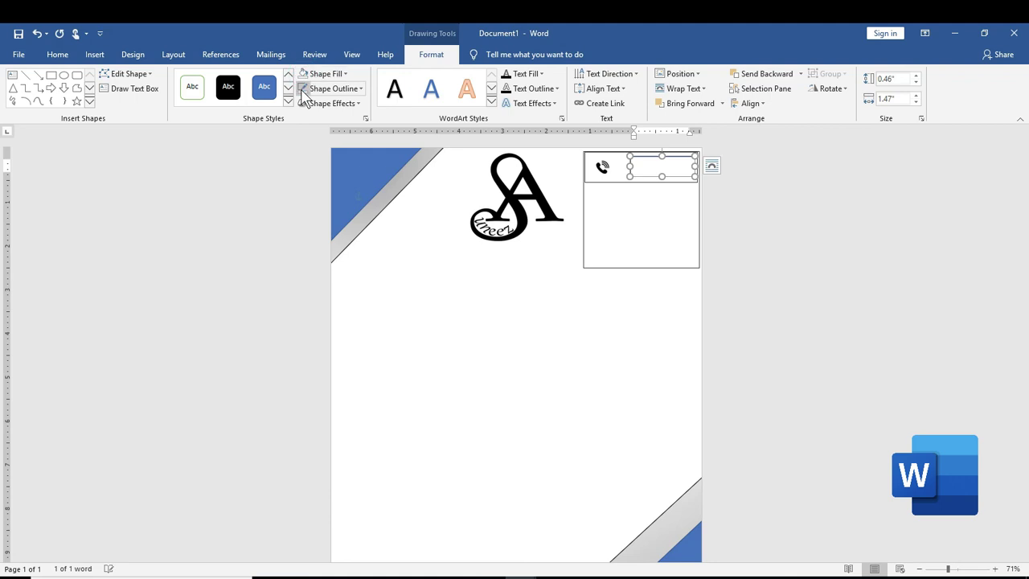
Select the whole phone number and colour it black
left_click(682, 179)
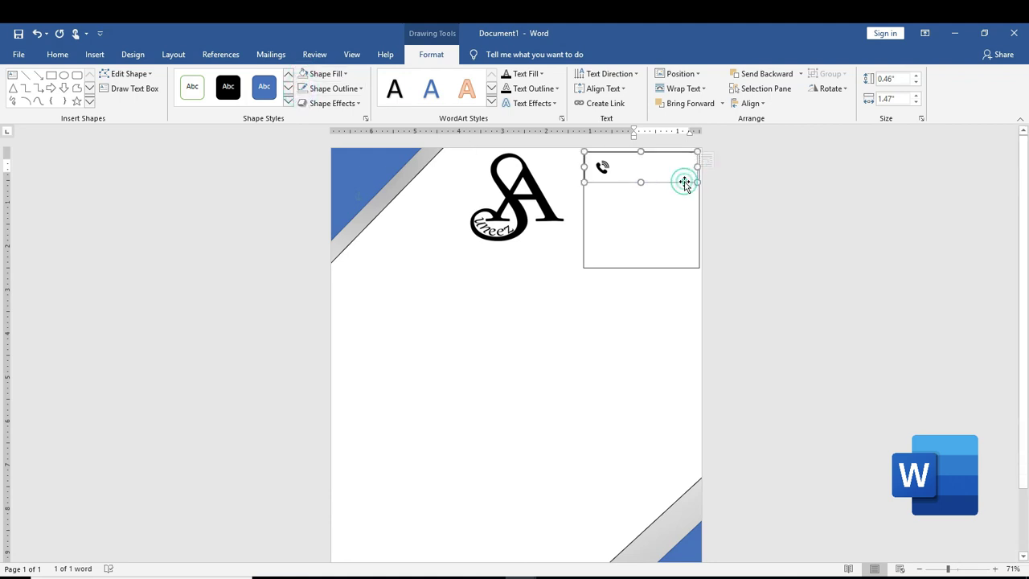
double_click(673, 173)
left_click(677, 178)
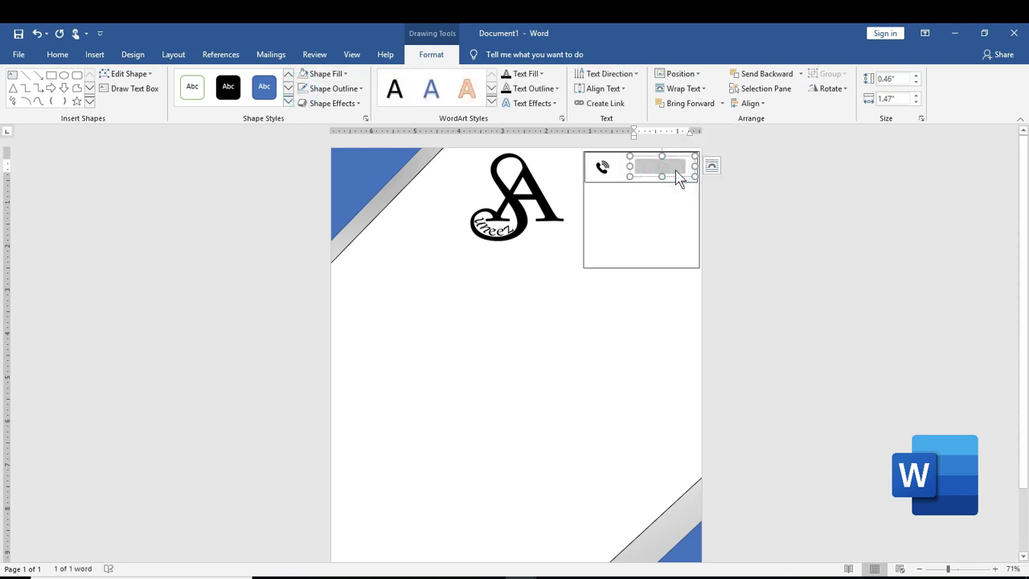
left_click(659, 171)
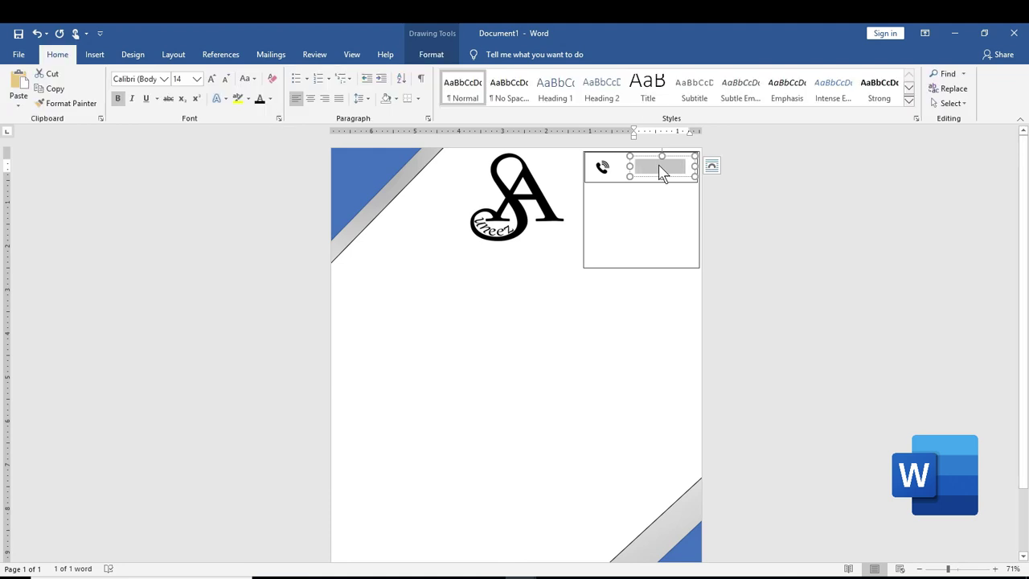
left_click(271, 99)
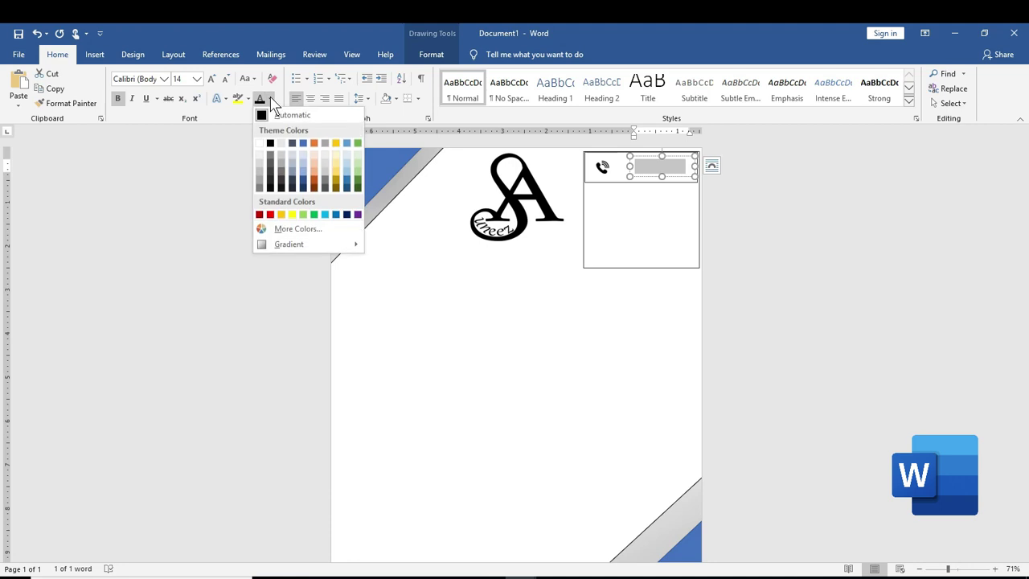
left_click(269, 149)
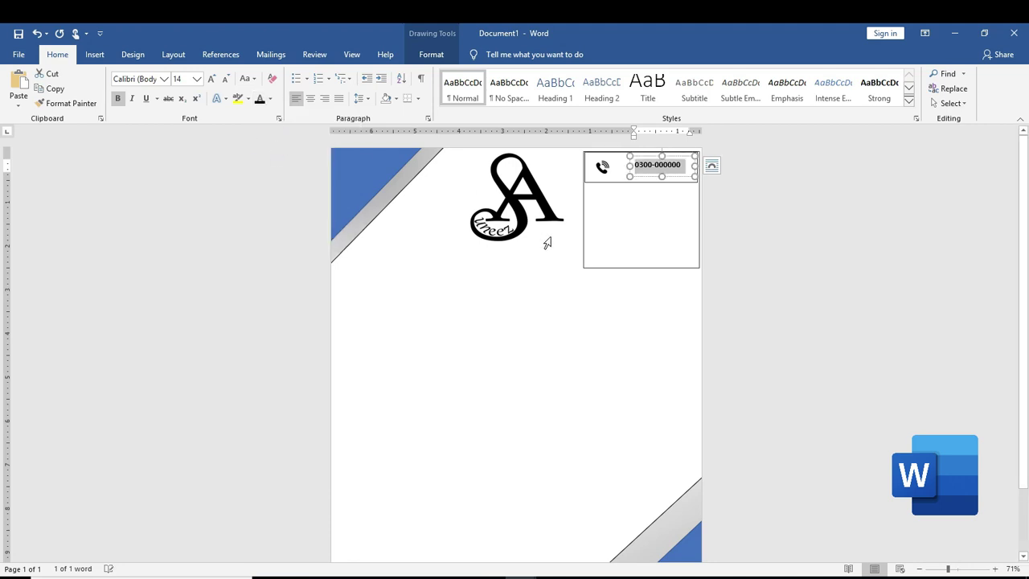
left_click(636, 216)
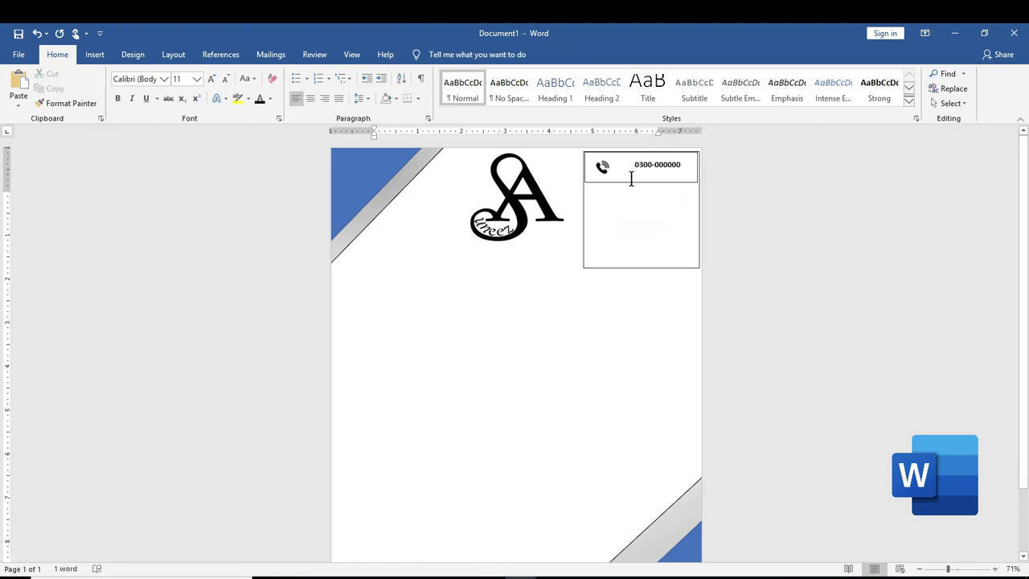
left_click(630, 183)
left_click(642, 183)
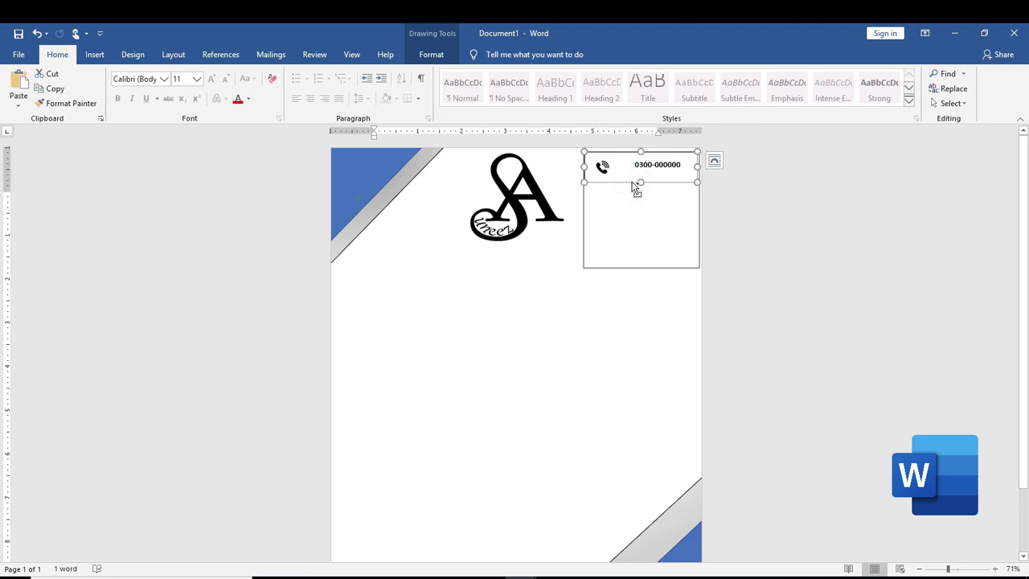
Paste a copy of the phone number box directly beneath the phone row, undoing a stray change
left_click(635, 189)
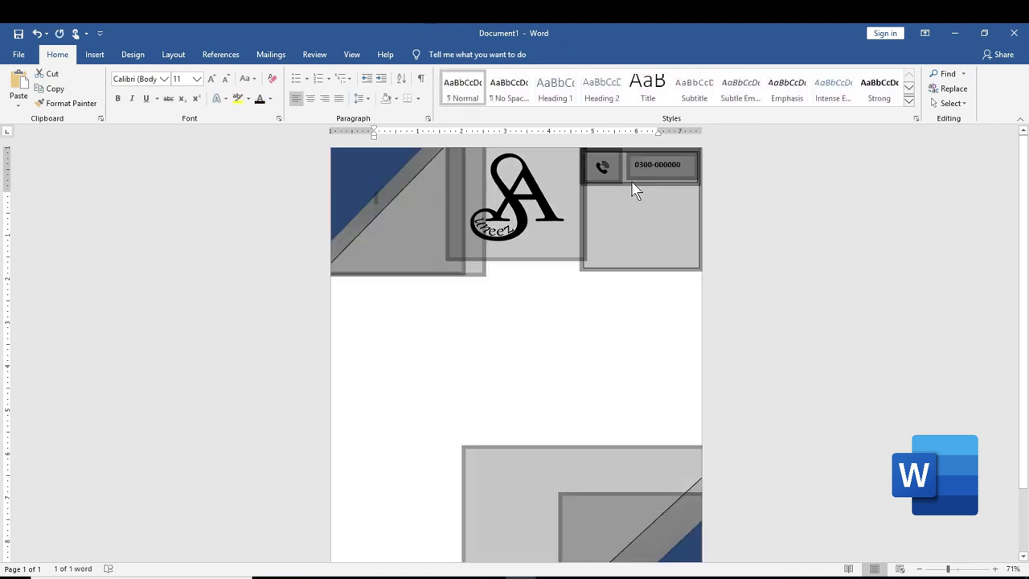
left_click(634, 184)
left_click(633, 185)
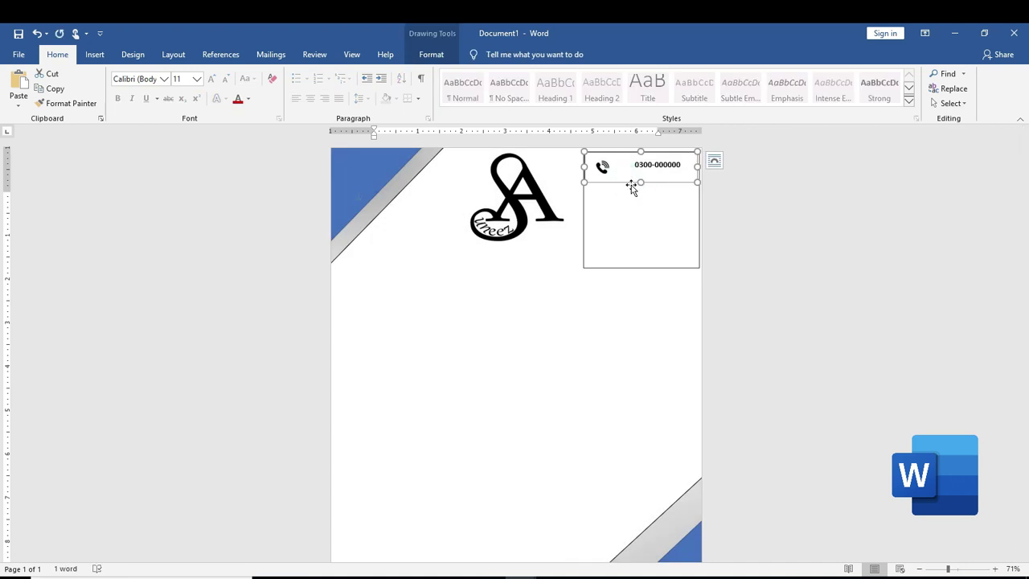
key("ctrl+v")
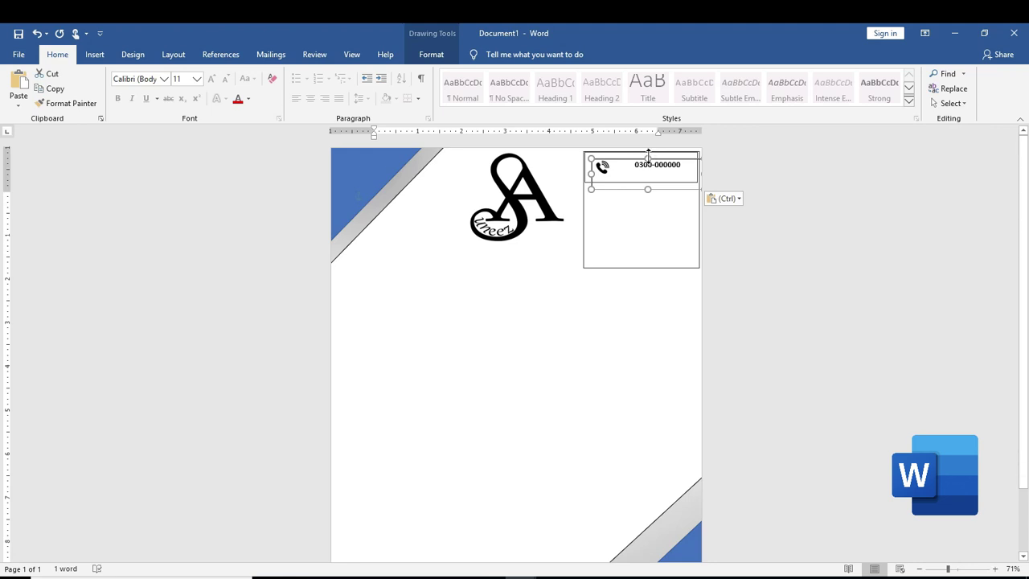
mouse_move(640, 161)
left_mouse_down()
mouse_move(632, 207)
mouse_move(615, 184)
mouse_move(635, 184)
left_mouse_up()
left_click(616, 184)
left_click(615, 190)
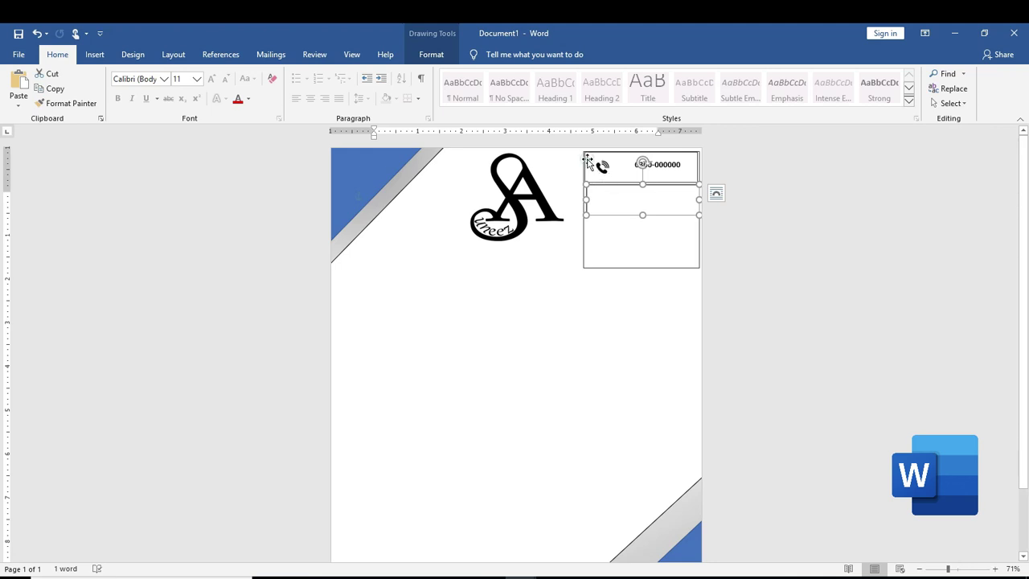
left_click(588, 161)
key("ctrl+z")
Make the lower contact box accept text with left alignment
left_click(610, 200)
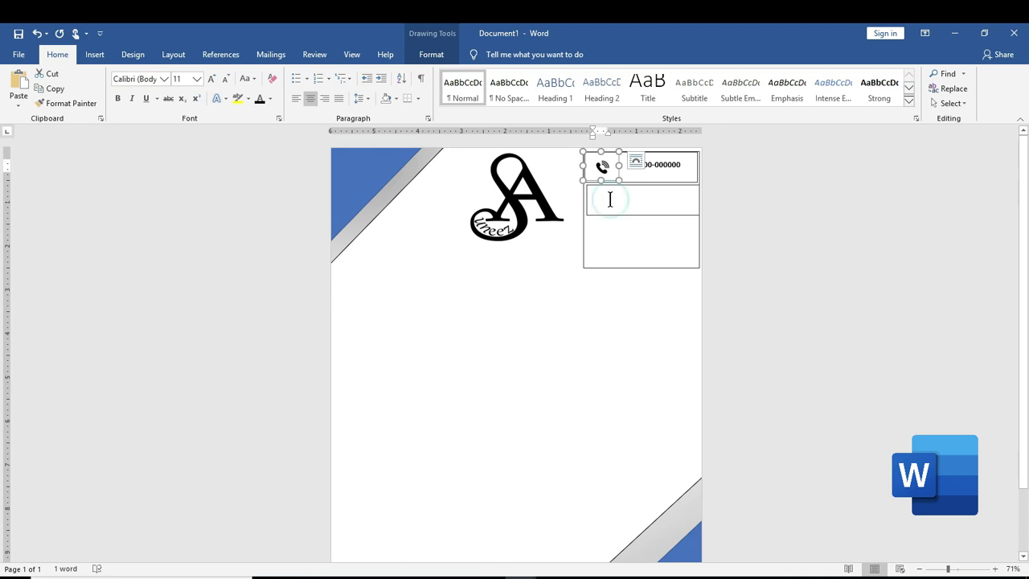
right_click(610, 201)
left_click(610, 201)
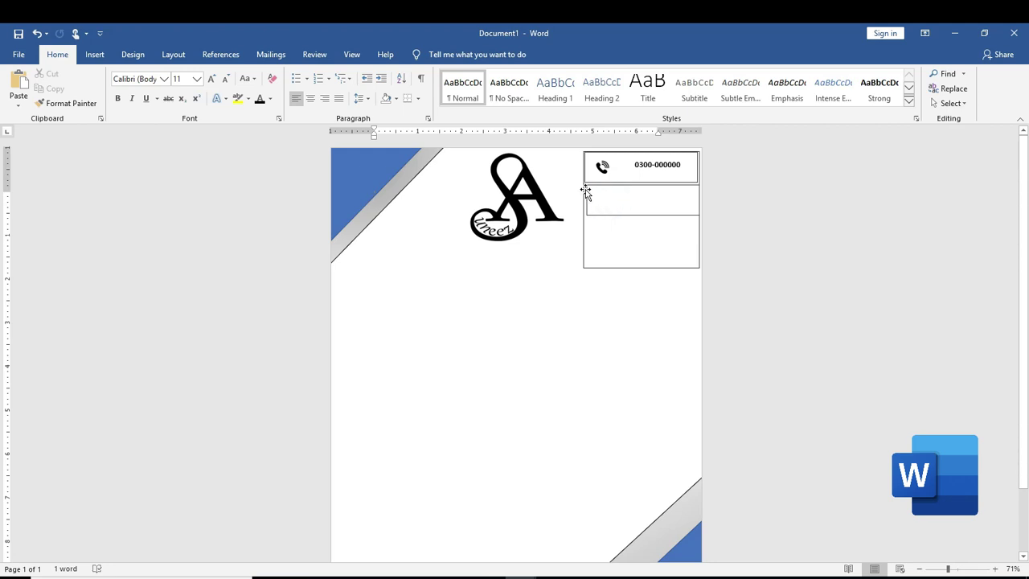
left_click(586, 192)
left_click(590, 193)
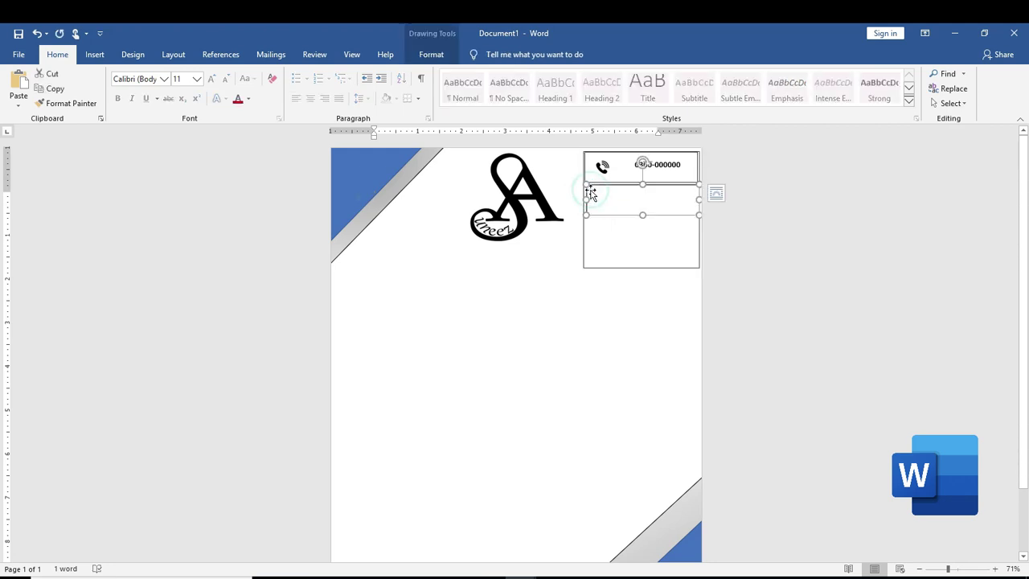
right_click(591, 193)
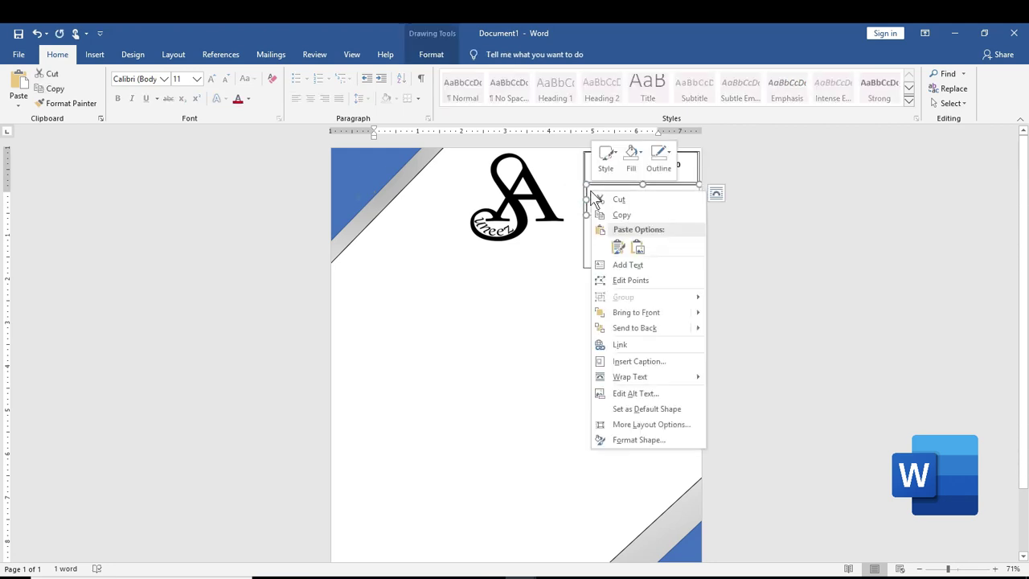
left_click(615, 265)
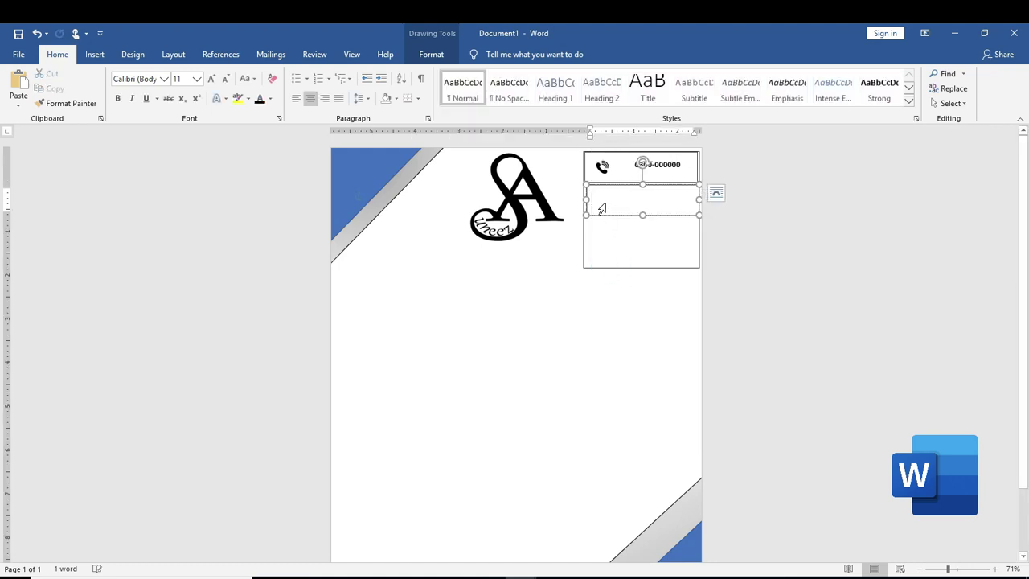
left_click(296, 98)
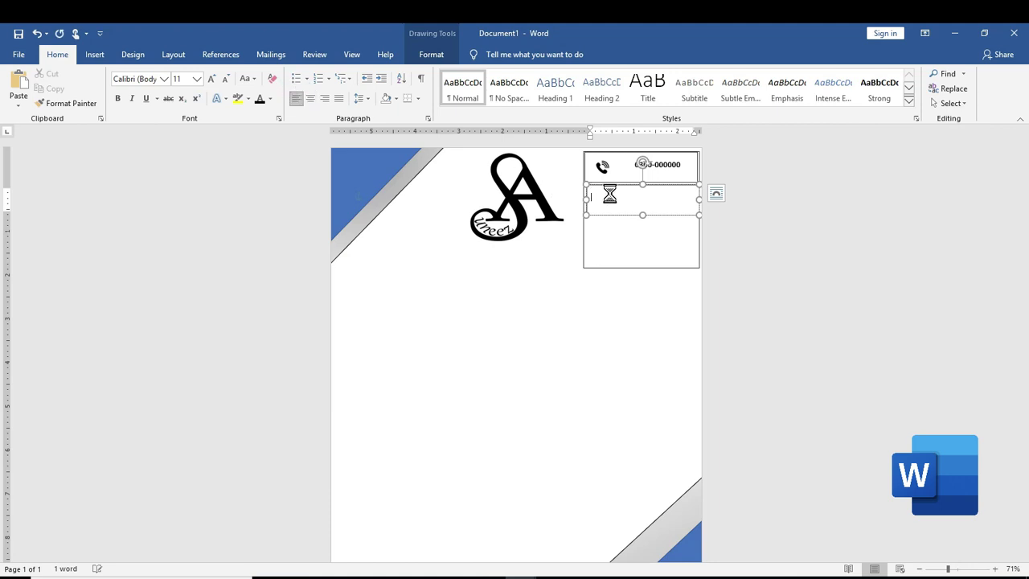
Paste a copy of the phone icon and put the caret back in the lower box
key("ctrl+v")
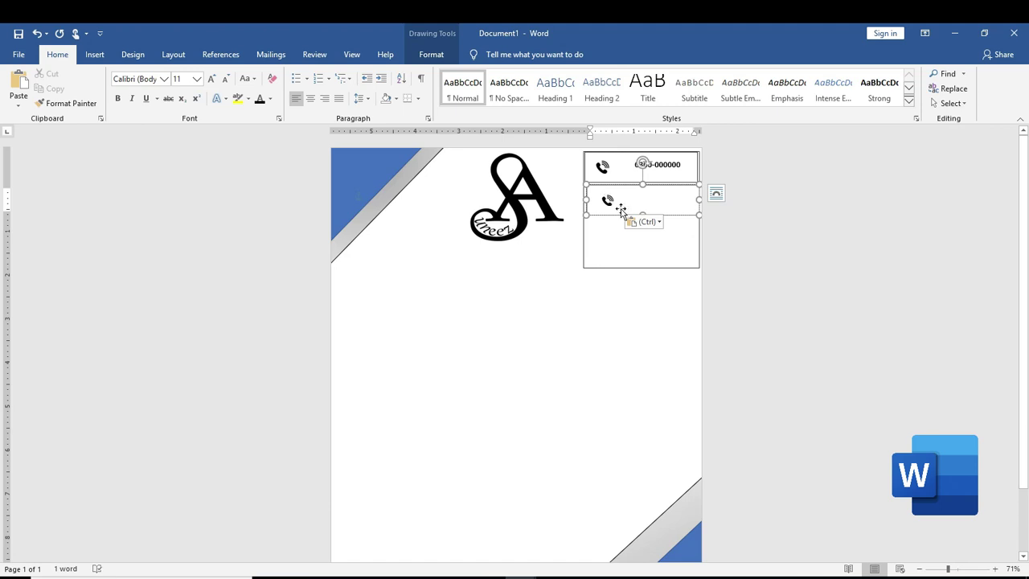
left_click(608, 201)
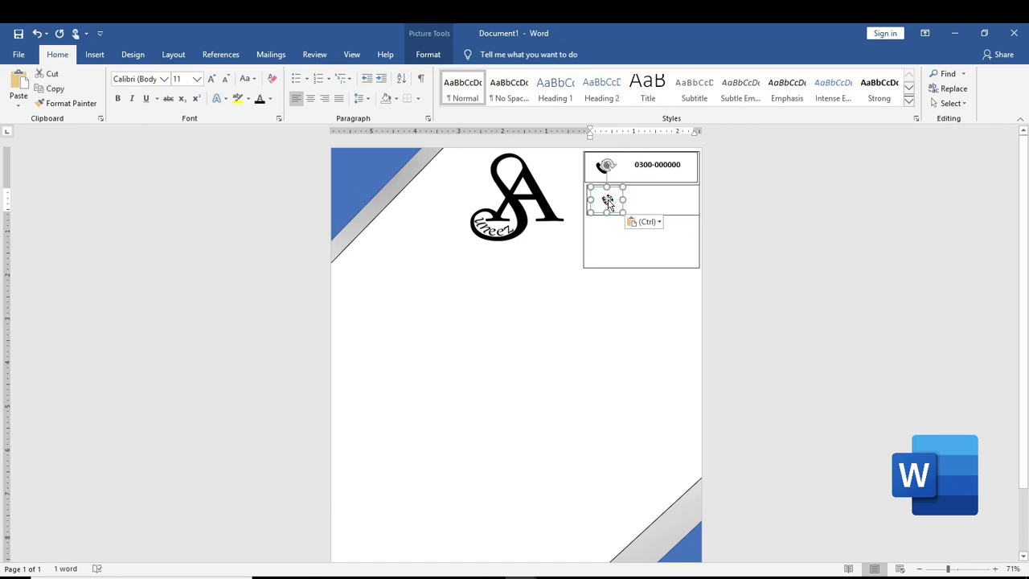
left_click(93, 56)
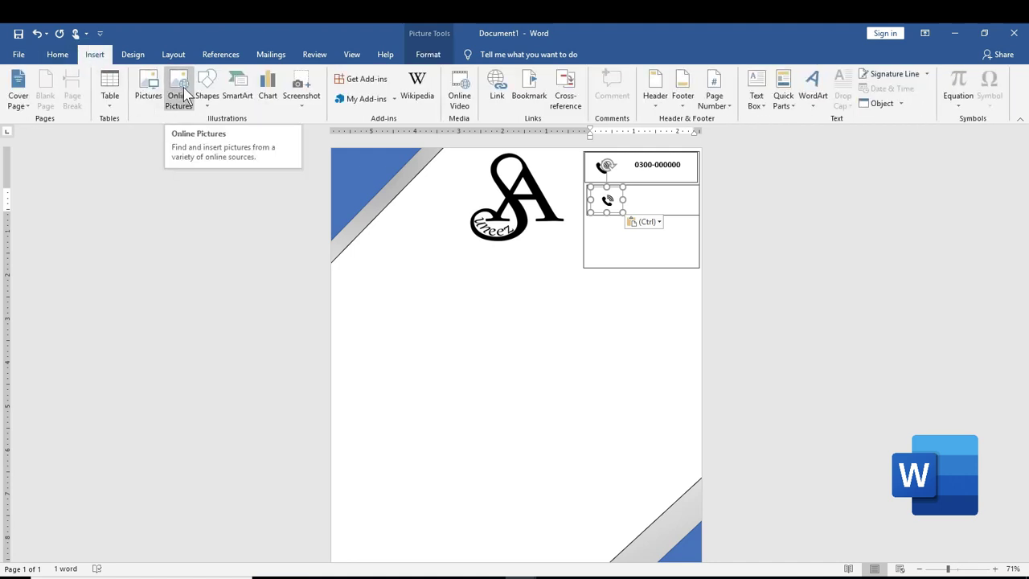
double_click(609, 204)
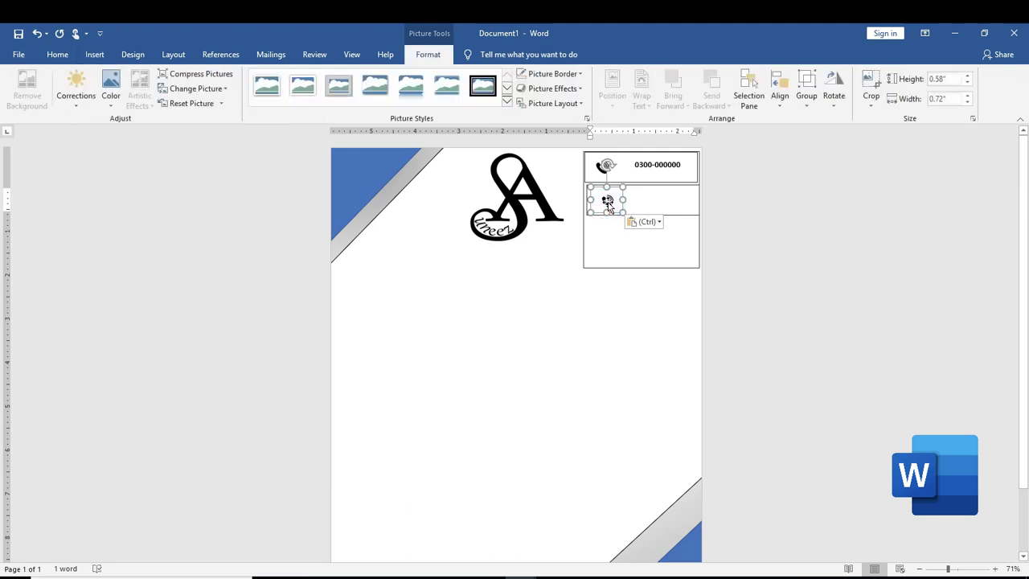
left_click(607, 203)
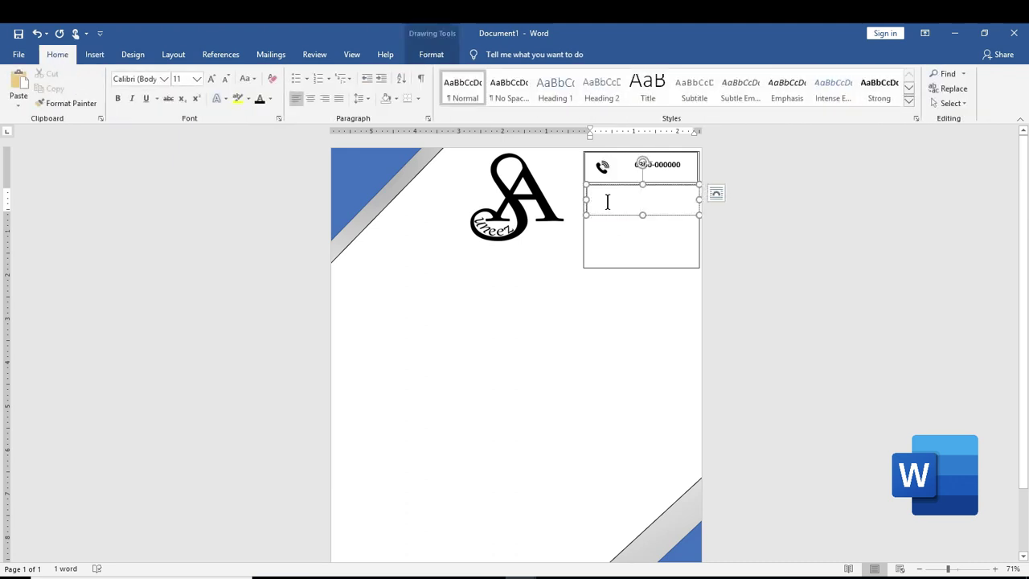
left_click(94, 54)
left_click(608, 207)
Search online pictures for 'email icon' and insert the outlined envelope into the second contact row
left_click(95, 55)
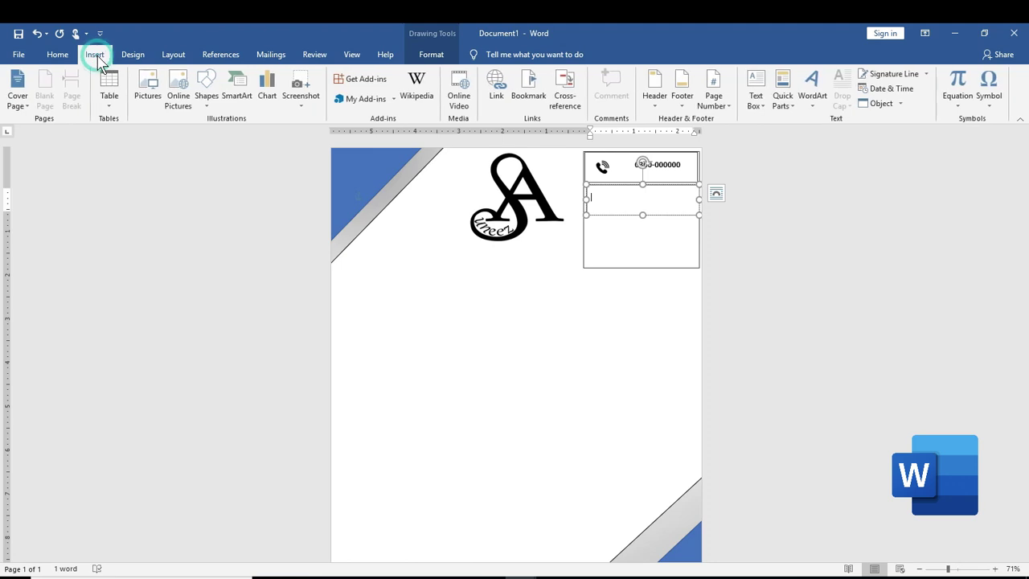
left_click(180, 90)
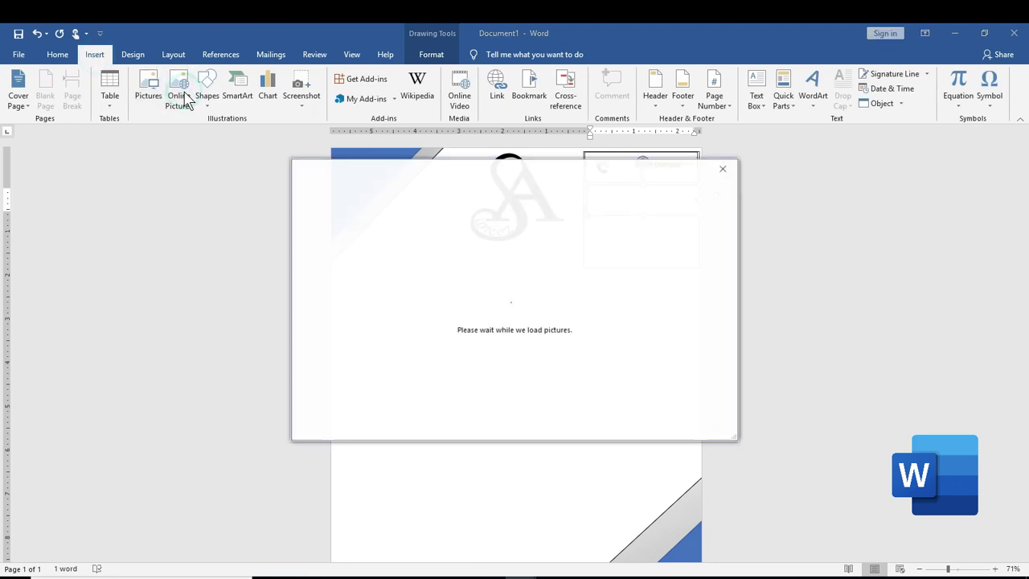
left_click(599, 235)
type("email icon")
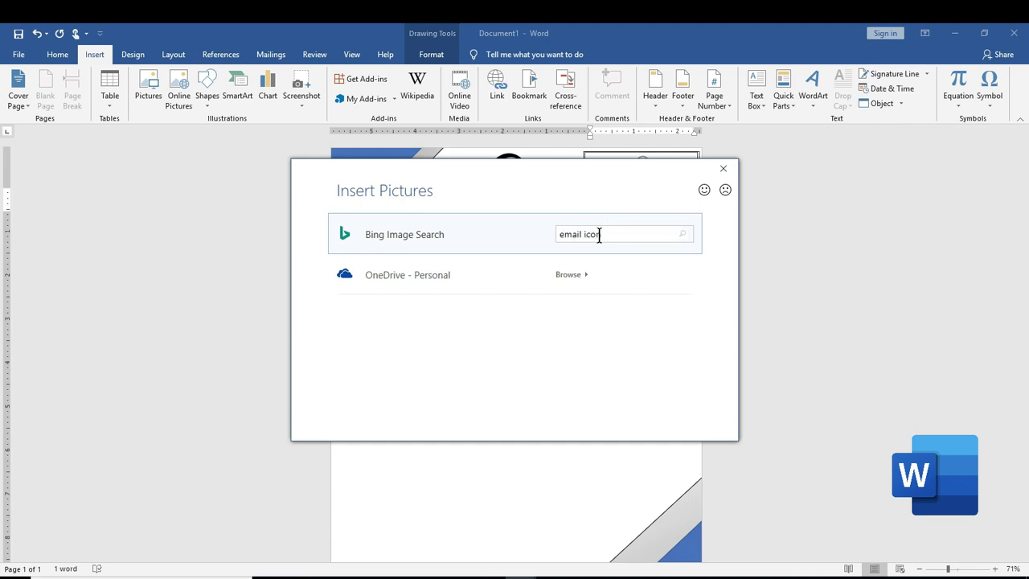
key("Return")
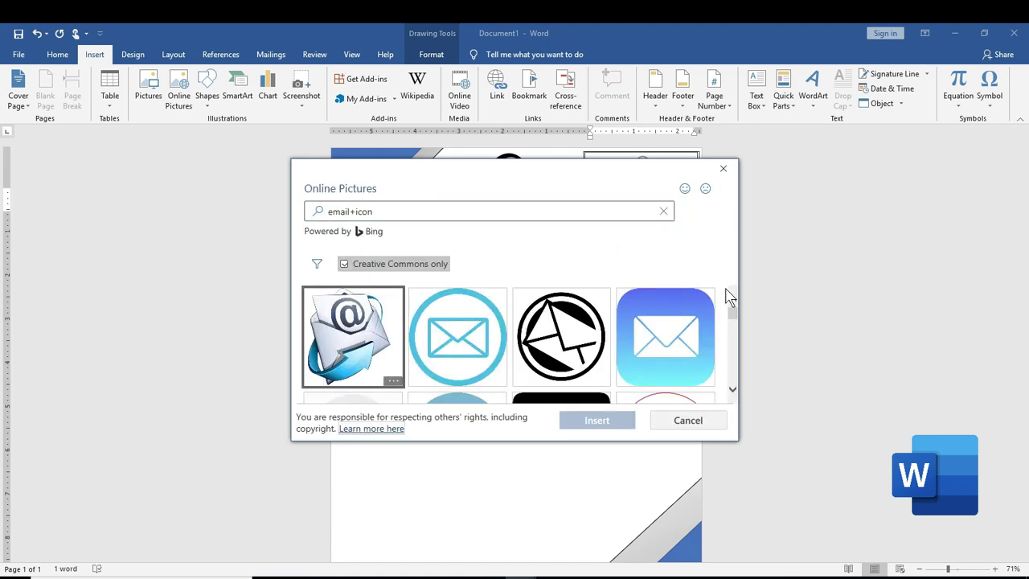
left_click_drag(735, 308, 746, 340)
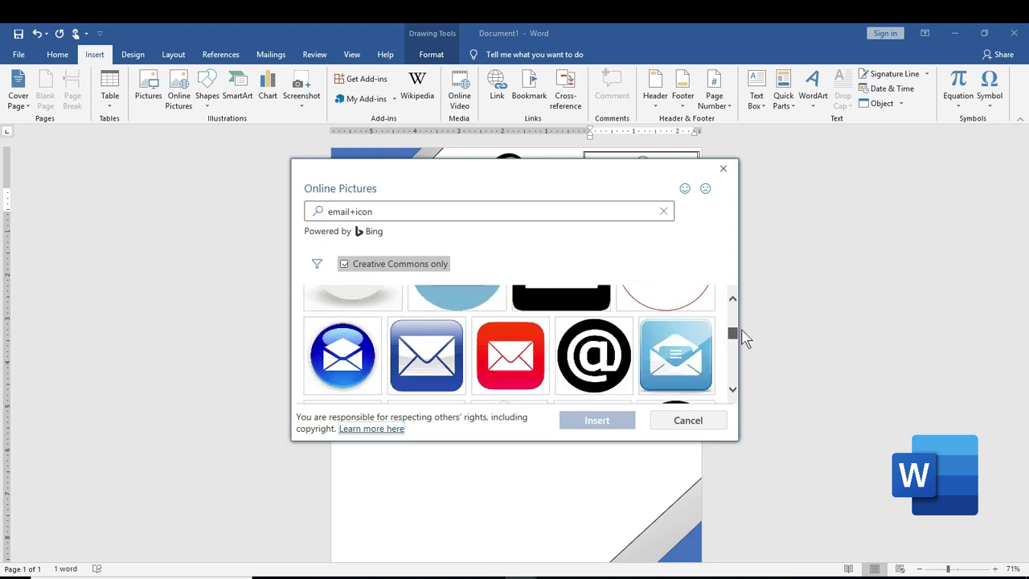
mouse_move(675, 342)
left_click(610, 337)
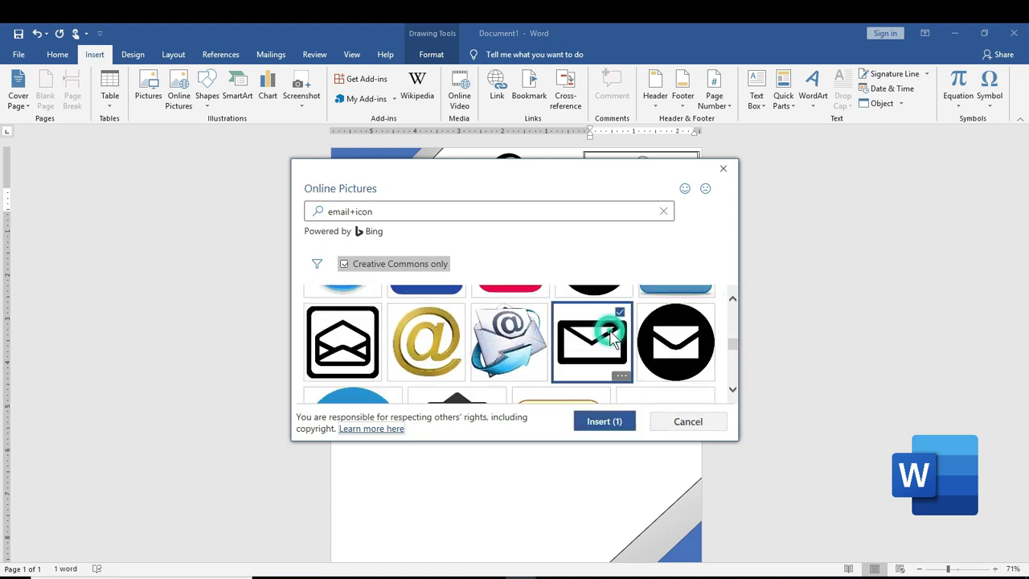
left_click(614, 431)
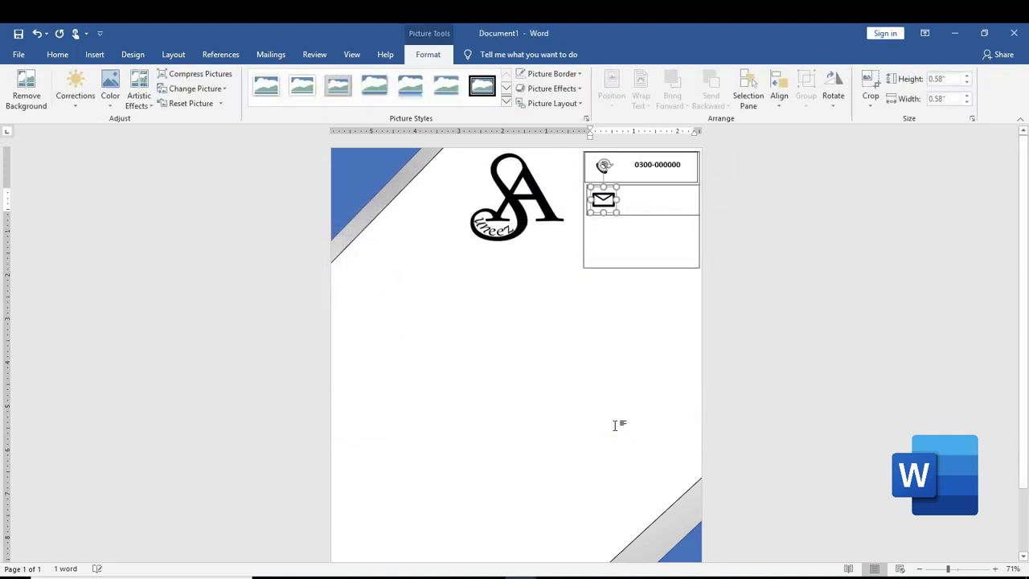
left_click(641, 197)
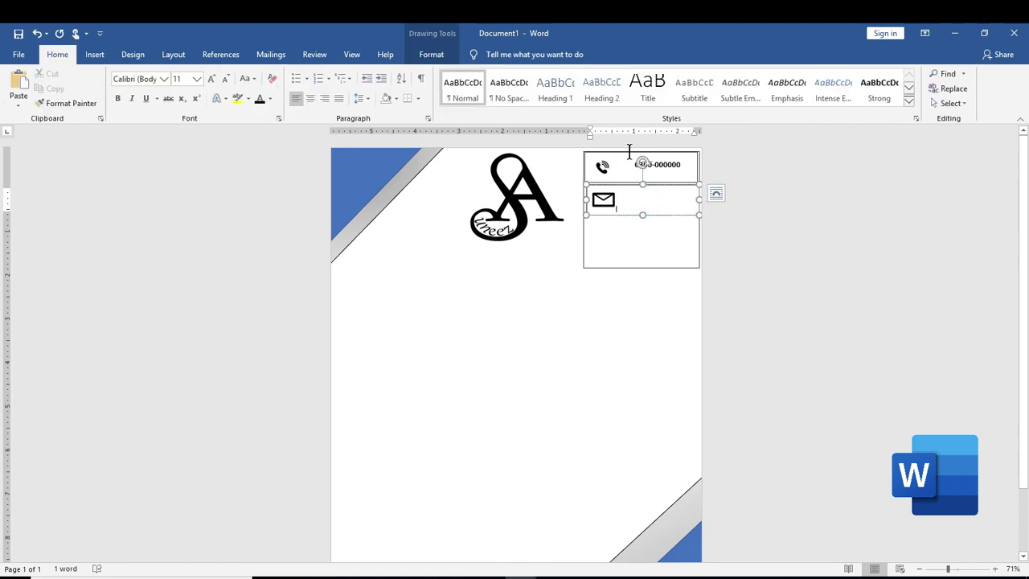
left_click(629, 162)
left_click(626, 164)
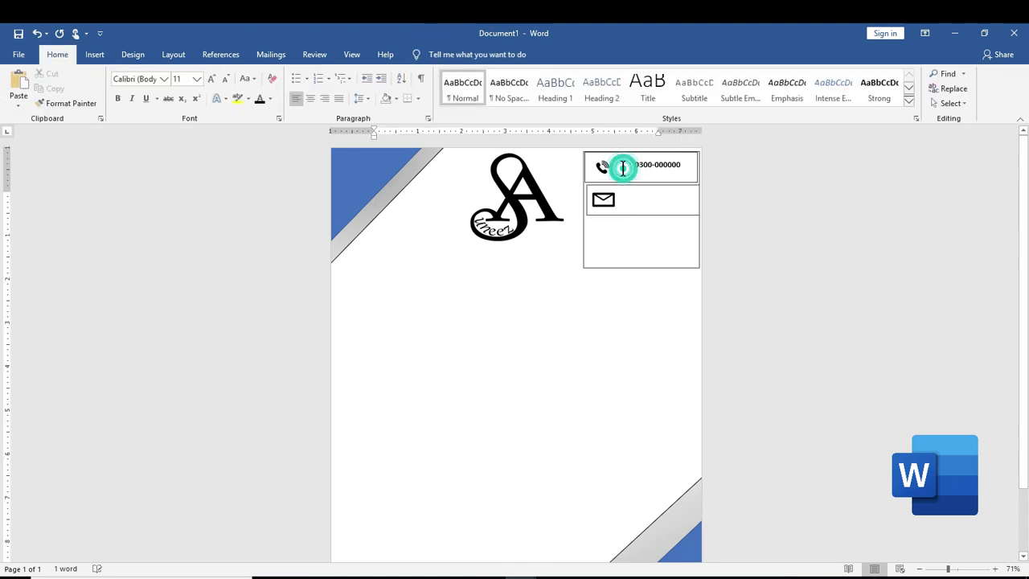
left_click(95, 55)
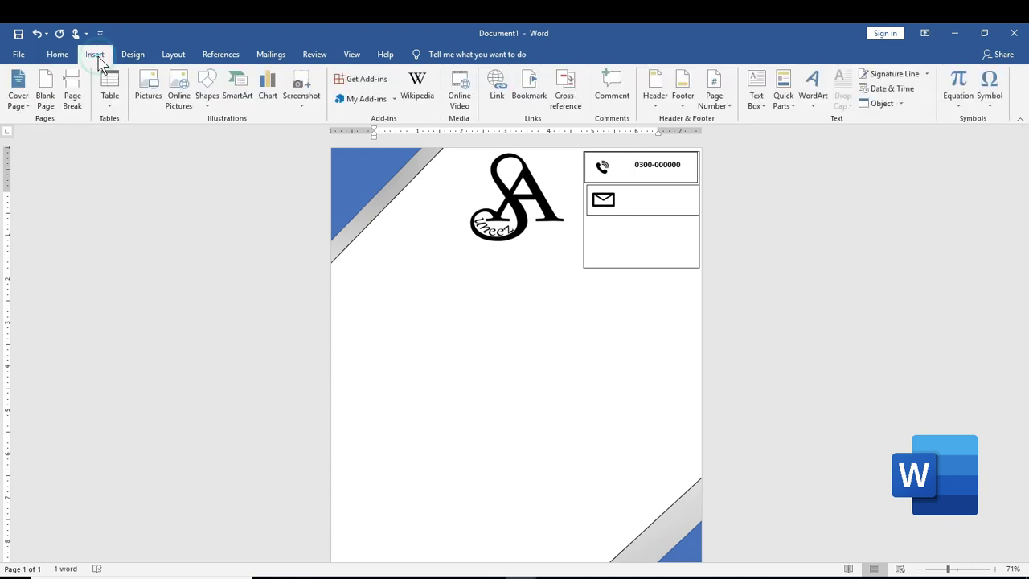
left_click(637, 167)
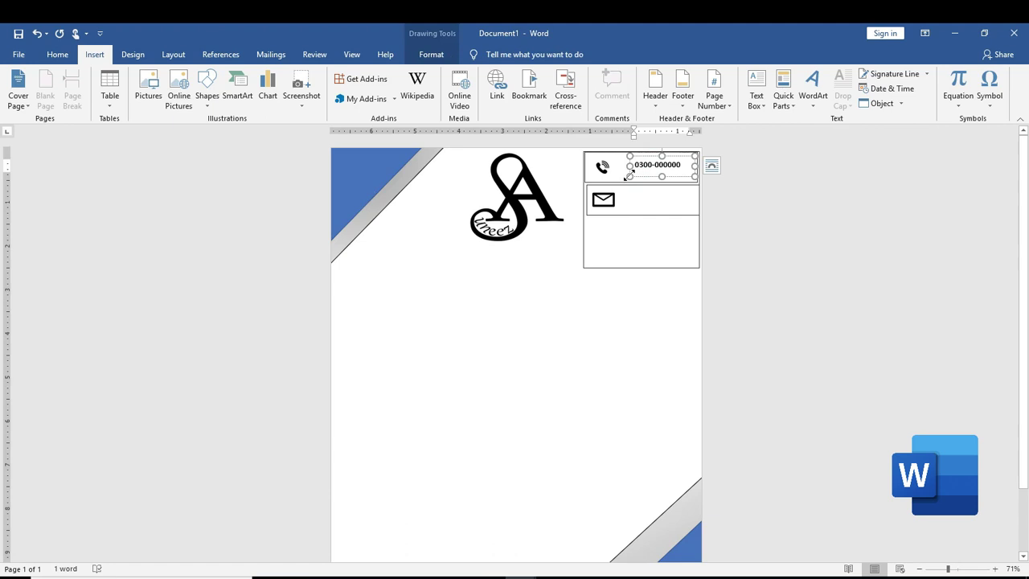
left_click(628, 167)
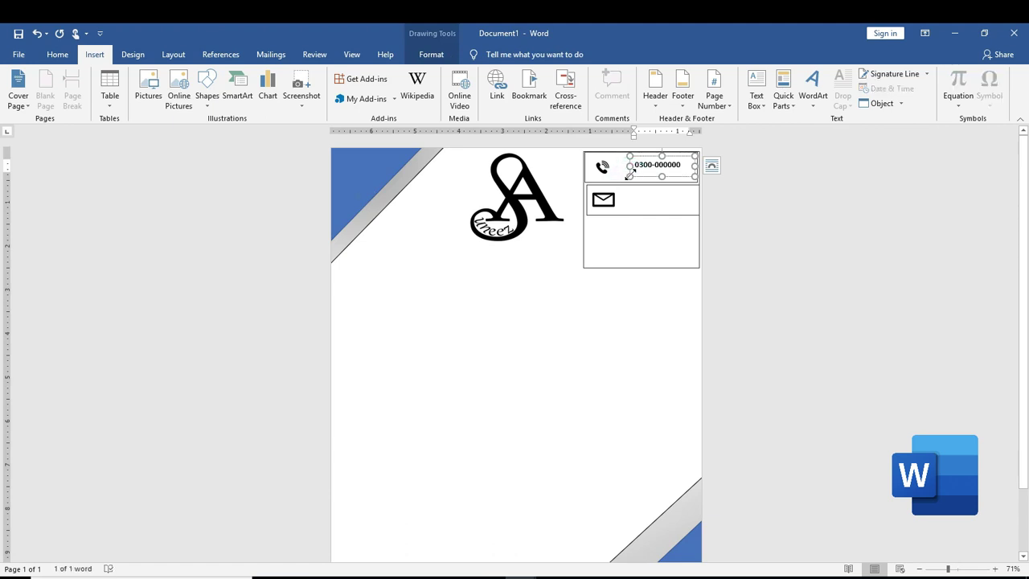
left_click_drag(639, 177, 643, 182)
left_click(629, 201)
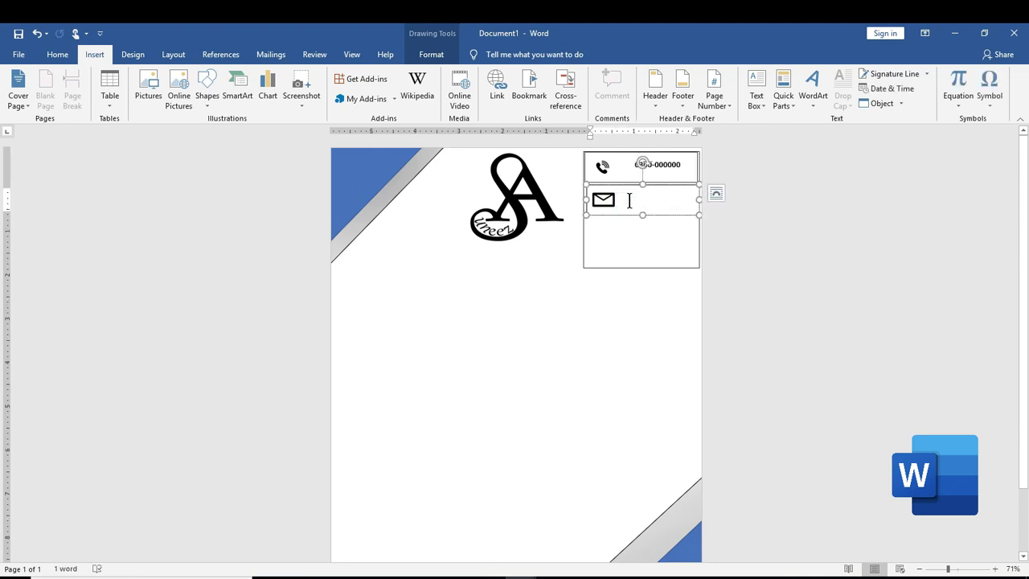
key("ctrl+v")
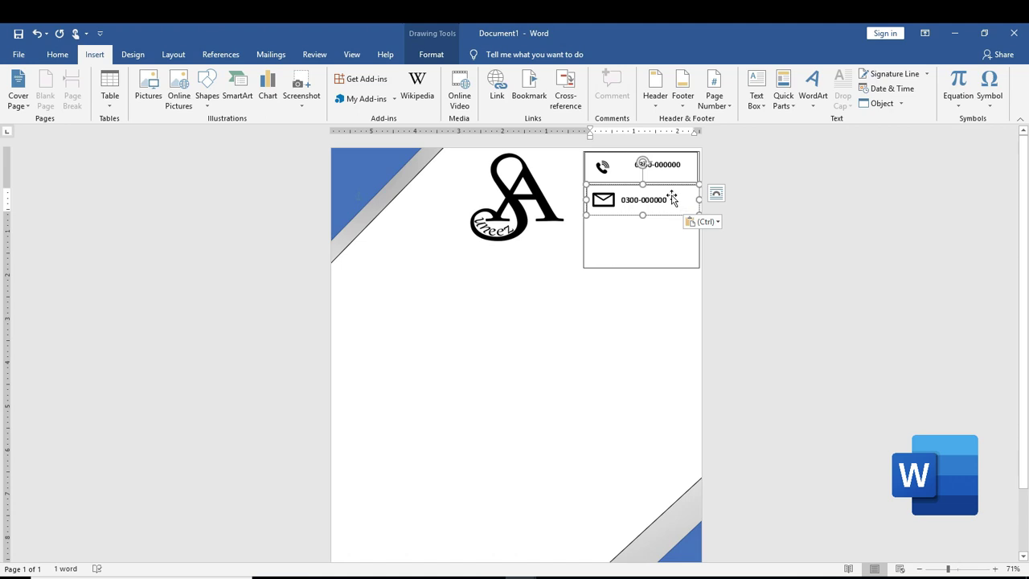
left_click(672, 198)
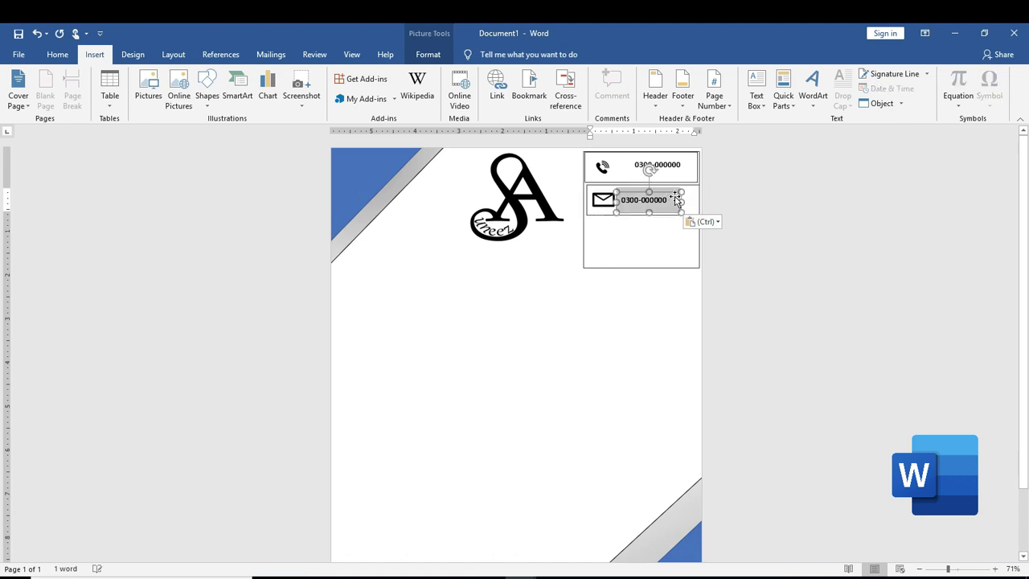
left_click(676, 203)
left_click(676, 203)
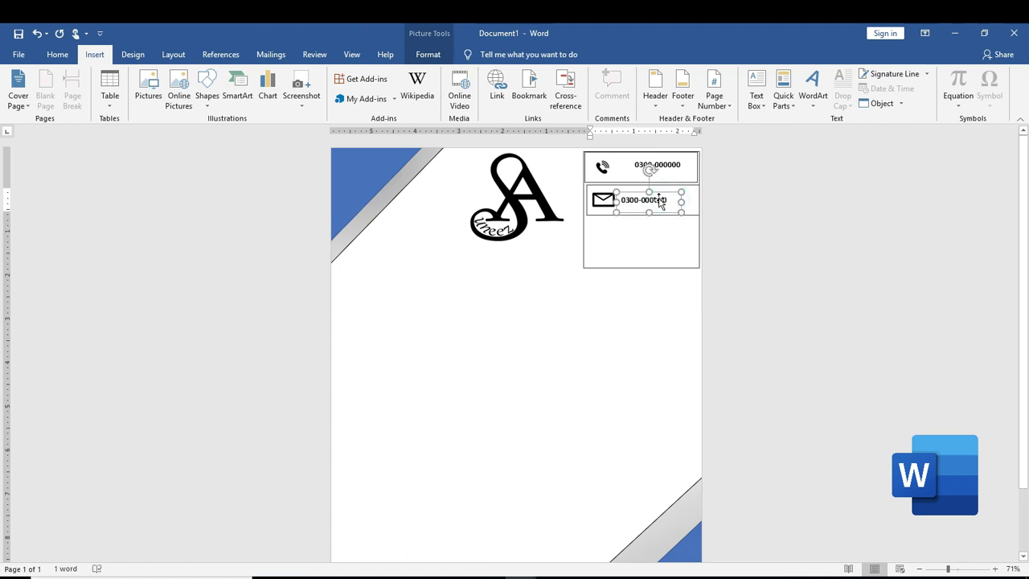
double_click(656, 199)
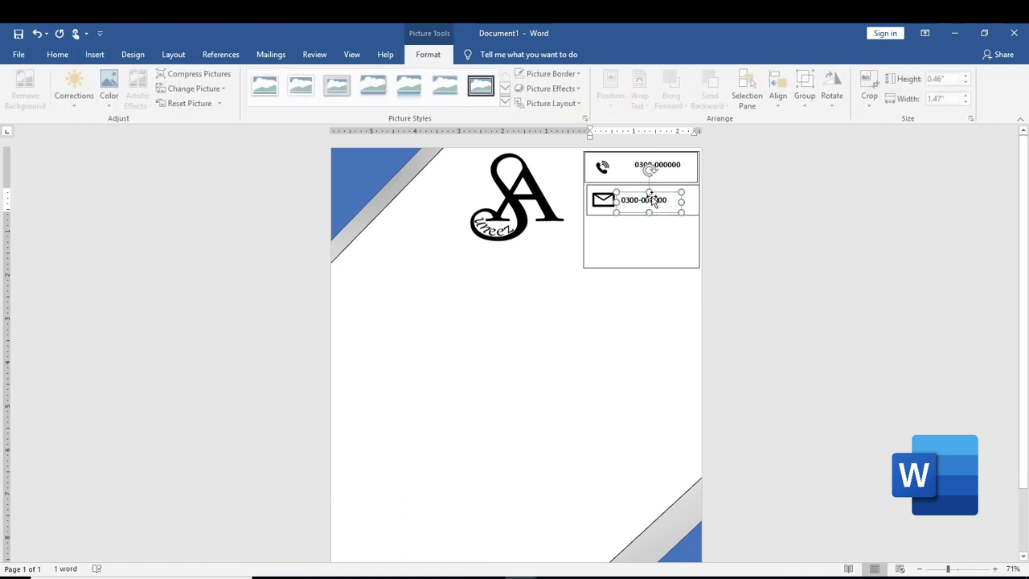
key("Delete")
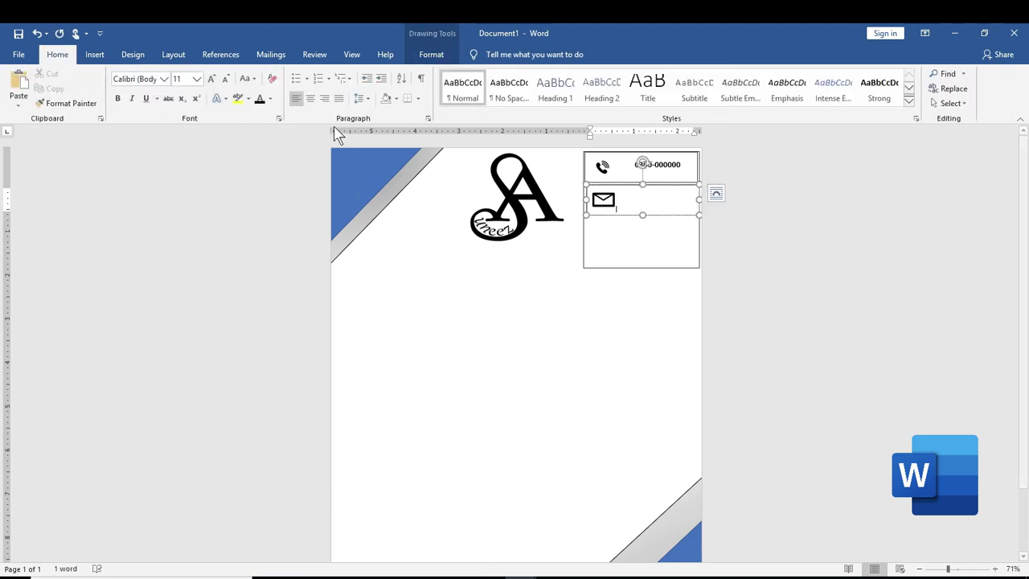
Draw a blue rectangle beside the envelope icon across the email row and set it to No Outline
left_click(95, 56)
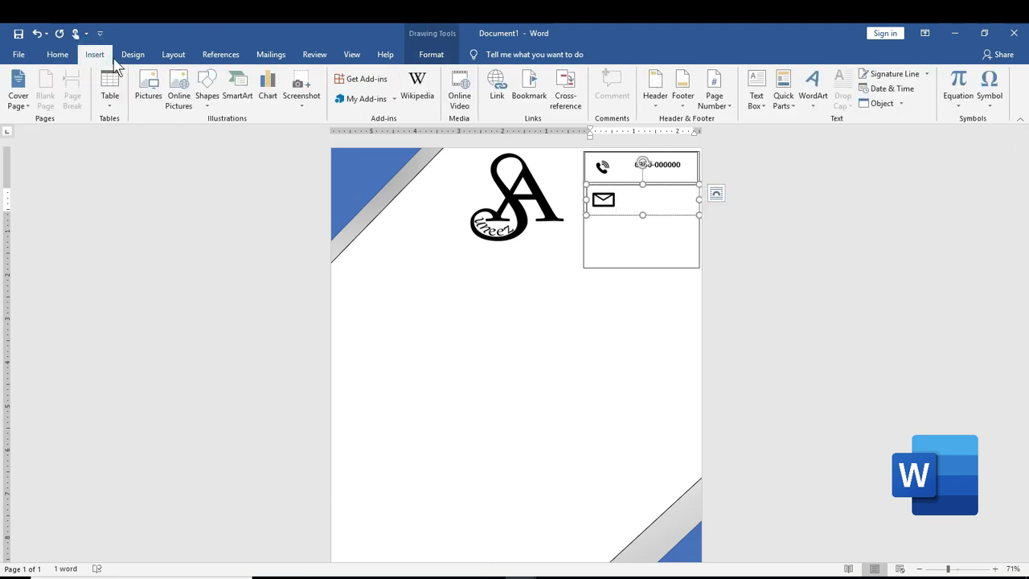
left_click(206, 88)
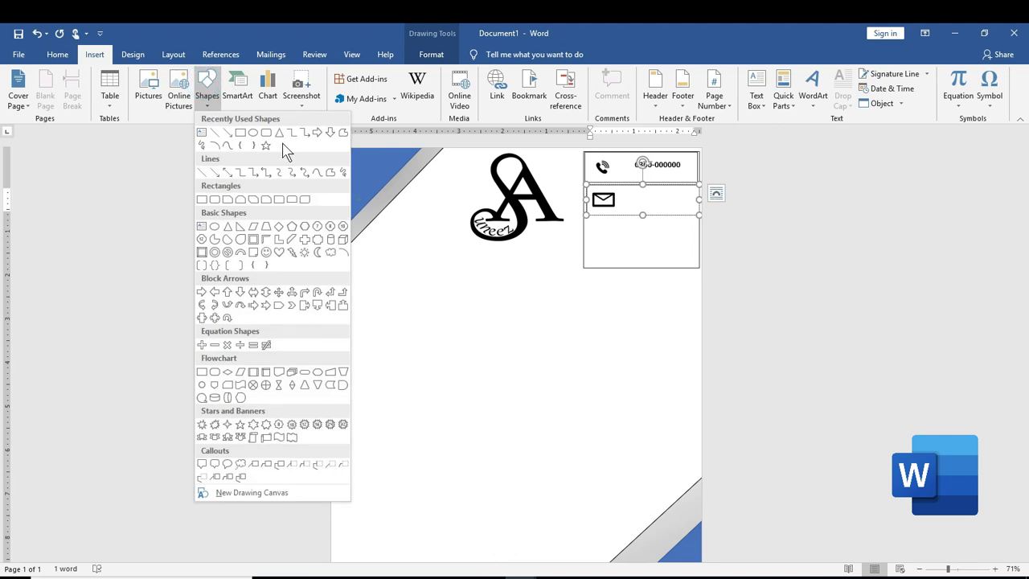
left_click(241, 133)
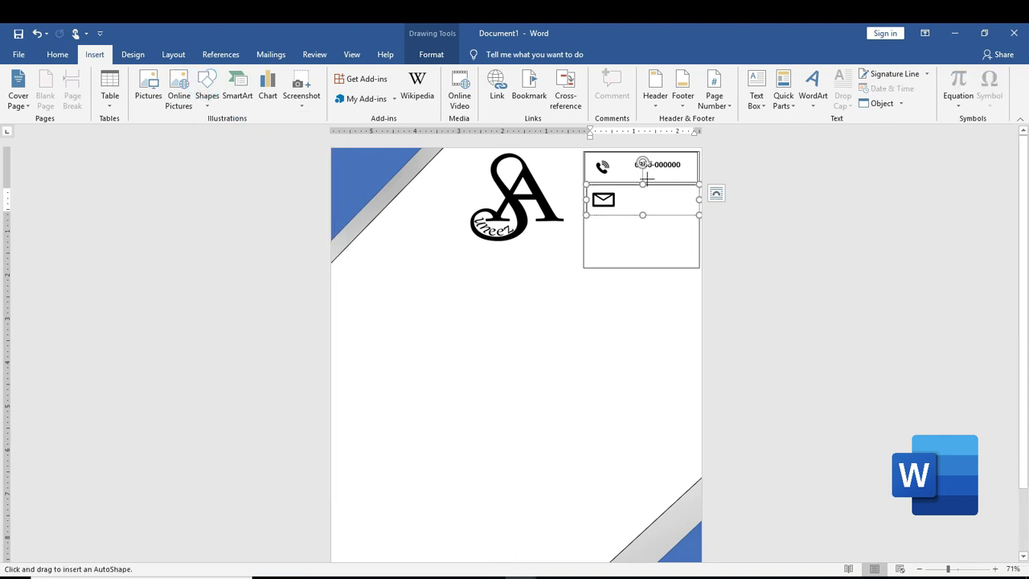
left_click_drag(619, 187, 699, 212)
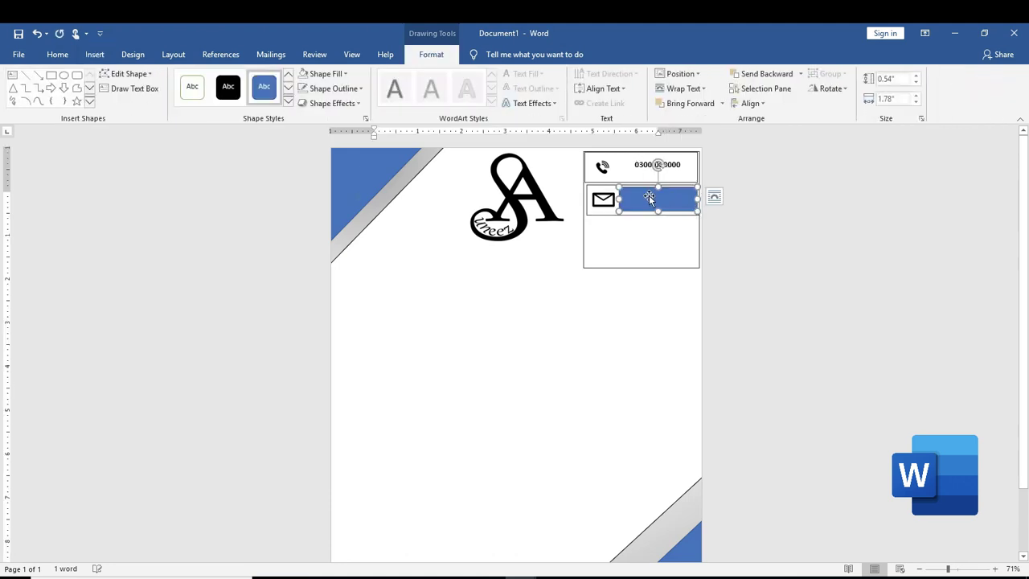
left_click(305, 90)
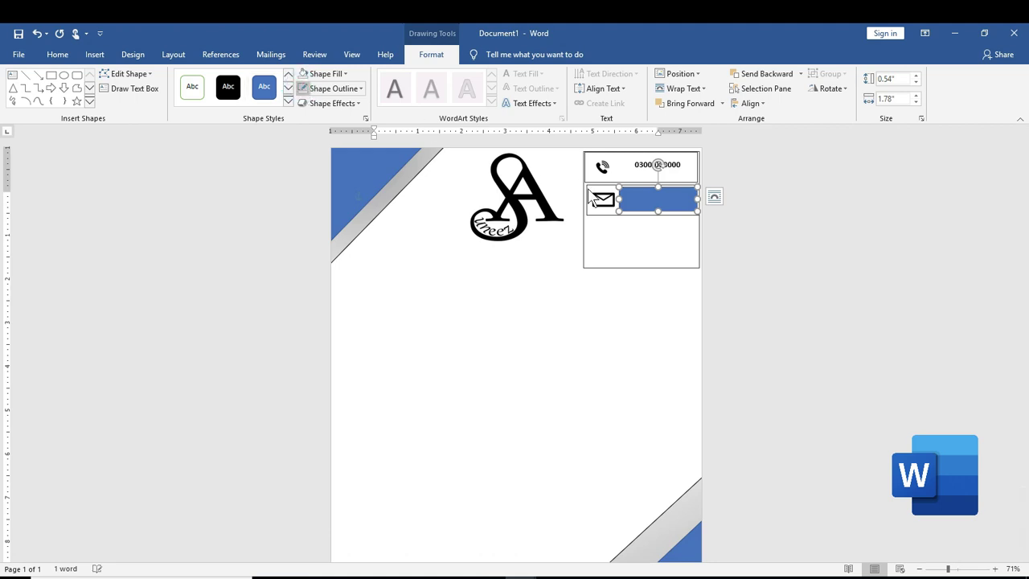
left_click(300, 90)
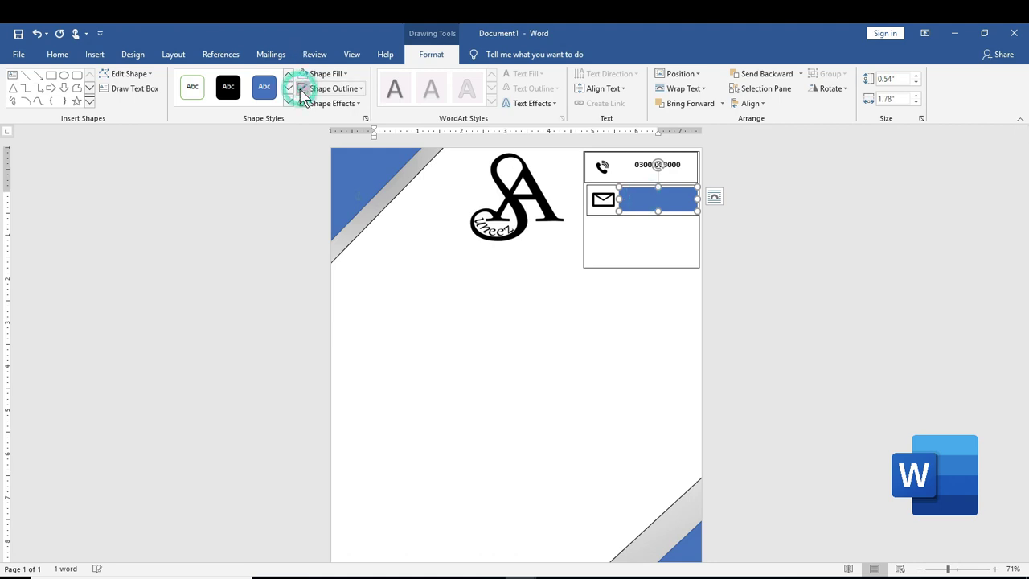
left_click(361, 90)
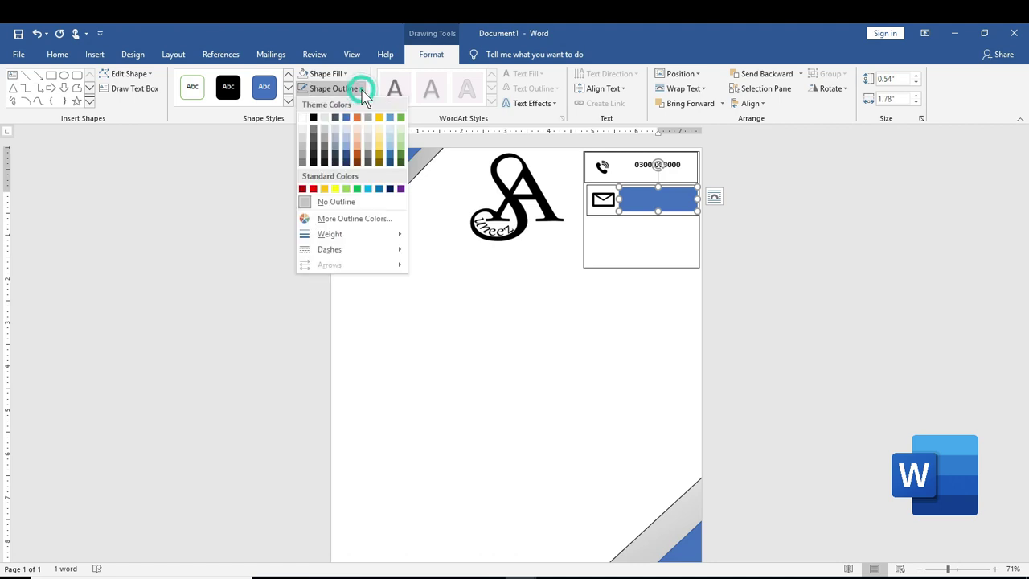
left_click(341, 202)
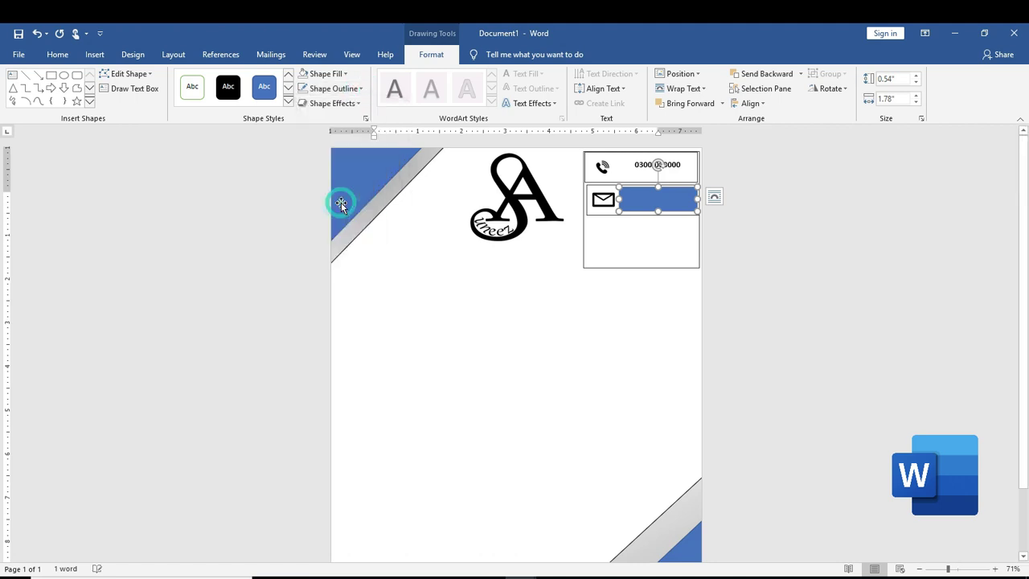
left_click(655, 197)
right_click(655, 198)
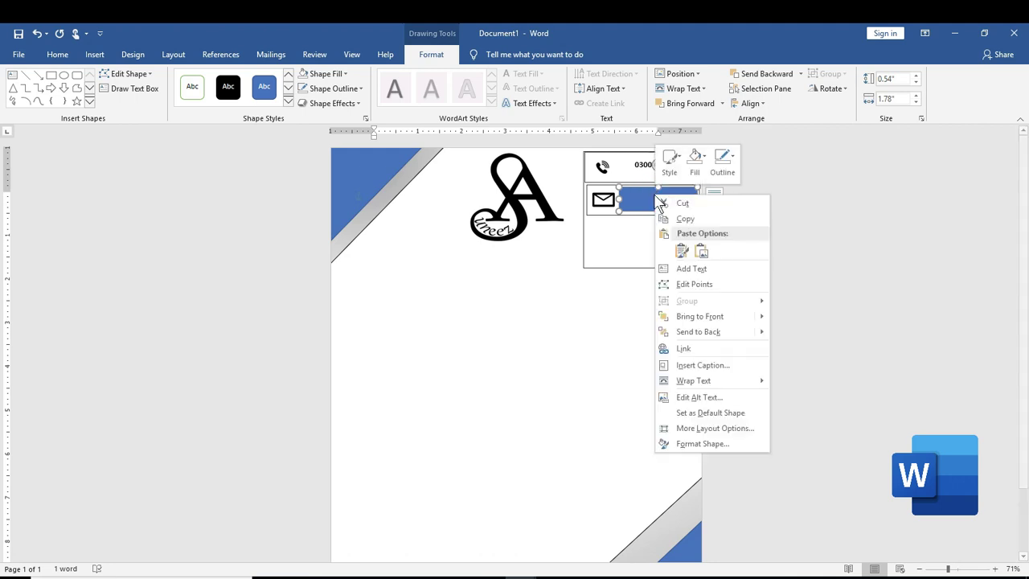
Make the email-row rectangle a text box with black outline, white fill and left-aligned text
left_click(689, 270)
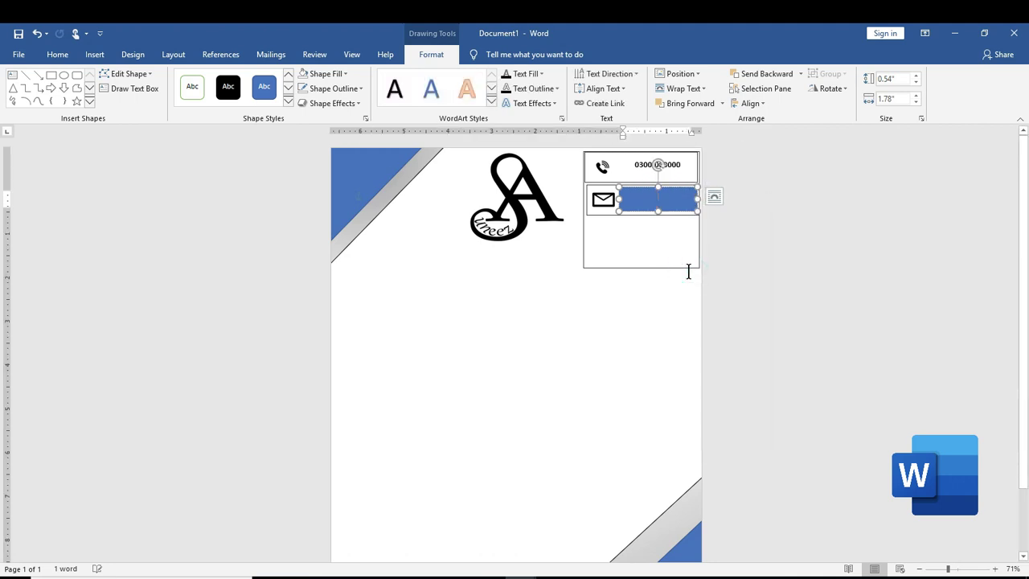
left_click(304, 89)
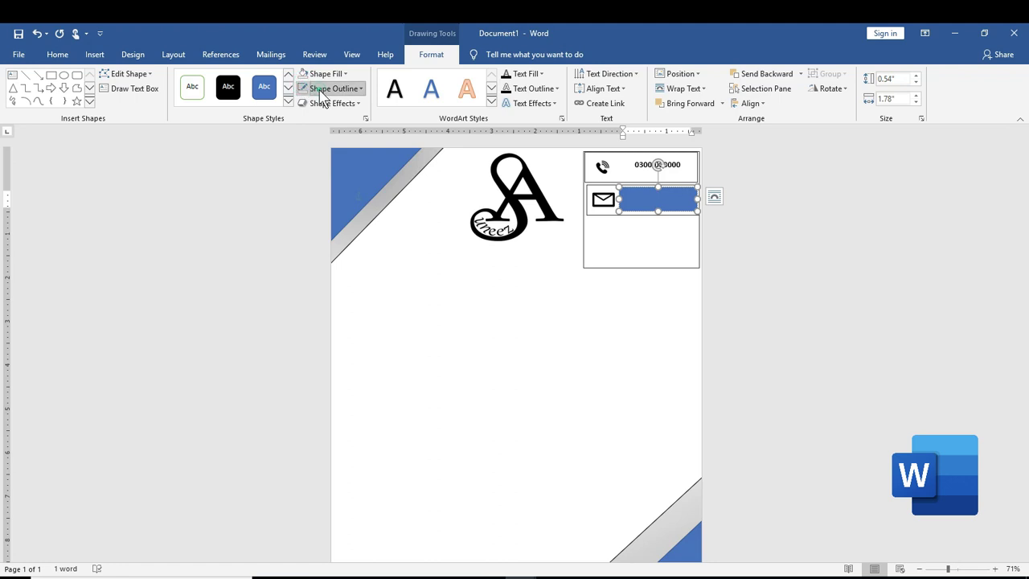
left_click(321, 90)
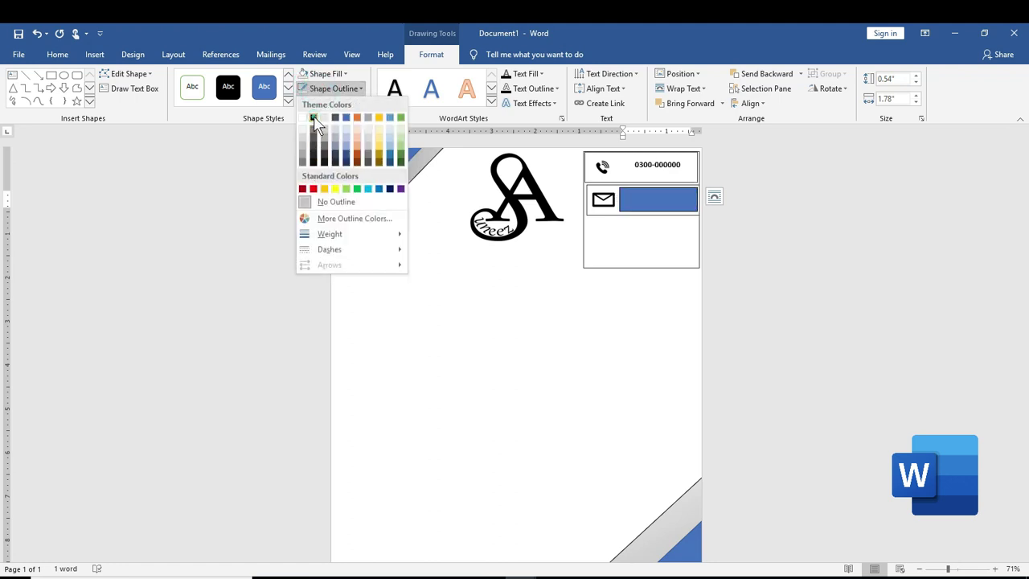
left_click(315, 119)
left_click(303, 74)
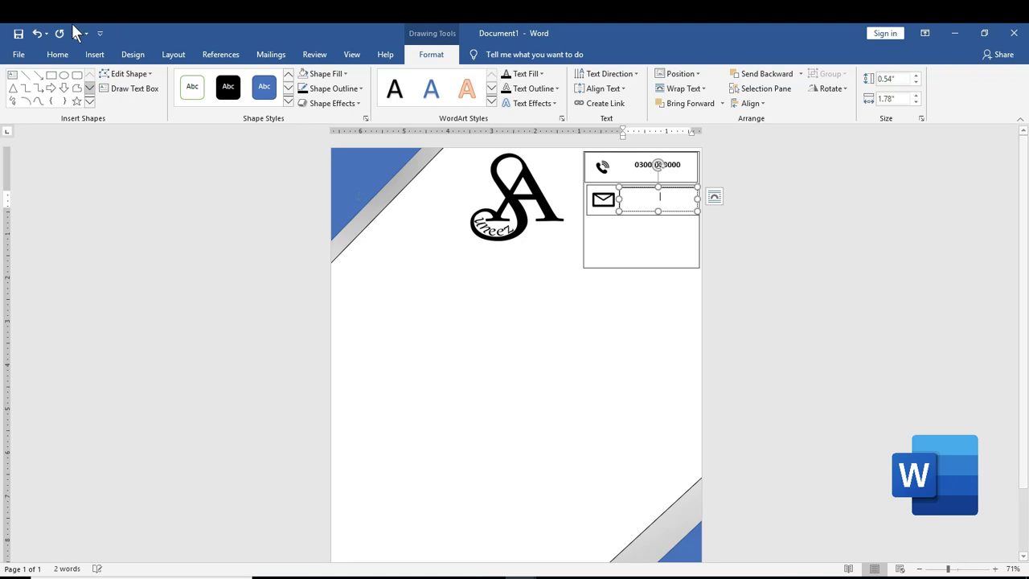
left_click(56, 61)
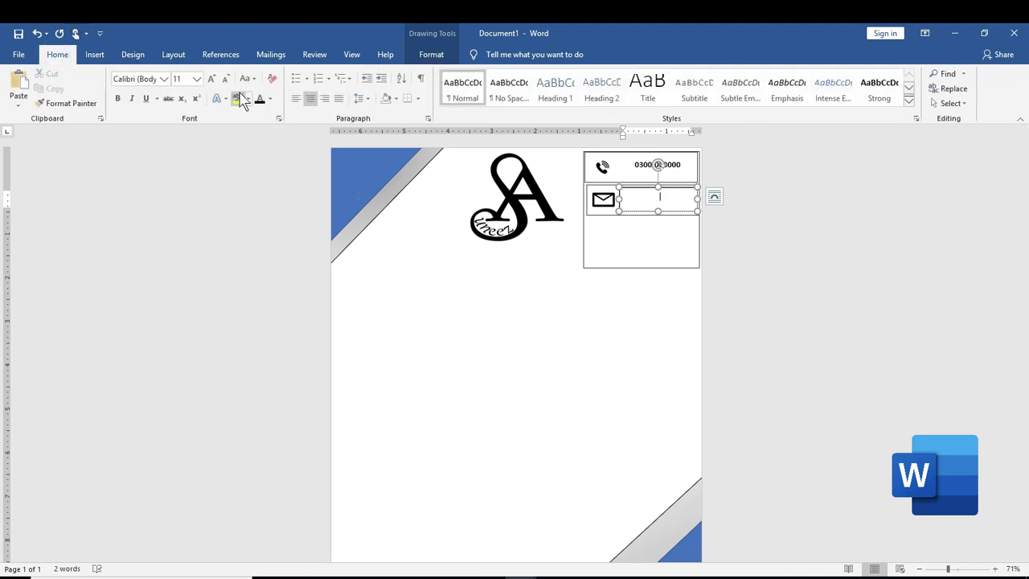
left_click(295, 100)
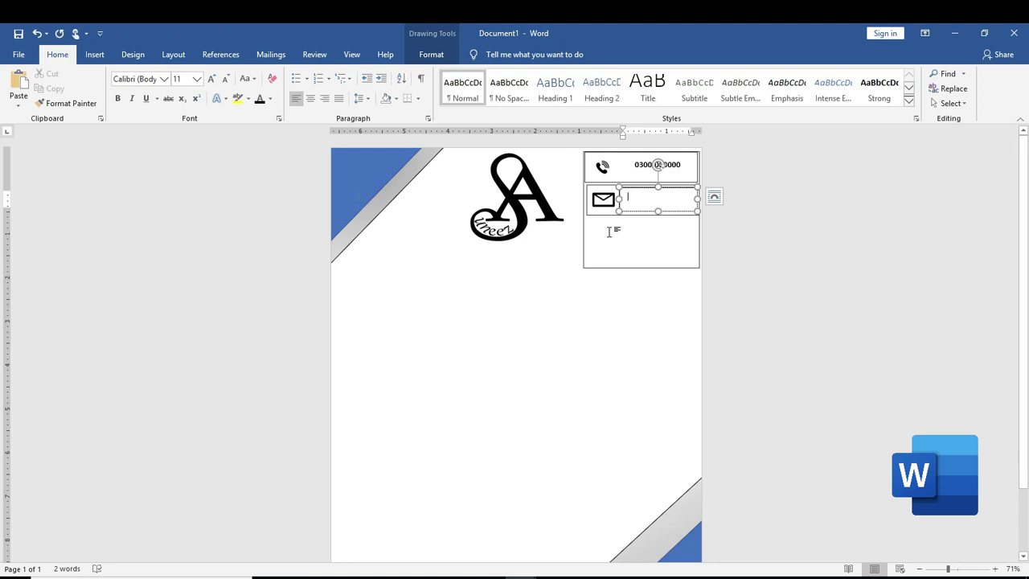
Select the e-mail text, give it a visible font colour and enlarge it to 12 pt
key("ctrl+e")
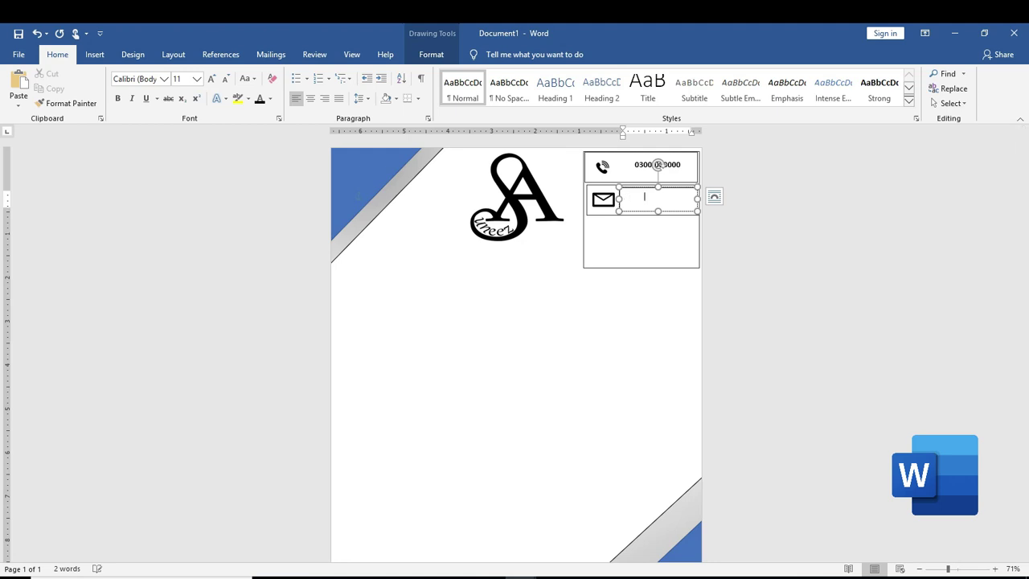
left_click(647, 199)
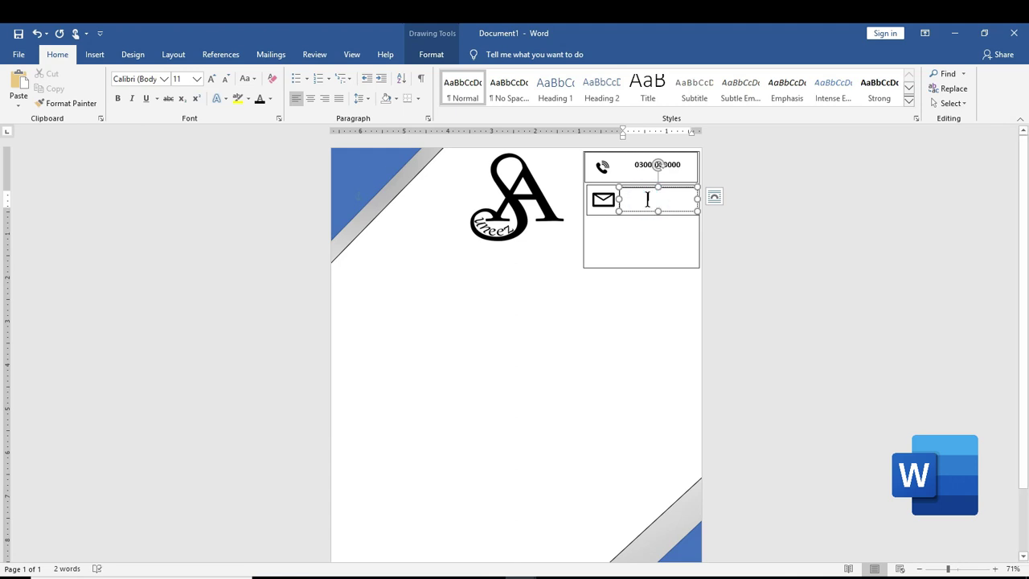
double_click(647, 200)
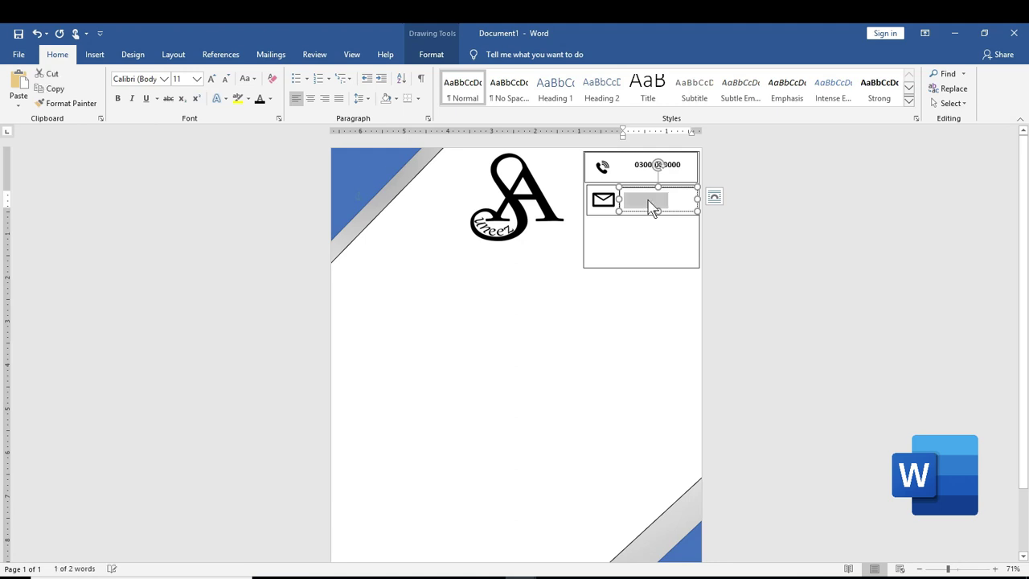
left_click(260, 98)
left_click(210, 80)
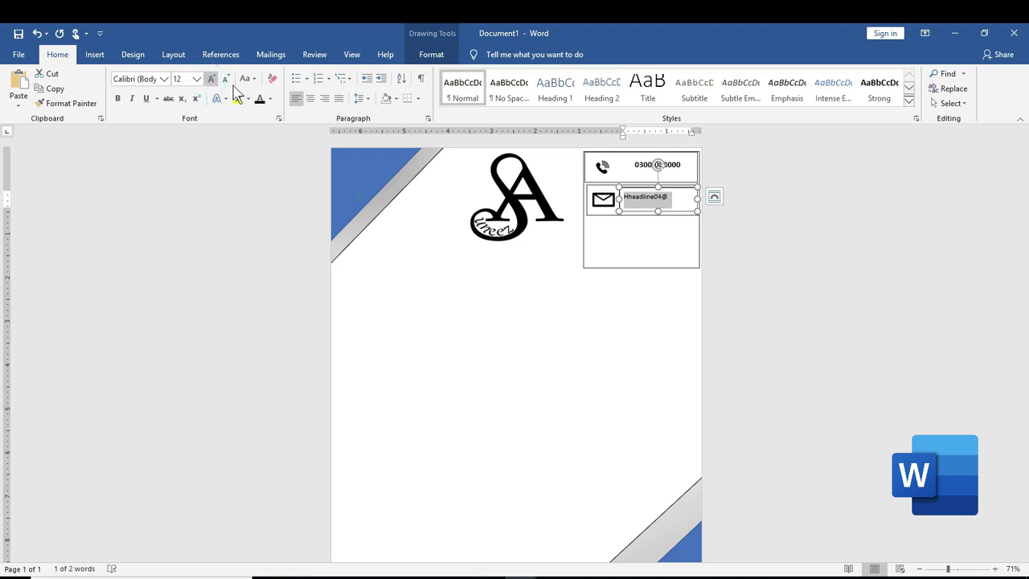
left_click(676, 205)
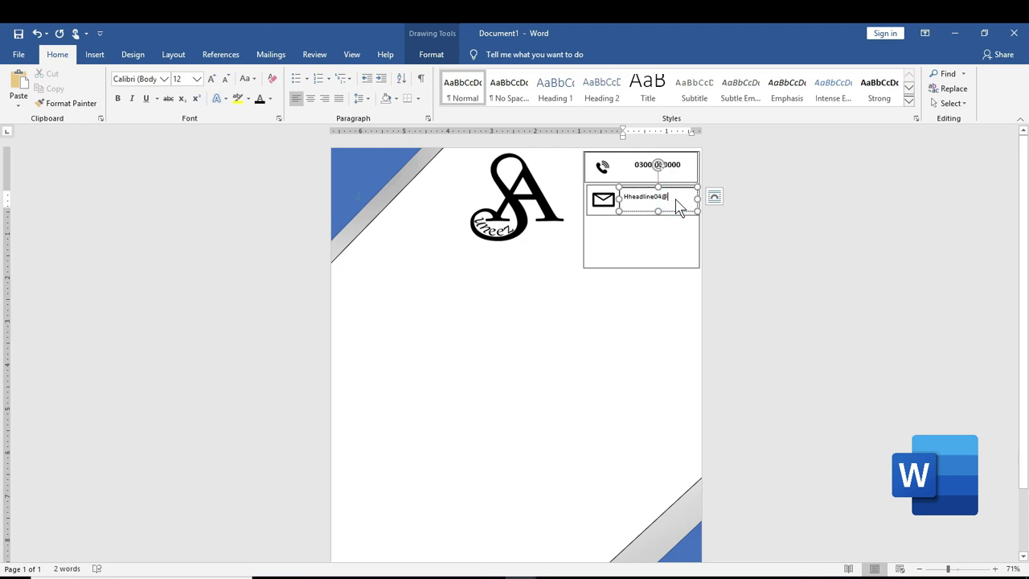
Delete the stray leading H, finish the address, and shrink it to 11 pt to fit one line
left_click(628, 199)
key("BackSpace")
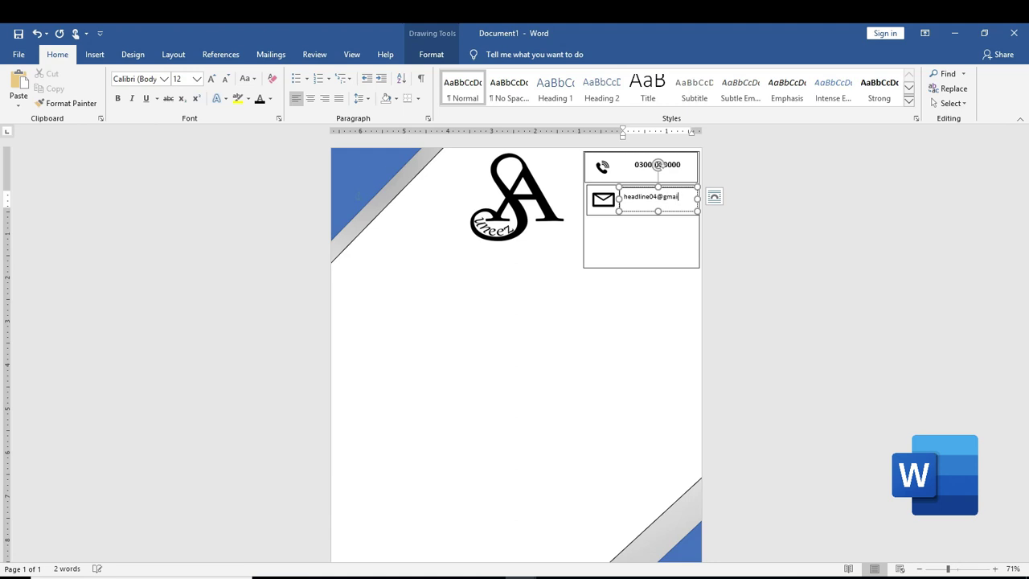
type("om")
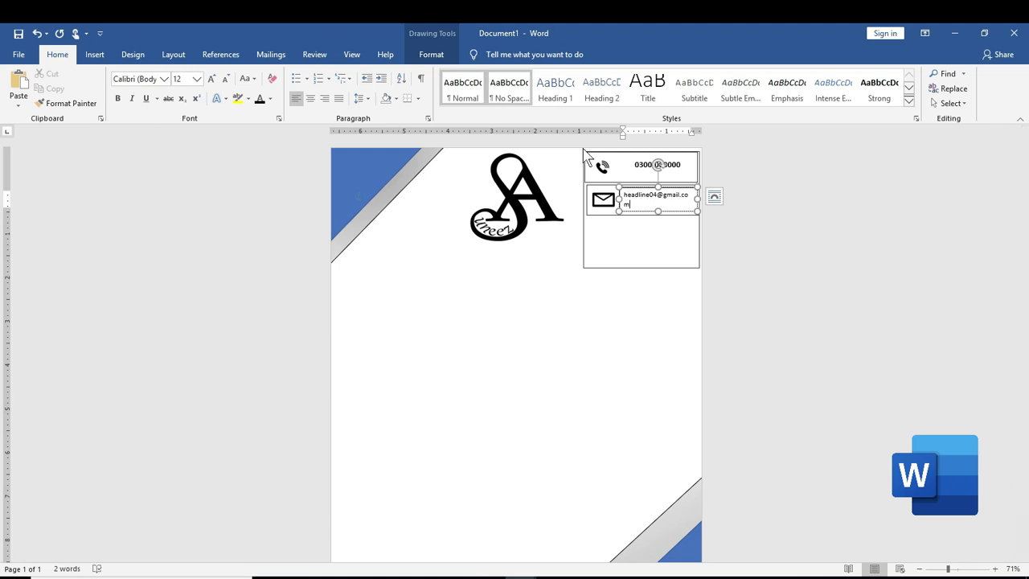
key("ctrl+a")
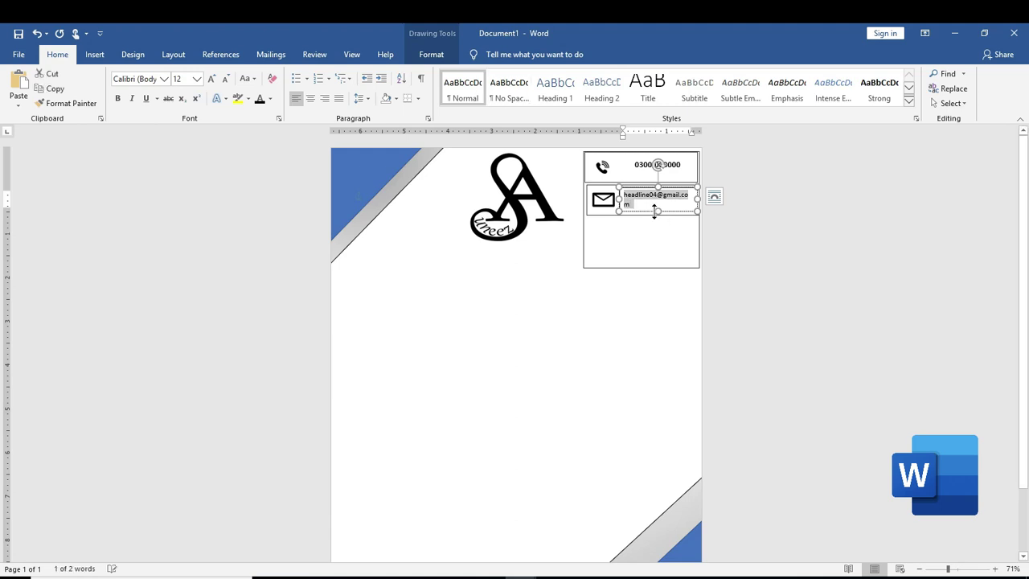
left_click(226, 78)
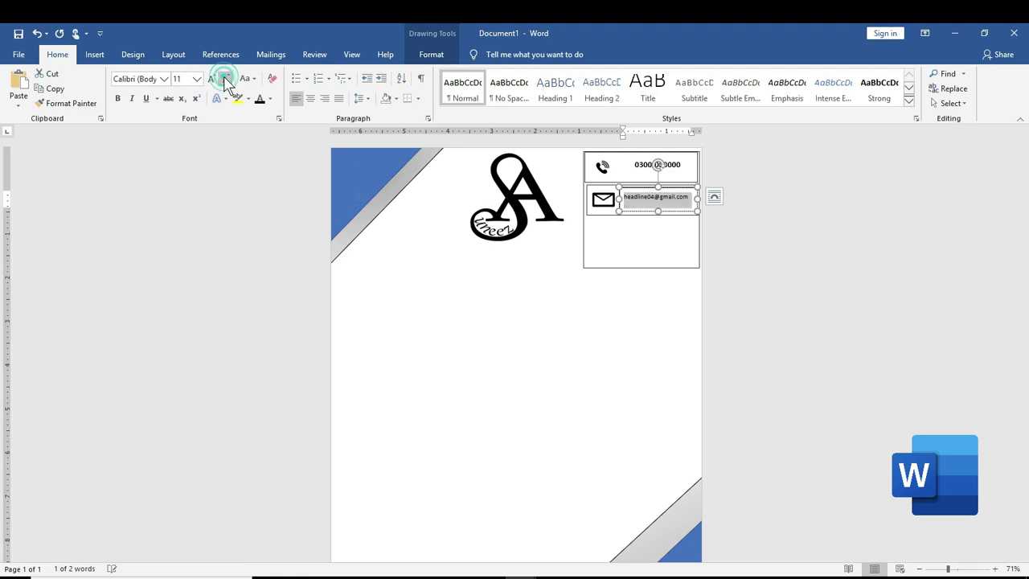
left_click(604, 230)
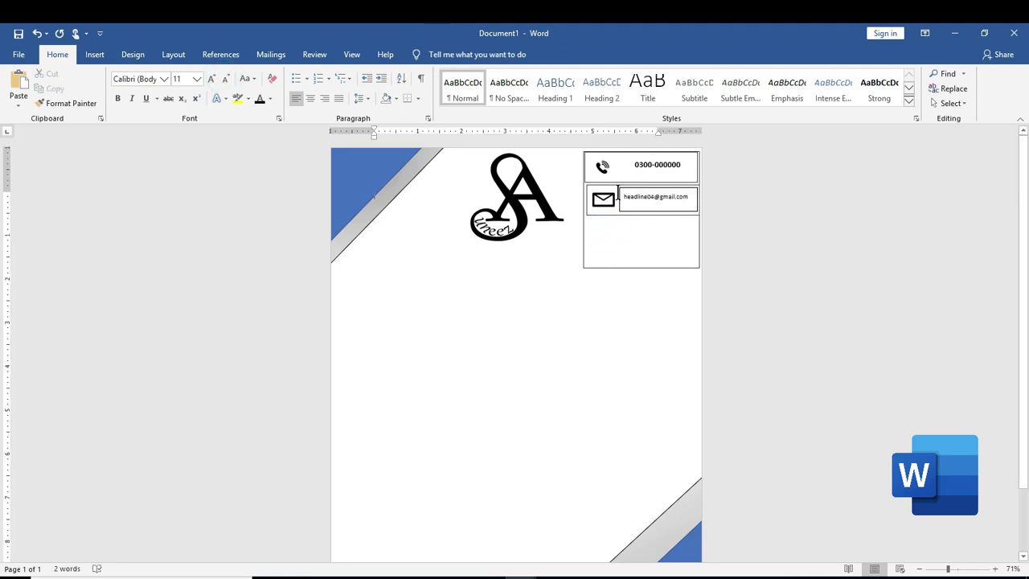
left_click(622, 198)
left_click(617, 186)
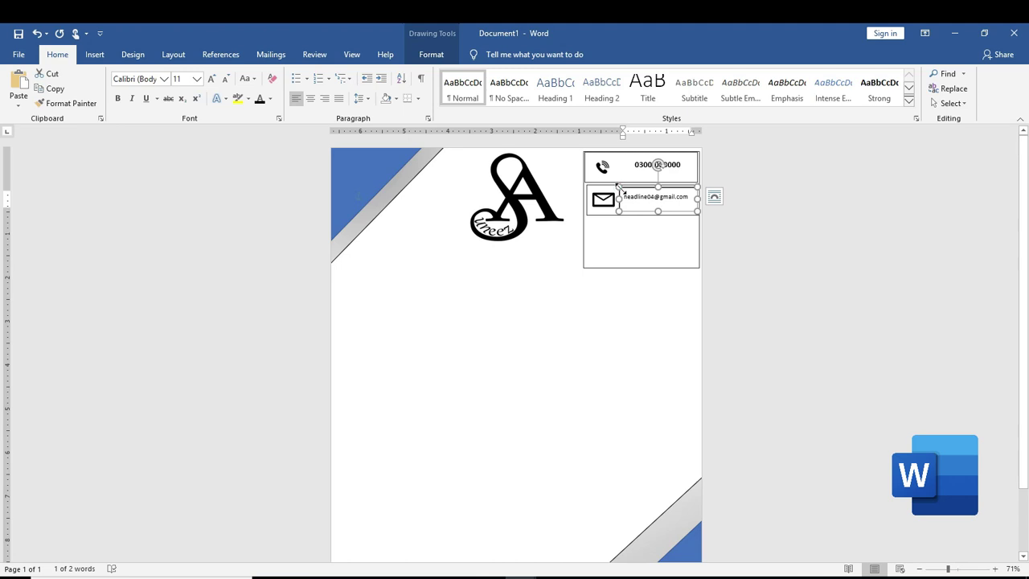
double_click(631, 191)
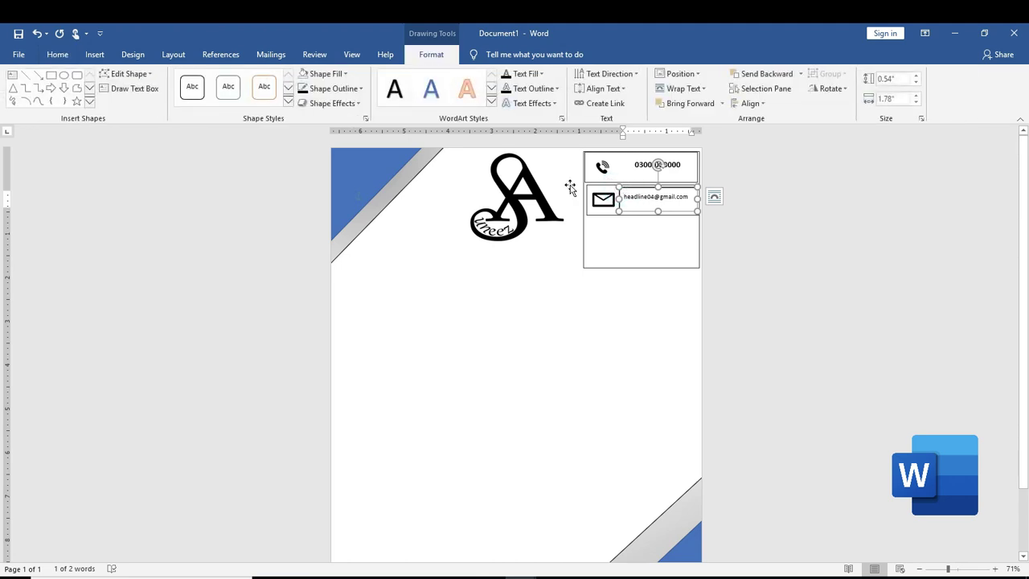
Set the e-mail box to No Outline, select the contact panel and bring up the Shapes gallery
left_click(361, 90)
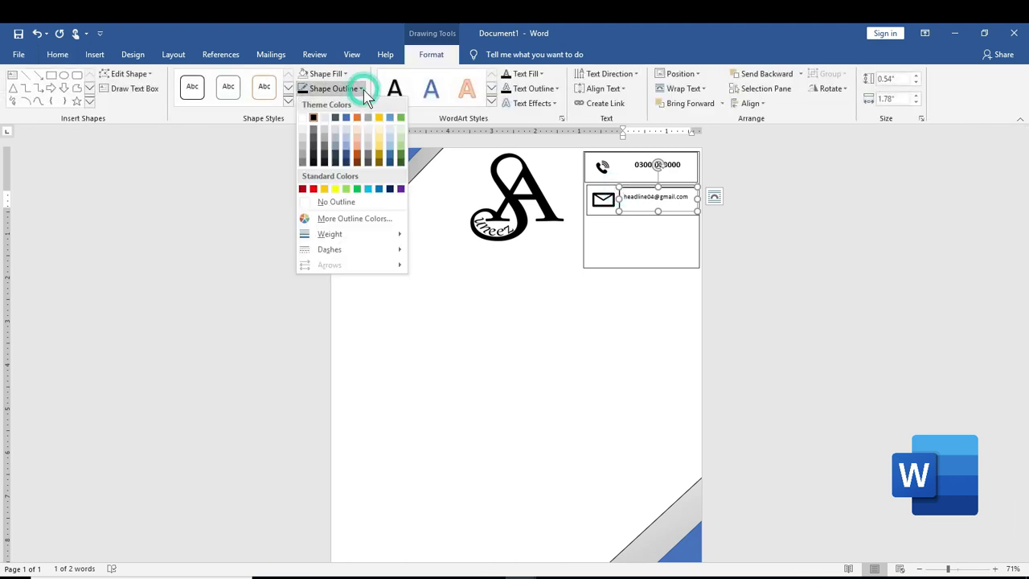
left_click(333, 202)
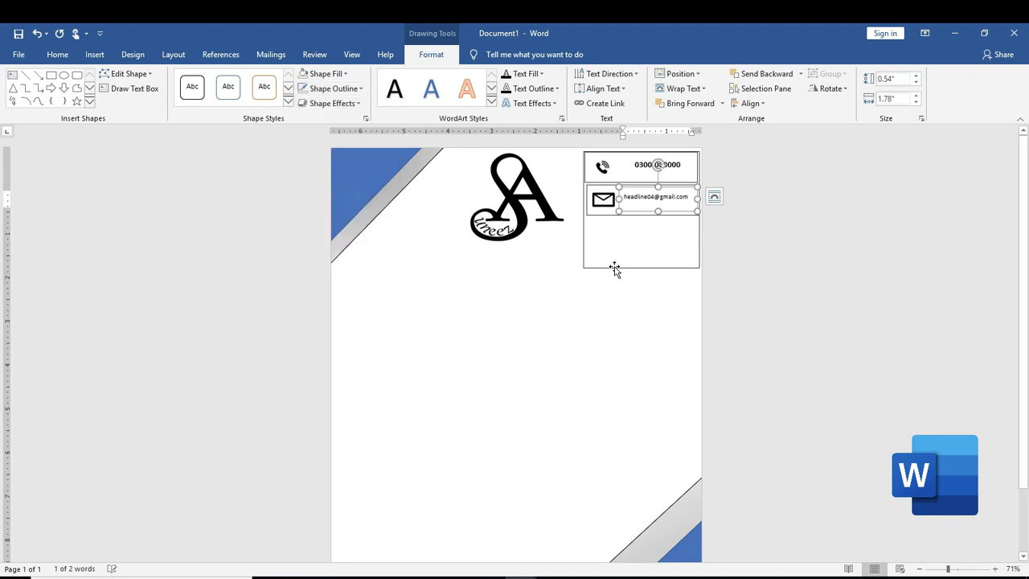
left_click(637, 219)
left_click_drag(636, 225, 639, 229)
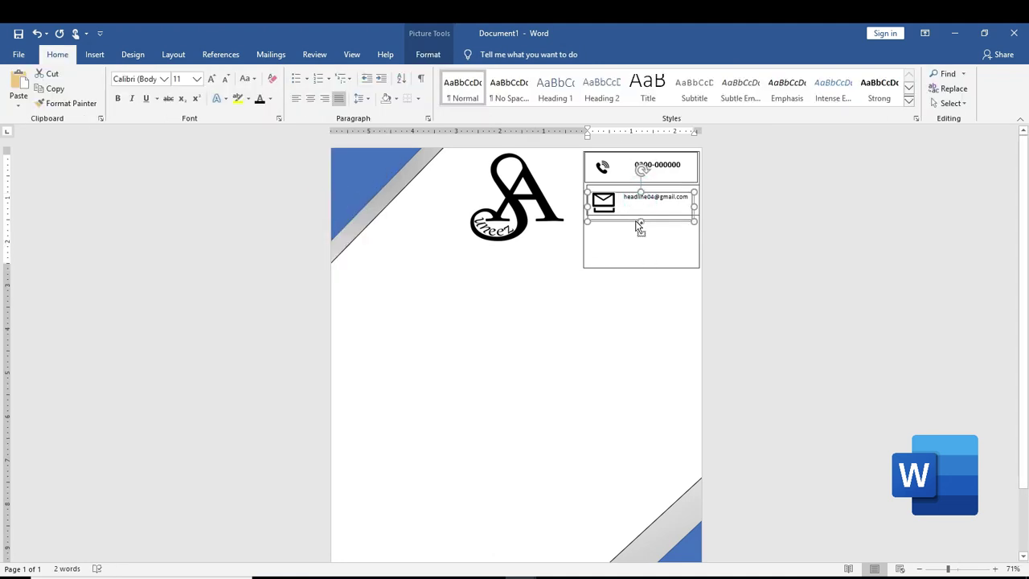
left_click(638, 228)
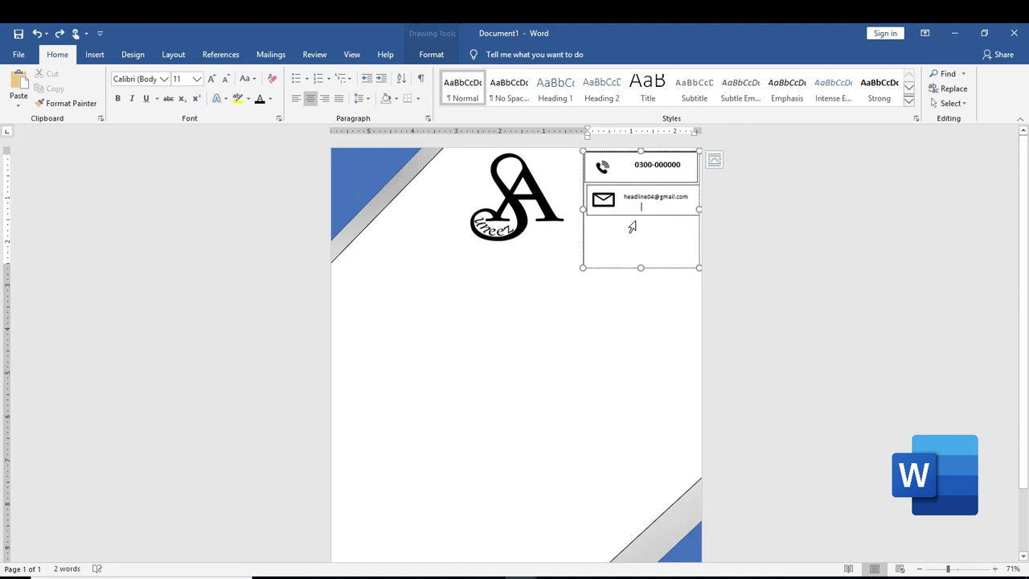
left_click(130, 56)
left_click(94, 57)
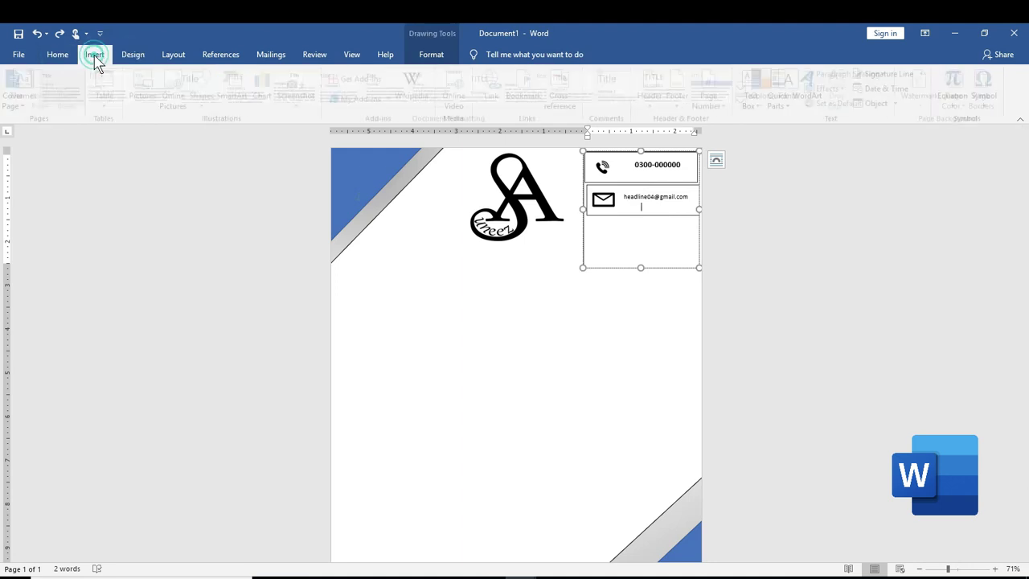
left_click(209, 90)
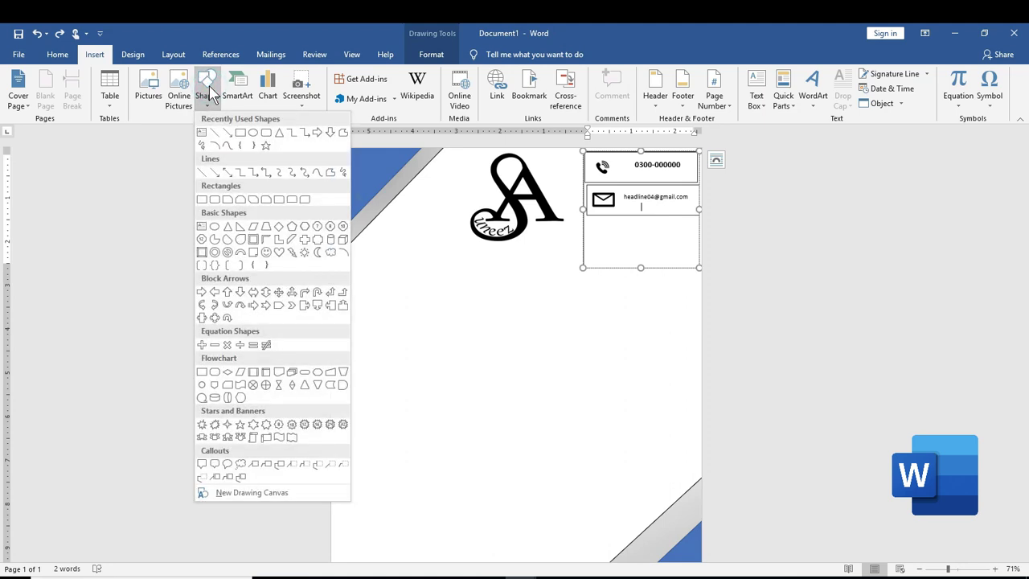
Draw a white rectangle below the e-mail row in the contact panel
left_click(237, 139)
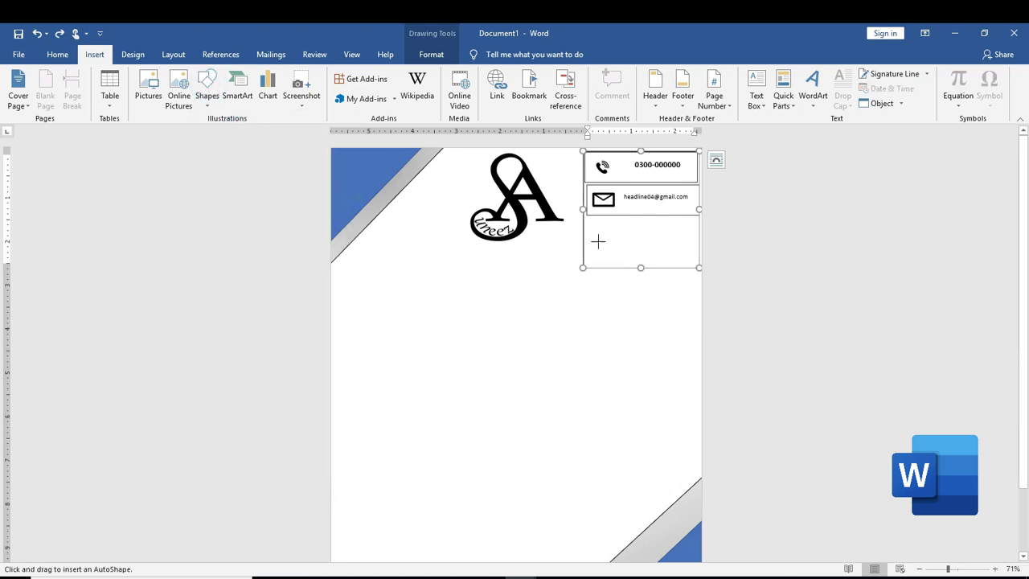
left_click_drag(585, 215, 698, 249)
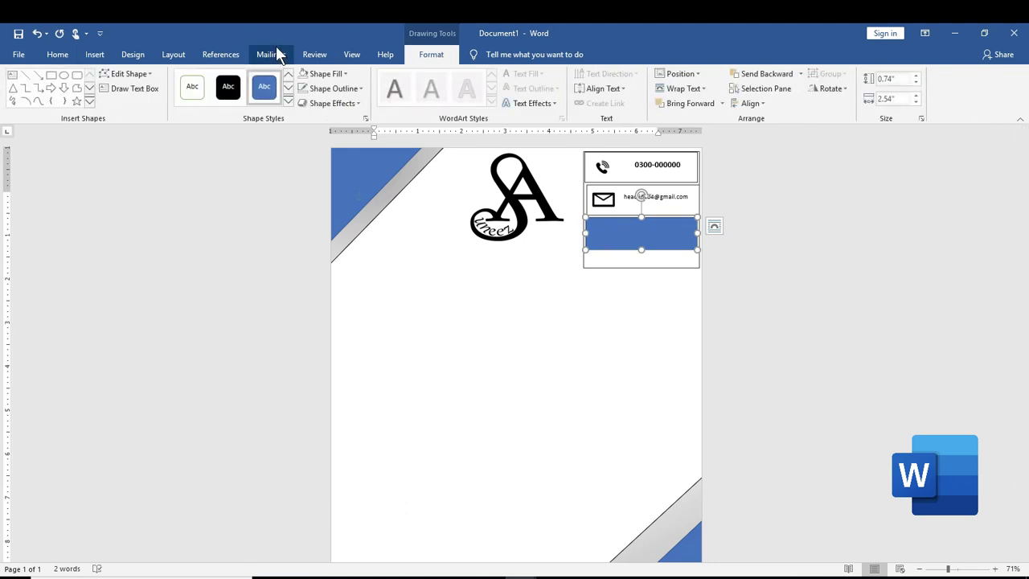
left_click(303, 74)
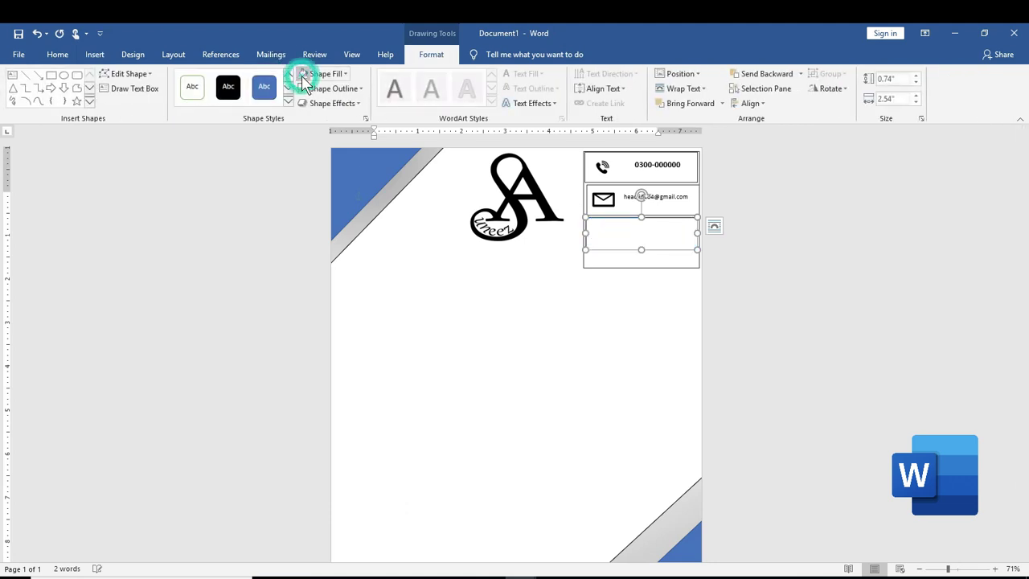
left_click(599, 167)
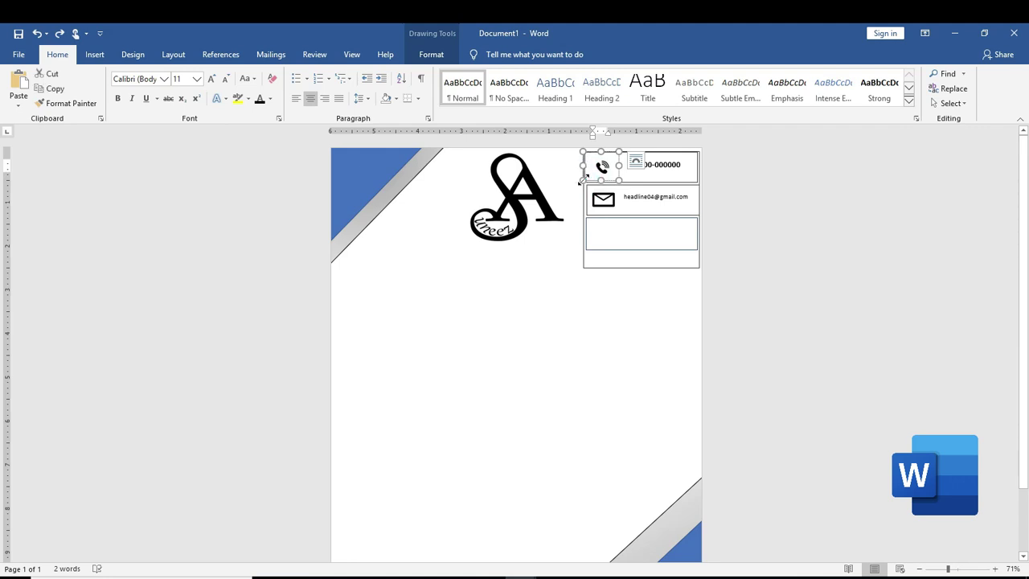
left_click(597, 240)
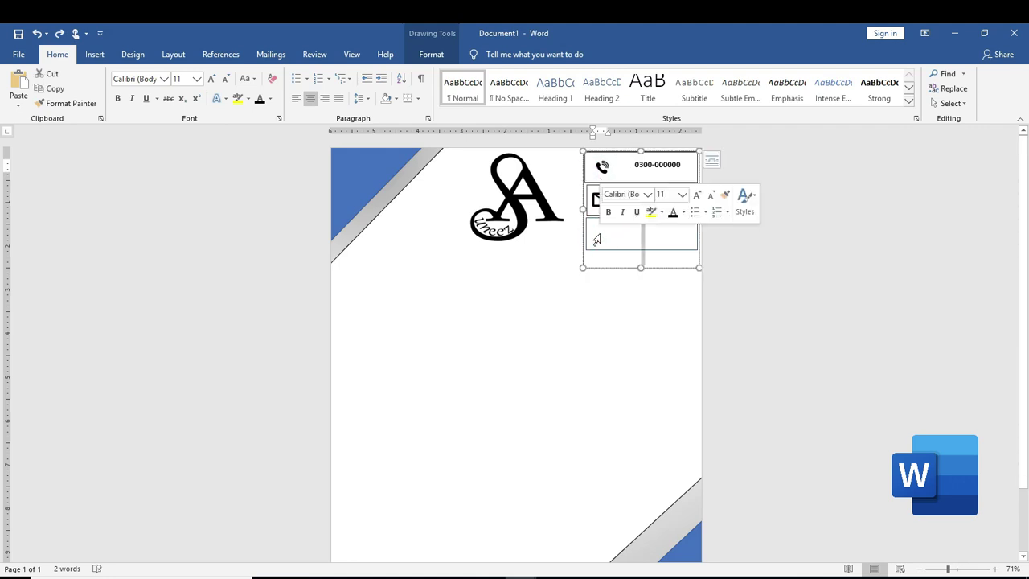
Enable text in the third box, then paste into it and left-align it
left_click(602, 236)
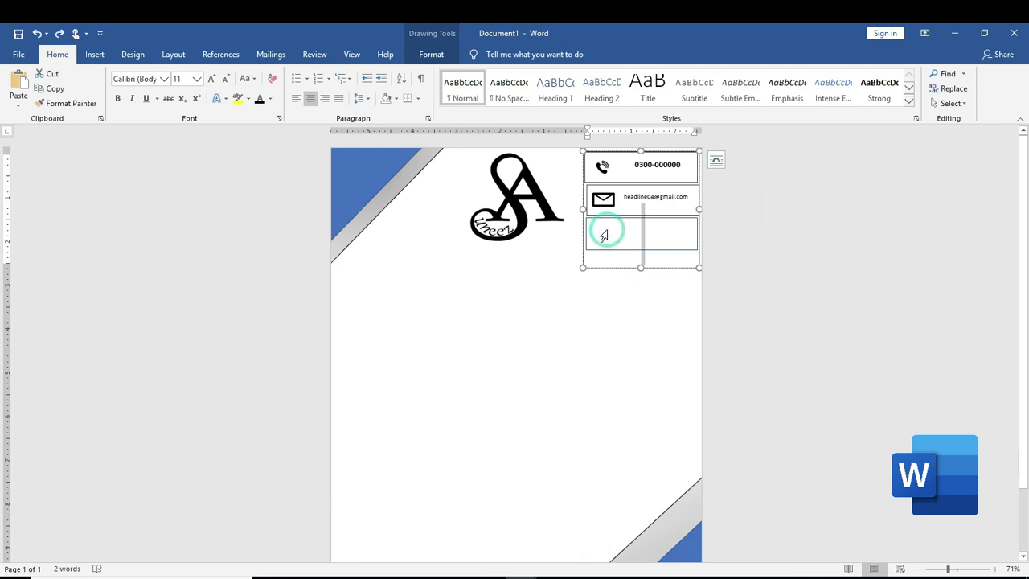
left_click(604, 233)
right_click(620, 236)
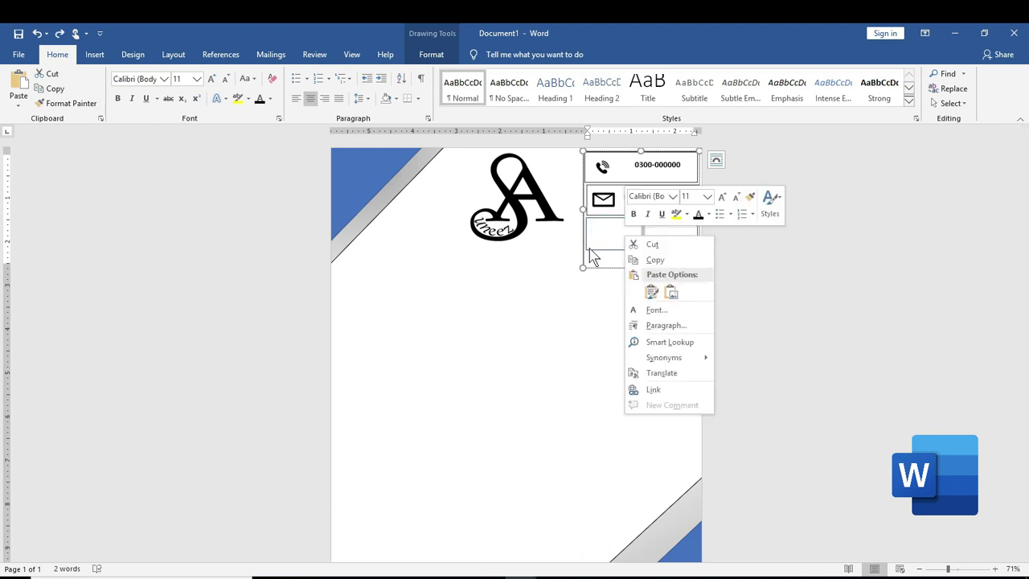
left_click(589, 249)
left_click(589, 248)
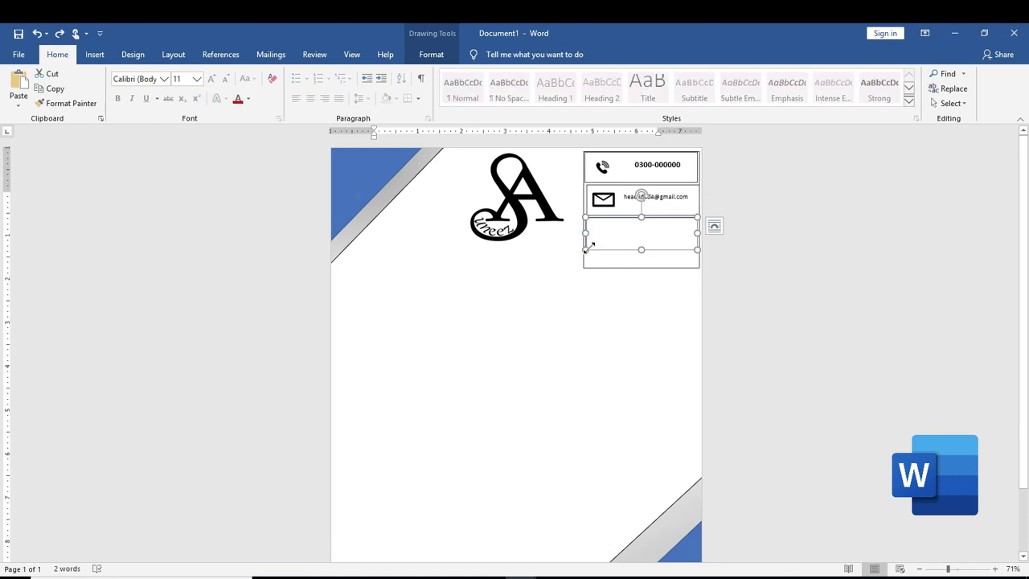
left_click(714, 226)
right_click(589, 248)
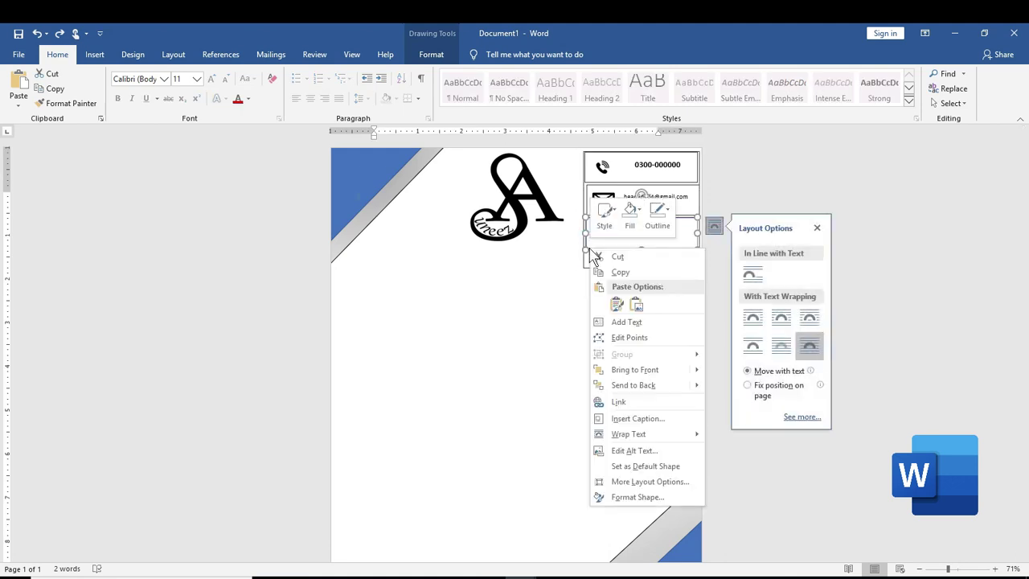
left_click(625, 323)
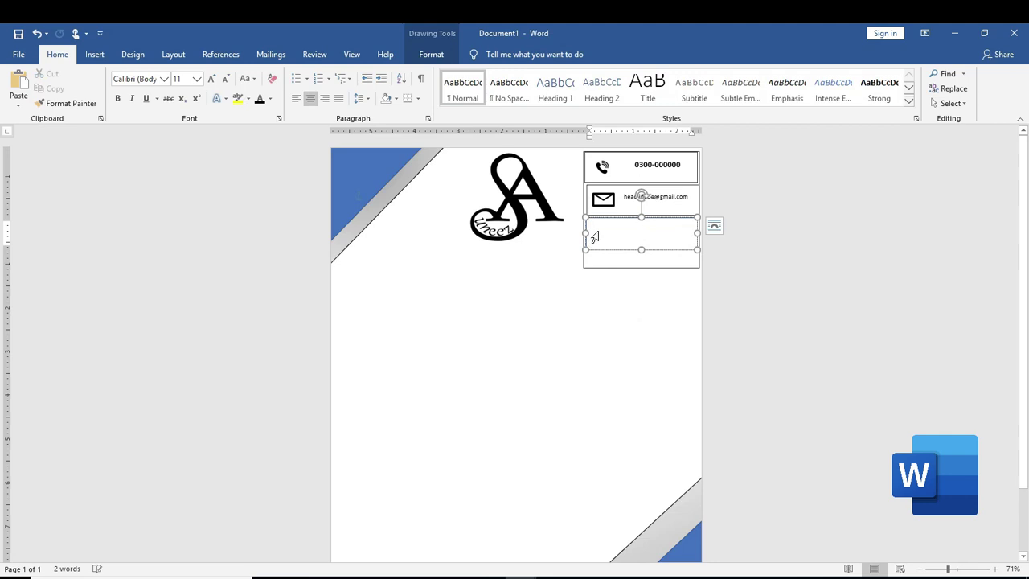
key("ctrl+v")
left_click(296, 99)
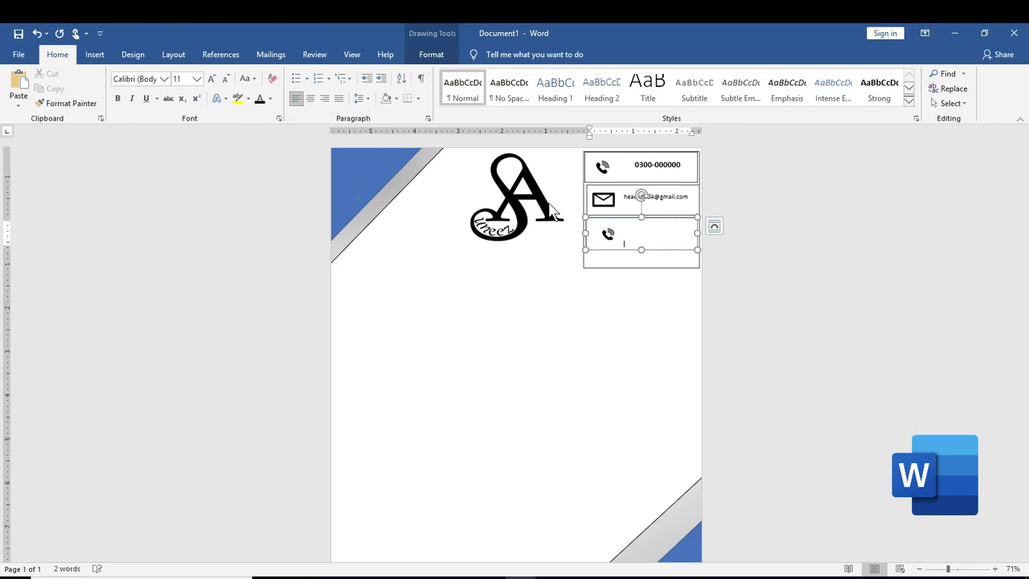
Draw an unfilled oval at the left end of the third box
left_click(95, 54)
left_click(206, 88)
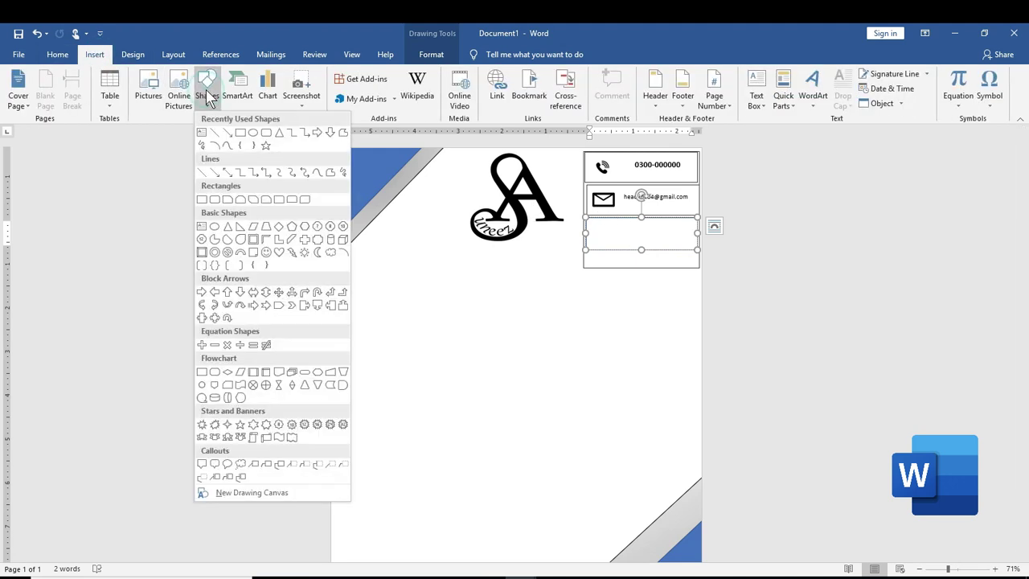
left_click(252, 132)
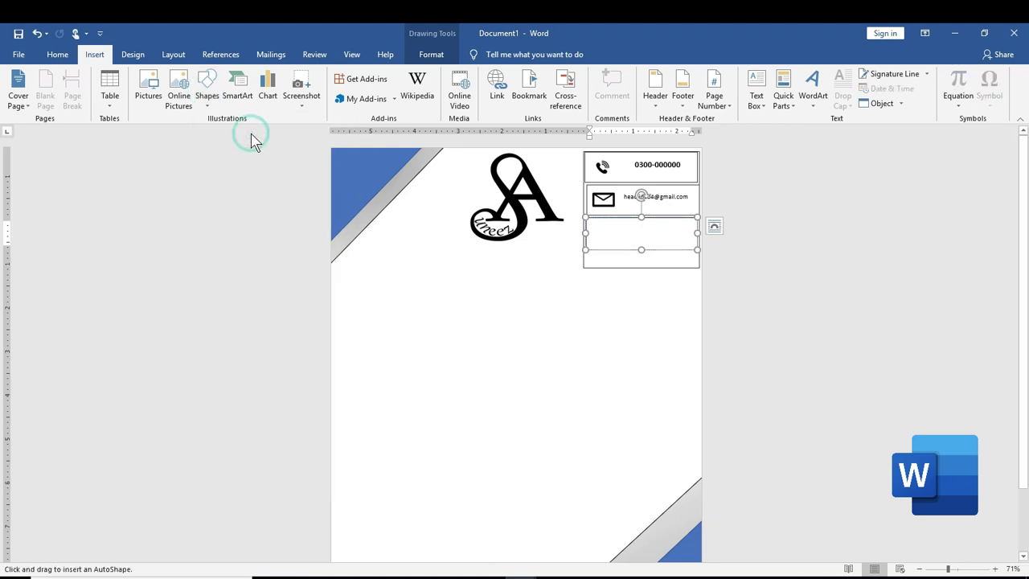
left_click_drag(590, 217, 627, 250)
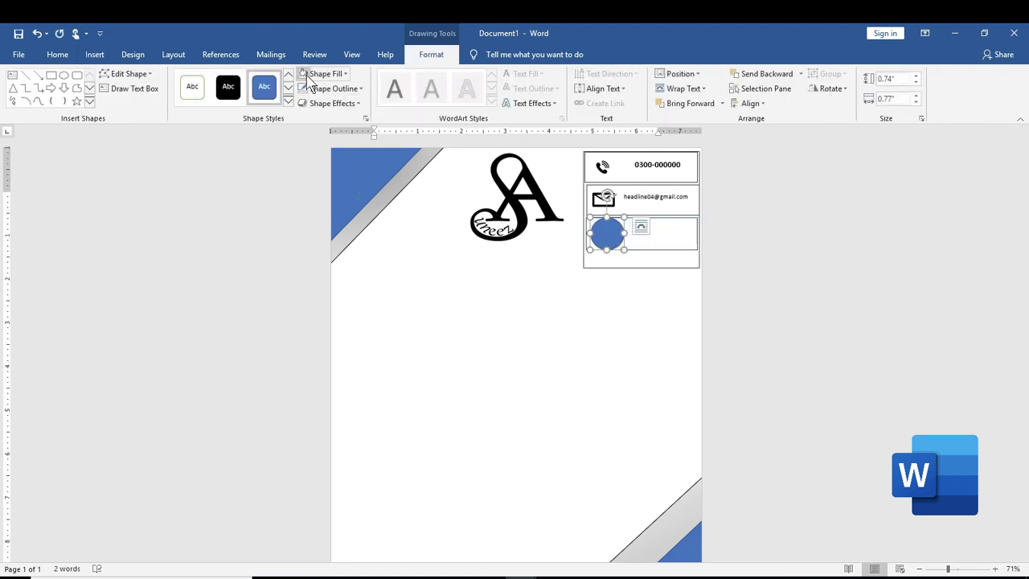
left_click(303, 73)
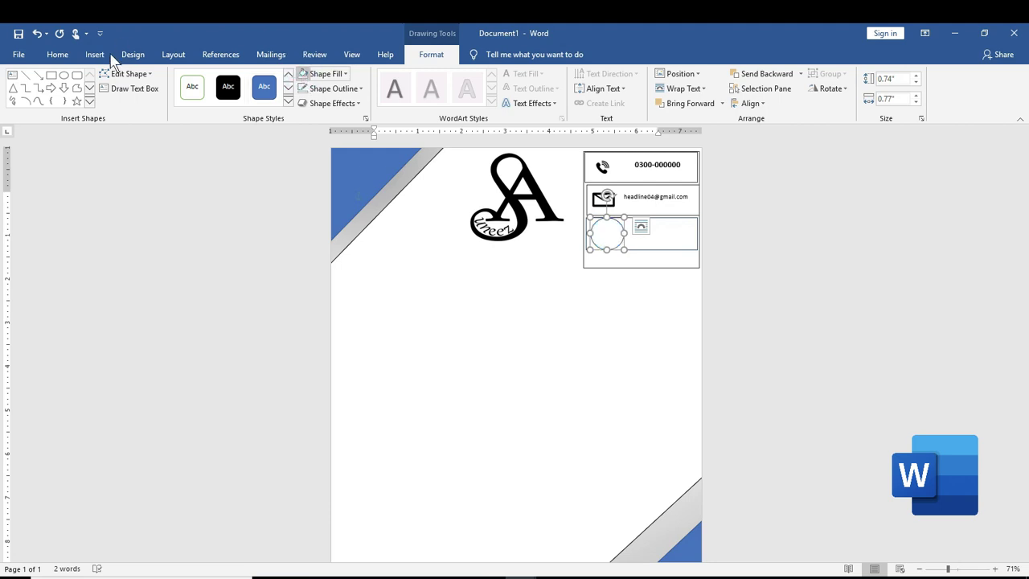
Use Add Text so the oval can hold content inside it
left_click(594, 243)
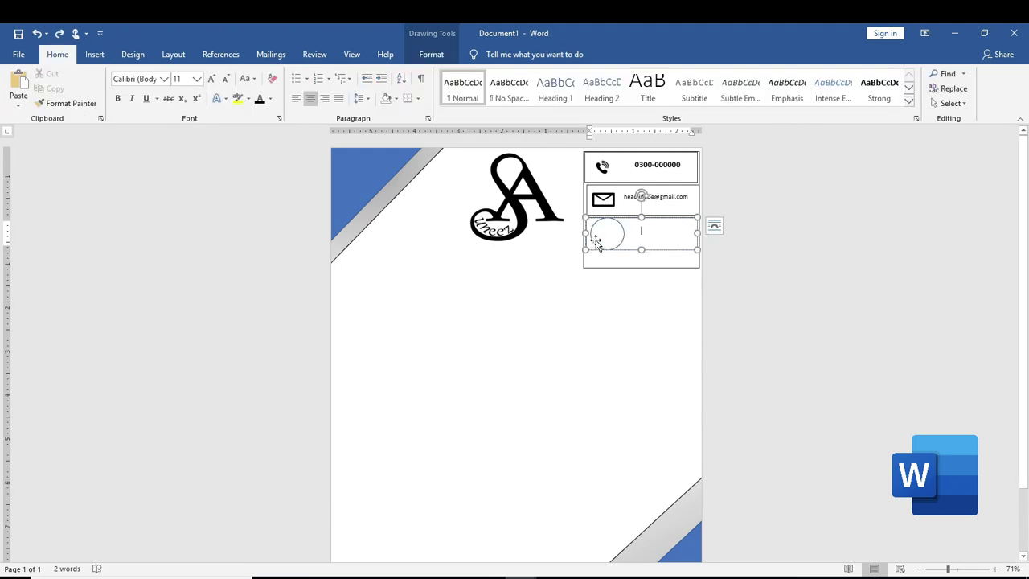
left_click(595, 234)
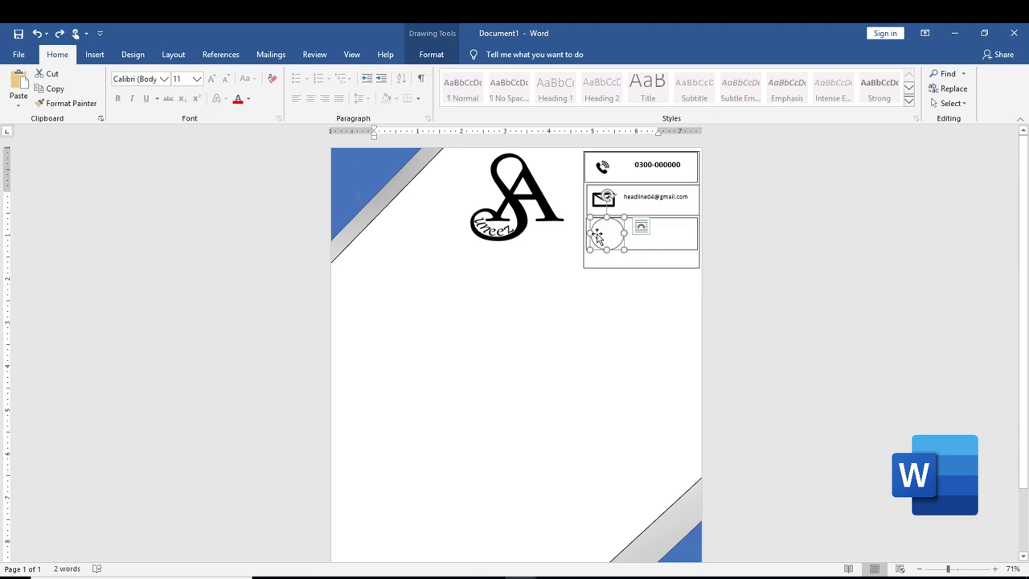
right_click(596, 235)
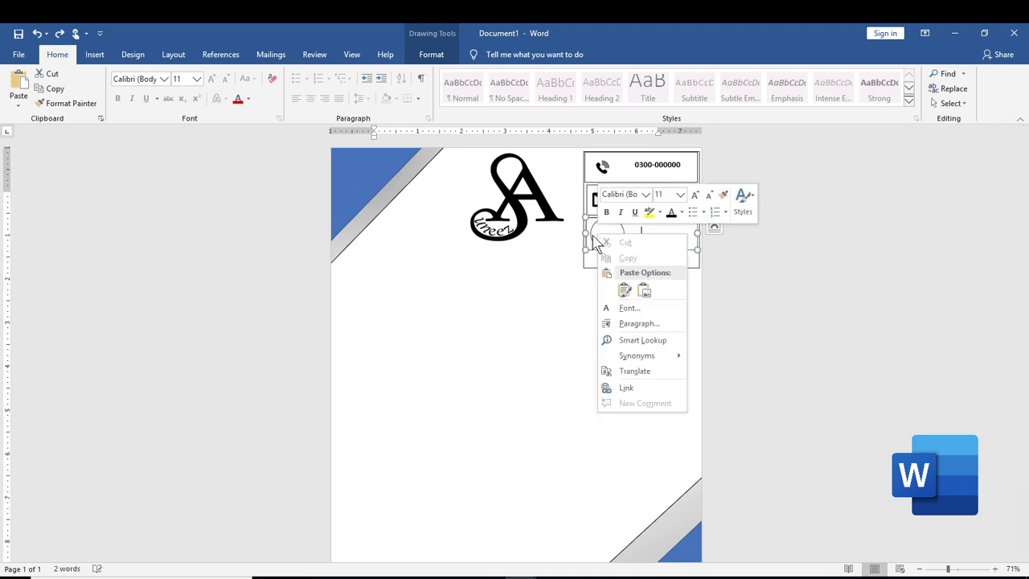
left_click(592, 234)
left_click(590, 232)
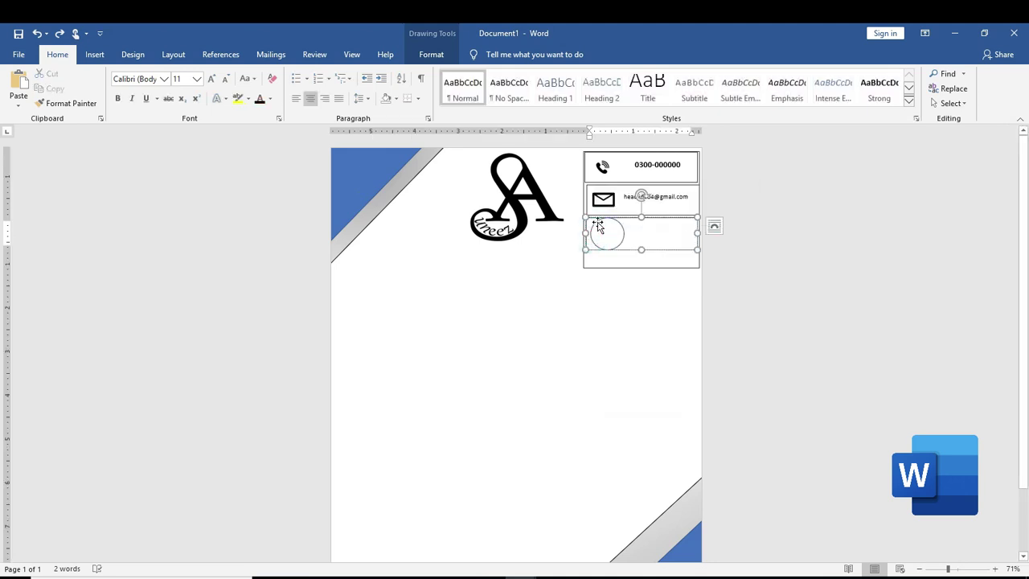
right_click(598, 225)
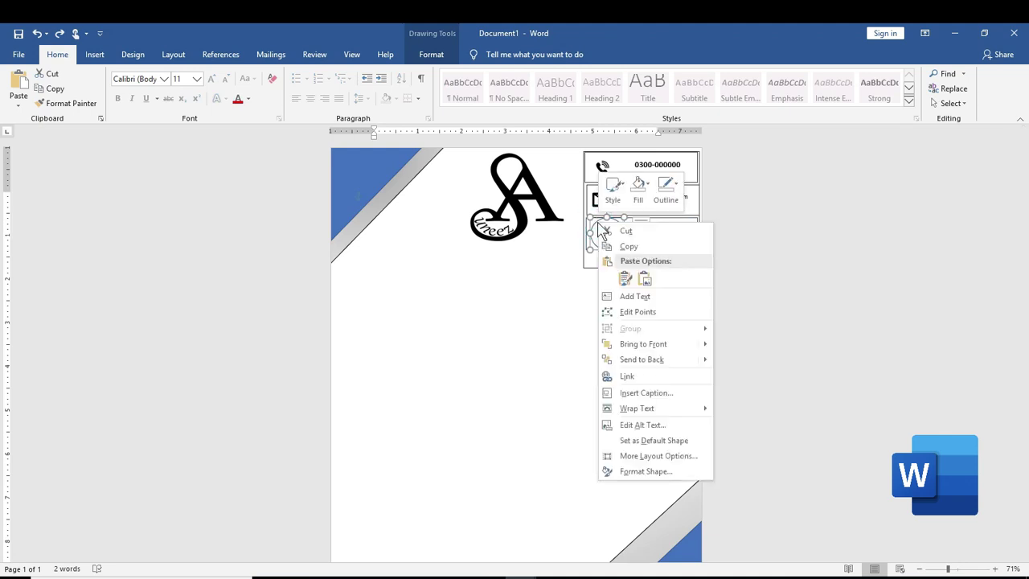
left_click(631, 295)
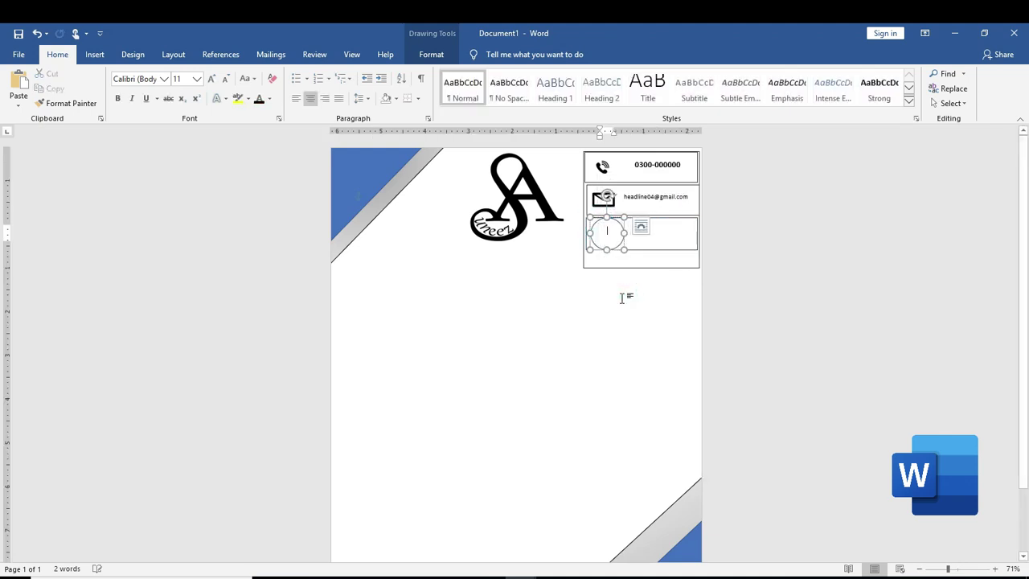
Search Online Pictures for 'location icon' and insert the black pin into the circle
left_click(102, 60)
left_click(184, 99)
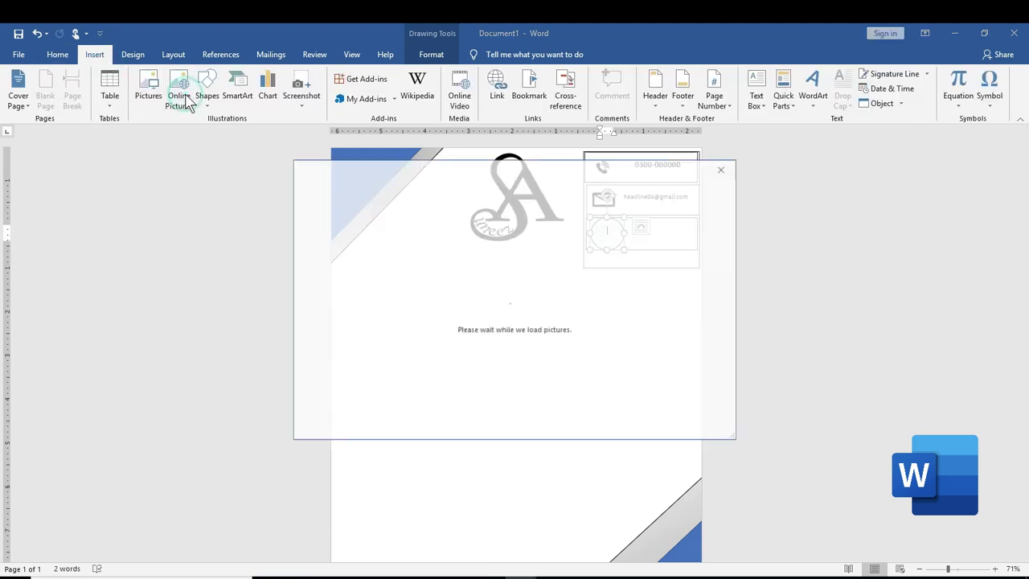
left_click(565, 230)
type("location icon")
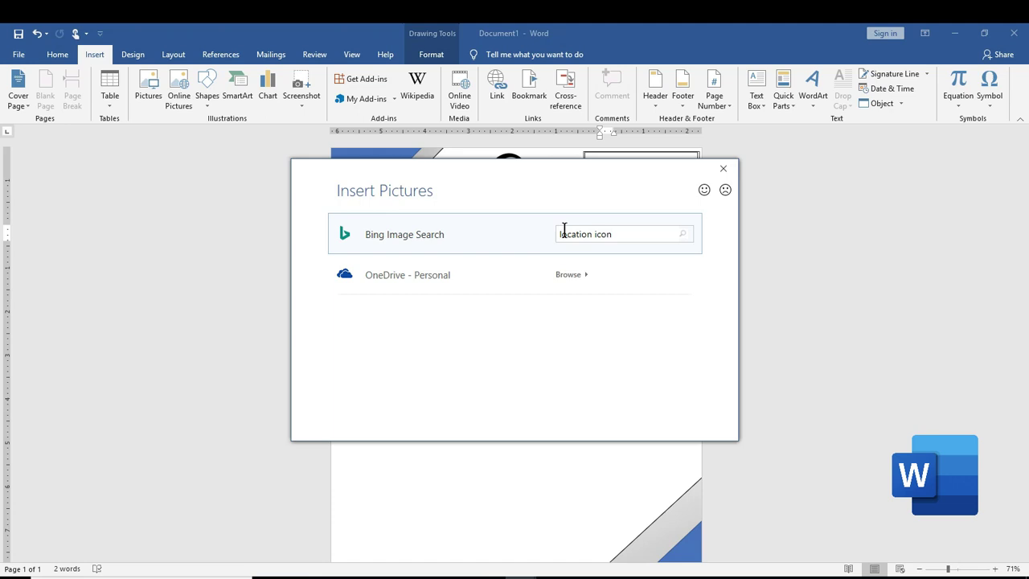
key("Return")
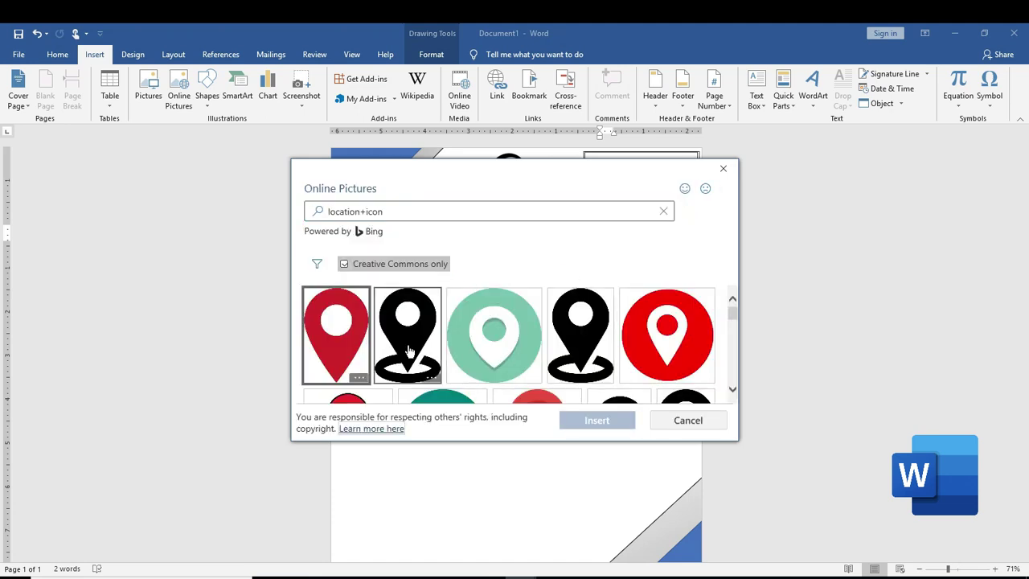
left_click(406, 345)
left_click(623, 423)
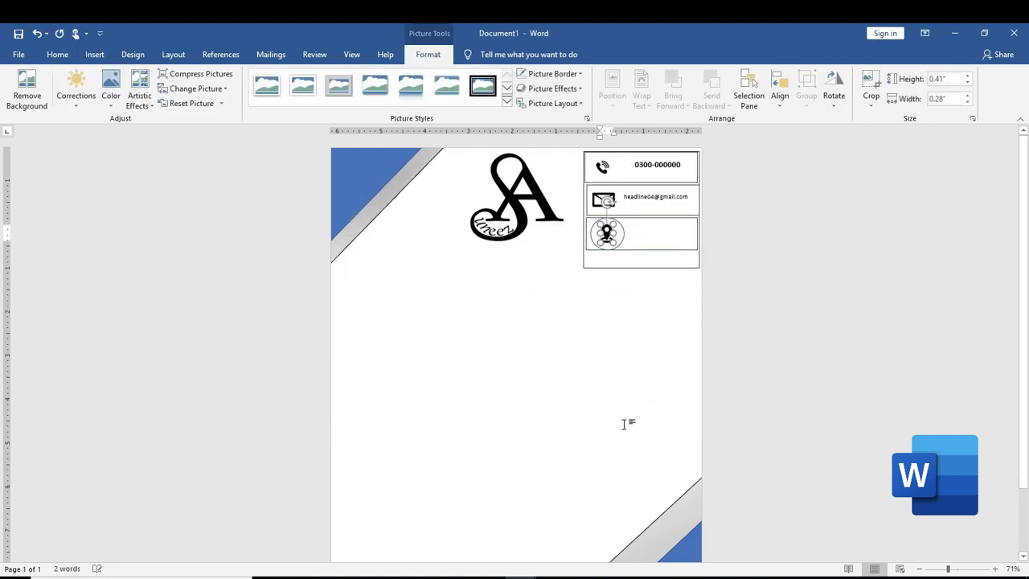
Enlarge the pin's circle slightly, nudge the pin, and set the circle to No Outline
left_click(625, 229)
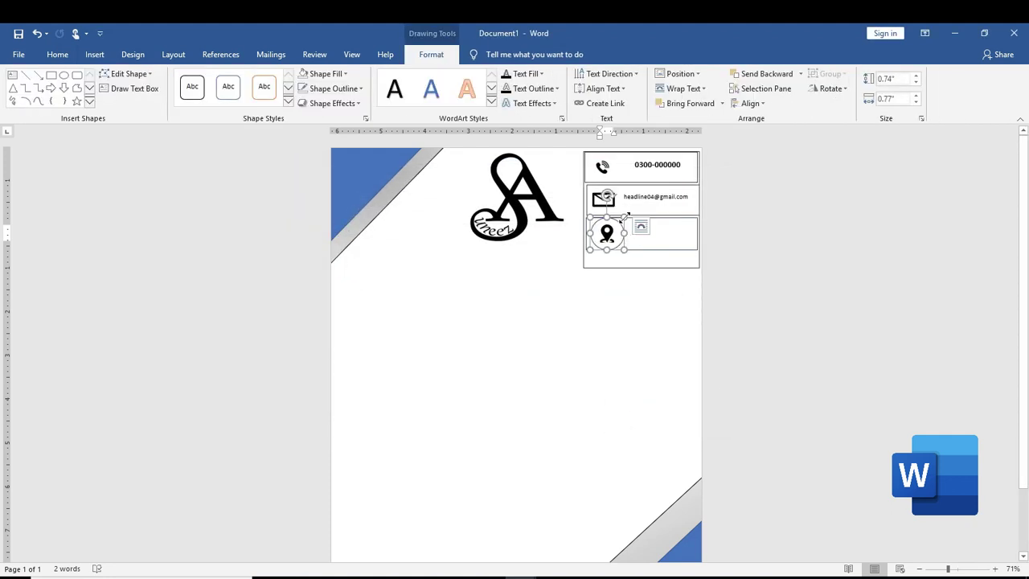
left_click_drag(623, 215, 626, 213)
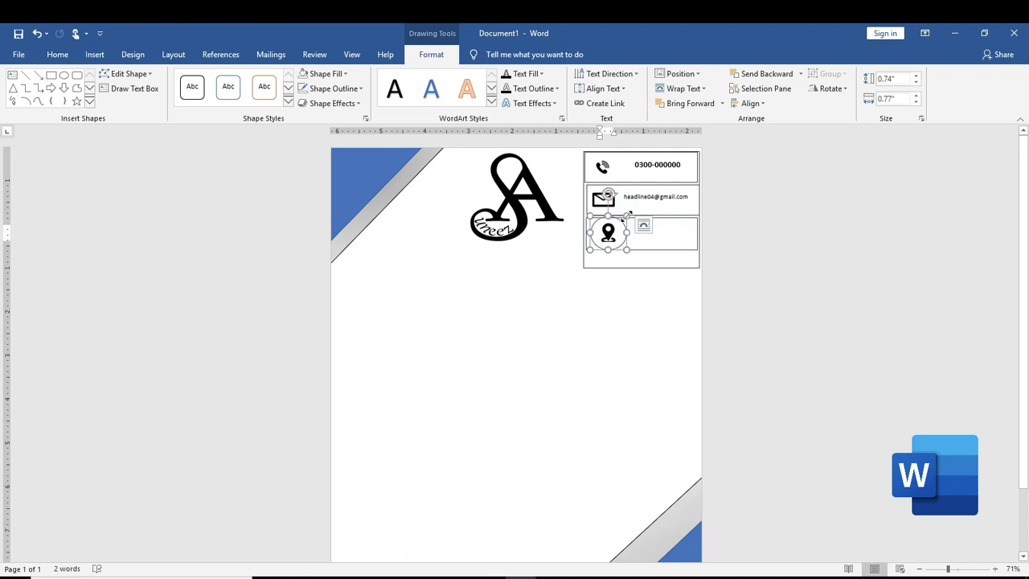
left_click(611, 233)
left_click(611, 232)
left_click_drag(611, 232, 613, 232)
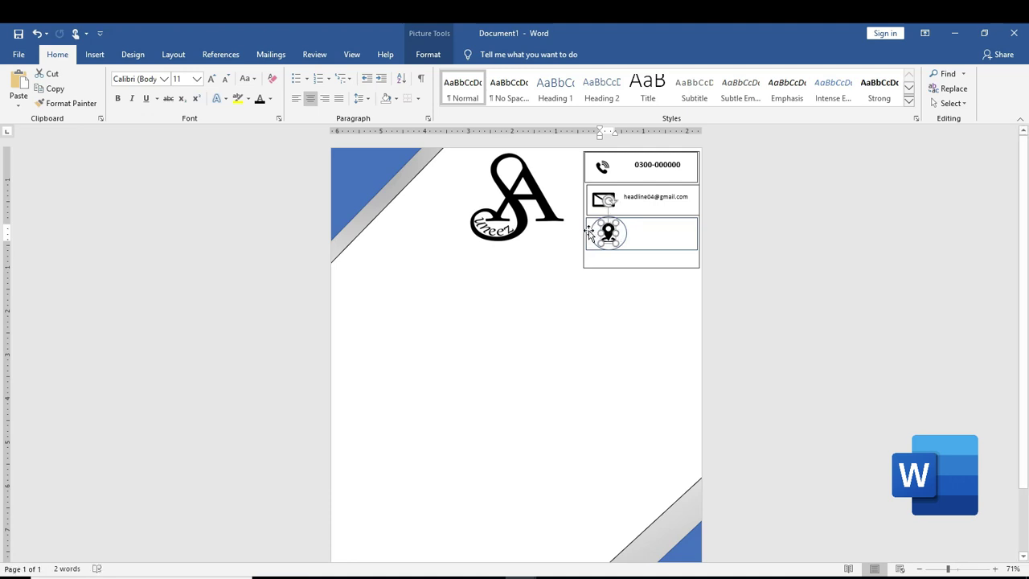
left_click(593, 233)
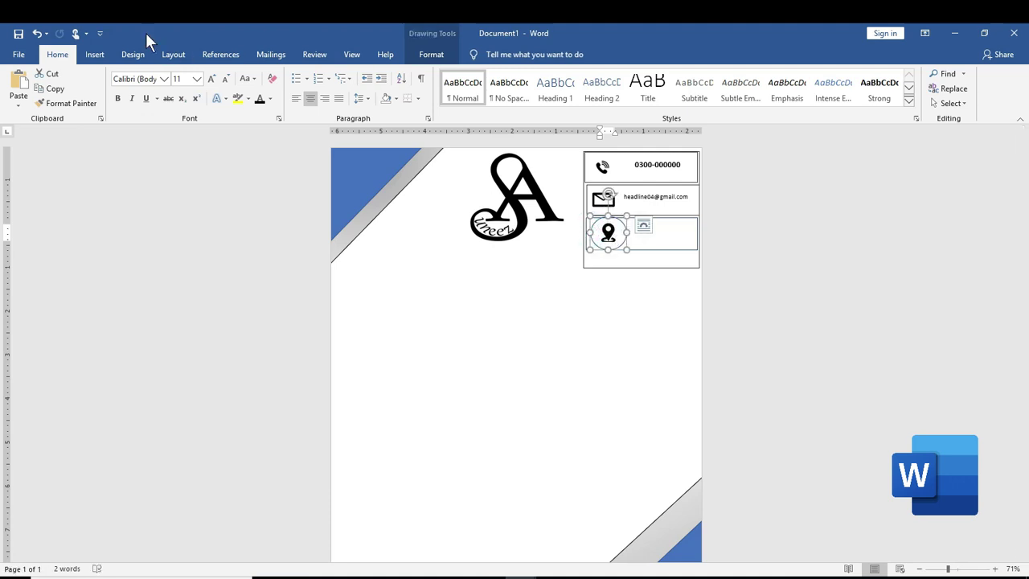
double_click(591, 229)
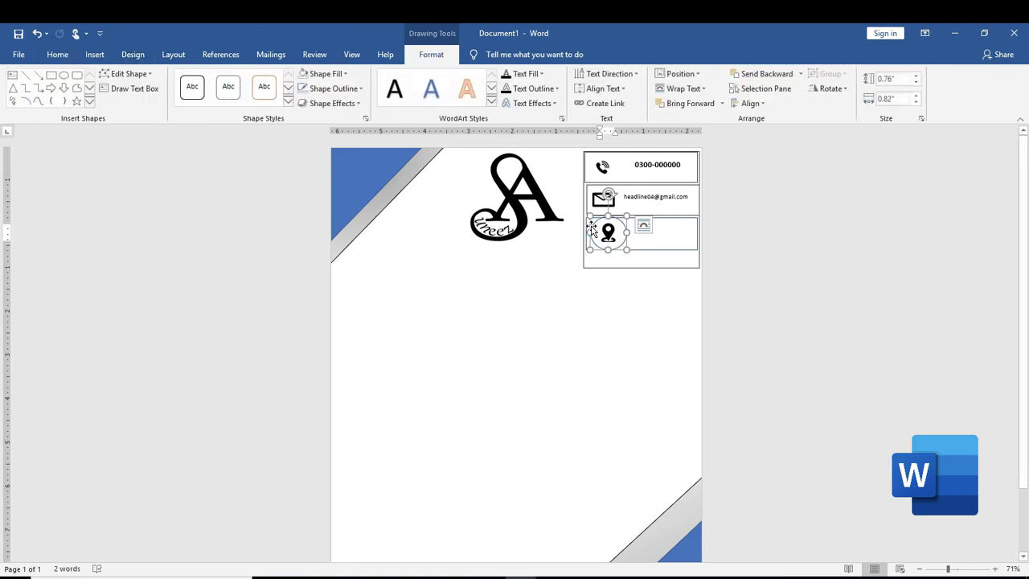
left_click(303, 88)
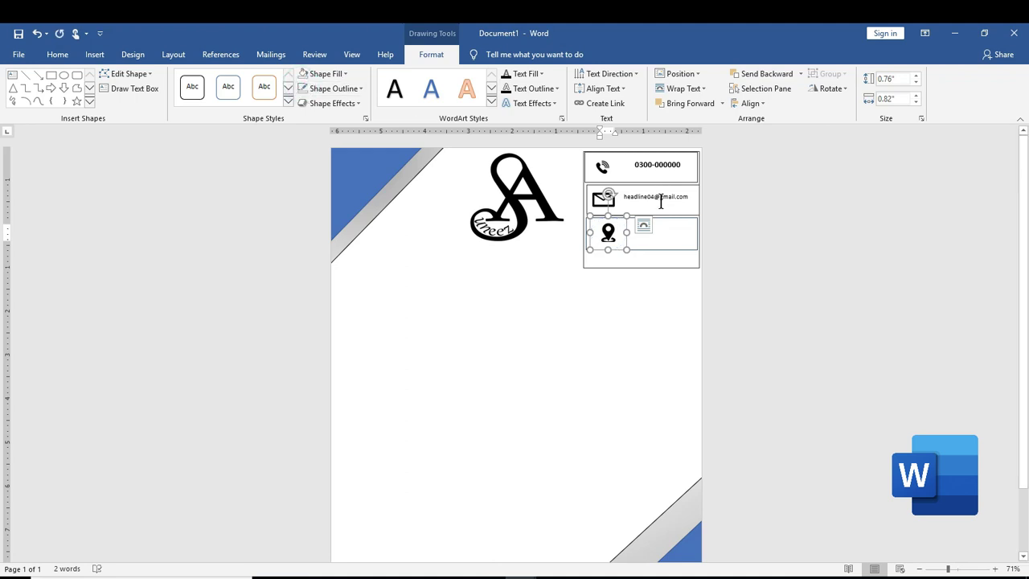
left_click(673, 235)
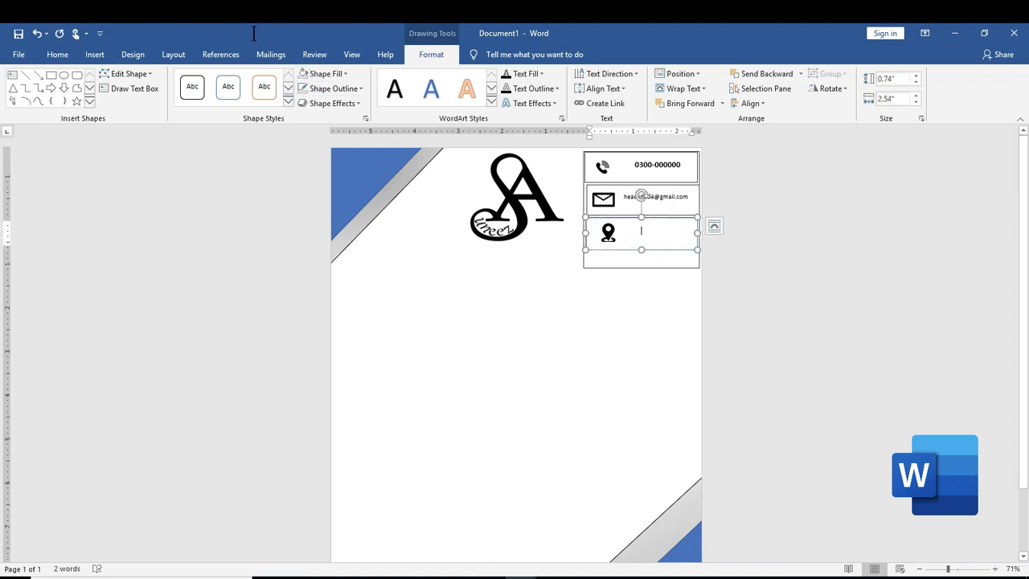
Draw an unfilled rectangle beside the location pin and set it to hold text
left_click(52, 75)
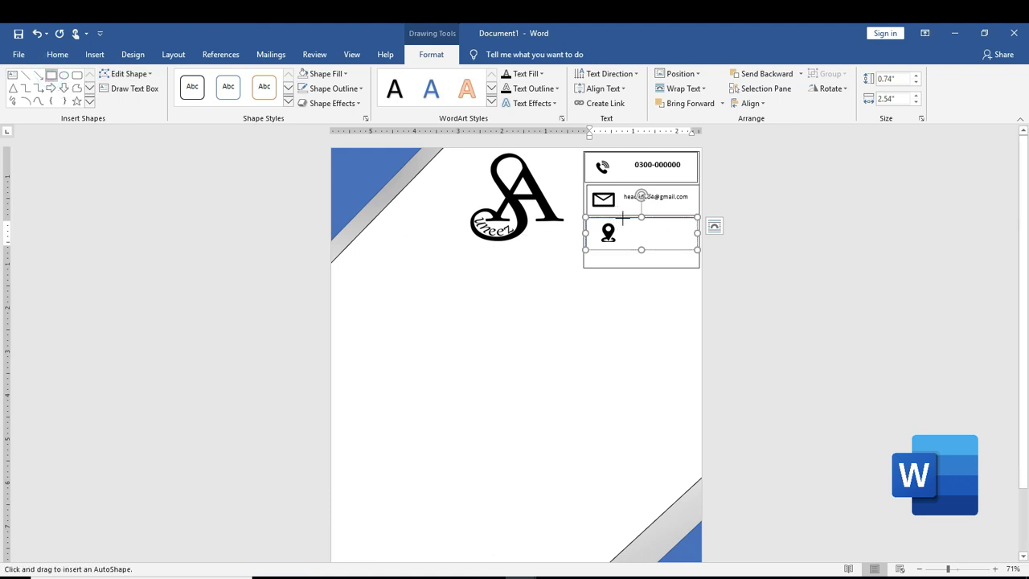
left_click_drag(624, 222, 695, 242)
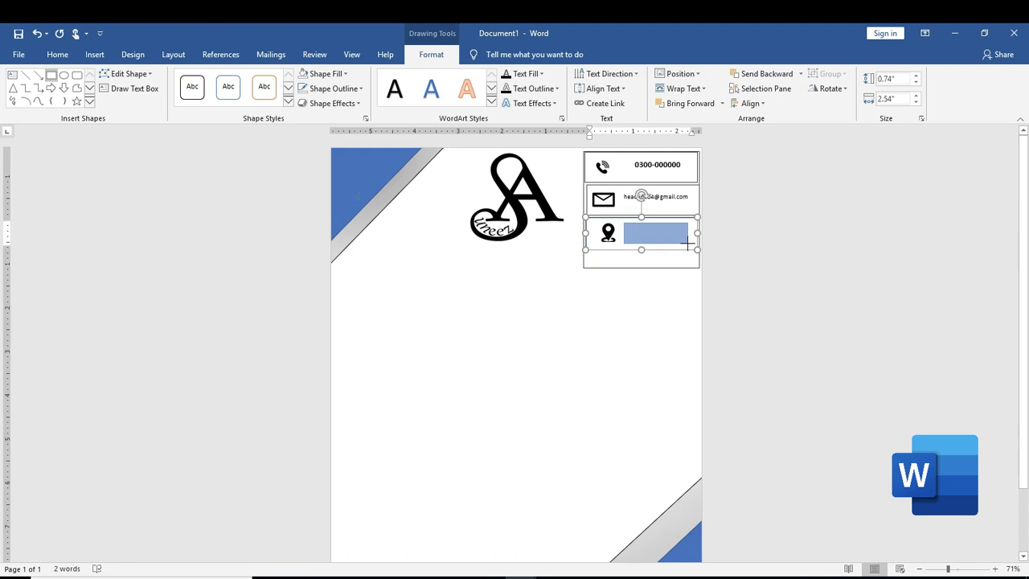
left_click_drag(696, 243, 696, 245)
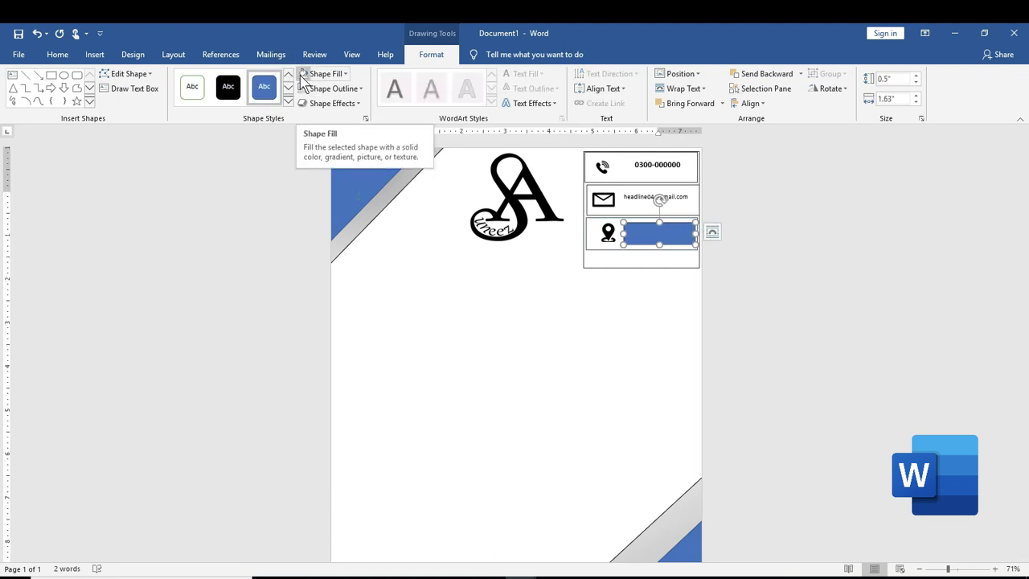
left_click(301, 75)
left_click(652, 231)
right_click(651, 232)
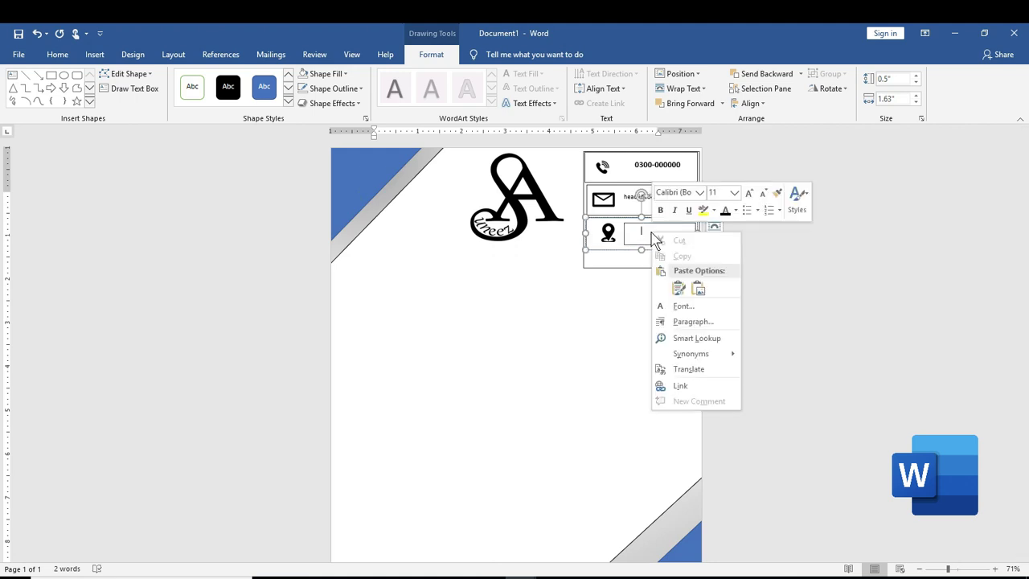
left_click(639, 233)
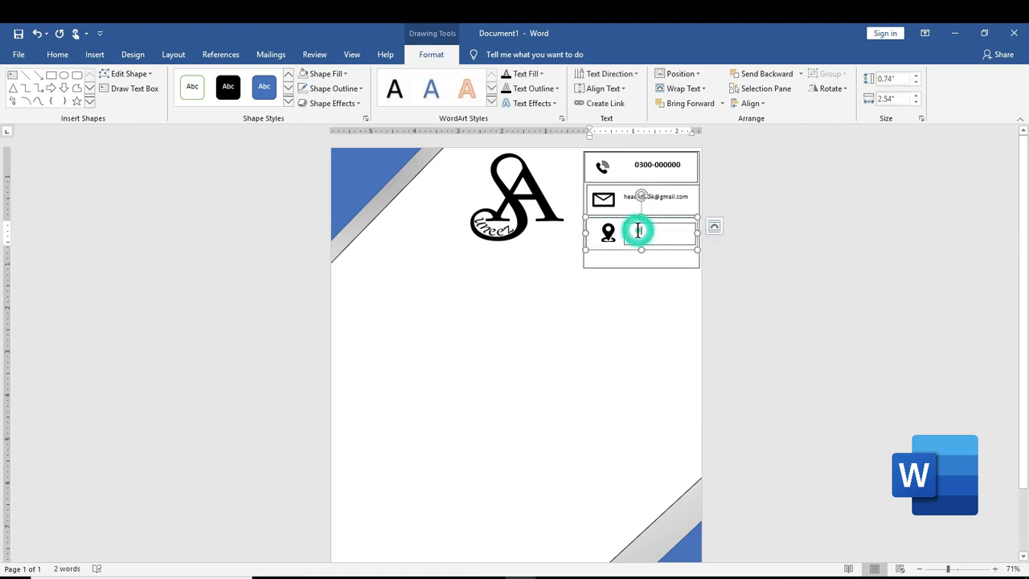
Left-align the box, paste the address into it and resize the text
left_click(624, 230)
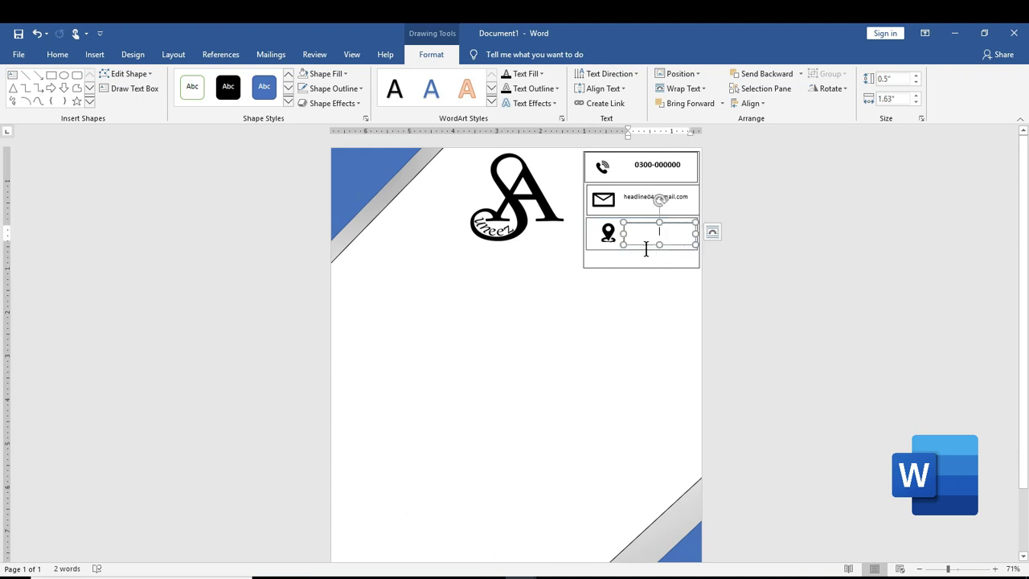
left_click(56, 54)
left_click(296, 98)
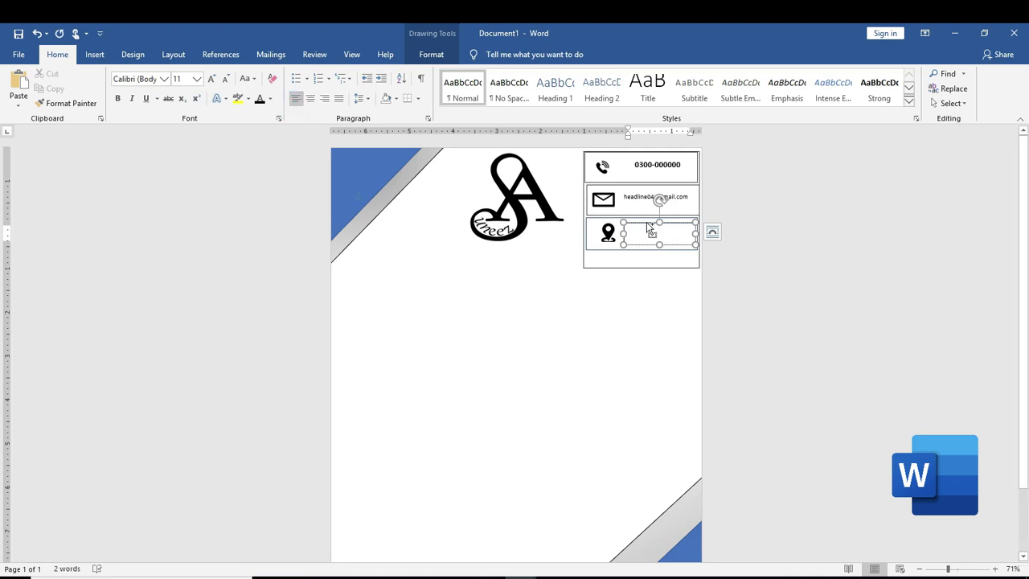
key("ctrl+v")
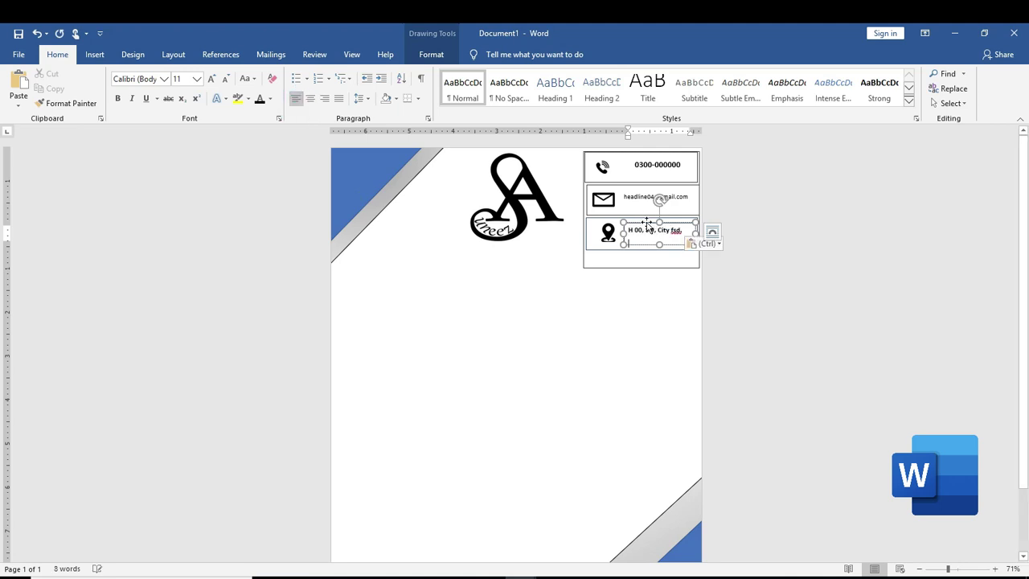
key("ctrl+a")
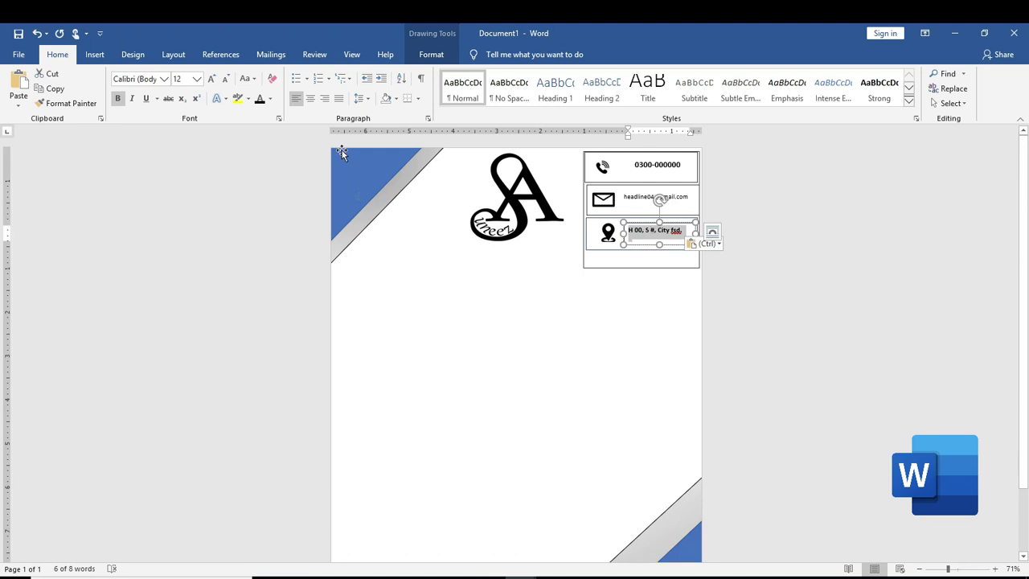
left_click(212, 78)
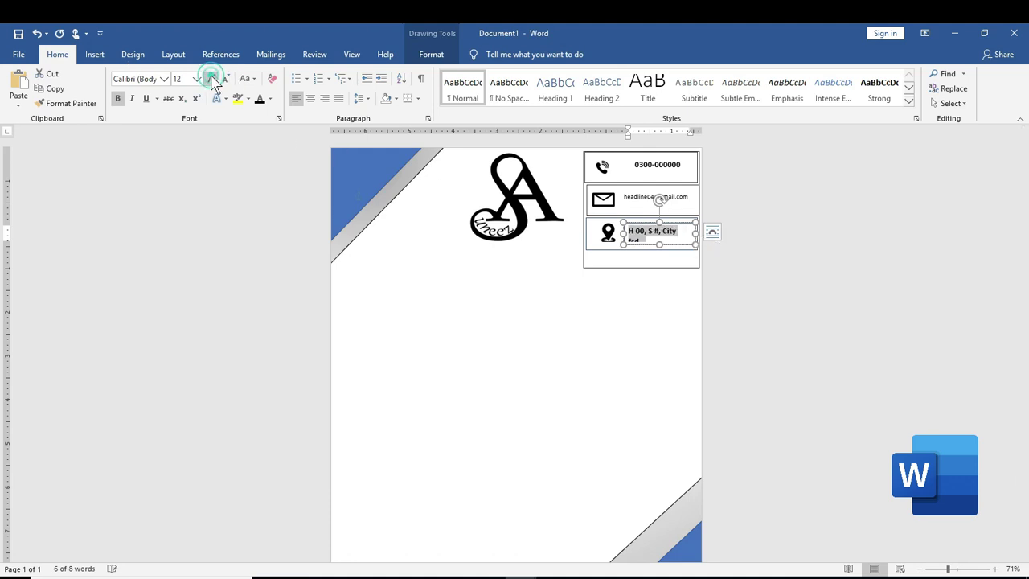
Set the address text back to 12 pt and check the contact row shapes
left_click(224, 79)
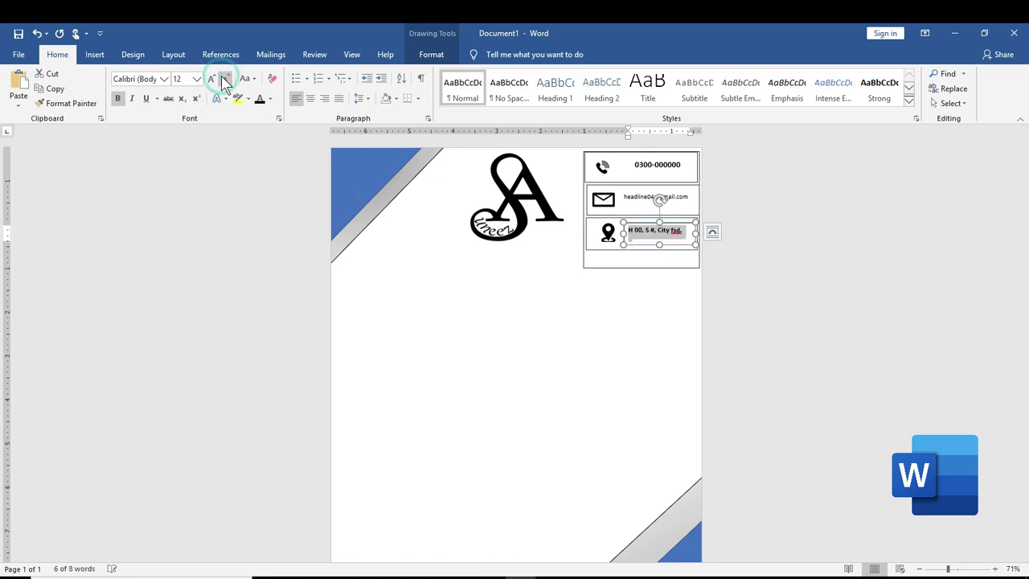
left_click(623, 270)
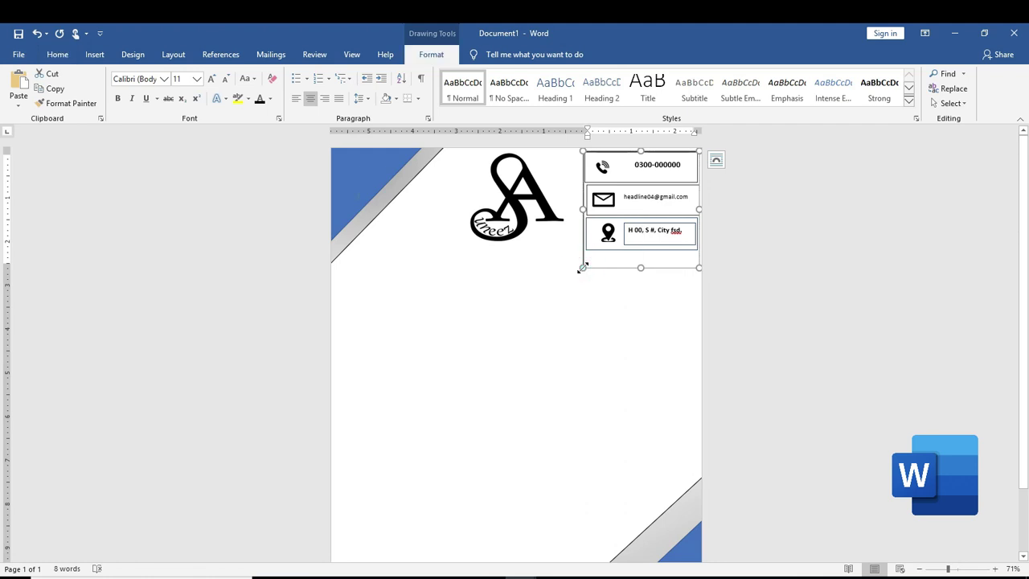
left_click(430, 54)
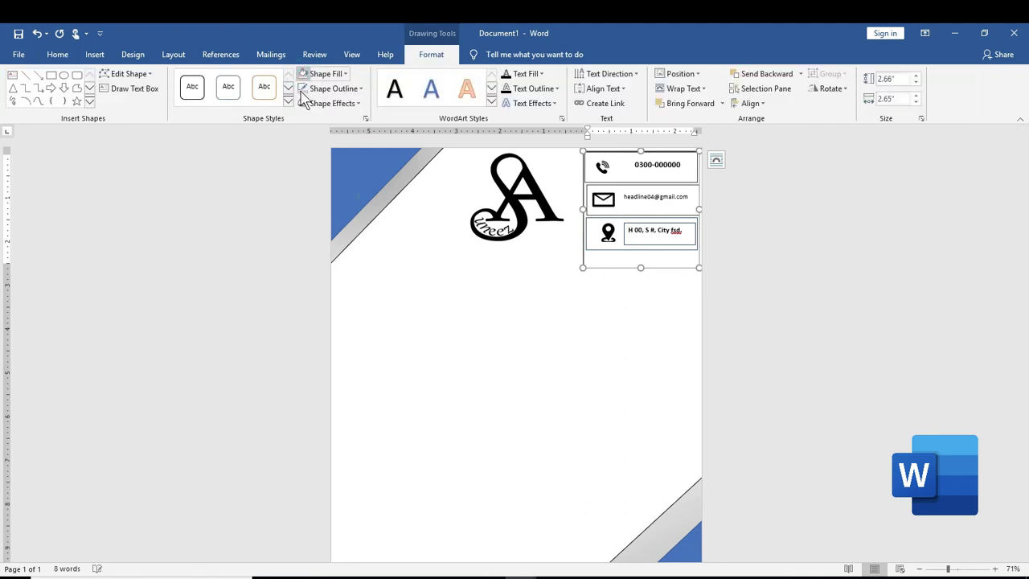
left_click(597, 250)
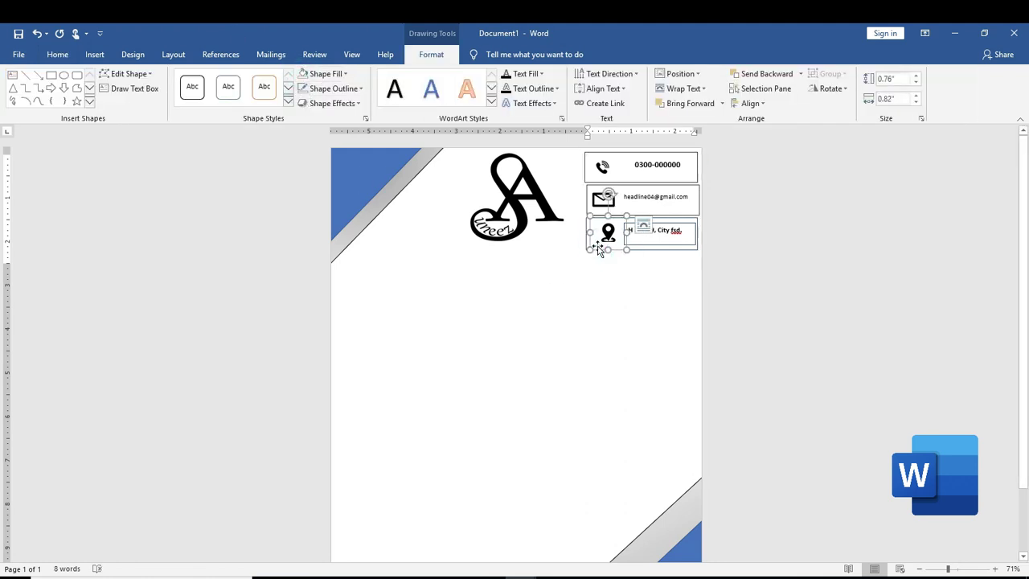
left_click(631, 243)
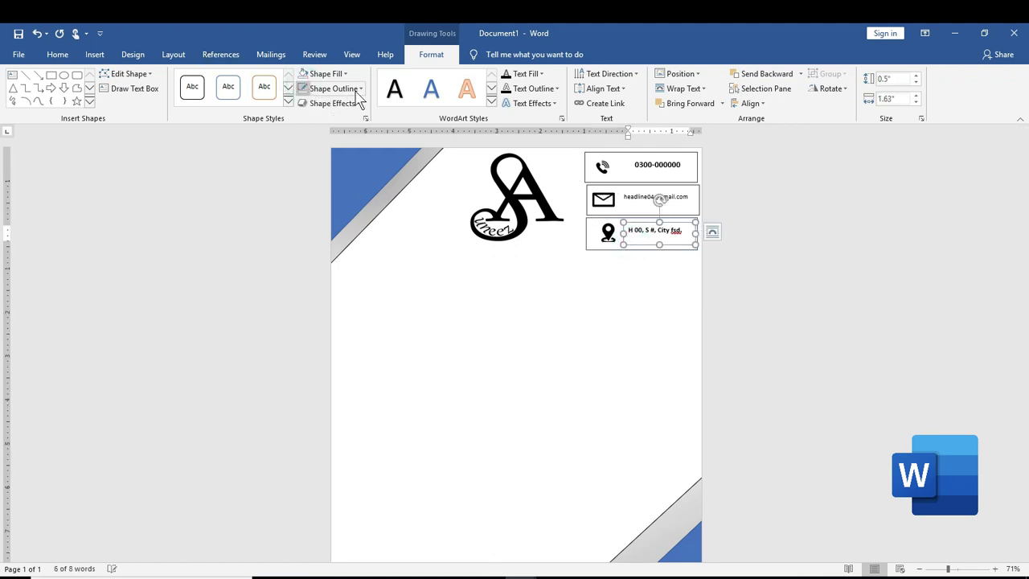
left_click(584, 163)
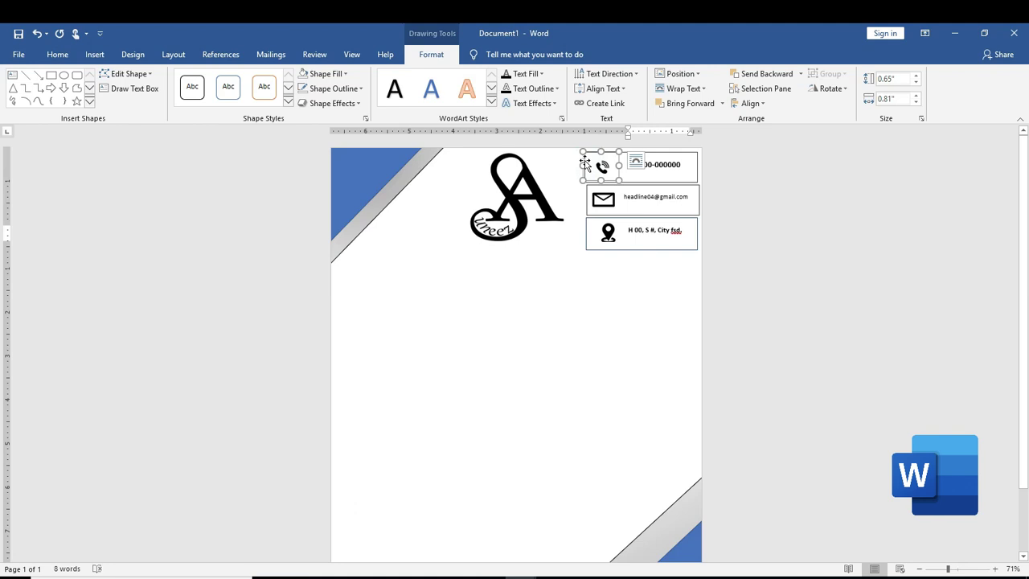
Move the e-mail box up into place and align the address beside its pin
left_click(587, 196)
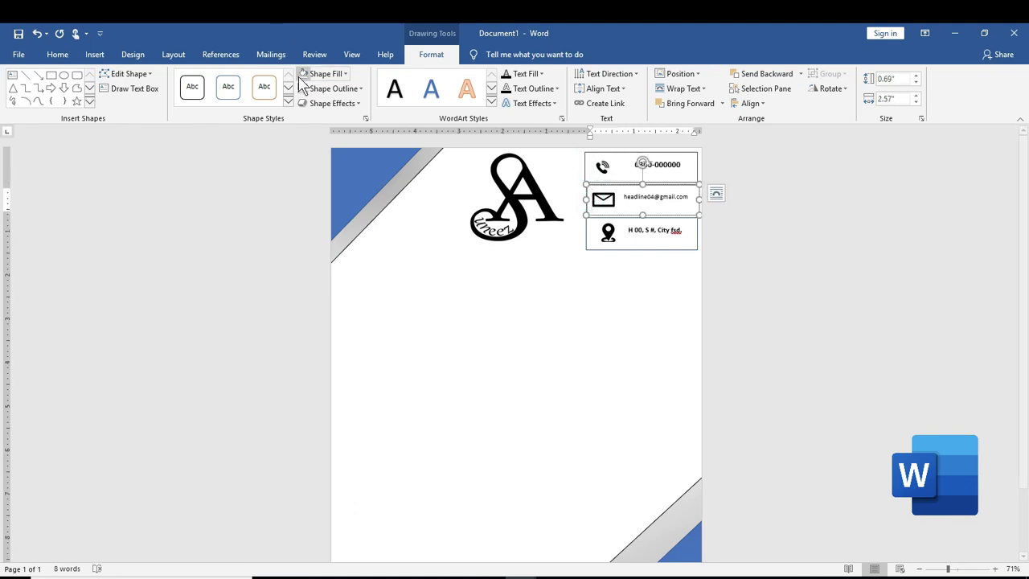
left_click(614, 183)
left_click_drag(614, 183, 613, 150)
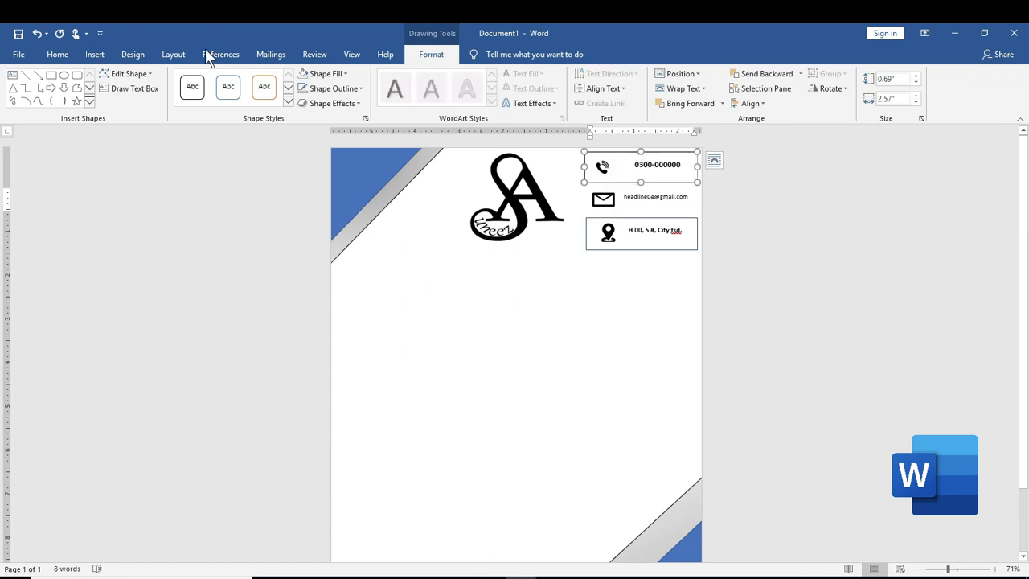
left_click(589, 251)
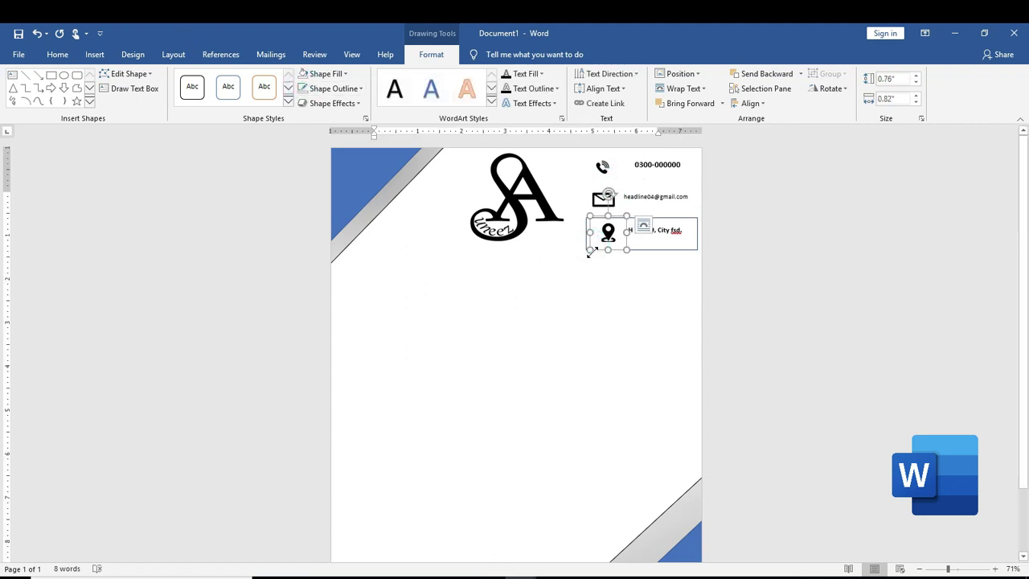
left_click(657, 250)
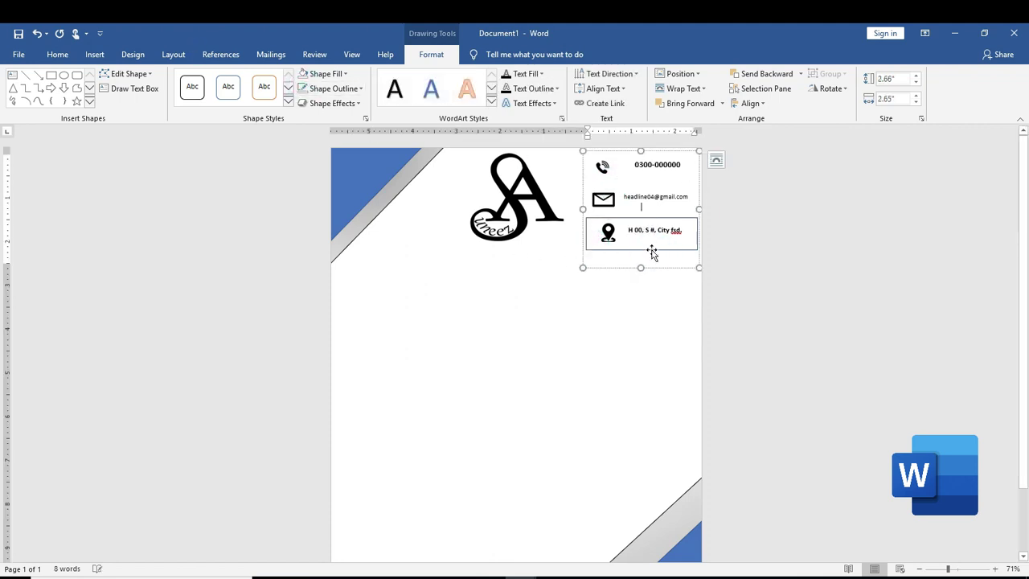
left_click(541, 379)
scroll(902, 331, "down", 1)
Insert plain black WordArt and replace its placeholder with 'Your Headline'
left_click(173, 54)
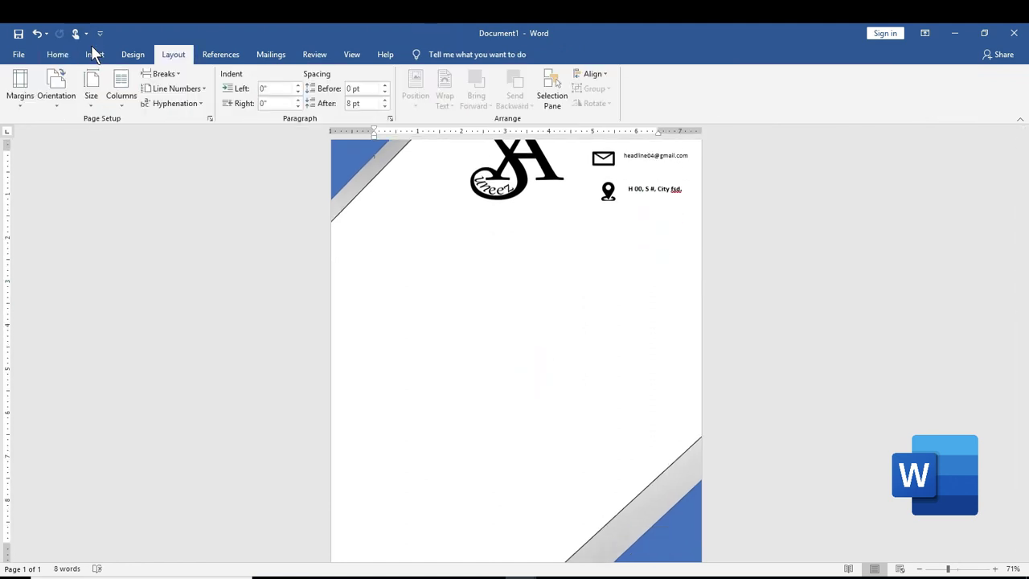
left_click(94, 55)
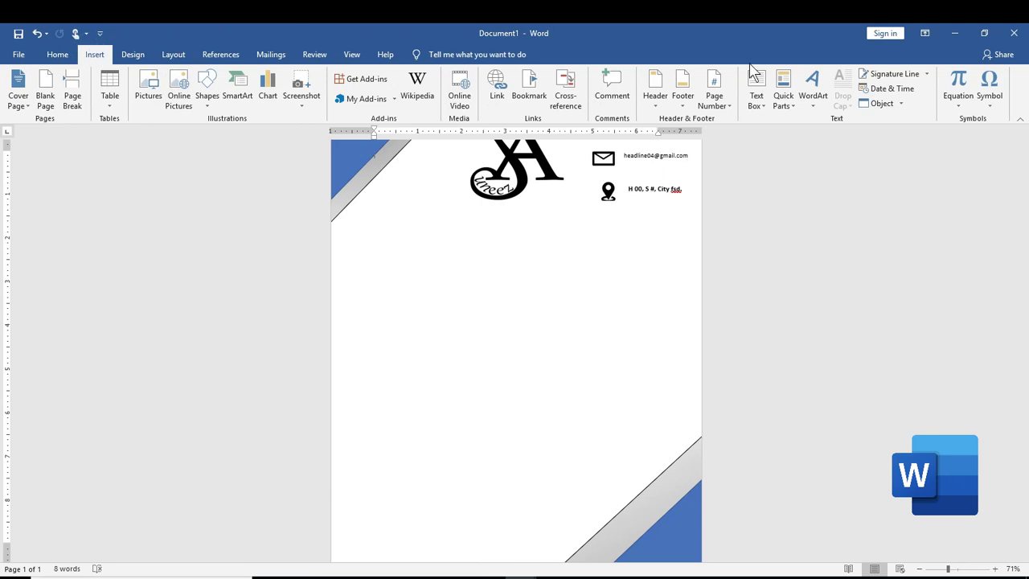
left_click(808, 89)
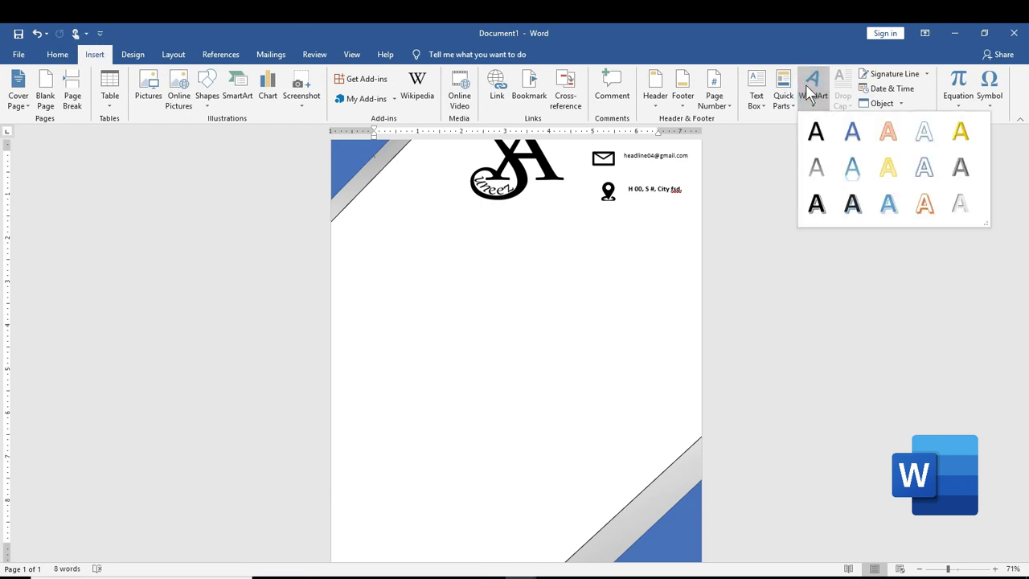
left_click(813, 130)
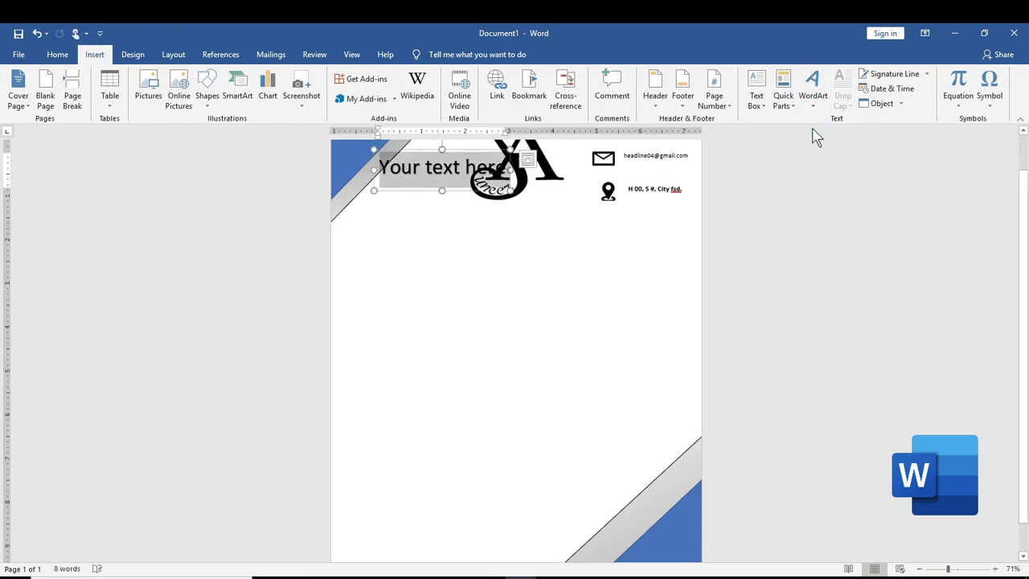
key("End")
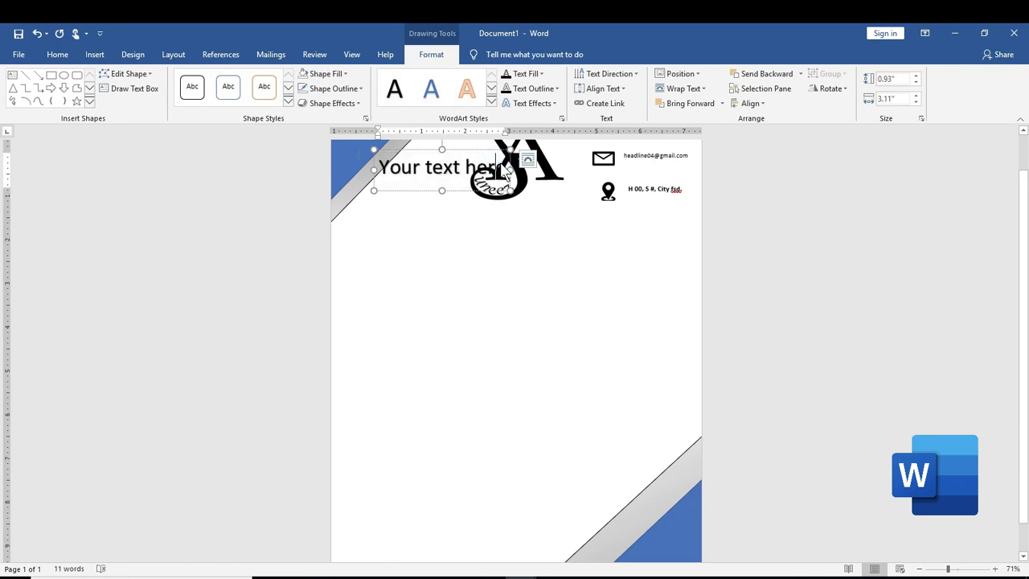
key("BackSpace")
key("BackSpace")
key("BackSpace")
key("BackSpace")
key("BackSpace")
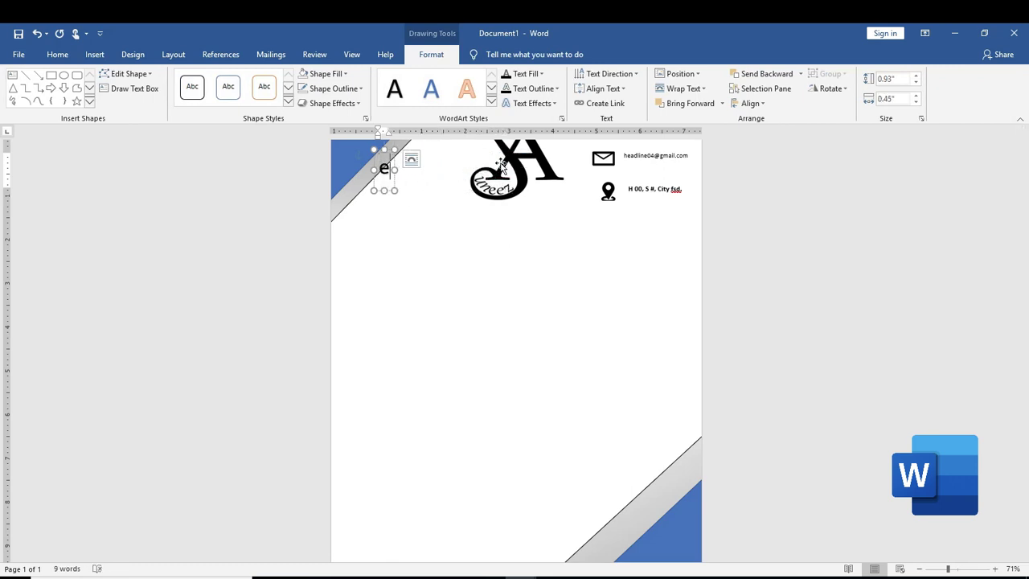
key("BackSpace")
type("Your Headl")
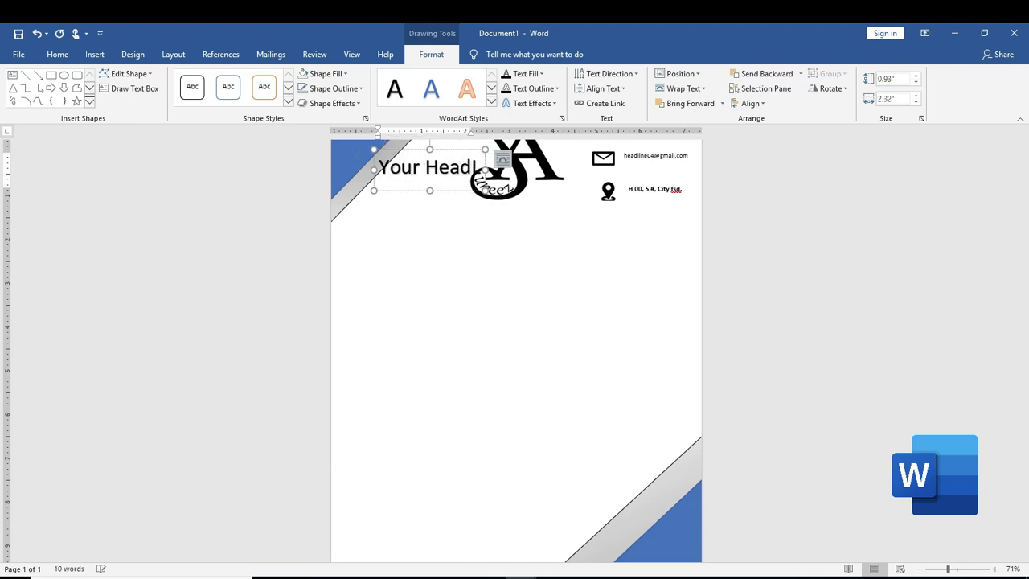
type("in")
key("BackSpace")
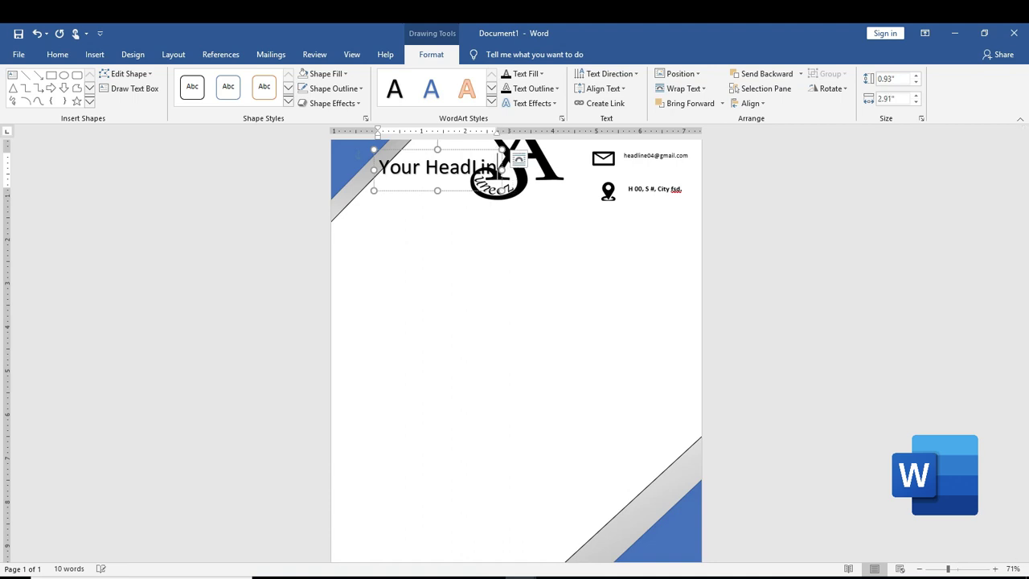
type("e")
Set the headline to 36 pt and move it below the corner strips
key("ctrl+a")
left_click(57, 60)
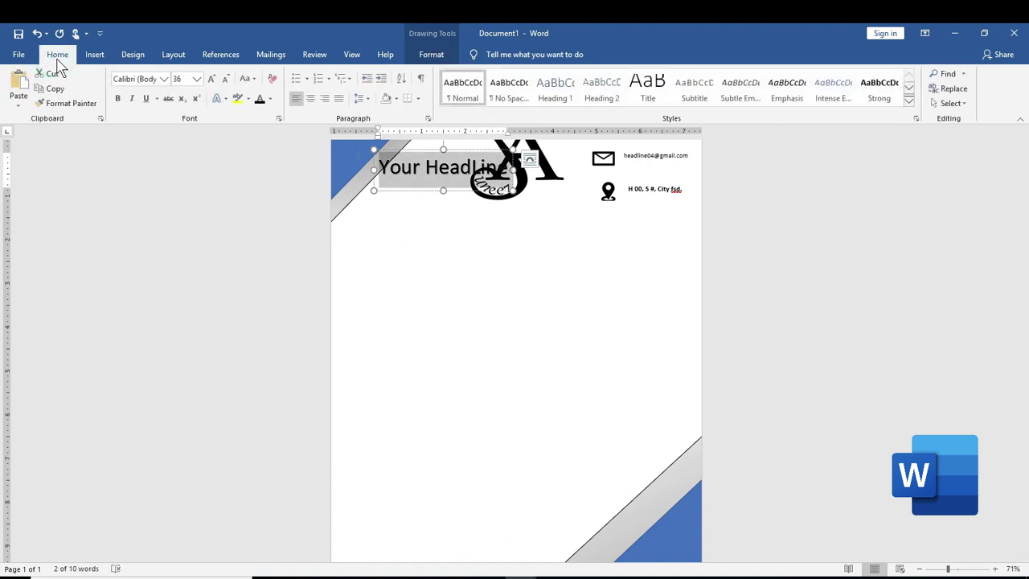
left_click(212, 79)
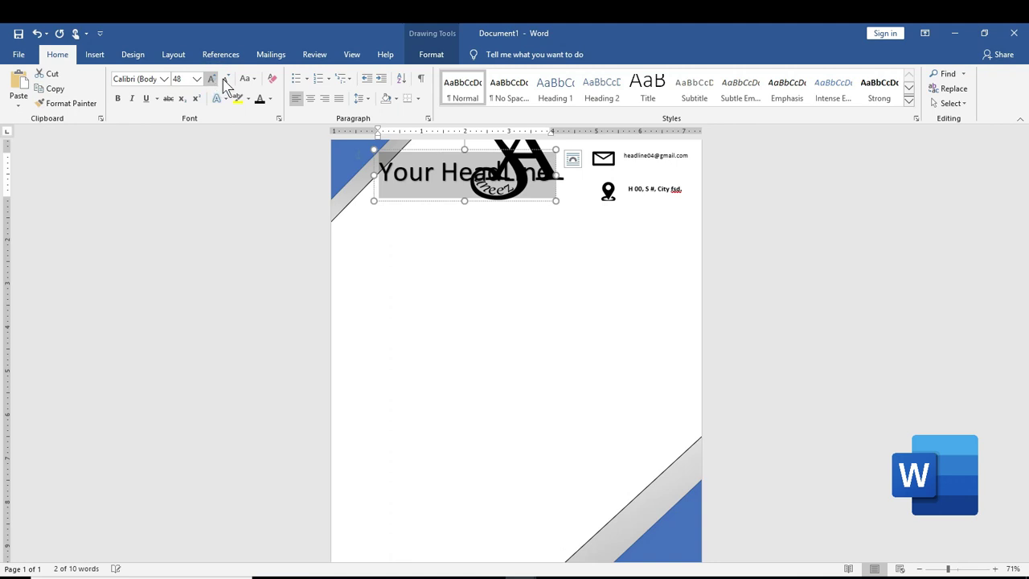
left_click(226, 79)
left_click(447, 165)
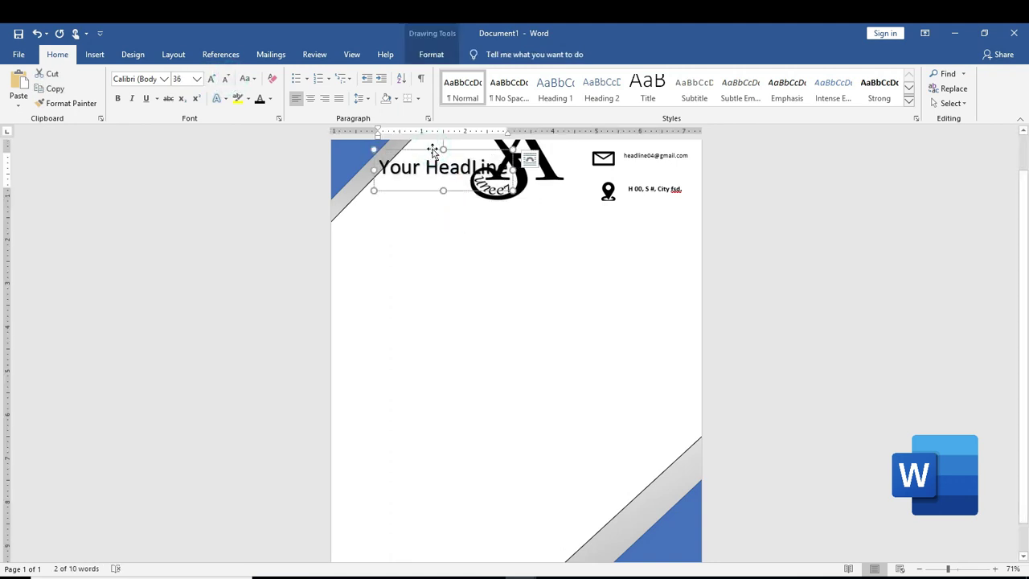
left_click_drag(432, 149, 432, 210)
left_click(418, 282)
Draw a horizontal line under the headline and give it the black line style
left_click(96, 55)
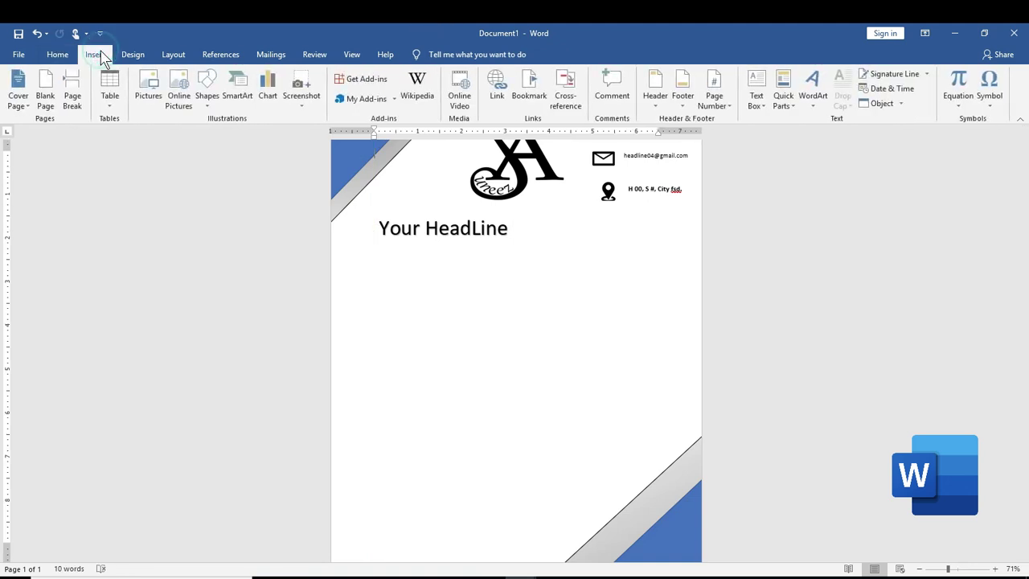
left_click(211, 95)
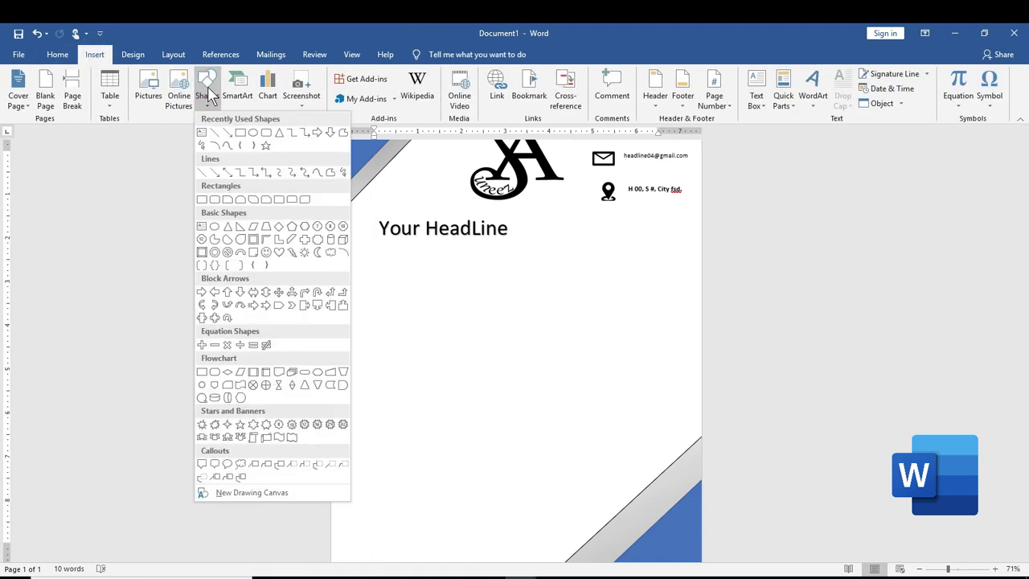
left_click(215, 135)
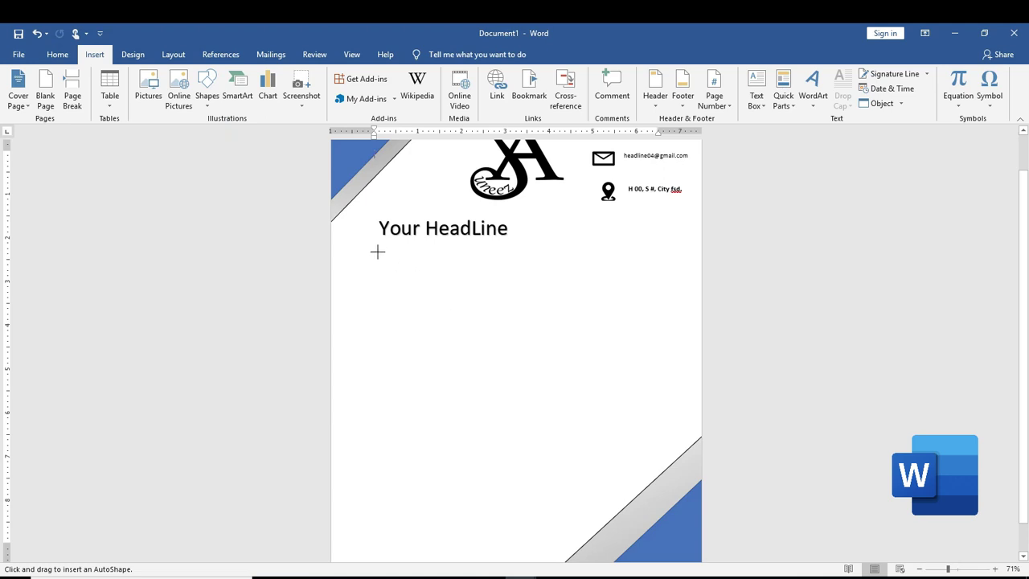
left_click_drag(378, 251, 518, 249)
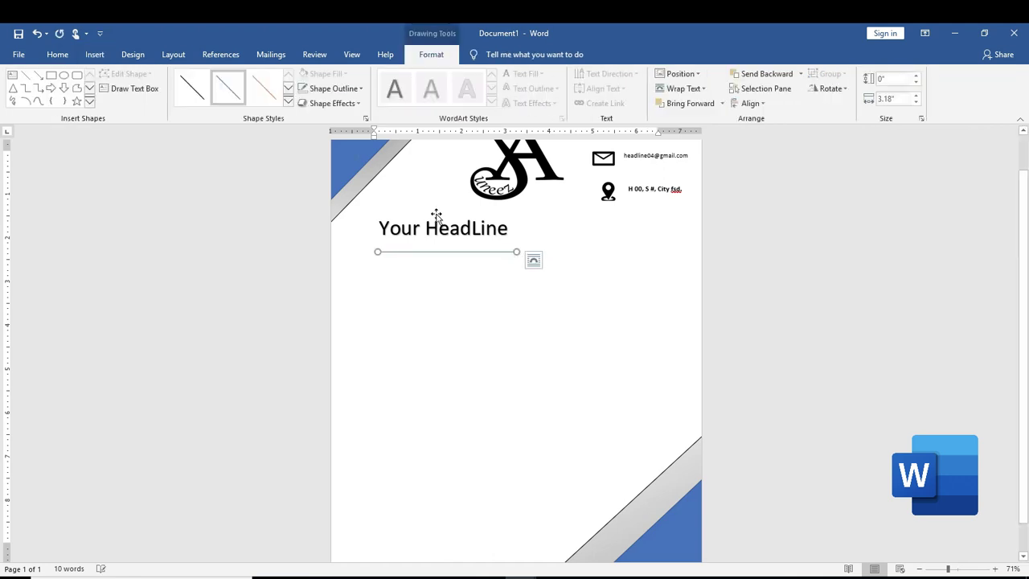
left_click(287, 102)
left_click(192, 186)
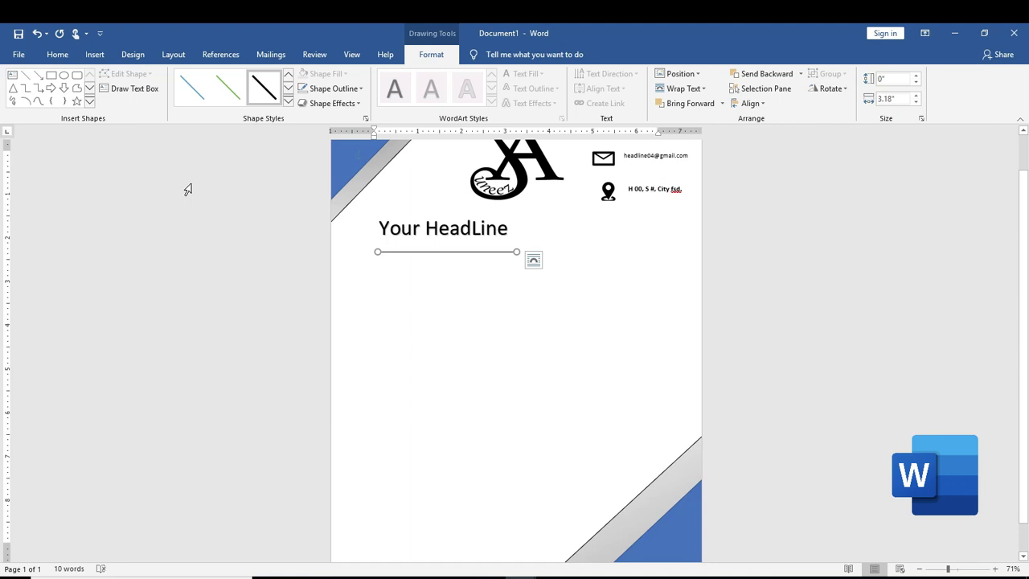
left_click(389, 287)
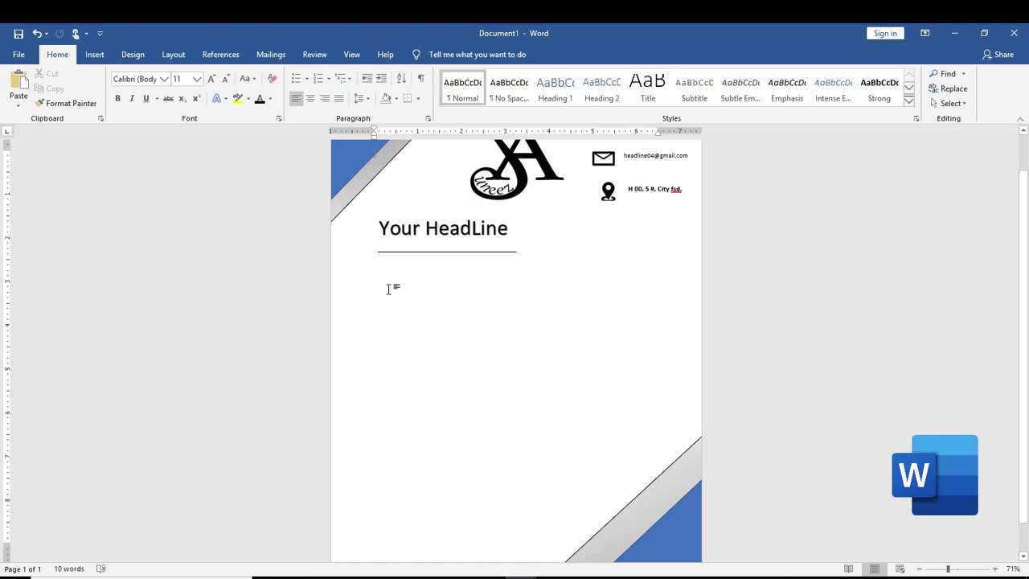
left_click(98, 55)
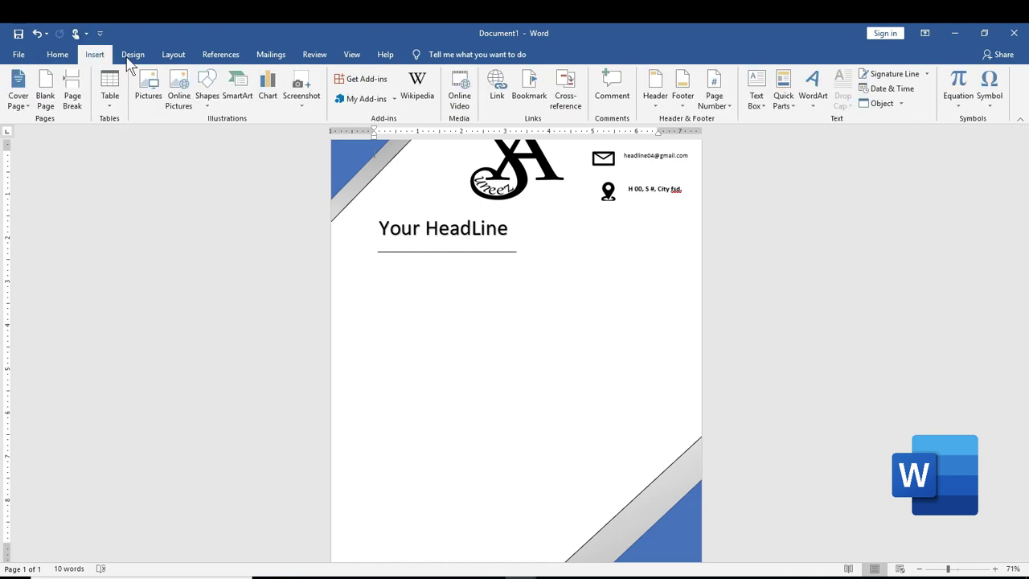
Draw a large rectangle below the rule with a black outline and No Fill
left_click(207, 89)
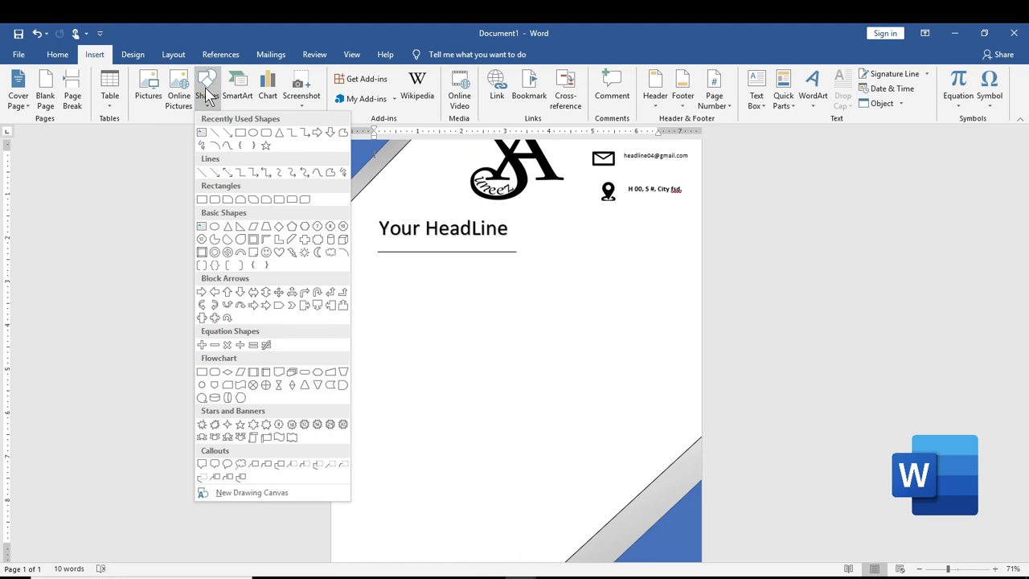
left_click(240, 132)
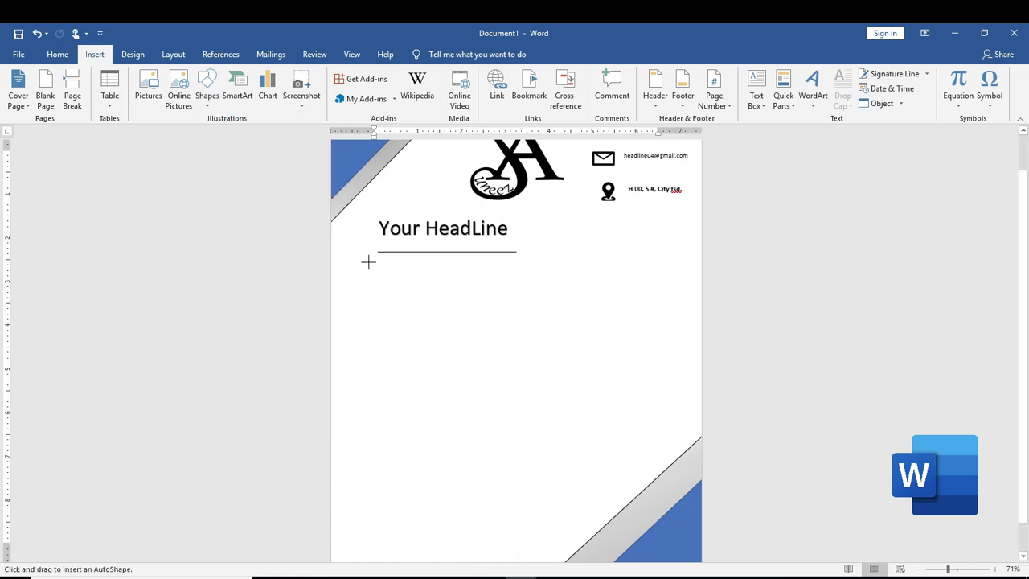
left_click_drag(368, 262, 687, 383)
left_click(301, 88)
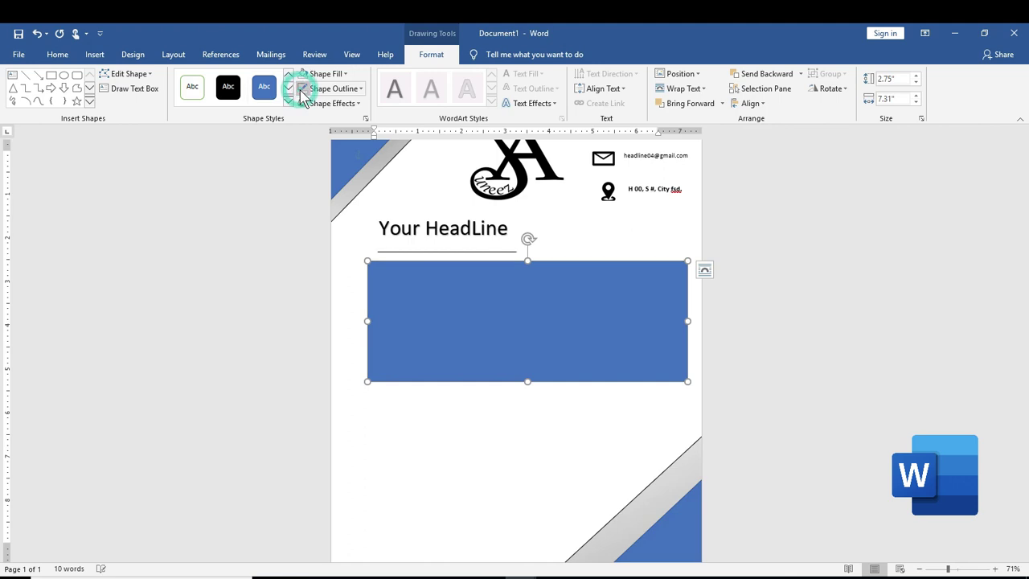
left_click(302, 90)
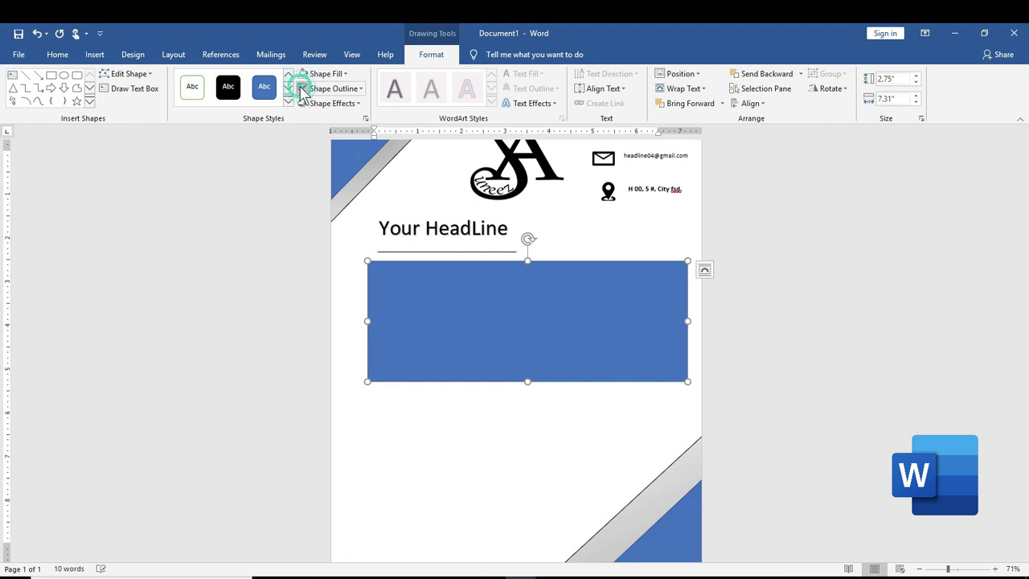
left_click(354, 90)
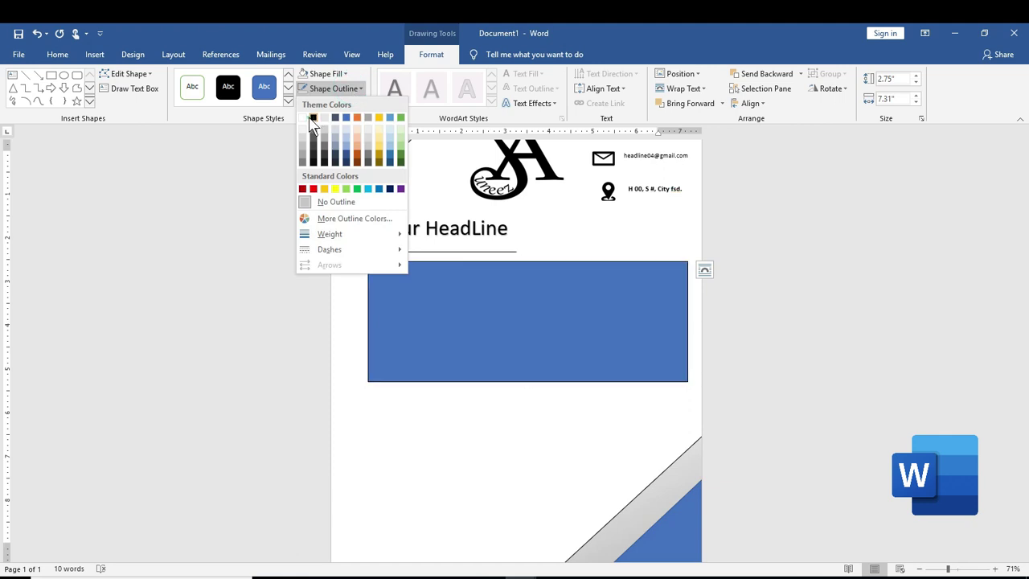
left_click(312, 118)
left_click(302, 74)
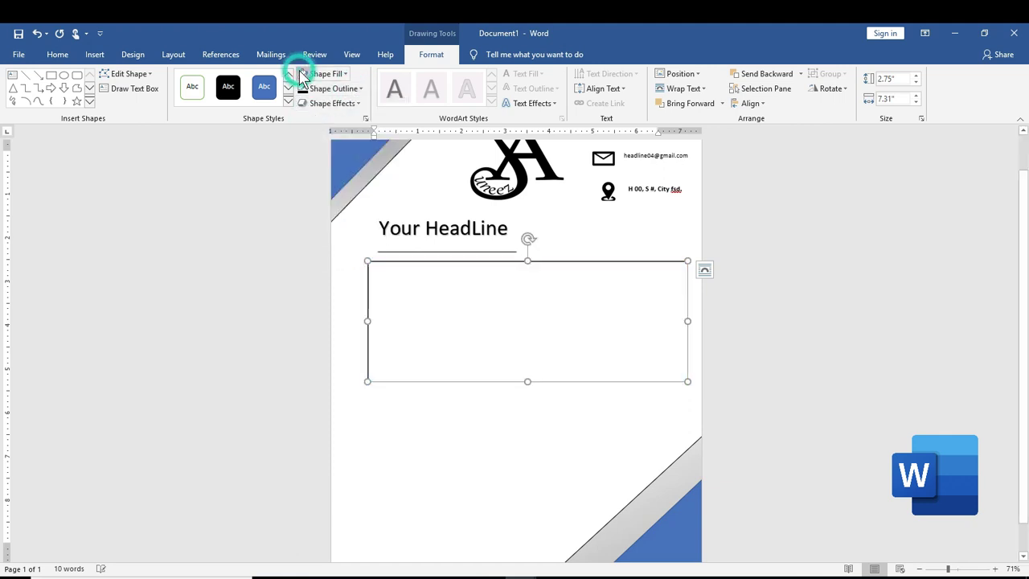
right_click(494, 312)
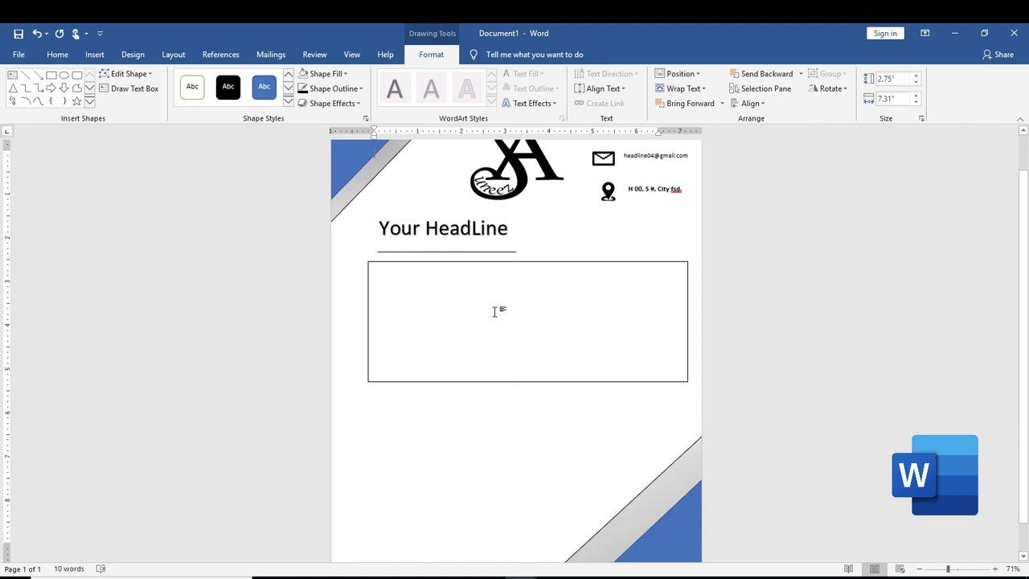
left_click(452, 263)
Make the rectangle accept text, left-aligned in 12 pt Times New Roman
right_click(453, 263)
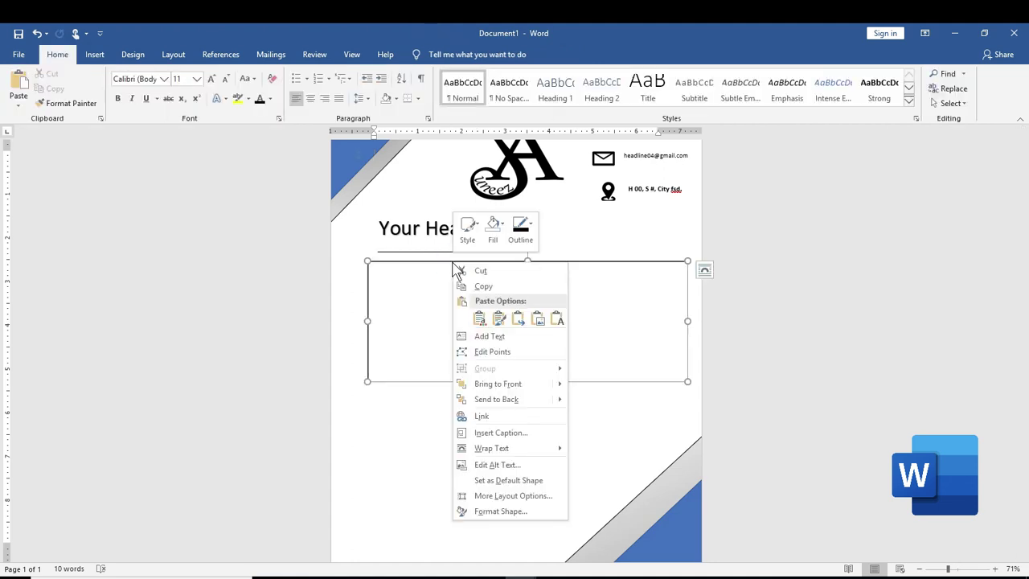
left_click(469, 336)
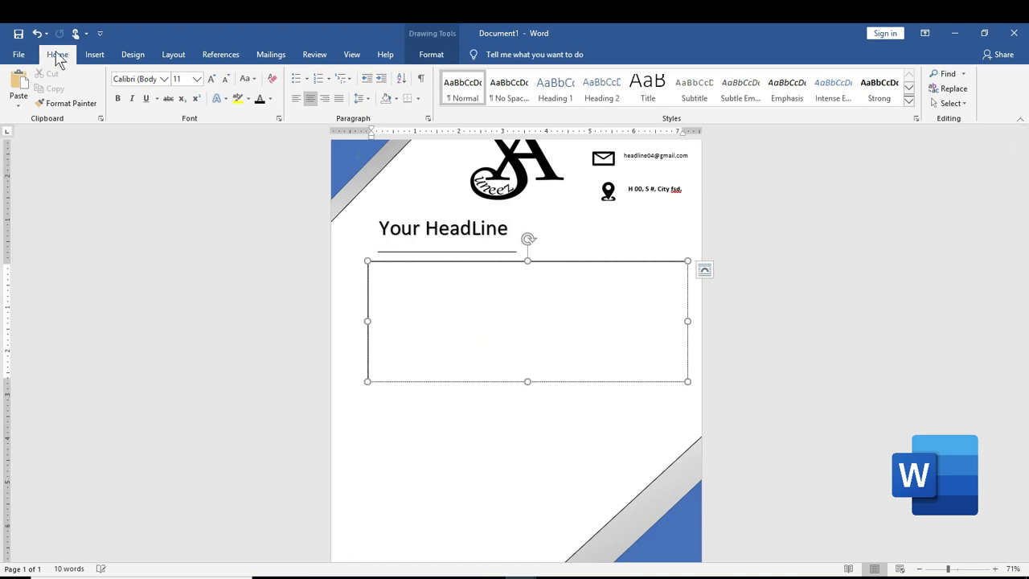
left_click(296, 100)
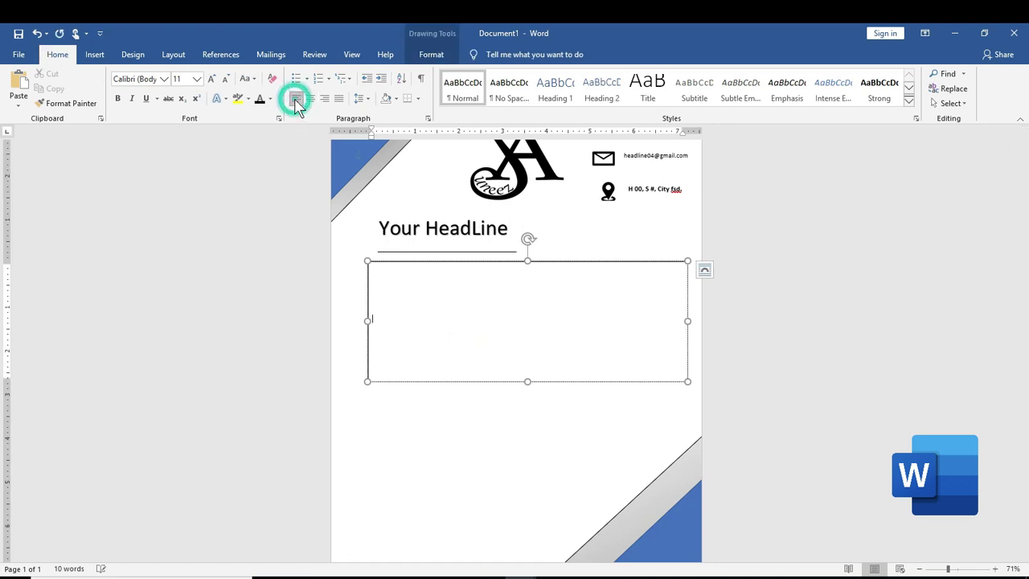
left_click(211, 79)
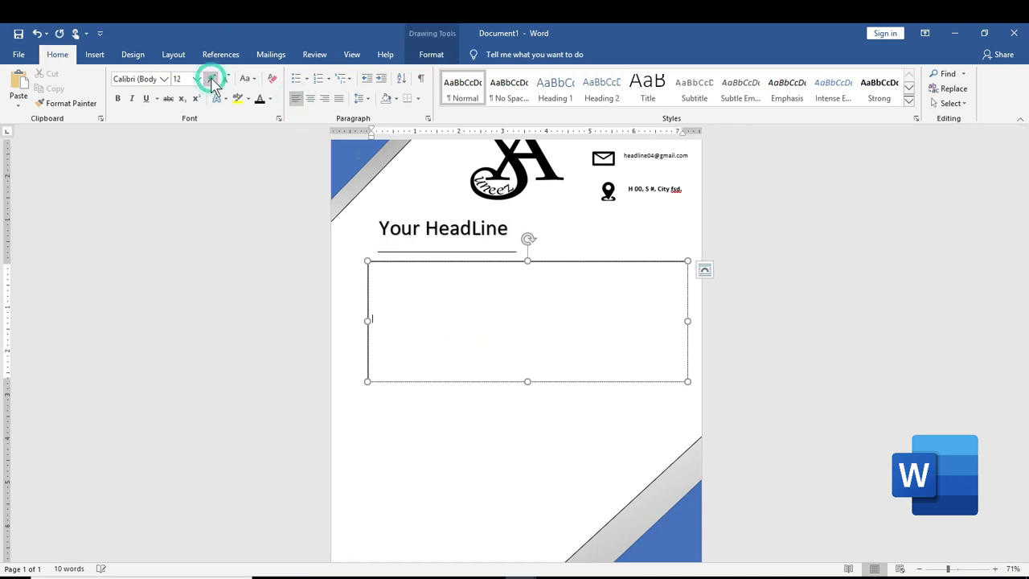
left_click(164, 79)
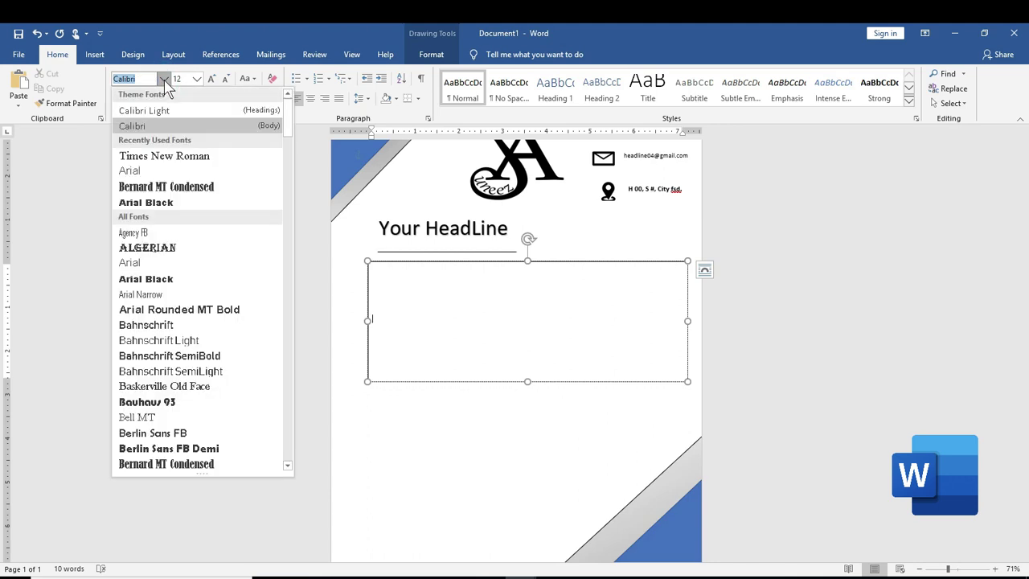
left_click(164, 155)
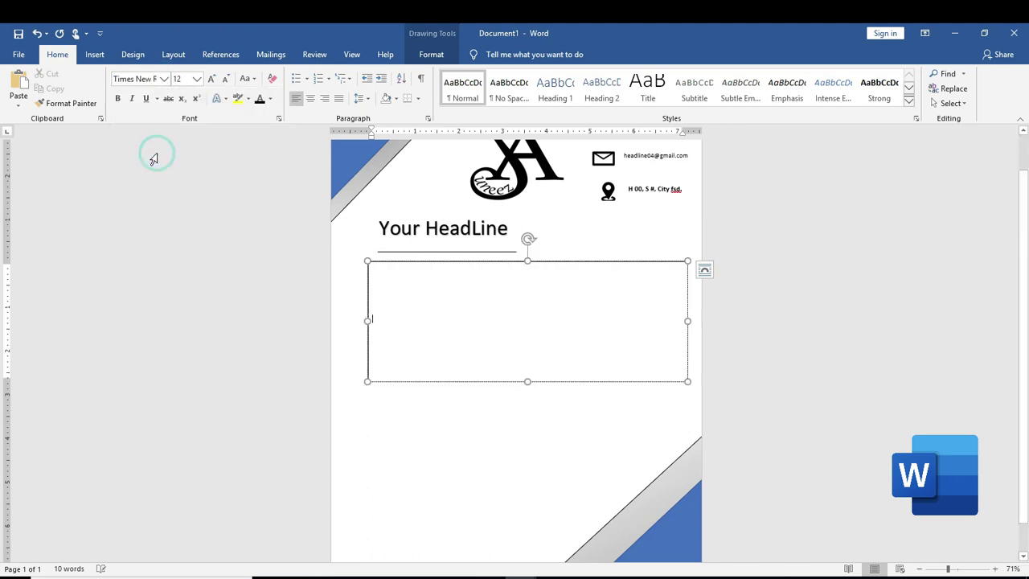
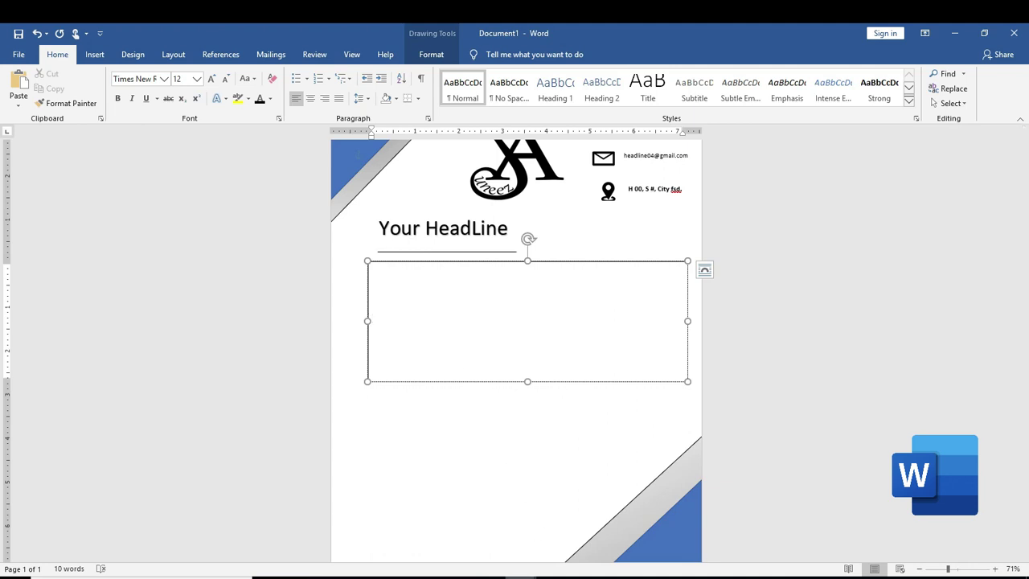
Cut the first Lorem ipsum paragraph from the finished letterhead file
left_click(466, 527)
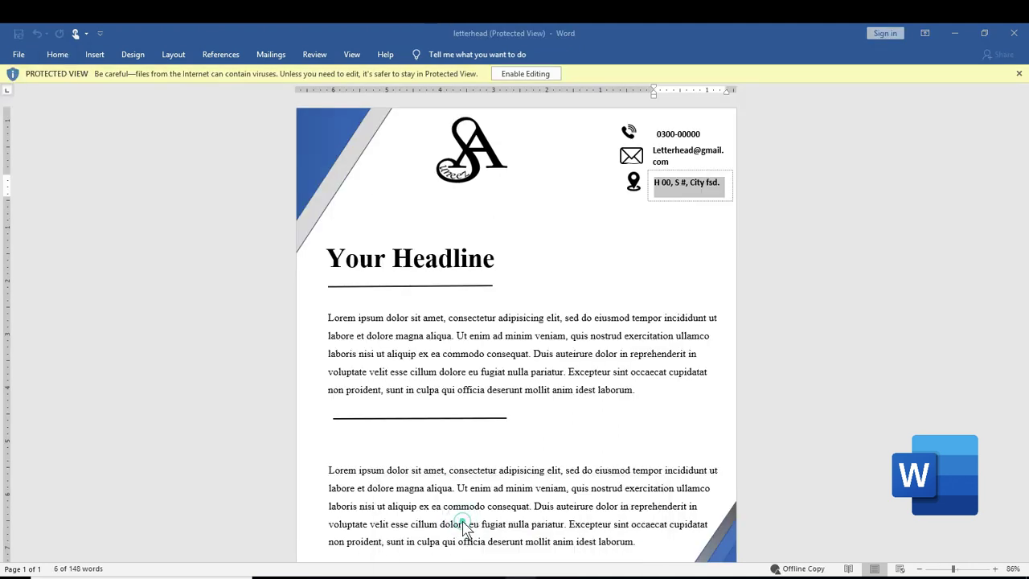
left_click(531, 354)
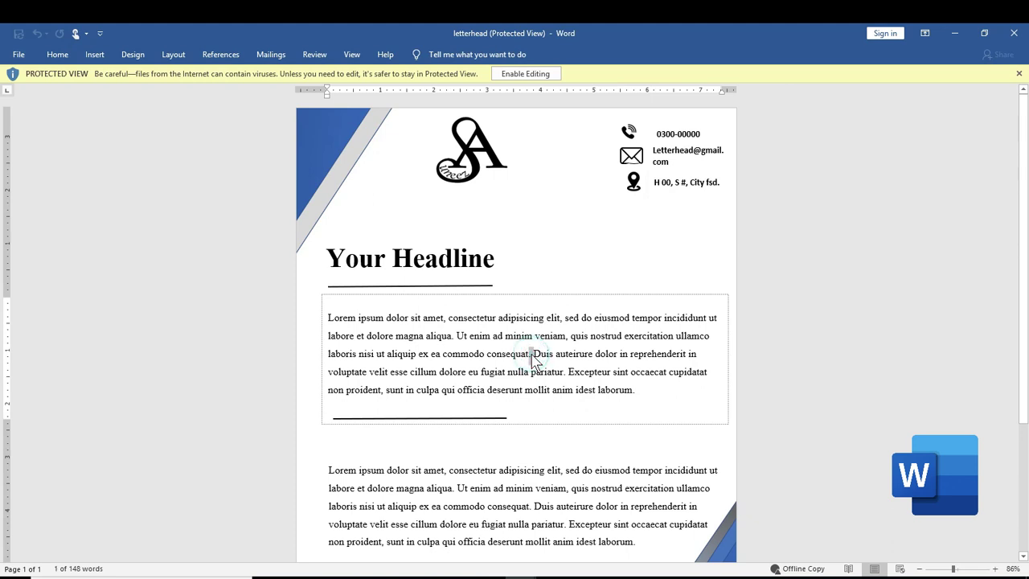
key("BackSpace")
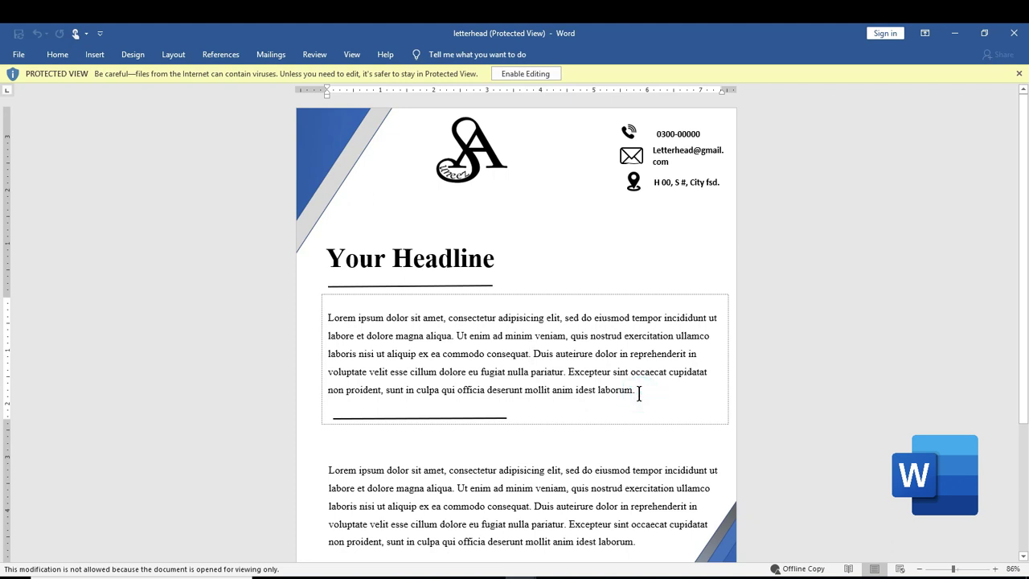
left_click_drag(640, 393, 342, 314)
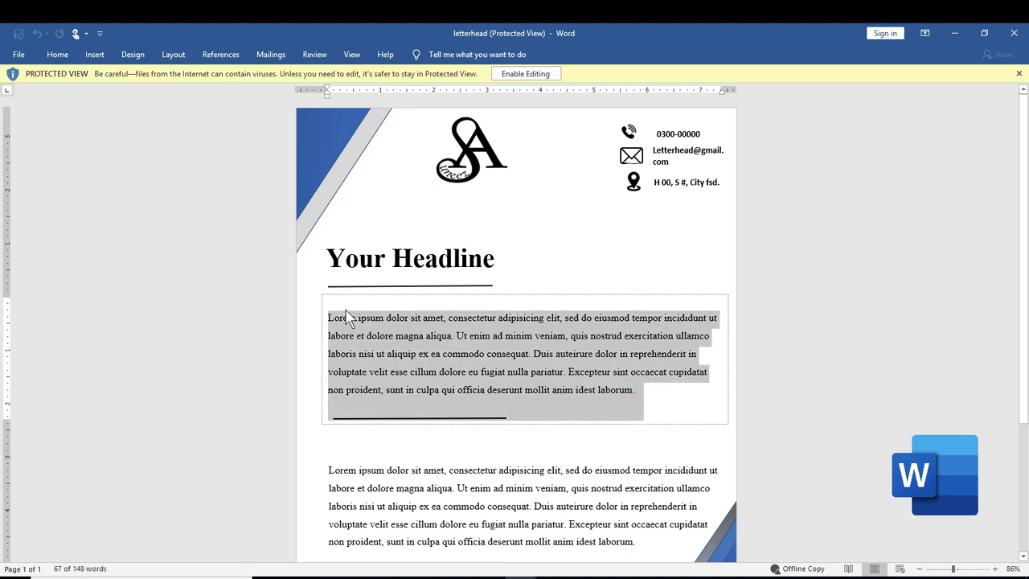
key("ctrl+x")
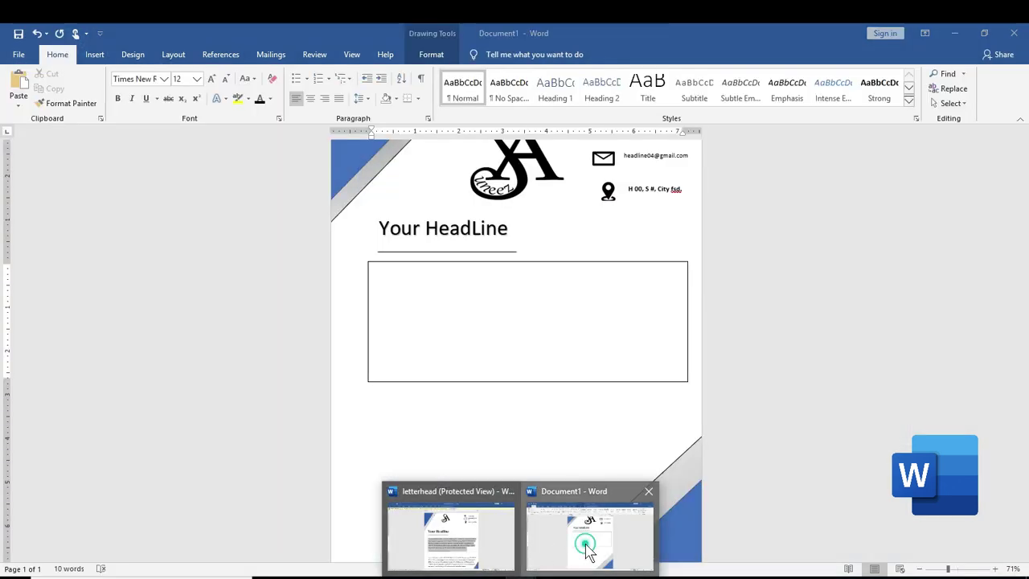
Paste the paragraph into Document1's empty text box and shrink the box to fit
left_click(585, 539)
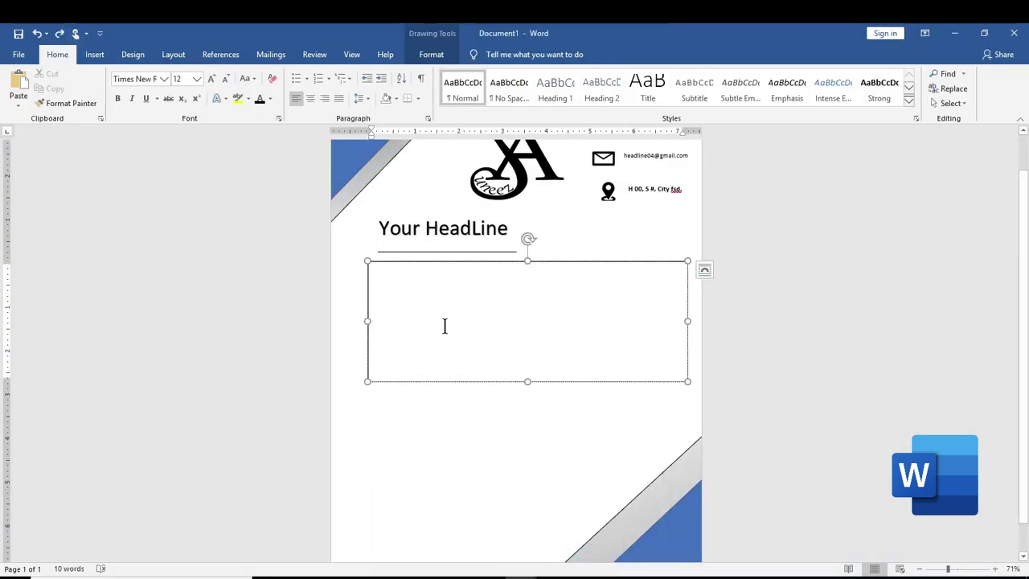
key("ctrl+v")
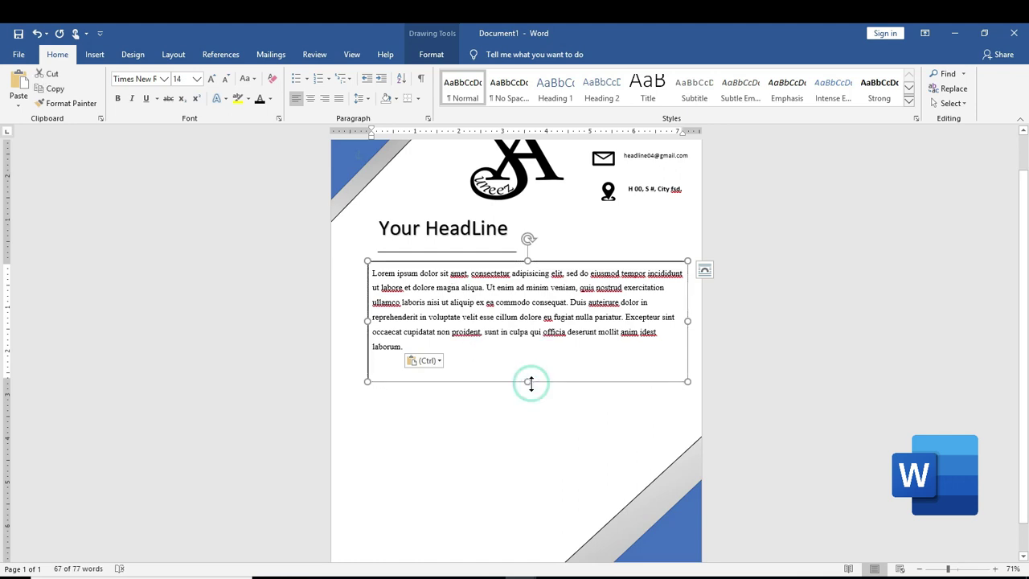
left_click_drag(530, 381, 529, 385)
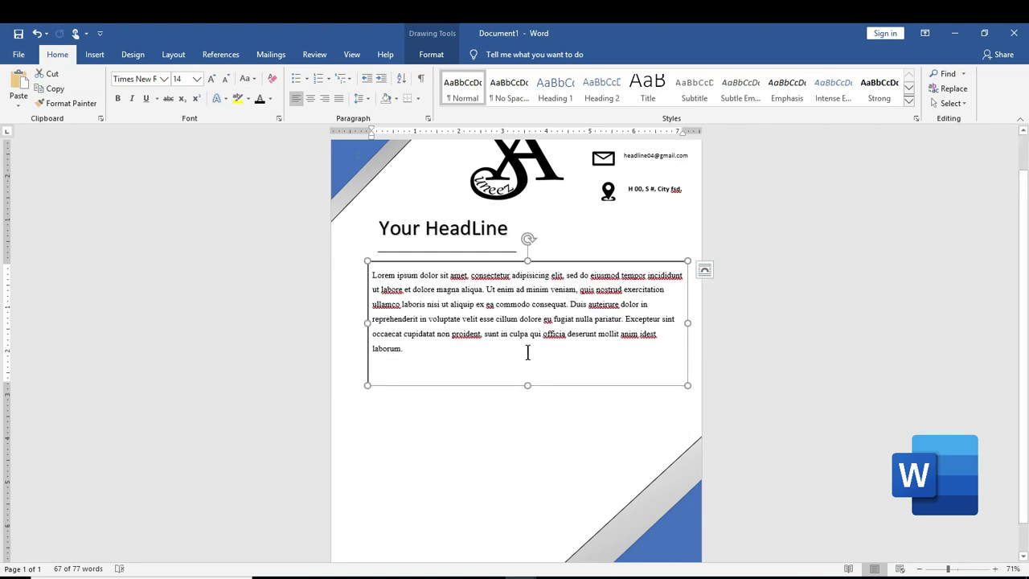
left_click(526, 384)
left_click(512, 387)
left_click_drag(513, 391, 512, 387)
left_click(491, 453)
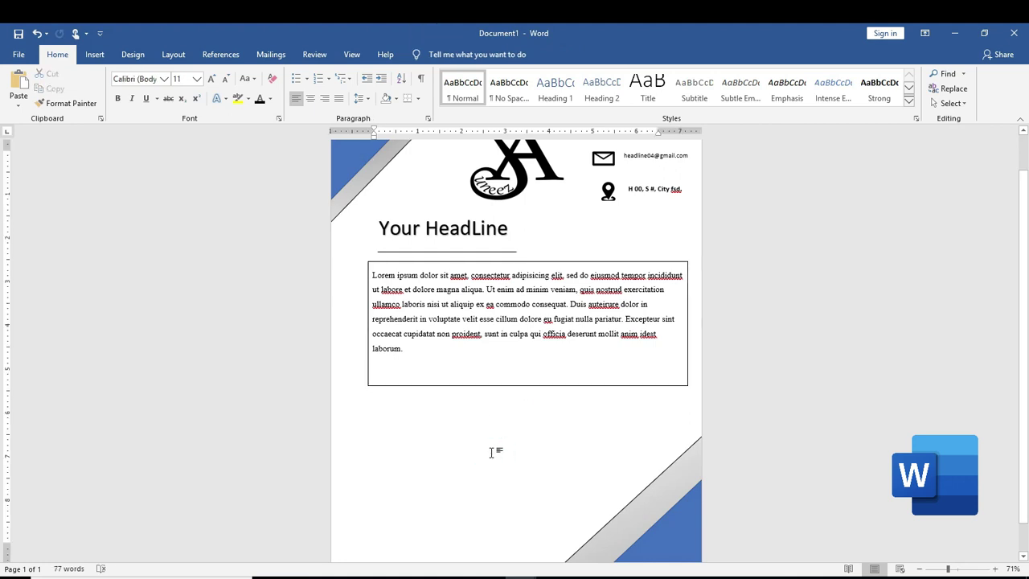
Paste a duplicate Lorem ipsum box and align it directly beneath the first box
key("ctrl+v")
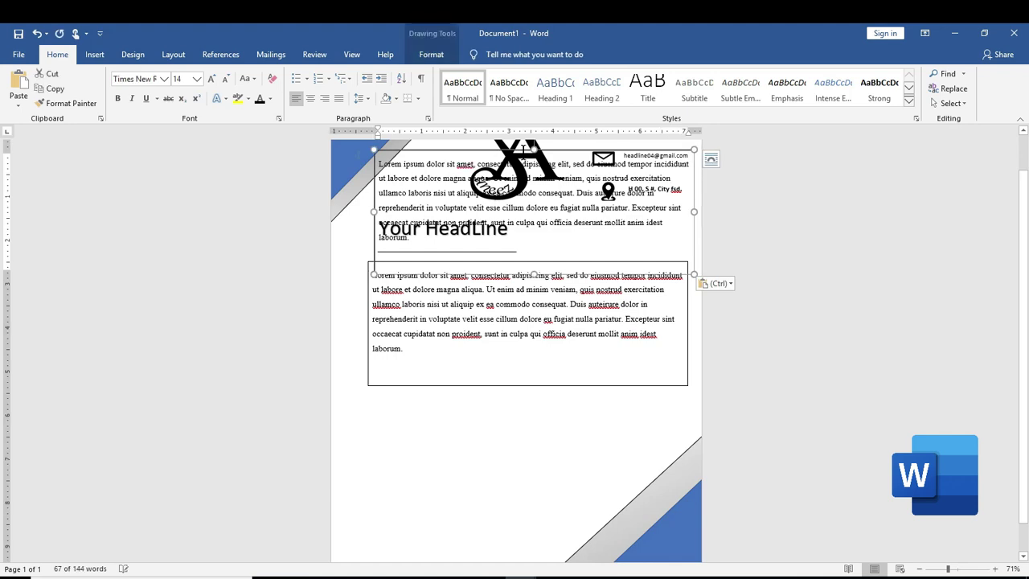
mouse_move(526, 148)
left_mouse_down()
mouse_move(497, 378)
mouse_move(521, 388)
left_mouse_up()
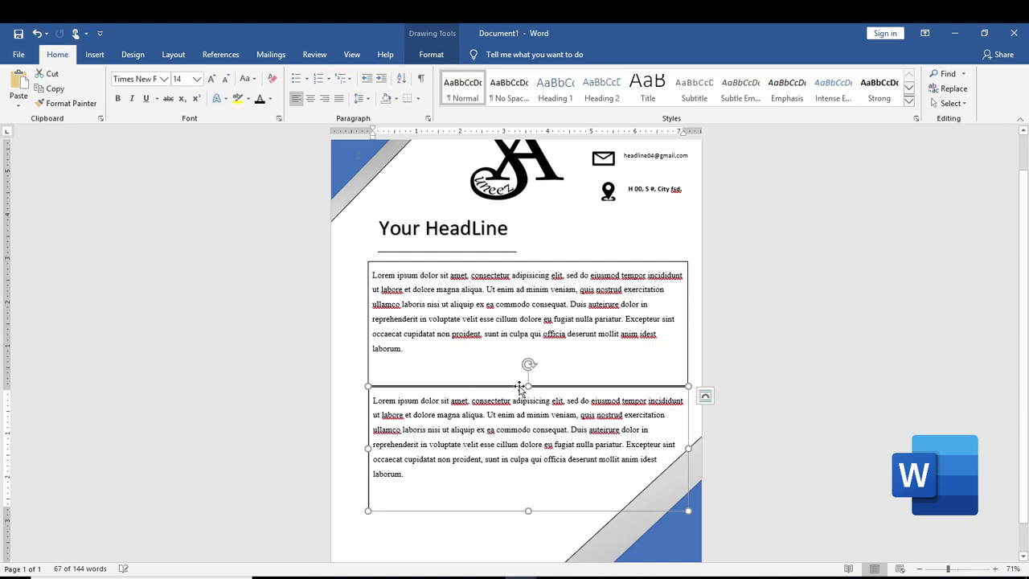
double_click(520, 387)
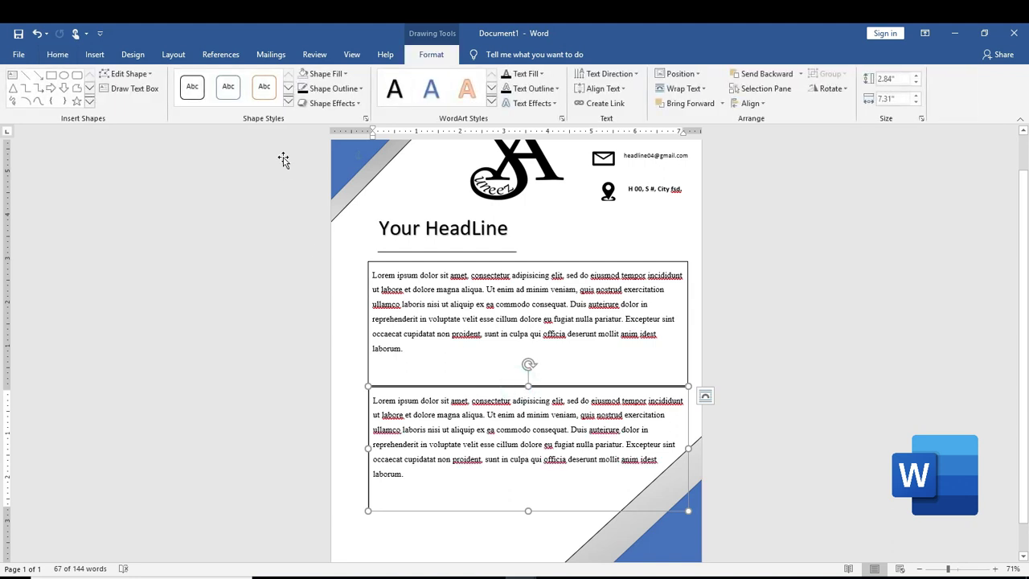
Set both Lorem ipsum boxes to No Outline, then check the Your HeadLine box
left_click(360, 89)
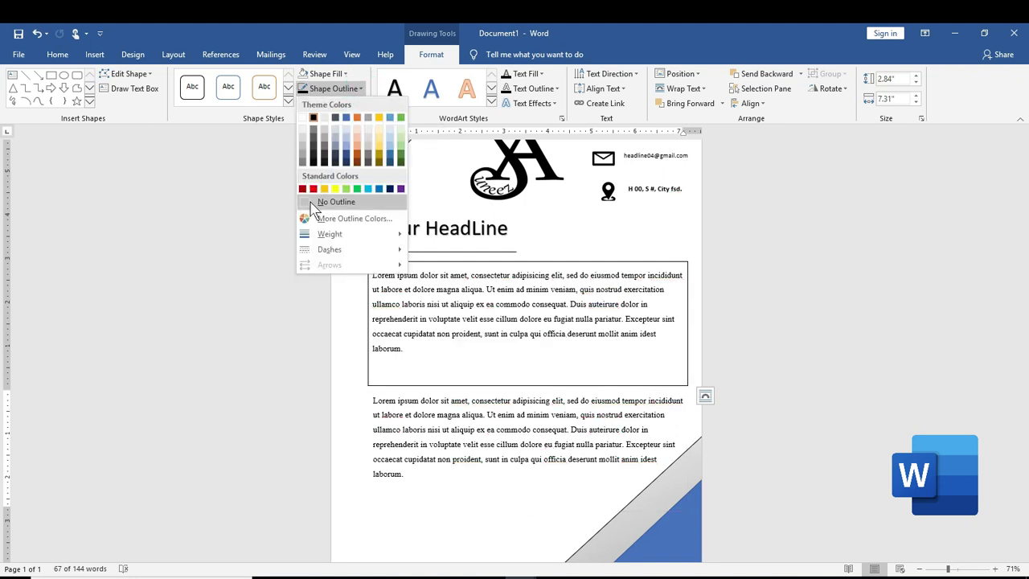
left_click(310, 201)
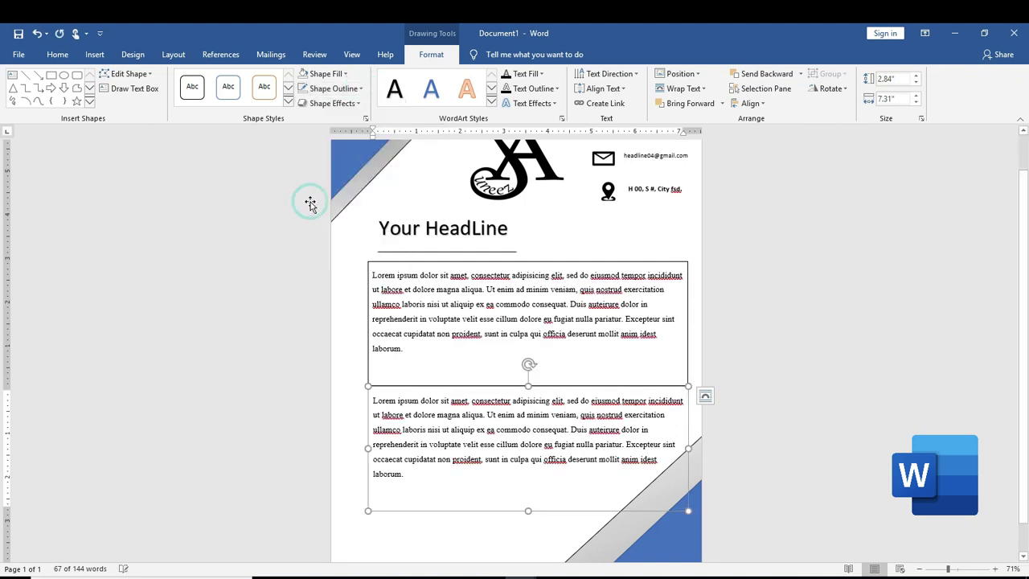
left_click(370, 263)
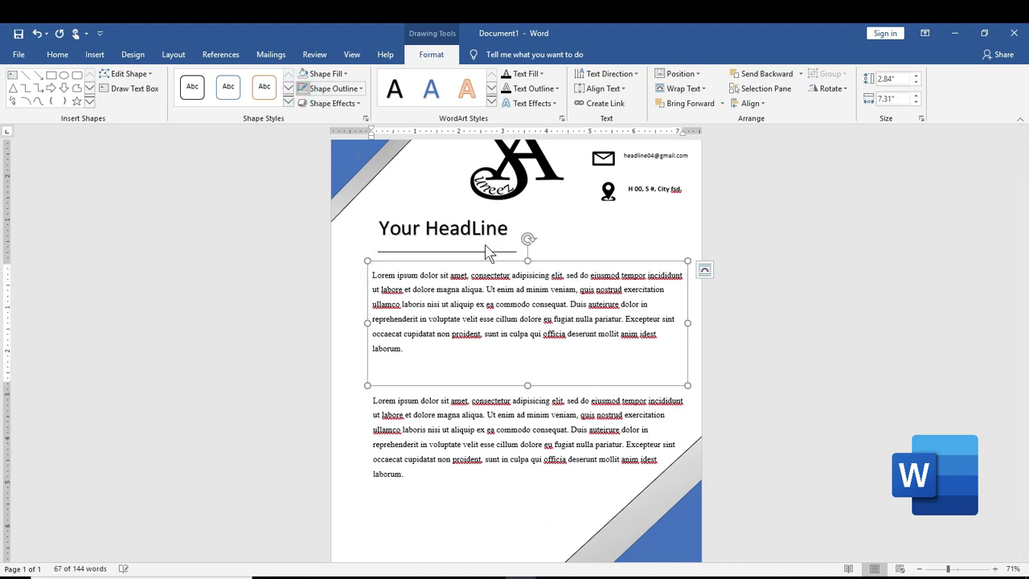
left_click(486, 251)
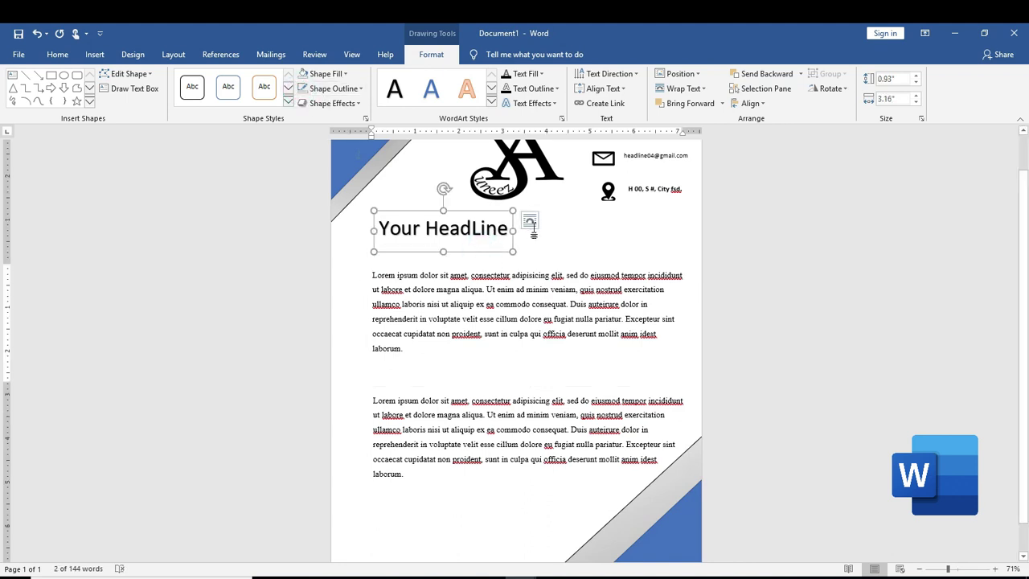
left_click(543, 224)
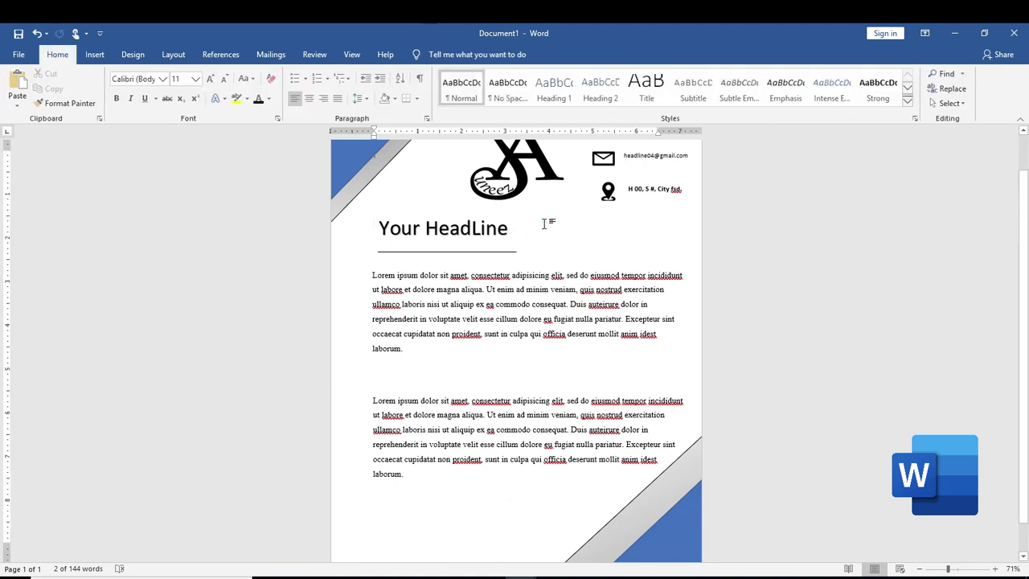
left_click(501, 252)
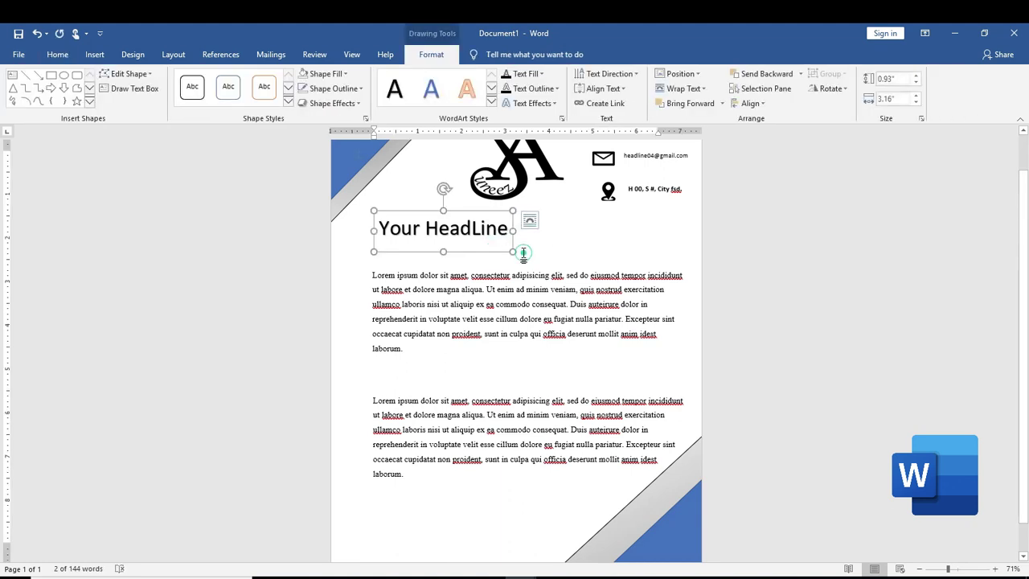
left_click(514, 254)
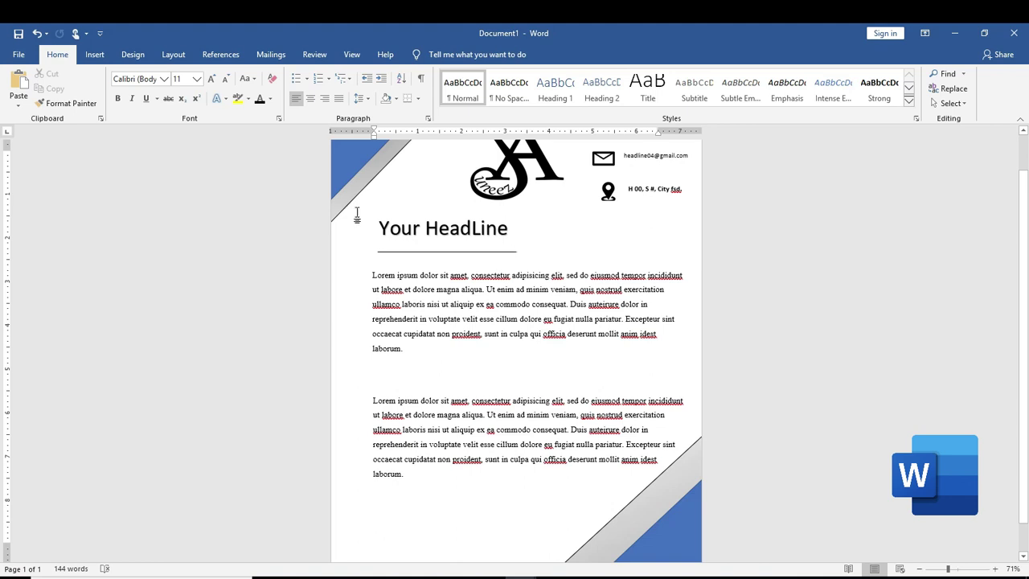
left_click(94, 54)
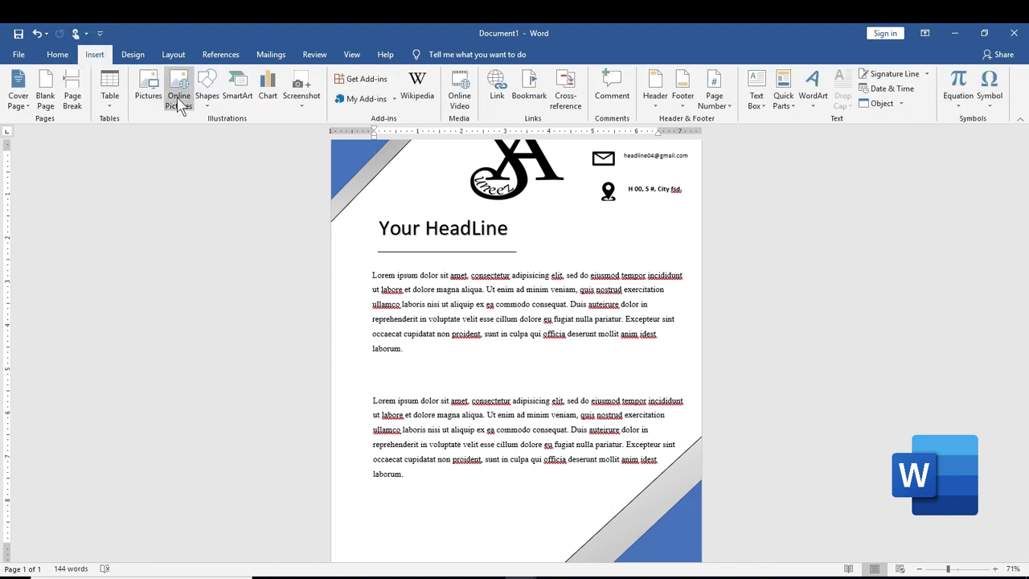
Draw a black horizontal line between the two Lorem ipsum paragraphs
left_click(206, 87)
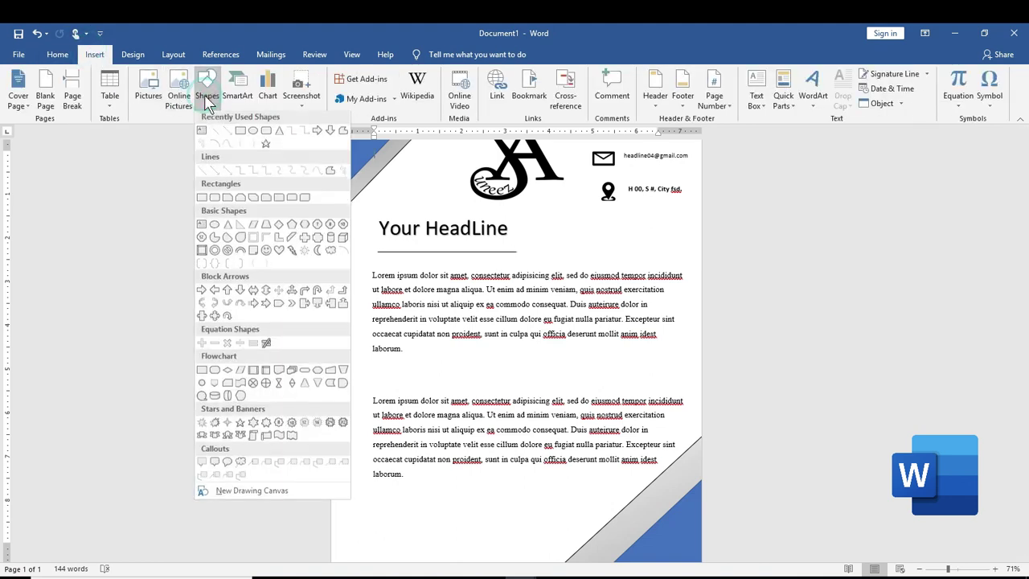
left_click(203, 171)
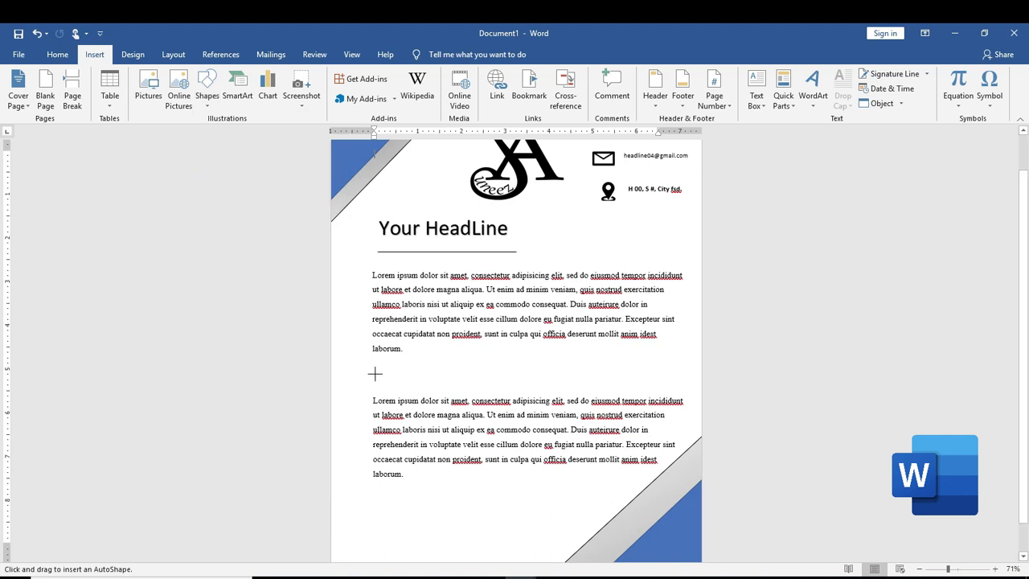
left_click_drag(374, 366, 525, 366)
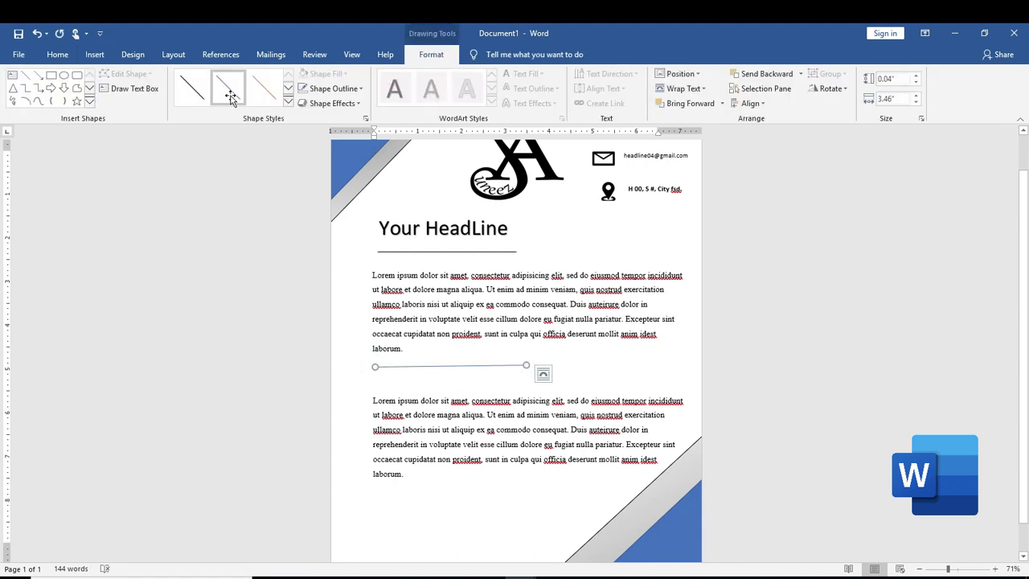
left_click(288, 102)
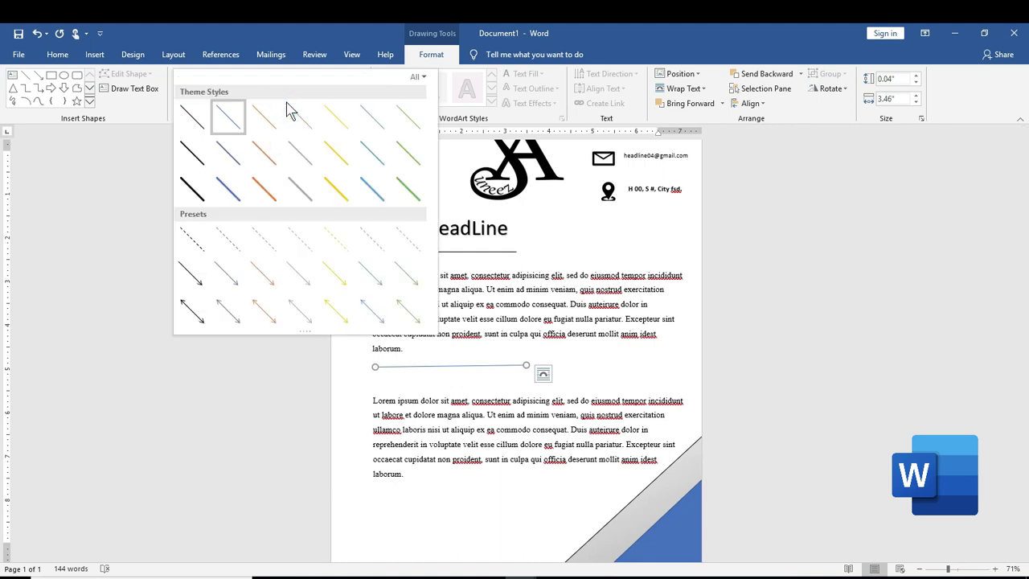
left_click(193, 186)
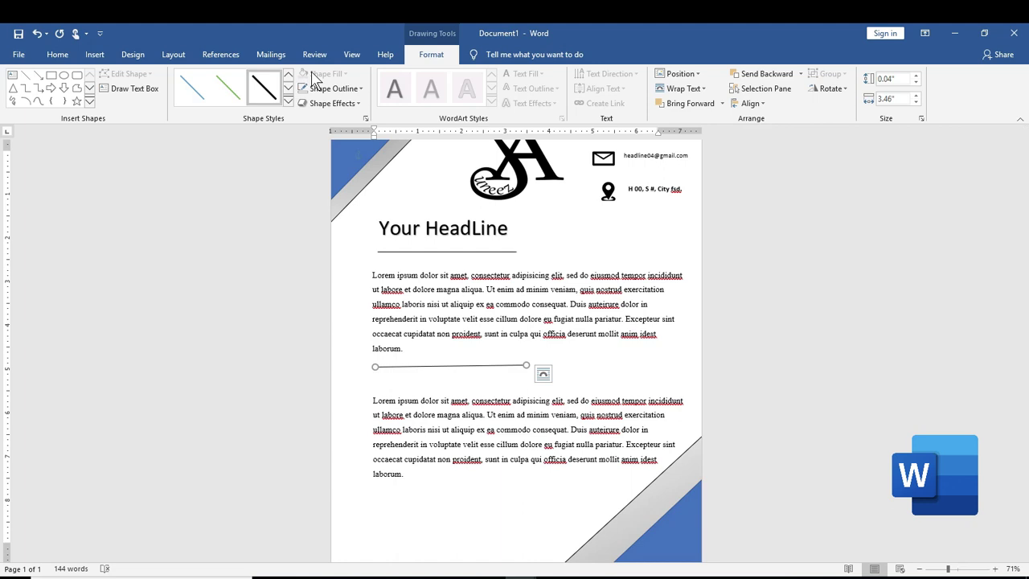
left_click(358, 91)
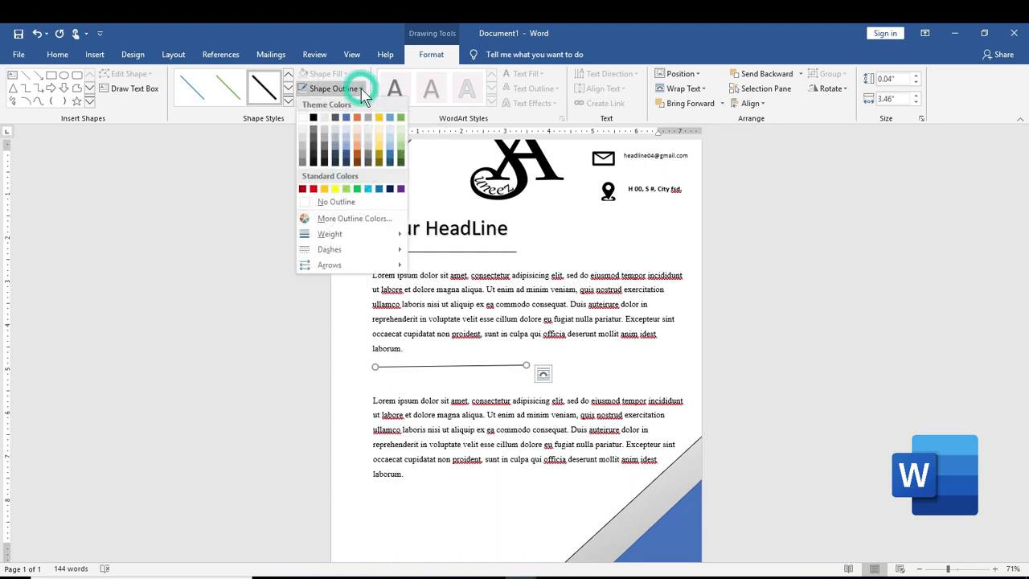
left_click(316, 119)
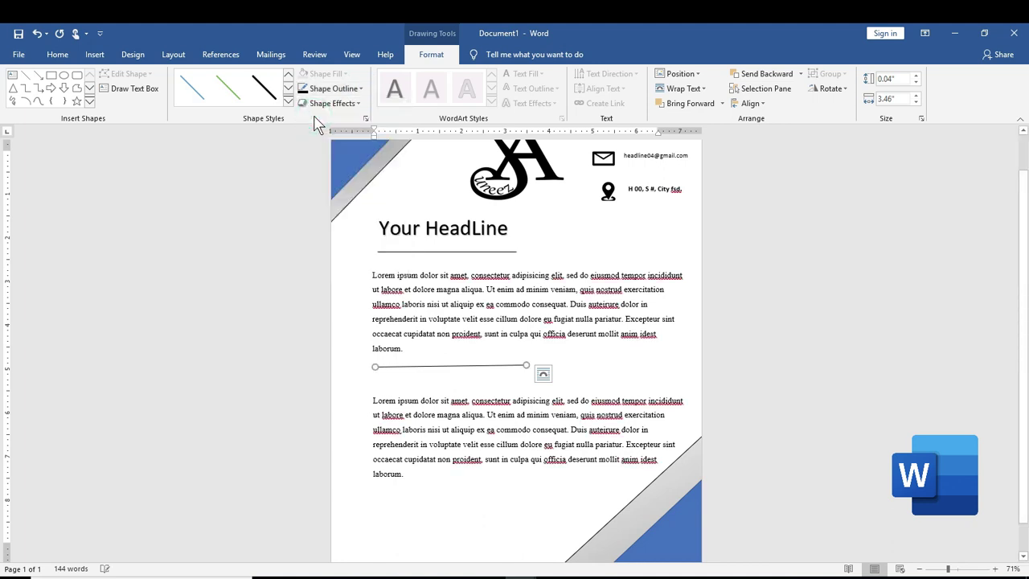
Adjust the divider line's right end so it spans about 3.46 inches
left_click(572, 380)
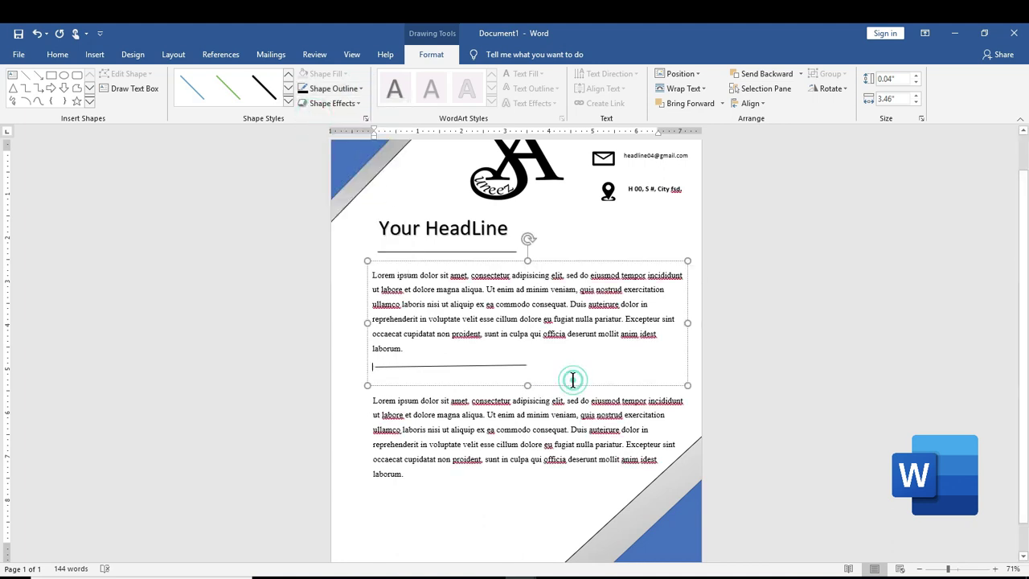
left_click(509, 367)
left_click_drag(525, 366, 525, 366)
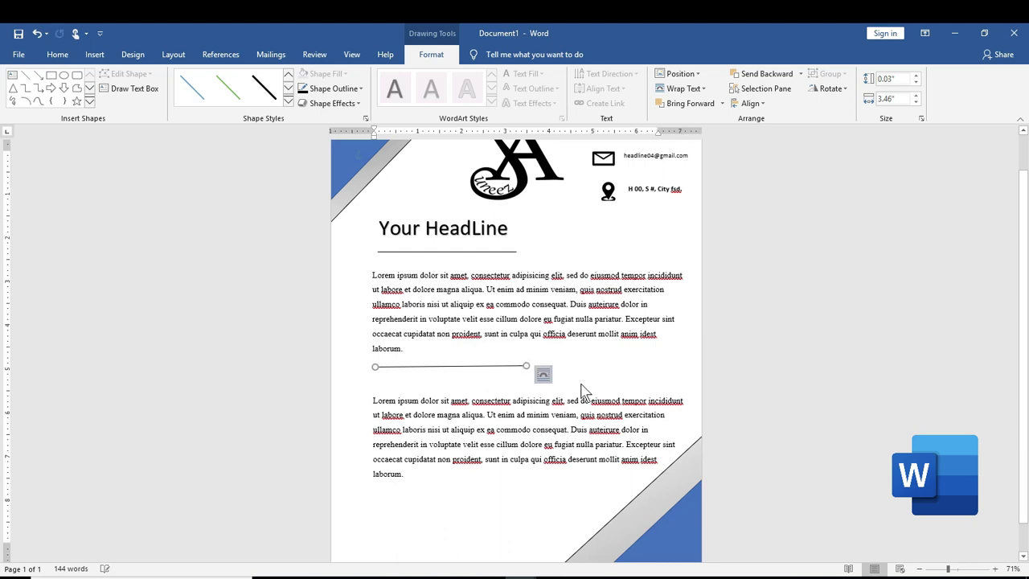
left_click(598, 370)
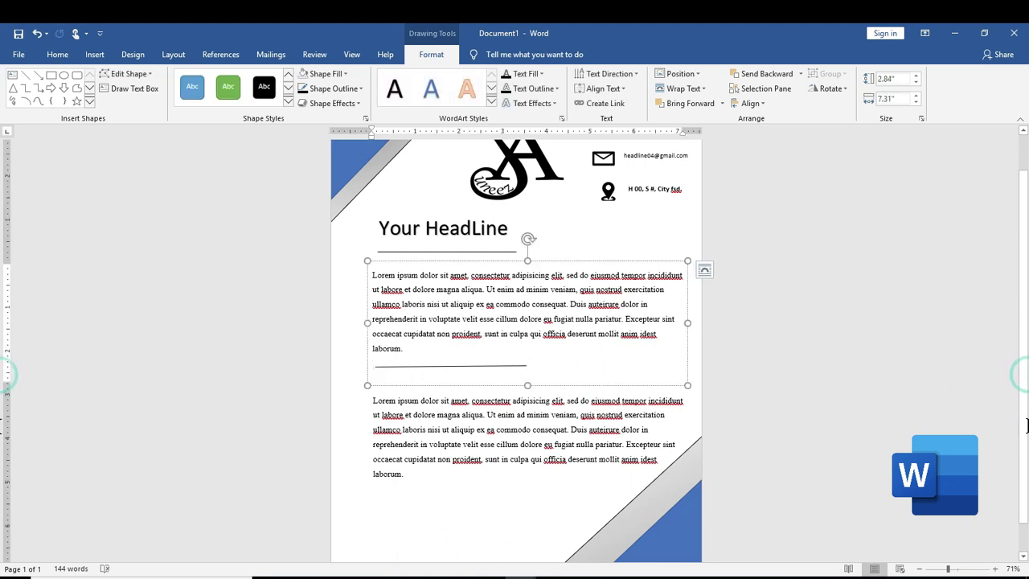
scroll(4, 374, "down", 1)
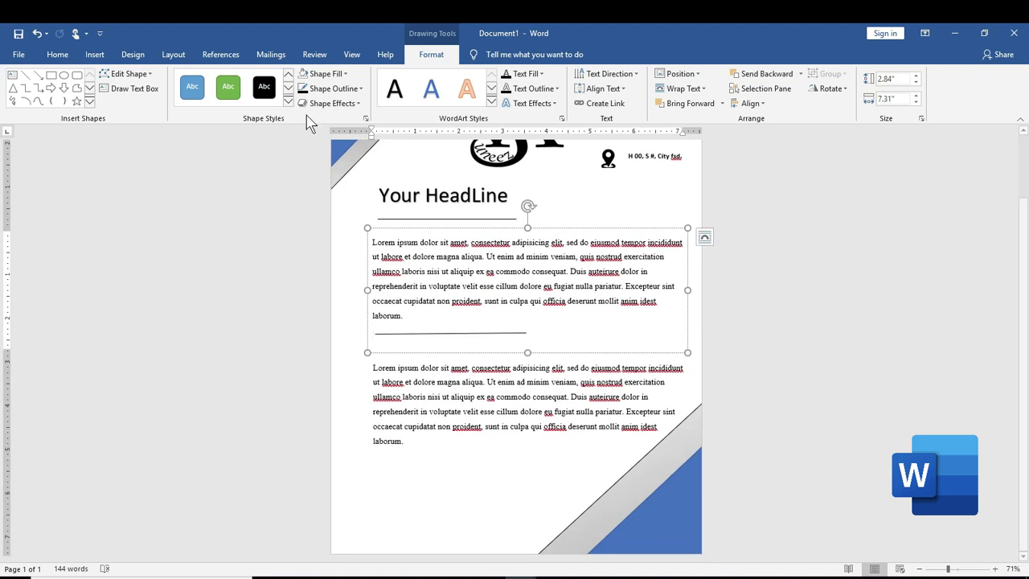
Draw a white, thinly outlined rectangle beneath the second paragraph
left_click(50, 76)
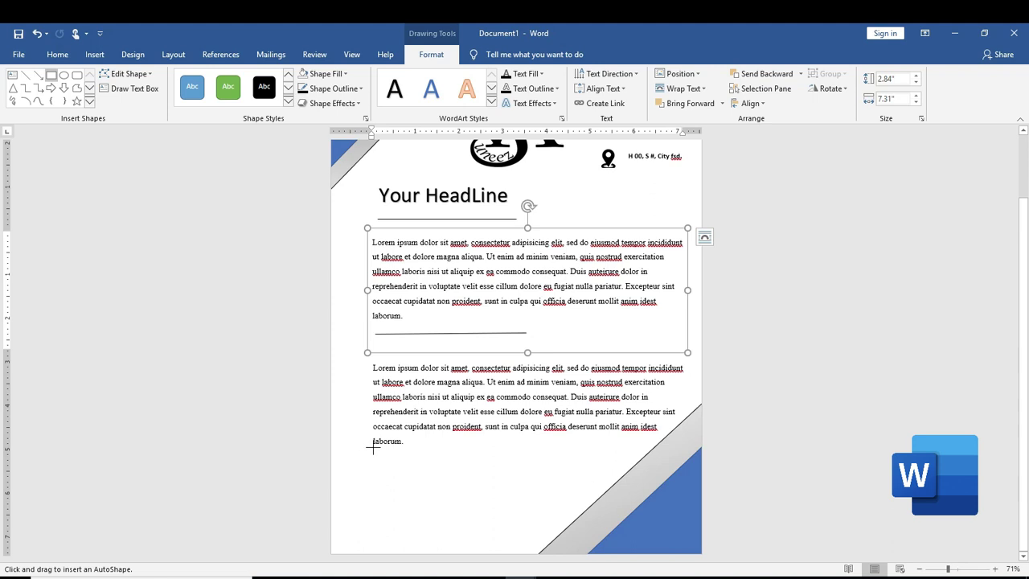
mouse_move(370, 450)
left_mouse_down()
mouse_move(504, 464)
mouse_move(540, 498)
left_mouse_up()
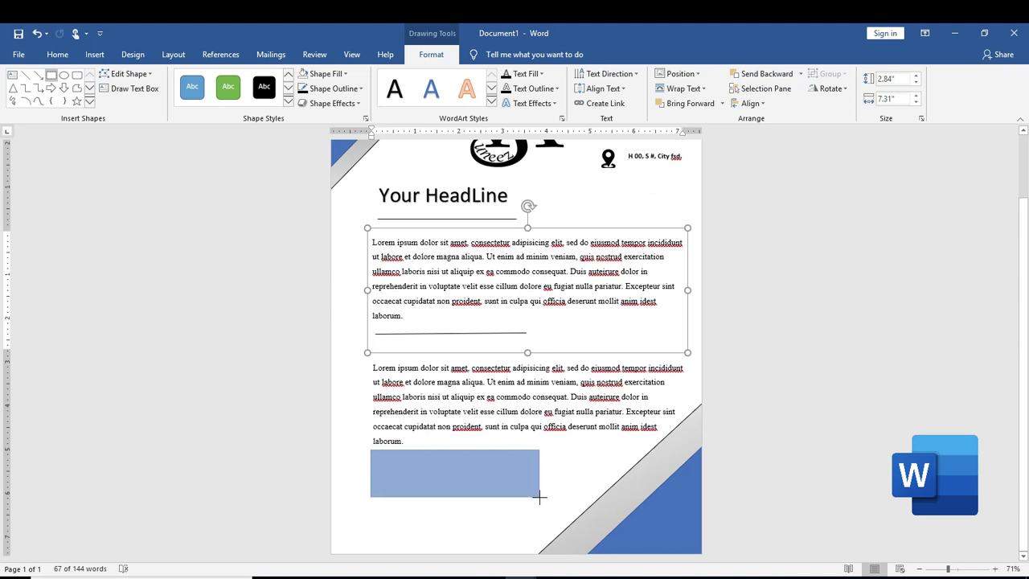
left_click_drag(540, 497, 546, 499)
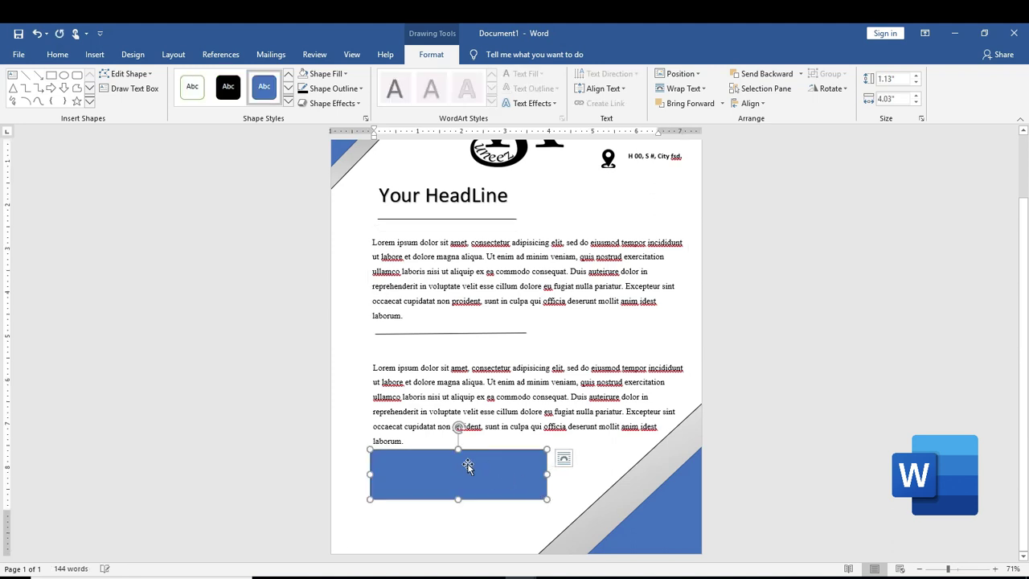
left_click(301, 73)
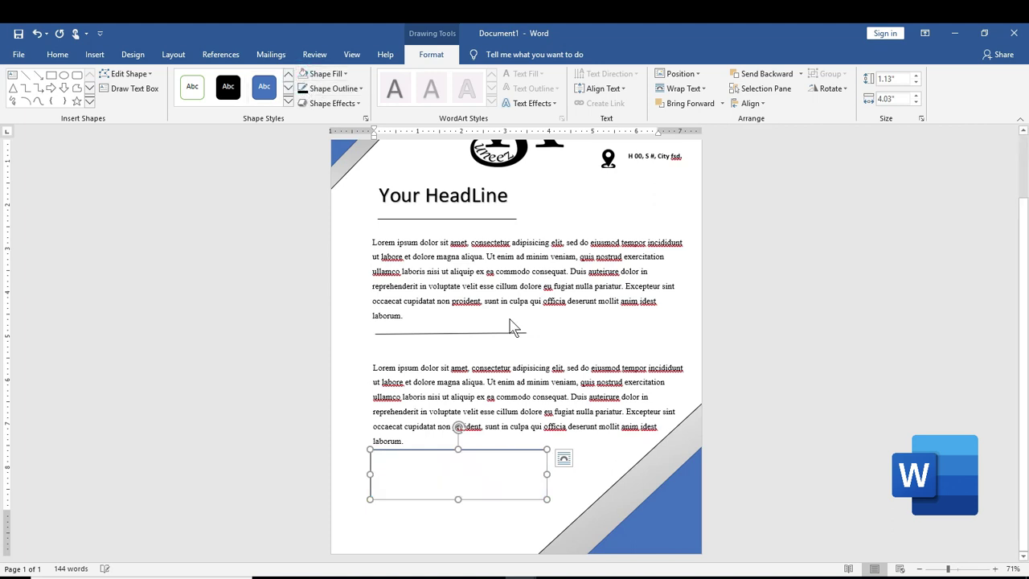
Copy the words 'Lorem ipsum' from the second paragraph and select the empty rectangle
left_click(416, 367)
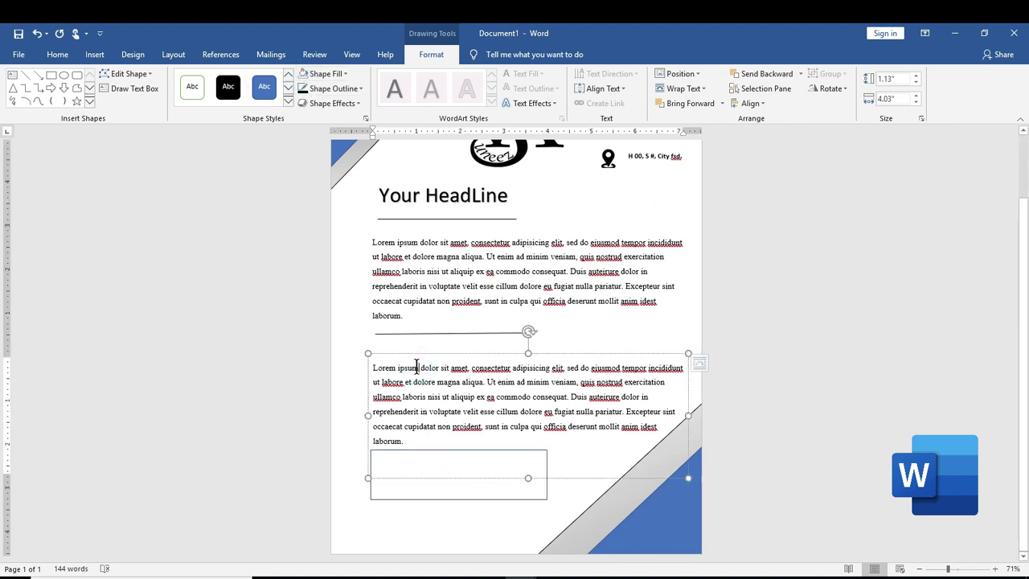
left_click(370, 368, "shift")
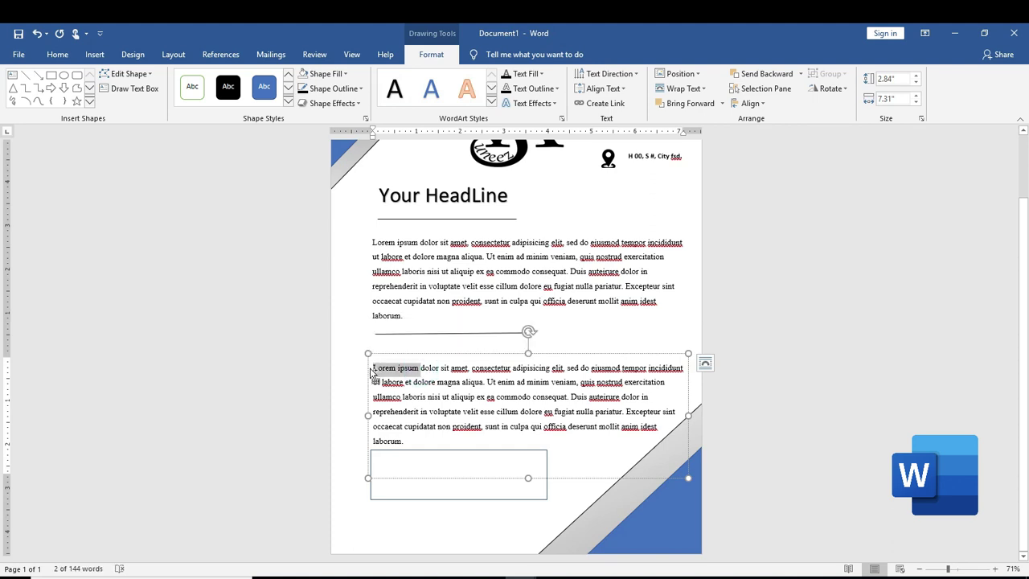
left_click(435, 465)
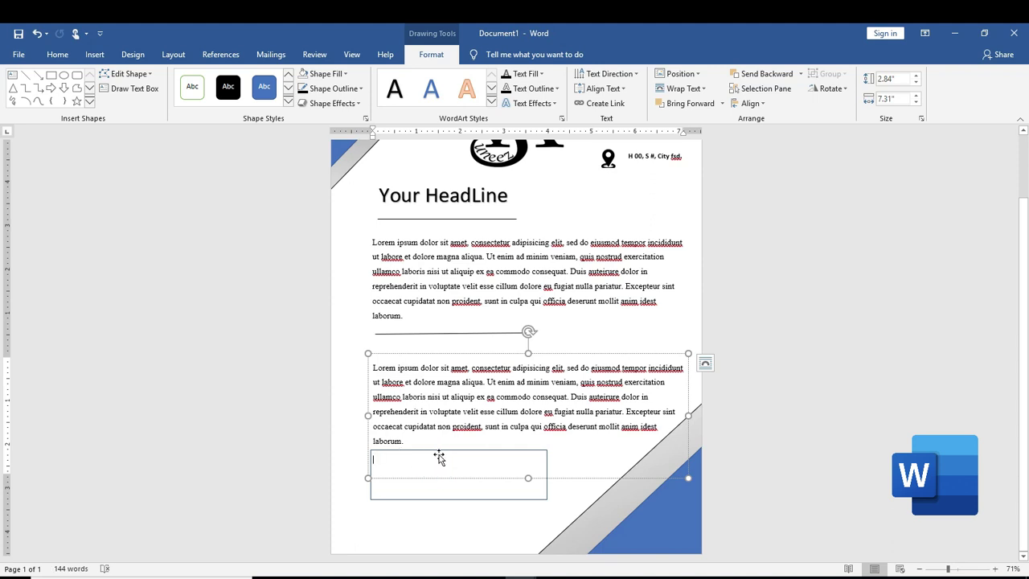
left_click(438, 449)
left_click(441, 451)
left_click(441, 451)
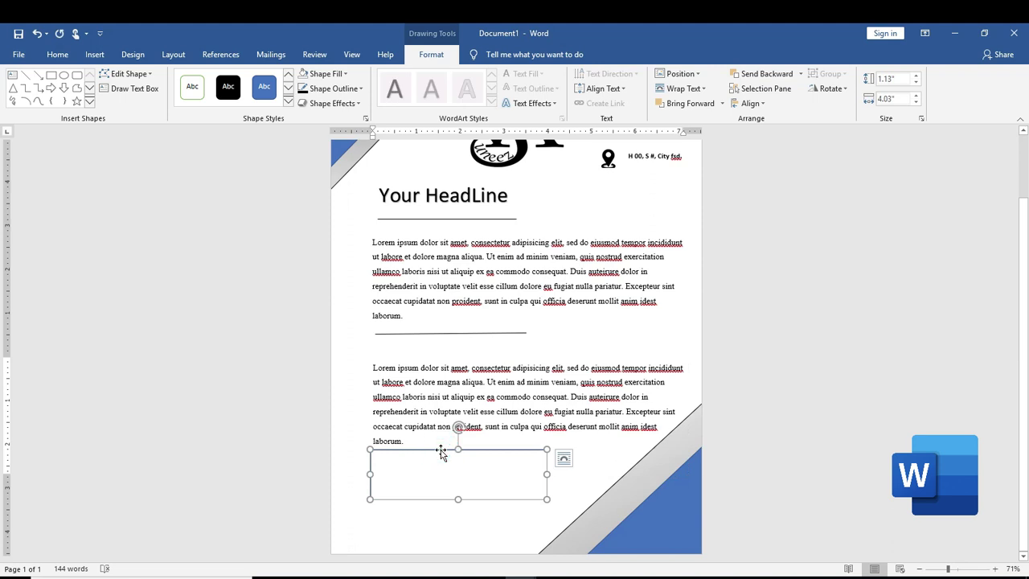
Make the rectangle hold text, preset to bold italic at 12 pt
right_click(441, 454)
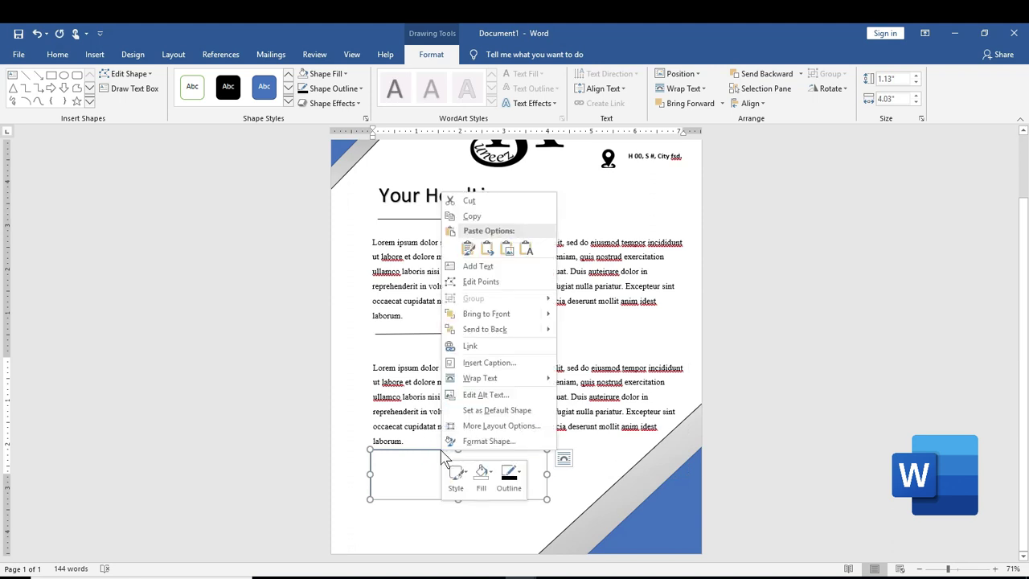
left_click(486, 266)
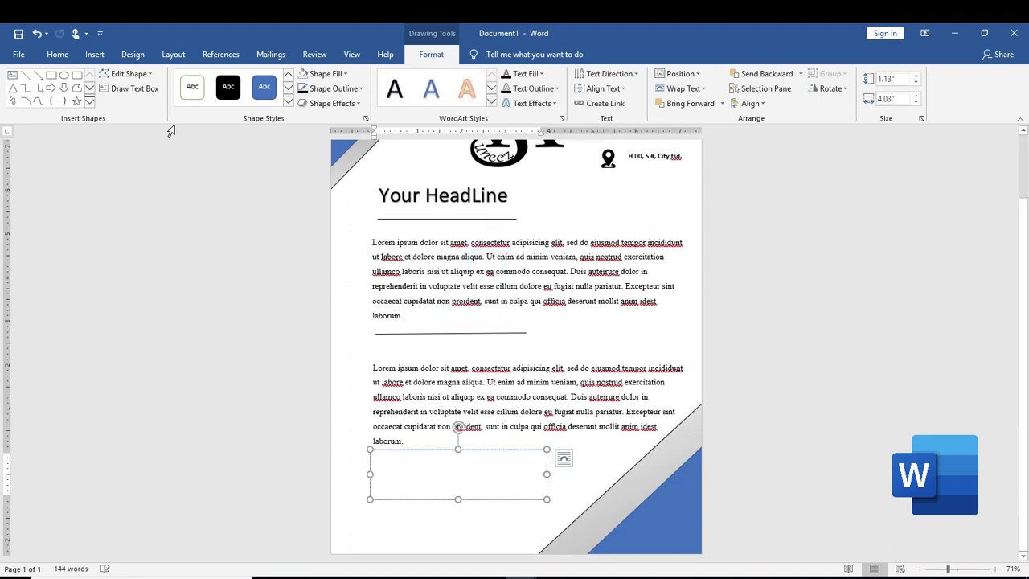
left_click(53, 54)
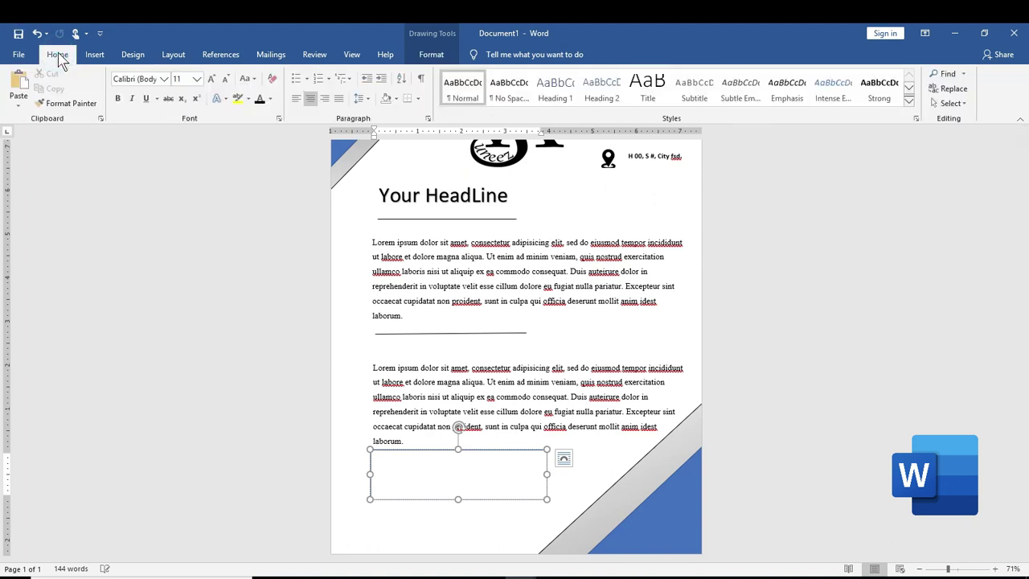
left_click(211, 78)
left_click(117, 98)
left_click(133, 98)
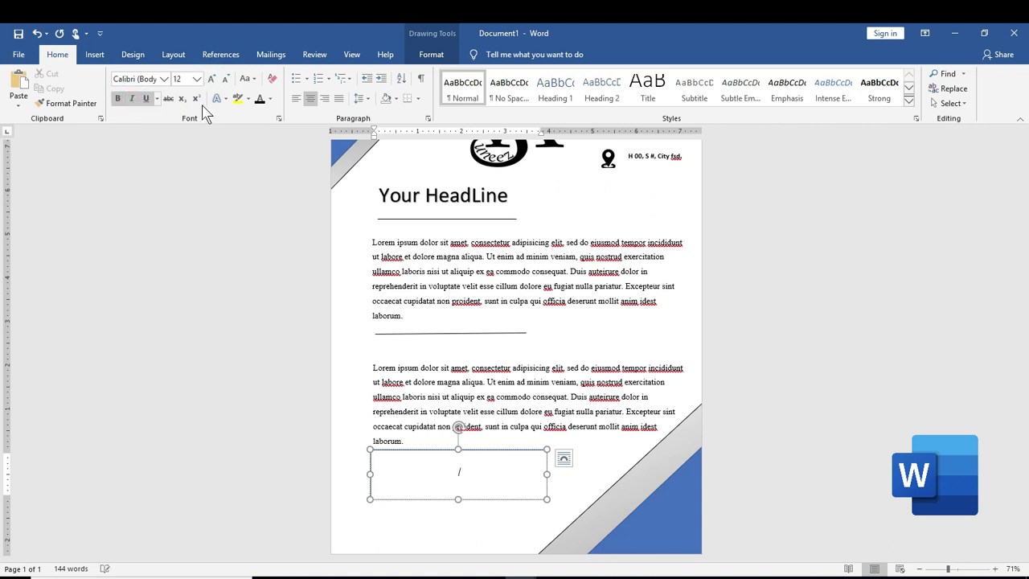
left_click(258, 98)
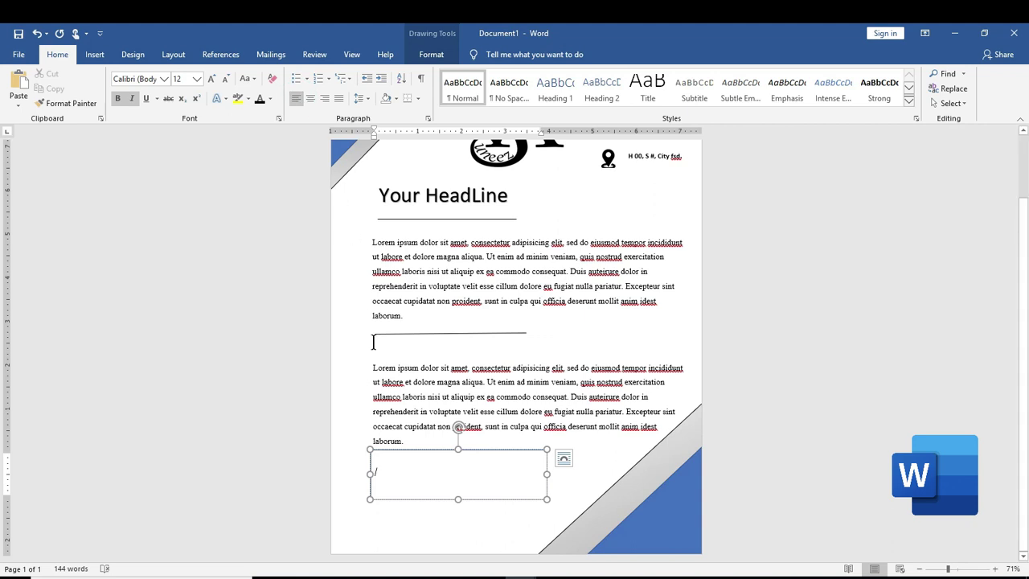
Enter 'Lorem Signature' with a dotted line, formatted bold italic at 16 pt
type("Lorem ipsum")
key("BackSpace")
key("BackSpace")
key("BackSpace")
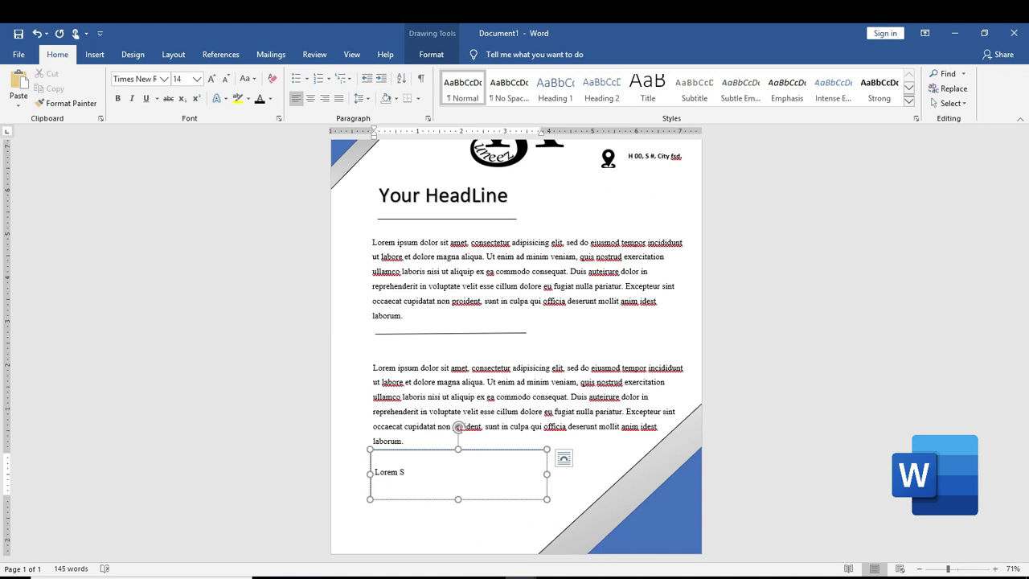
type("ign")
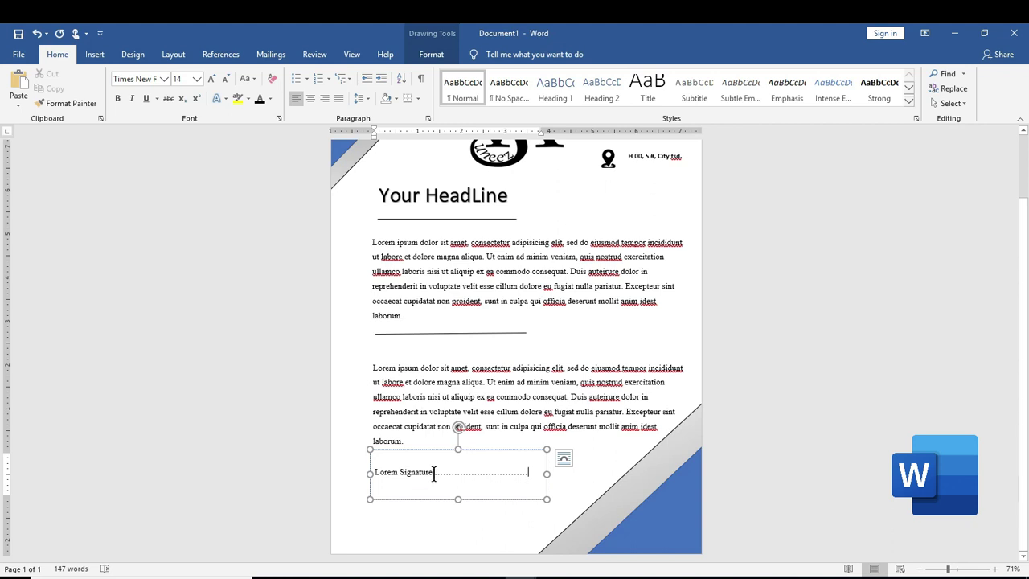
left_click_drag(434, 474, 375, 474)
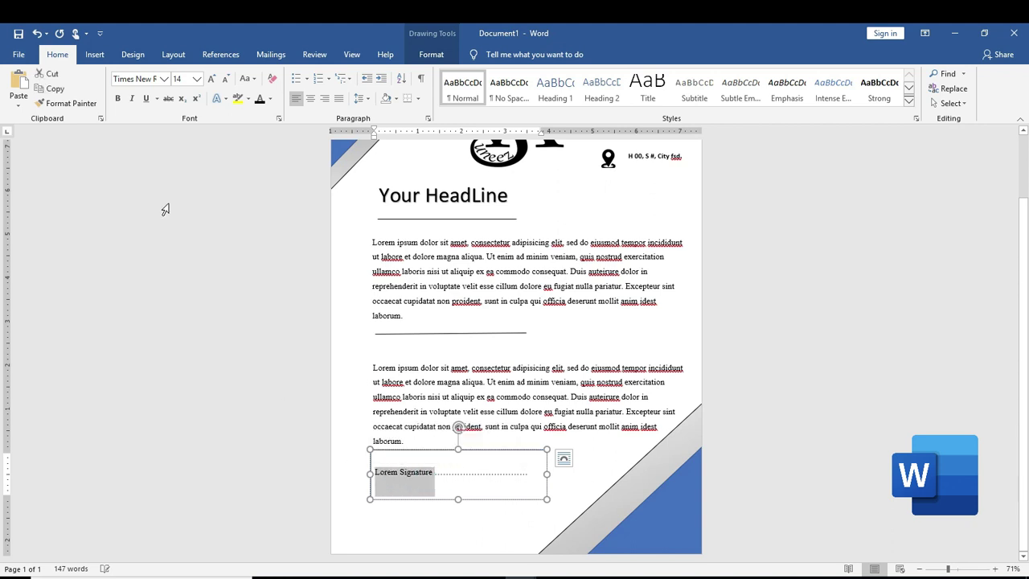
left_click(118, 98)
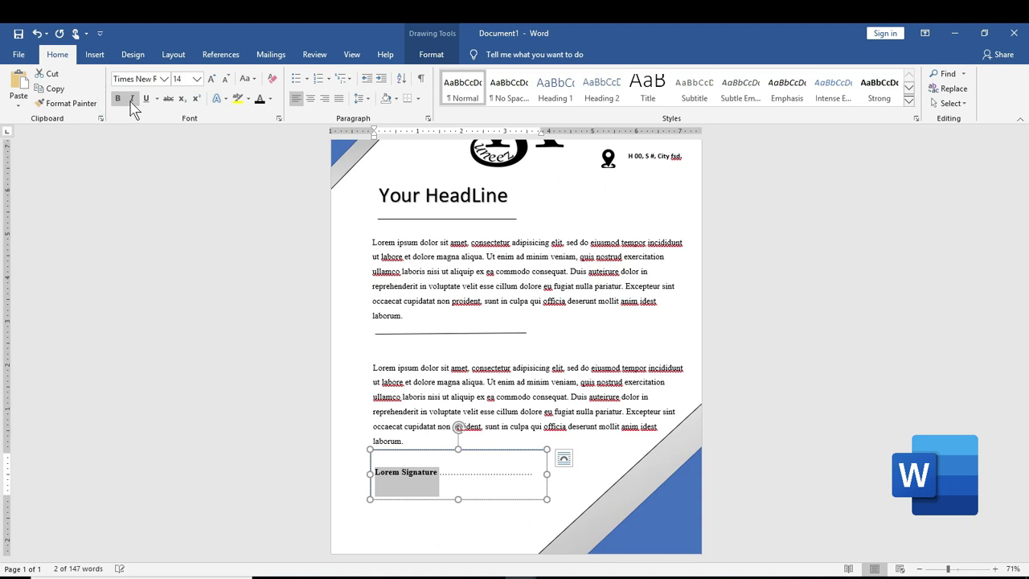
left_click(131, 98)
left_click(209, 81)
left_click(209, 81)
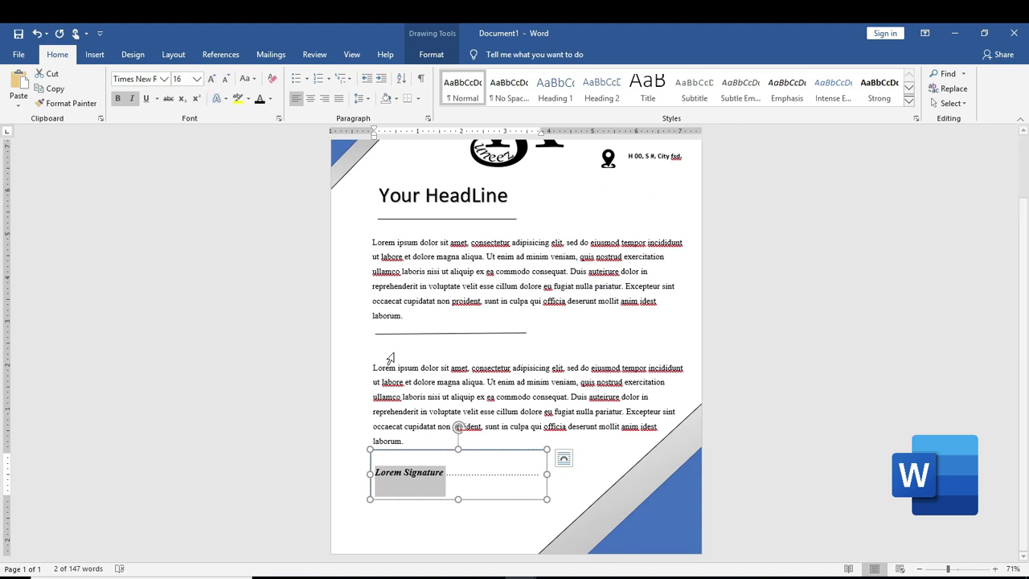
left_click(449, 528)
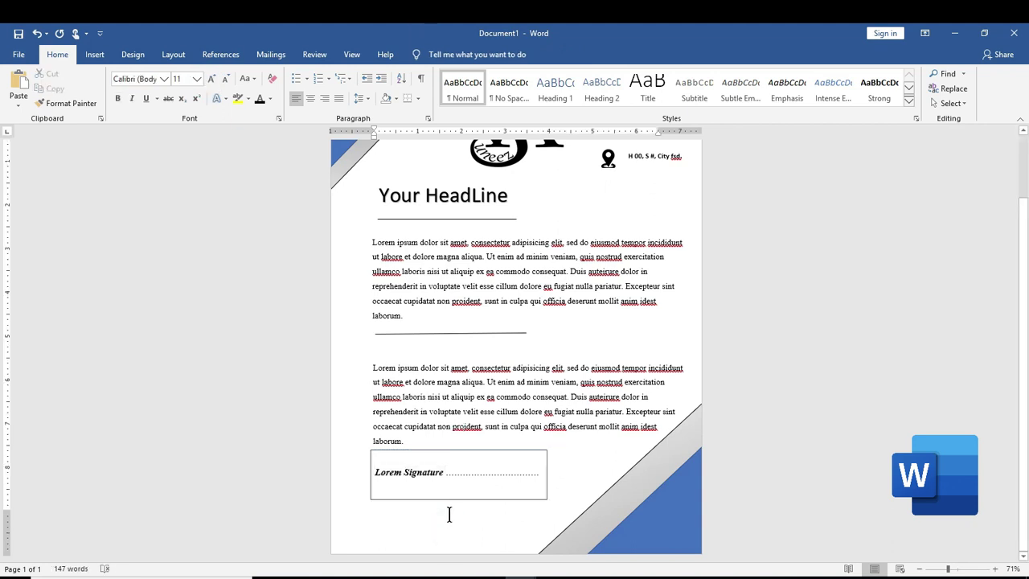
Set the signature box's outline to white so no border shows
left_click(457, 449)
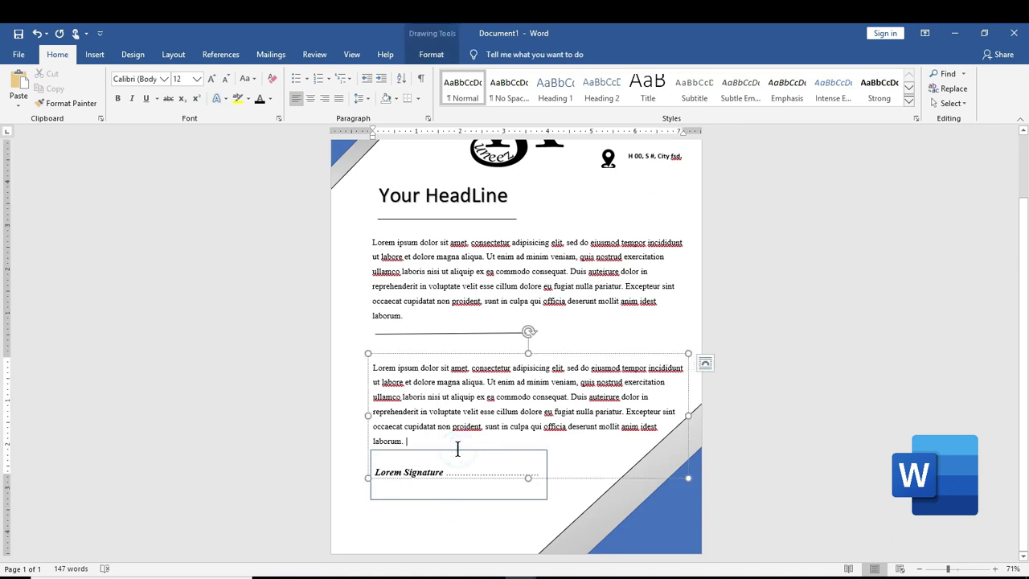
double_click(438, 505)
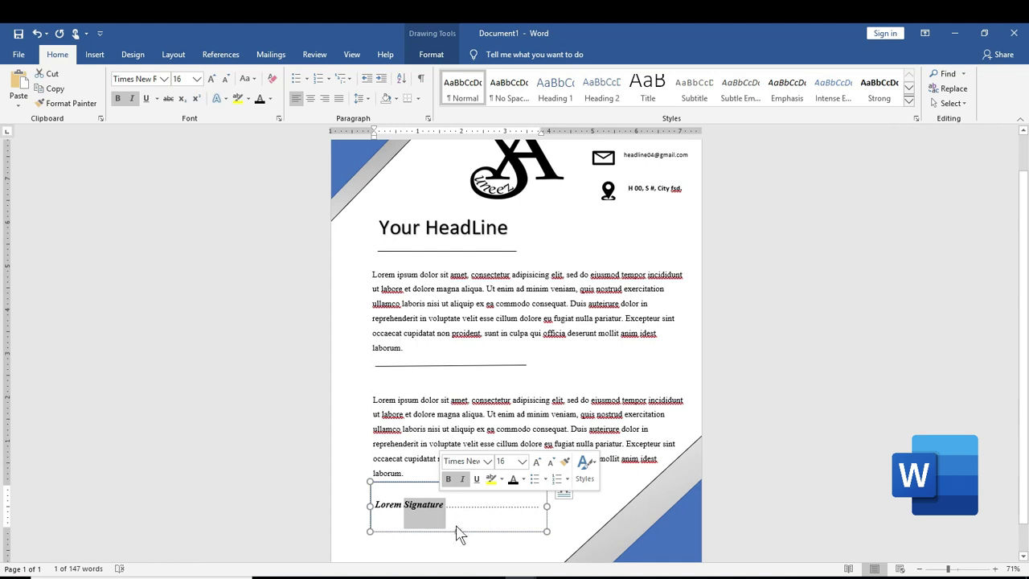
left_click(457, 528)
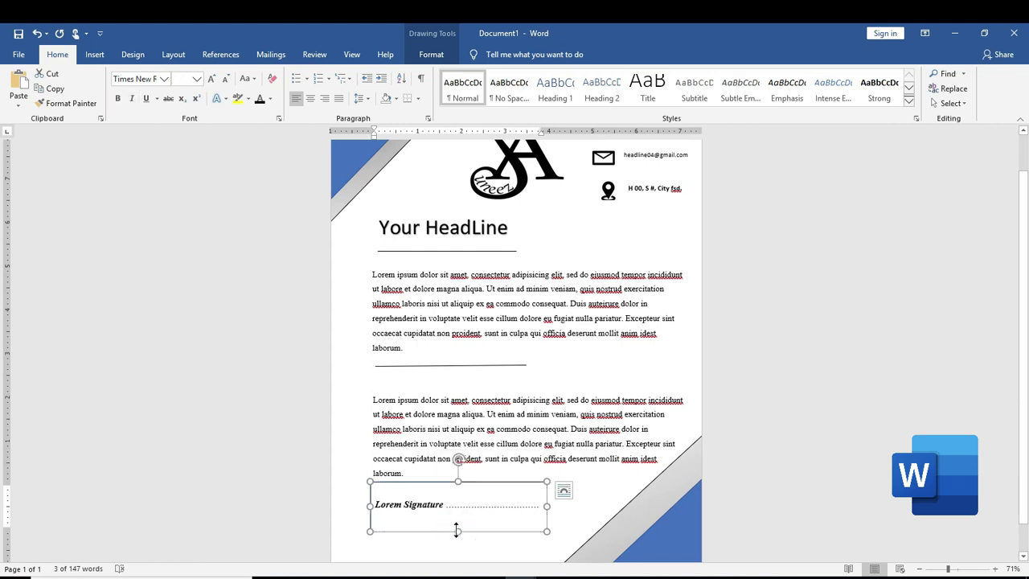
double_click(453, 531)
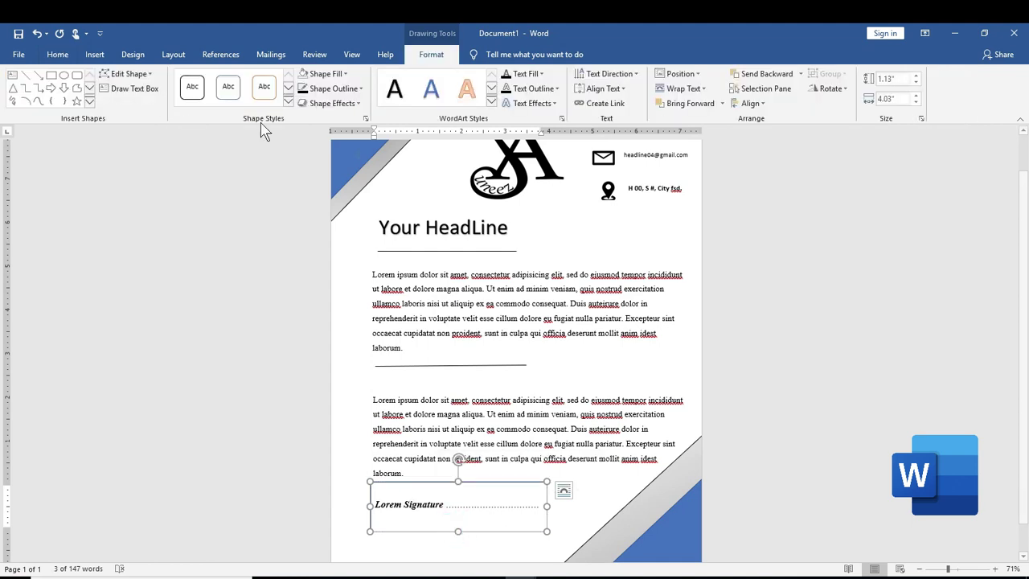
left_click(360, 88)
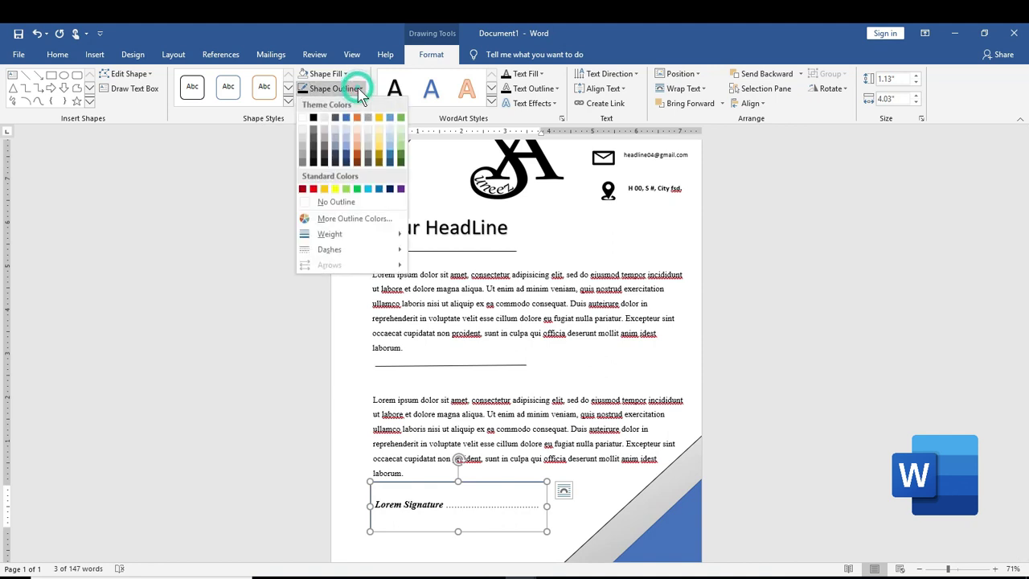
left_click(314, 118)
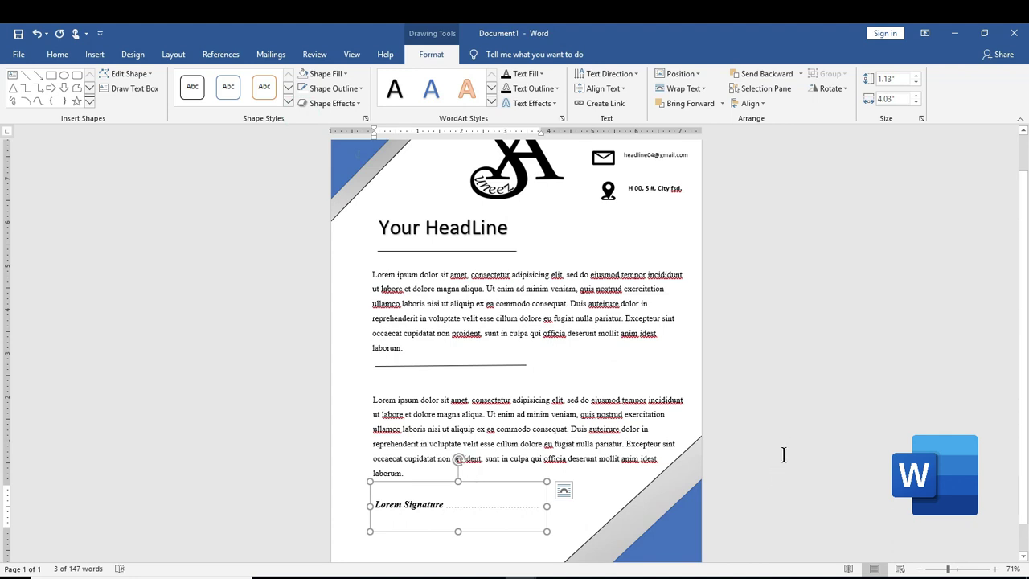
scroll(1025, 450, "down", 2)
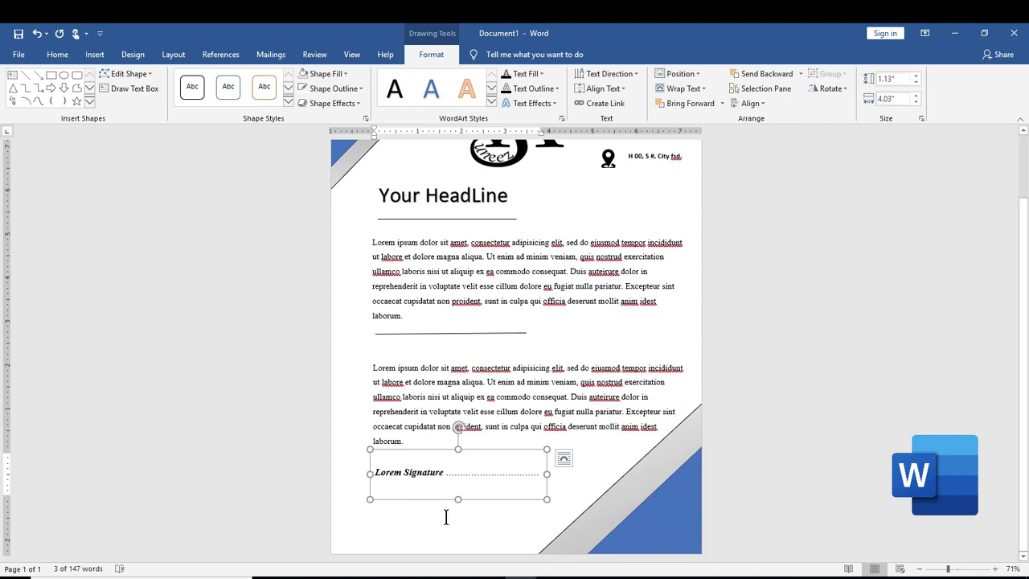
key("ctrl+v")
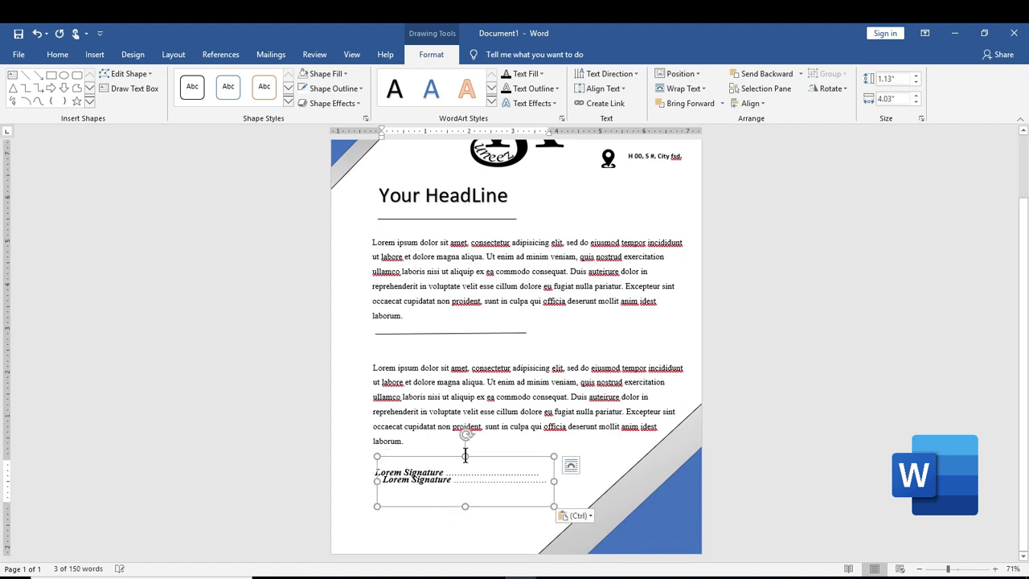
mouse_move(460, 455)
left_mouse_down()
mouse_move(428, 524)
mouse_move(422, 518)
left_mouse_up()
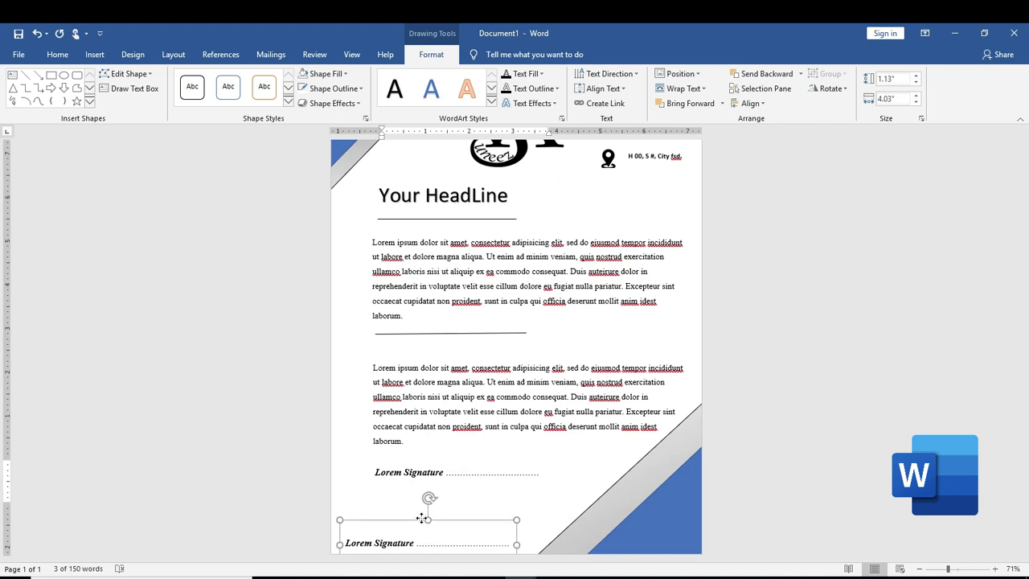
left_click(509, 545)
key("ctrl+BackSpace")
key("ctrl+BackSpace")
key("ctrl+BackSpace")
type("www.youside")
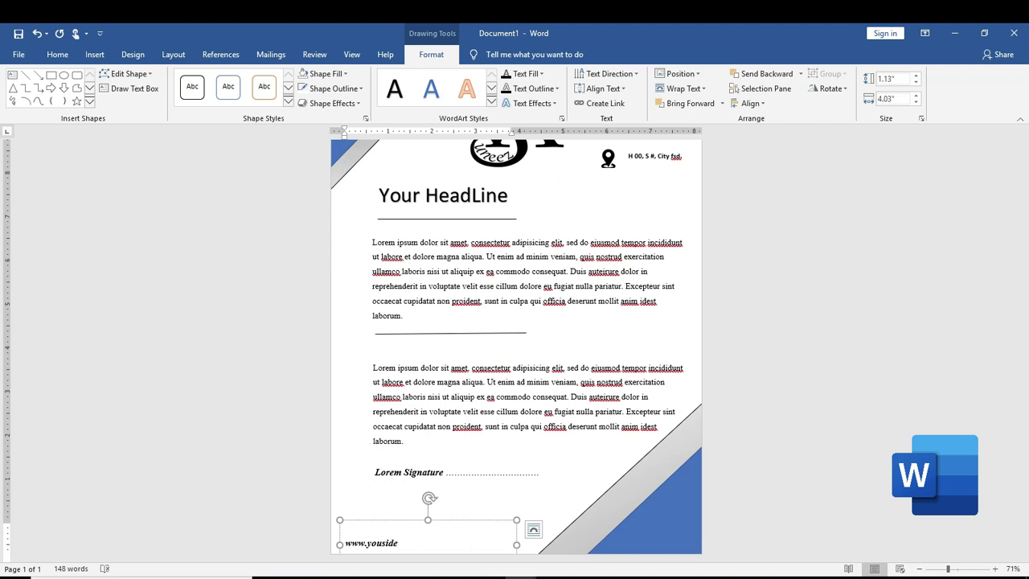
type("addres.com")
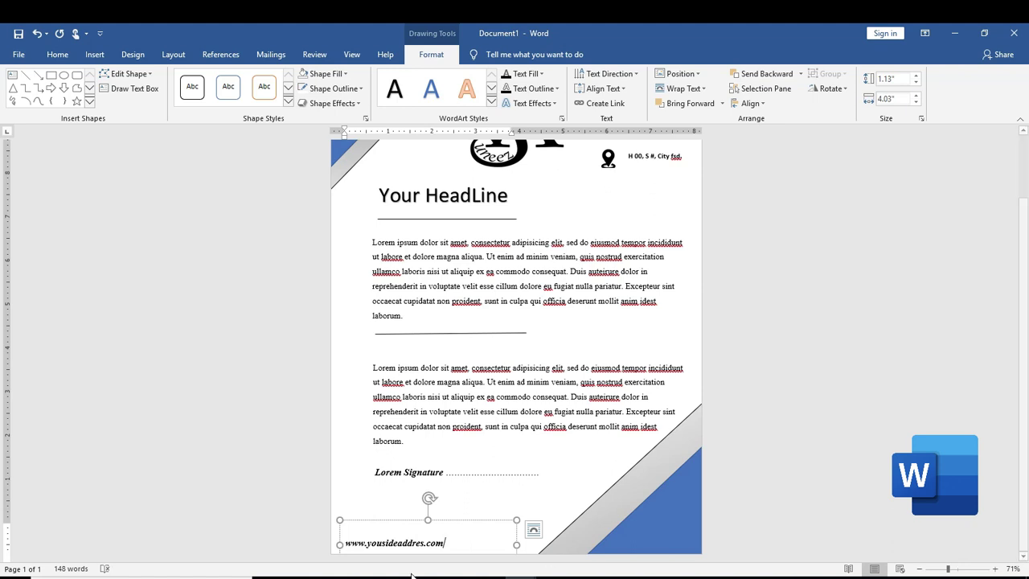
left_click_drag(418, 520, 432, 520)
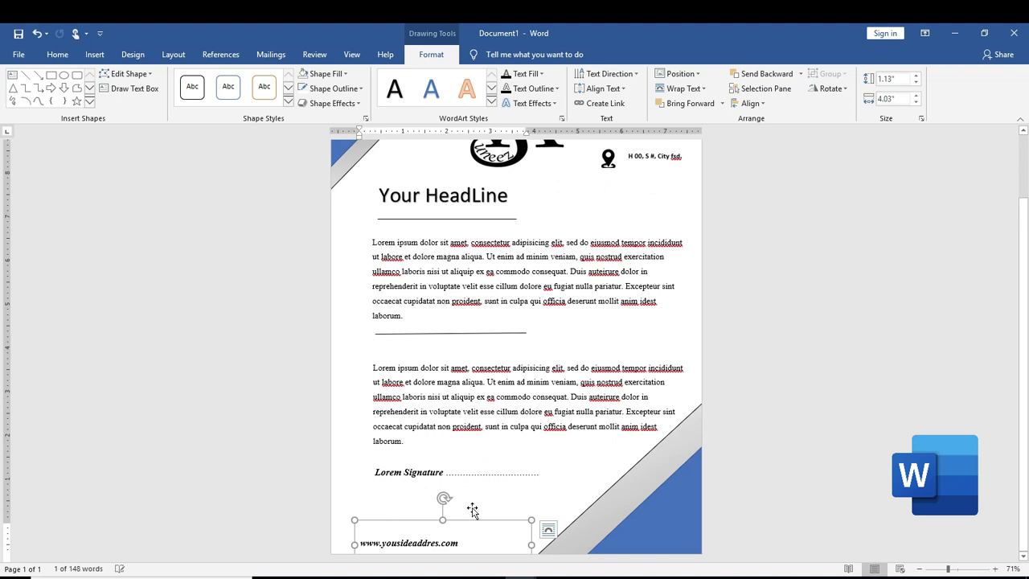
Nudge the Lorem Signature box slightly lower on the page
left_click(430, 474)
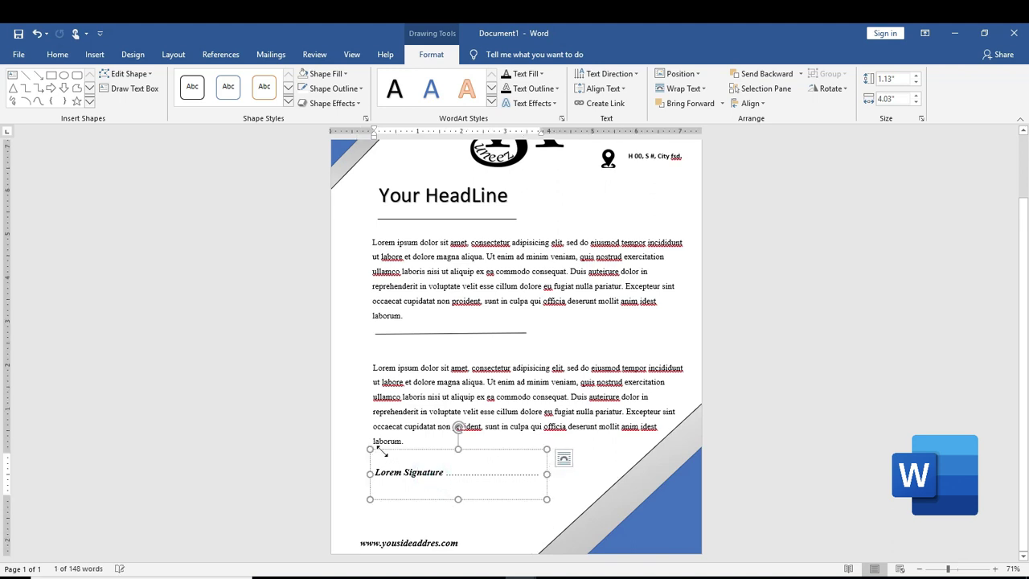
left_click_drag(395, 451, 395, 455)
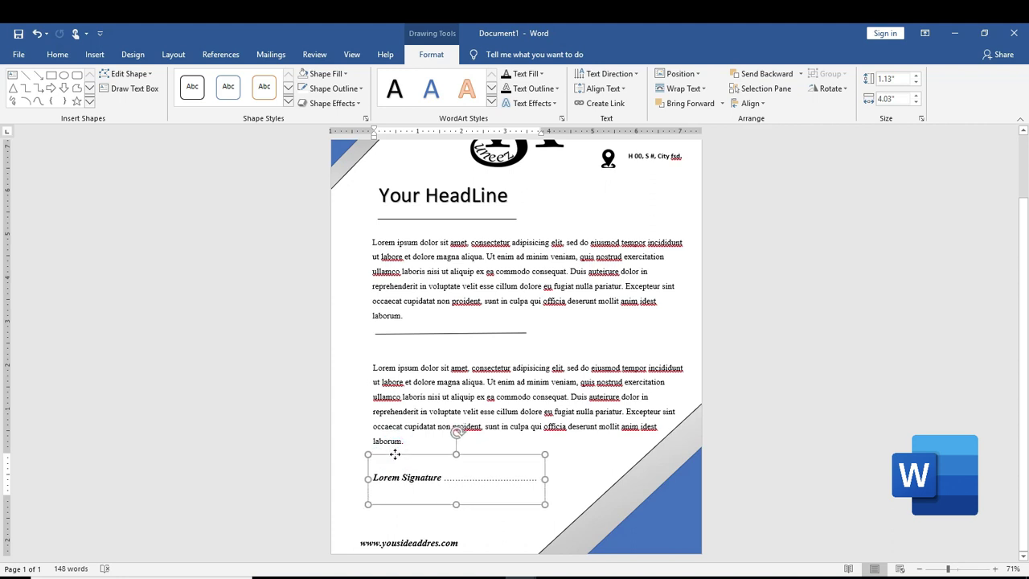
left_click_drag(395, 454, 394, 458)
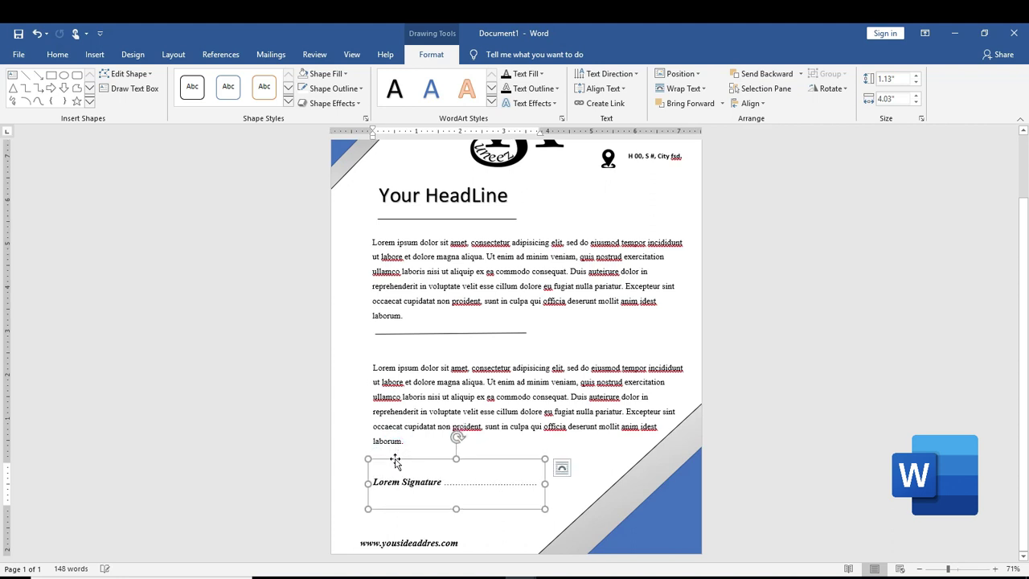
left_click(462, 338)
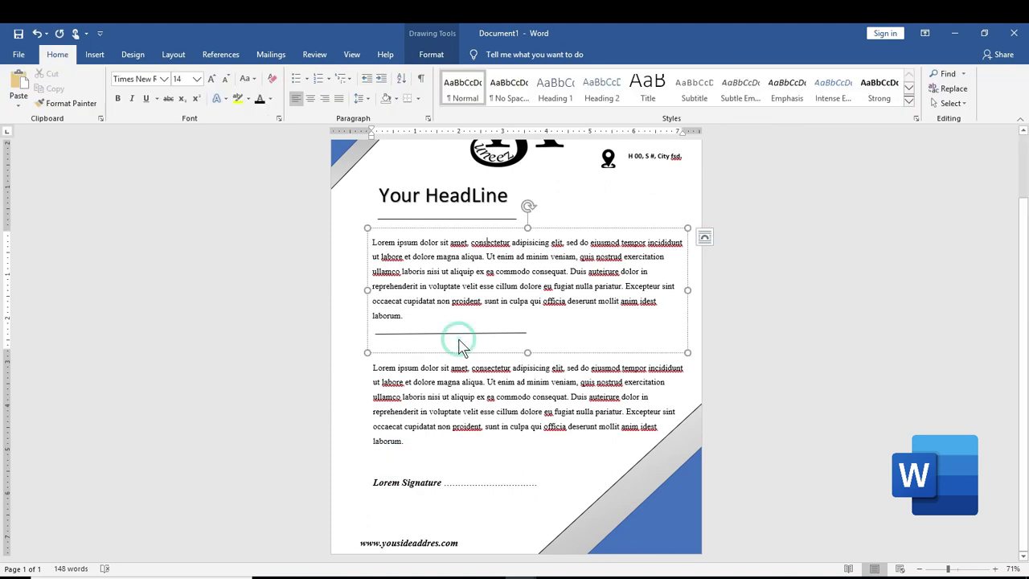
Clear spelling flags on eiusmod, elit, ullamco, labore, amet, ea, proident and officia
right_click(601, 241)
left_click(569, 276)
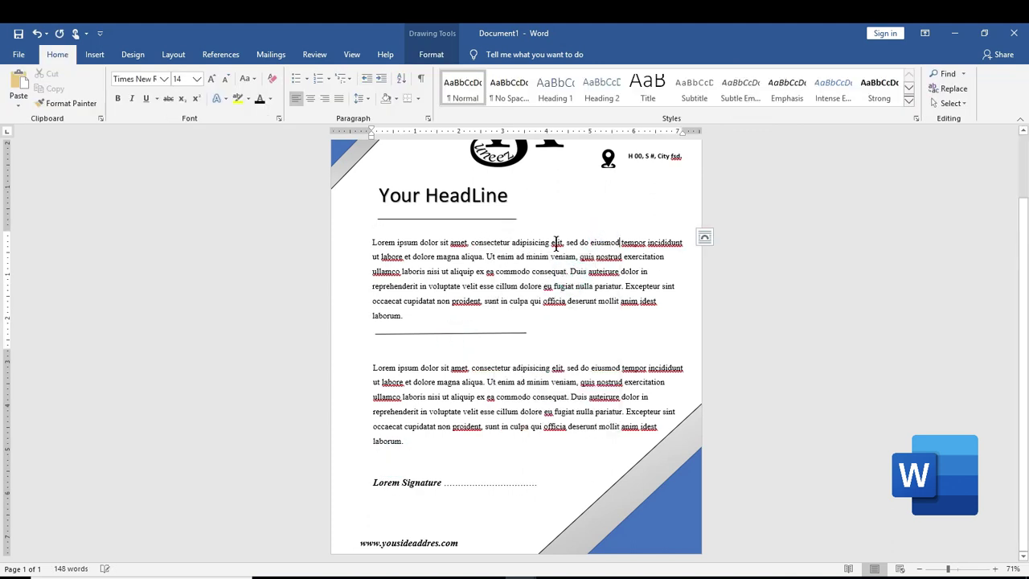
right_click(556, 244)
left_click(496, 341)
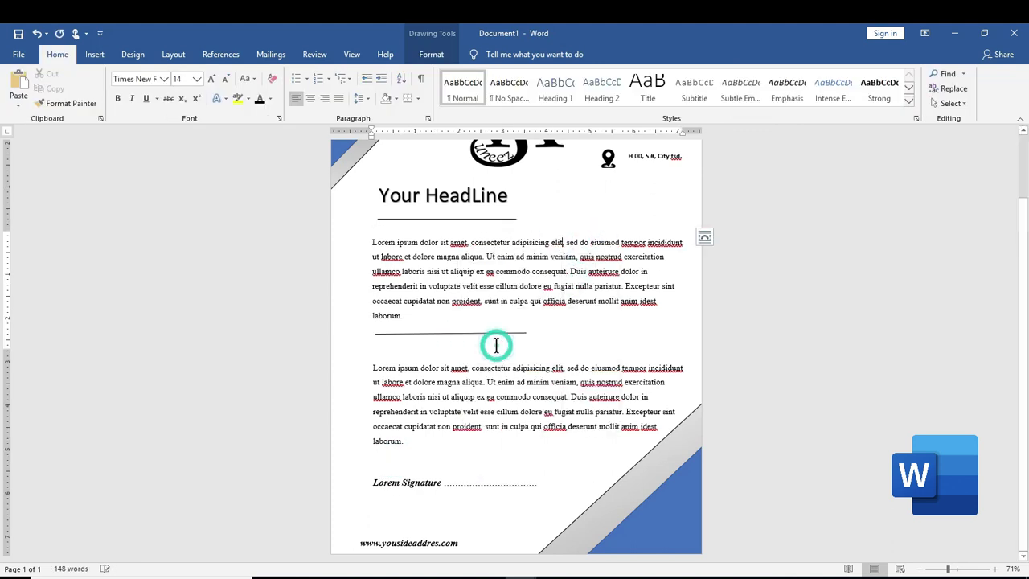
right_click(389, 274)
left_click(349, 309)
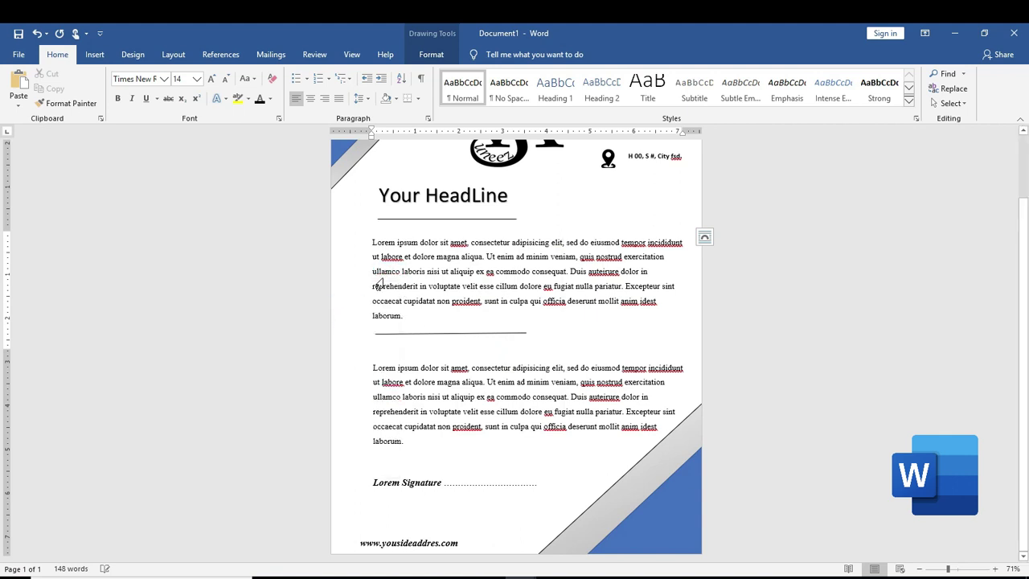
right_click(396, 256)
left_click(345, 351)
right_click(458, 243)
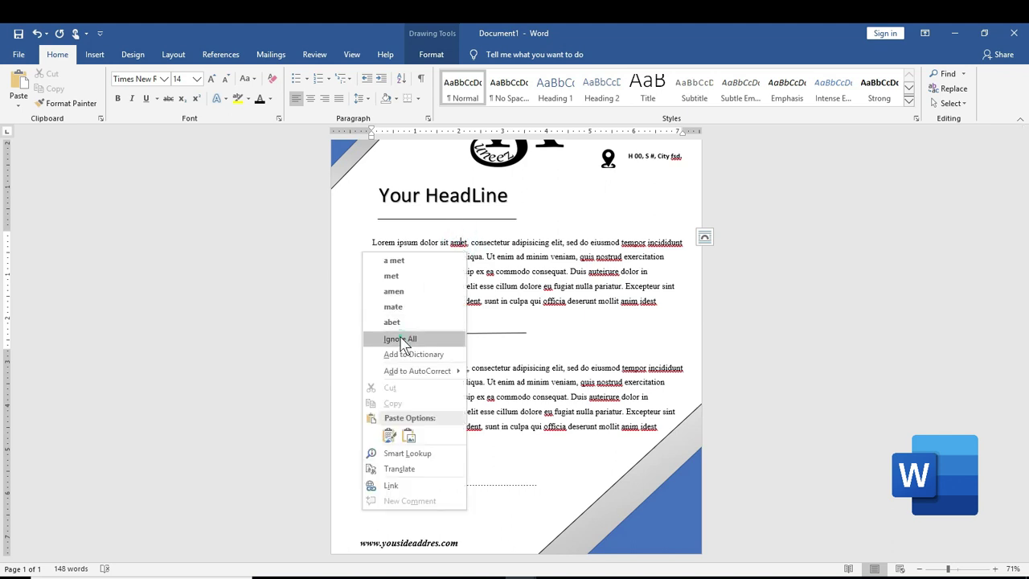
left_click(406, 339)
right_click(493, 272)
left_click(455, 369)
right_click(468, 302)
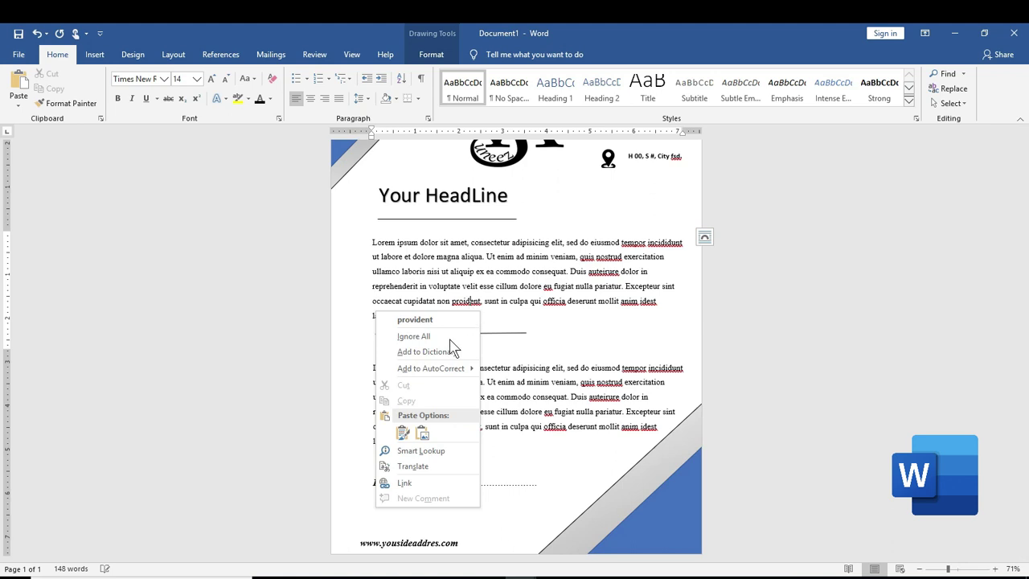
left_click(447, 338)
right_click(553, 303)
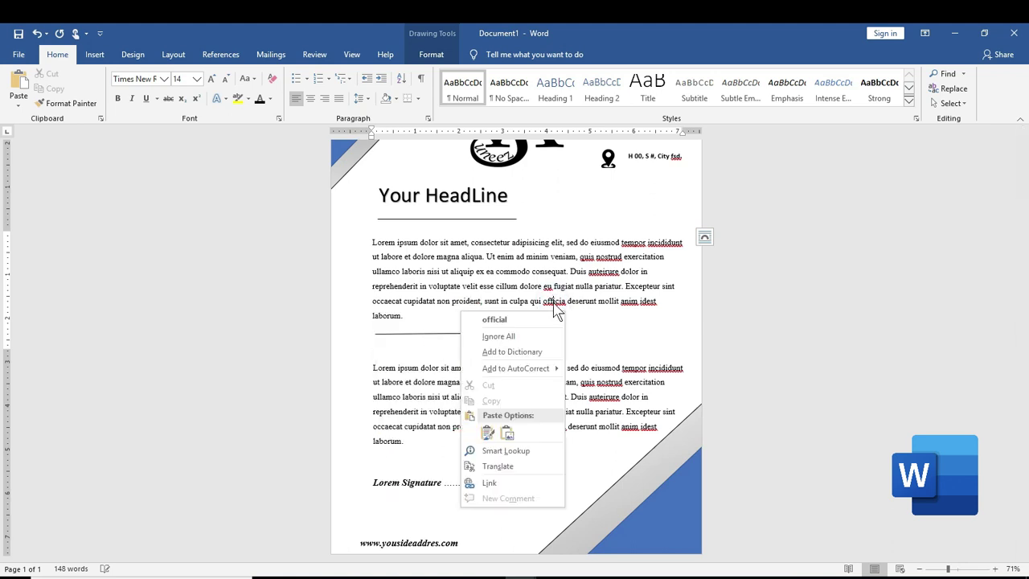
left_click(500, 349)
Clear spelling flags on eu, anim, auteirure, nostrud, quis, tempor, incididunt and idest
right_click(546, 287)
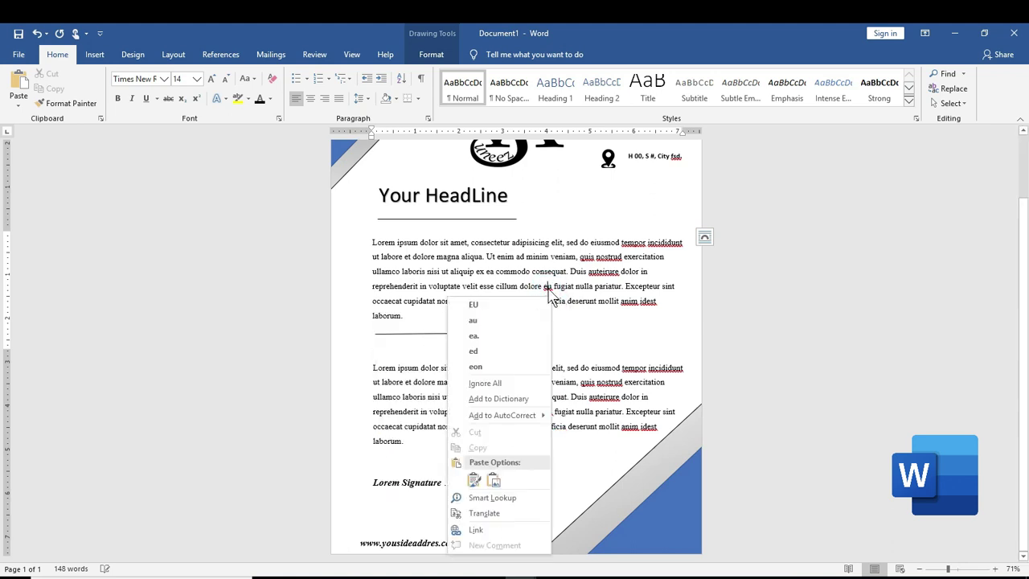
left_click(499, 383)
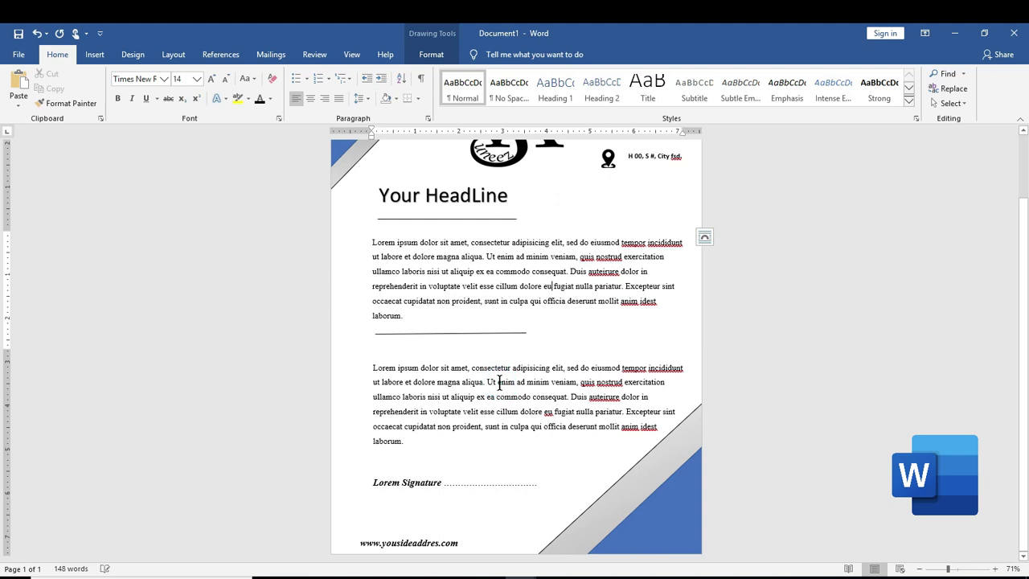
right_click(625, 299)
left_click(586, 397)
right_click(611, 273)
left_click(568, 370)
right_click(611, 257)
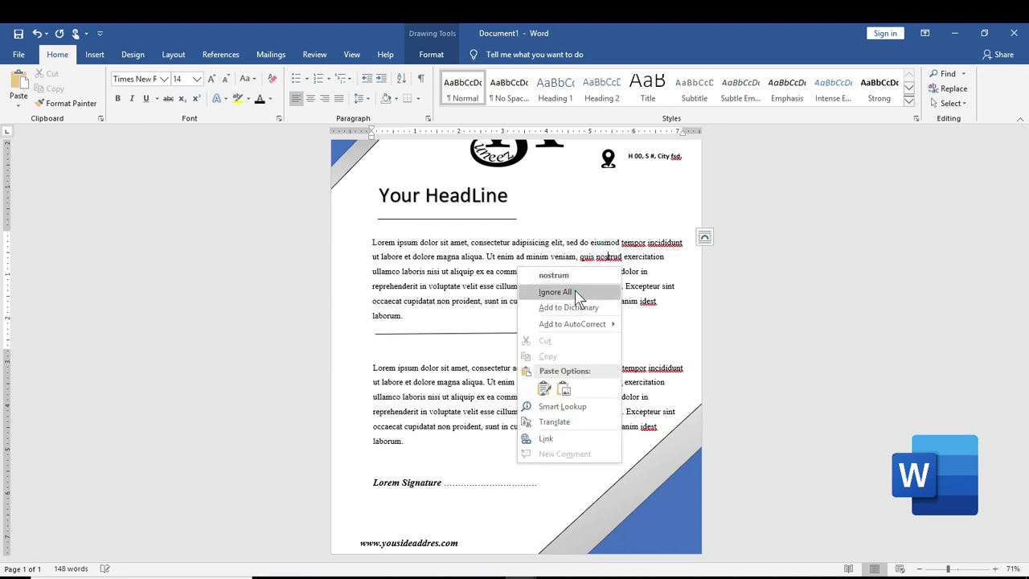
left_click(562, 291)
right_click(586, 256)
left_click(543, 351)
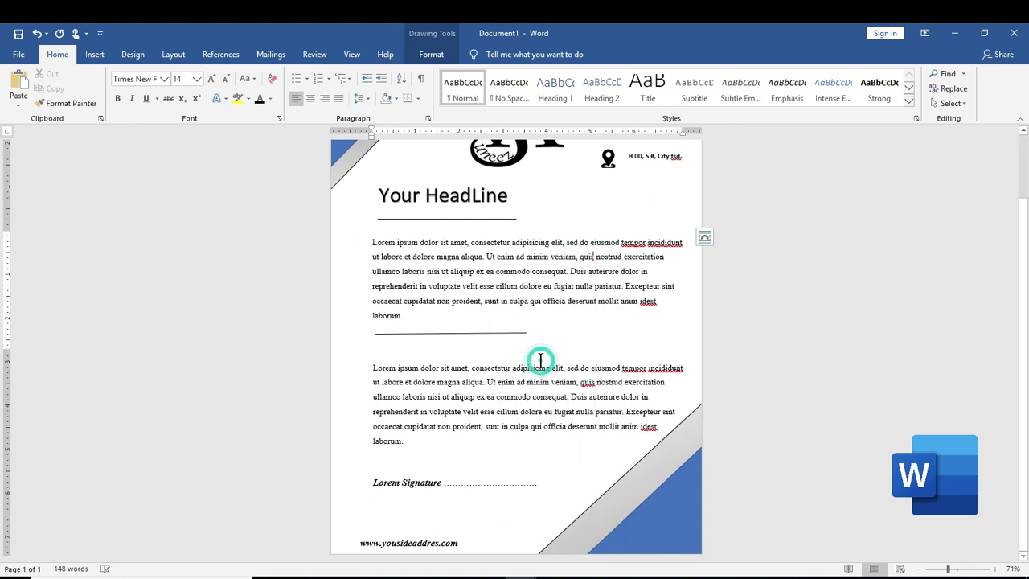
right_click(639, 245)
left_click(588, 338)
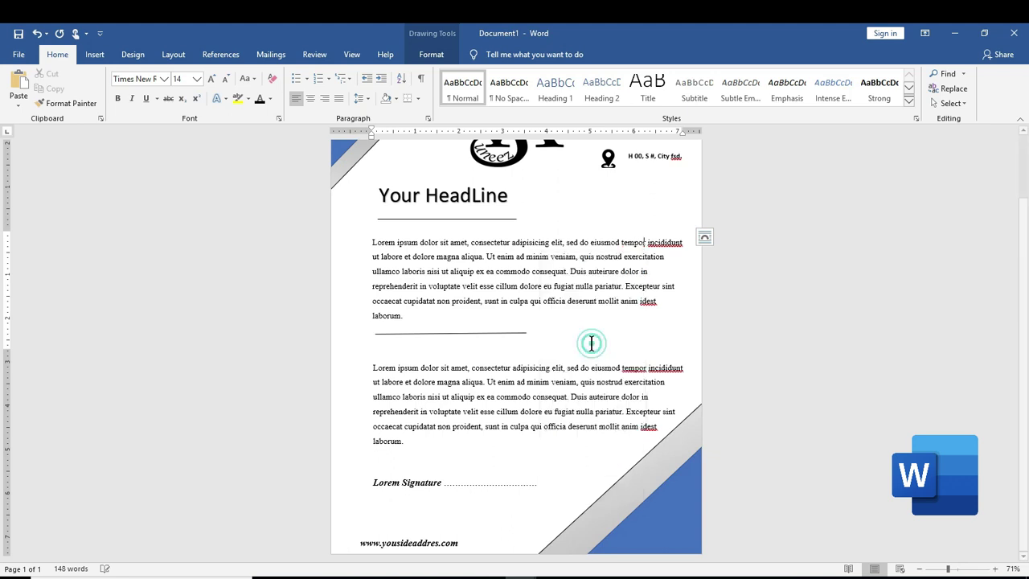
right_click(675, 244)
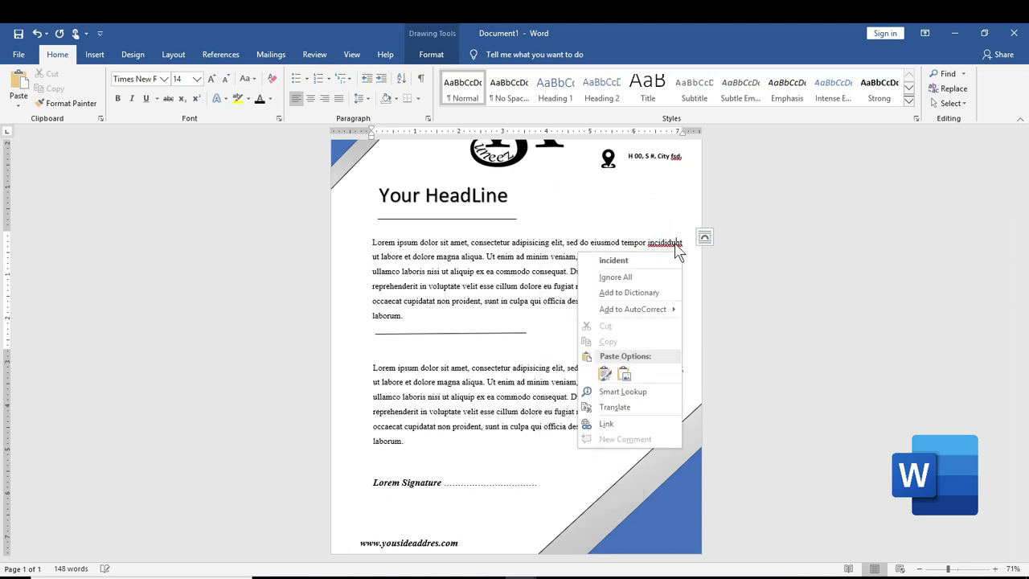
left_click(651, 279)
right_click(648, 300)
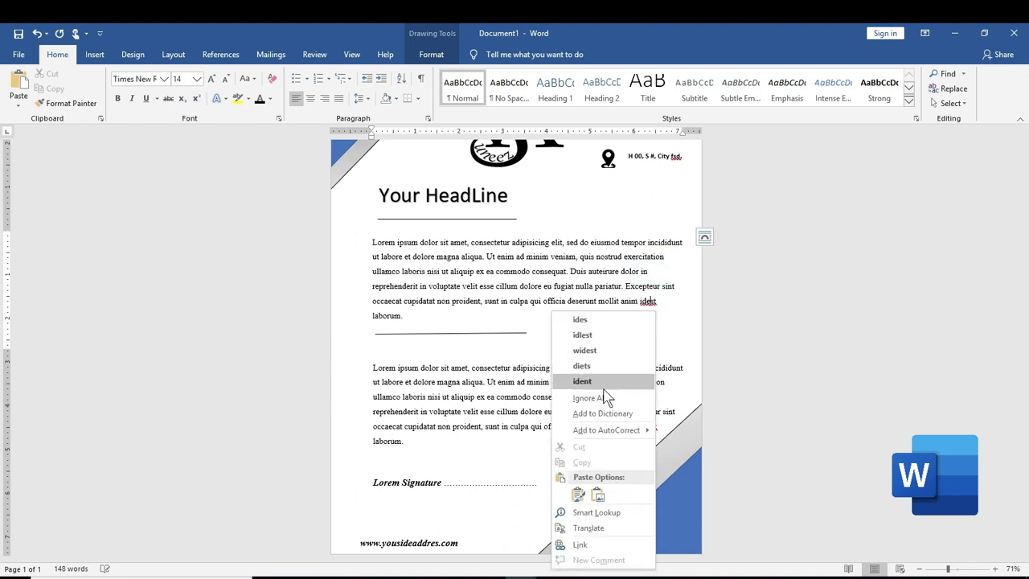
left_click(601, 396)
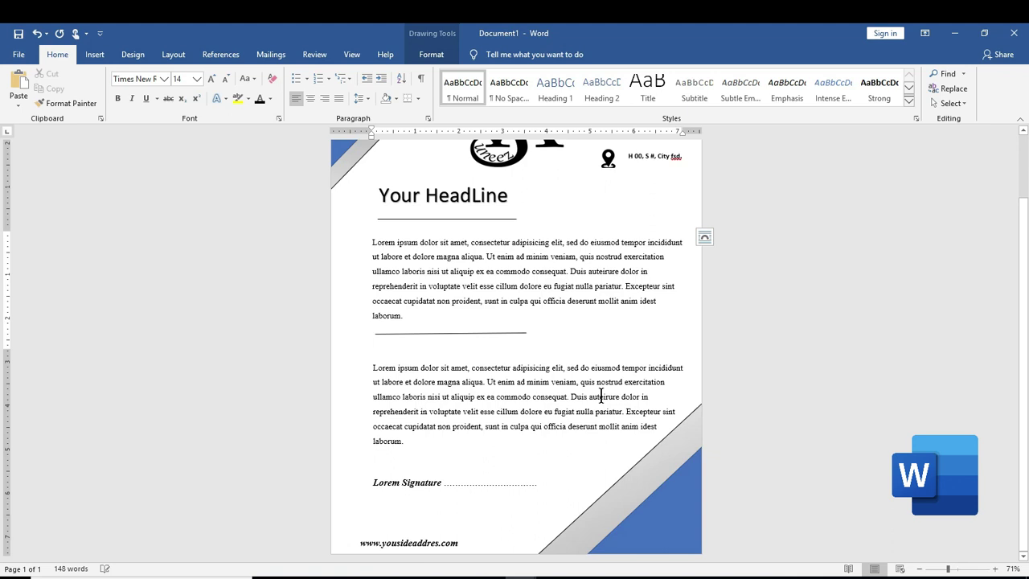
Ignore the misspelling of fsd in the address and end it with a period
left_click(677, 157)
right_click(677, 158)
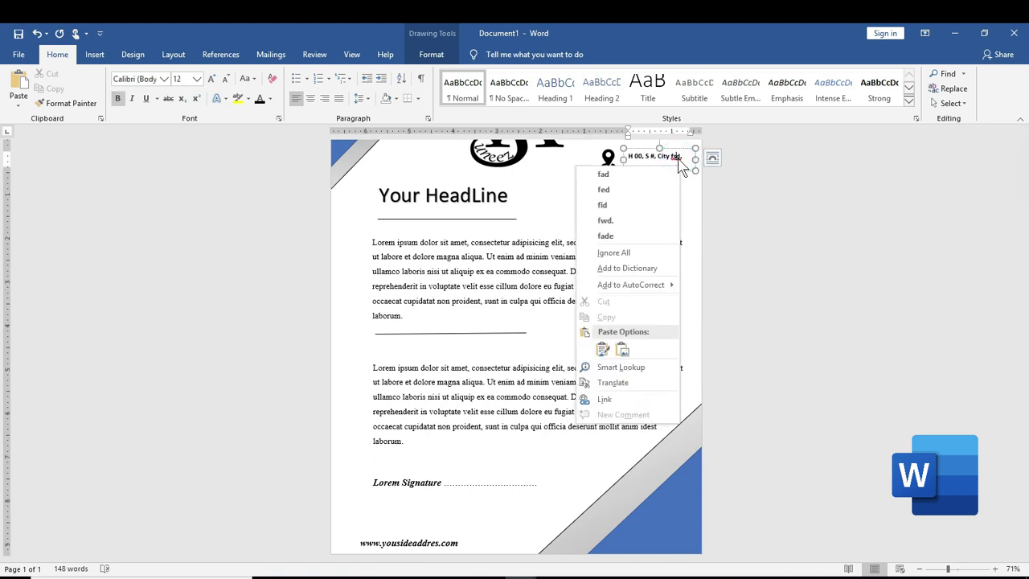
left_click(636, 254)
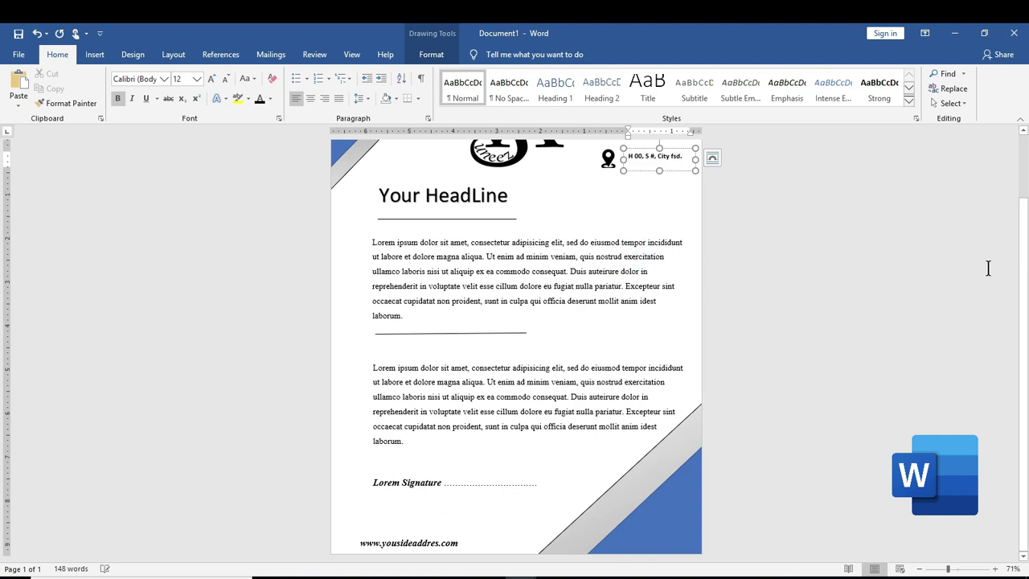
type(".")
left_click_drag(950, 570, 945, 572)
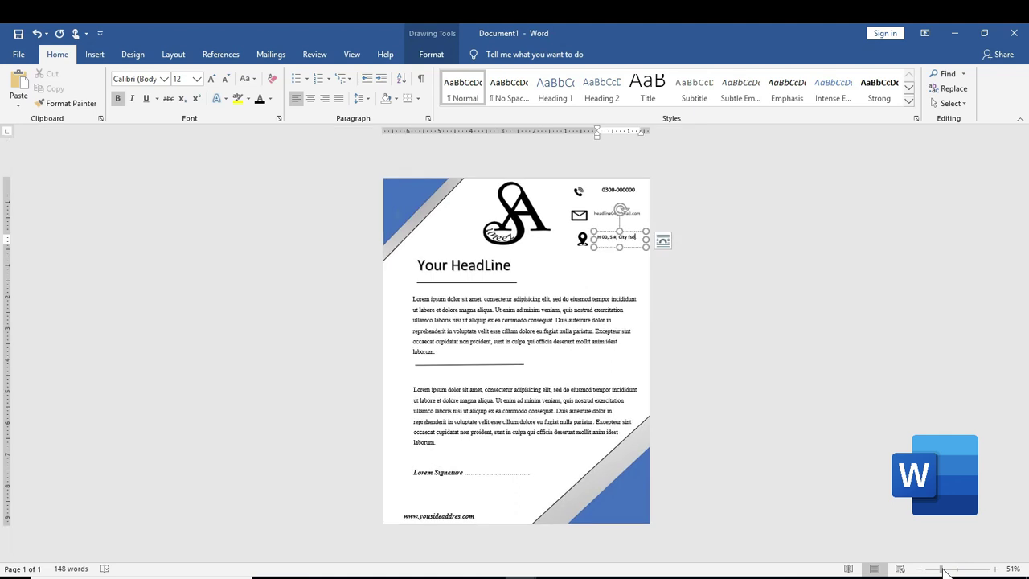
left_click(638, 370)
left_click(764, 301)
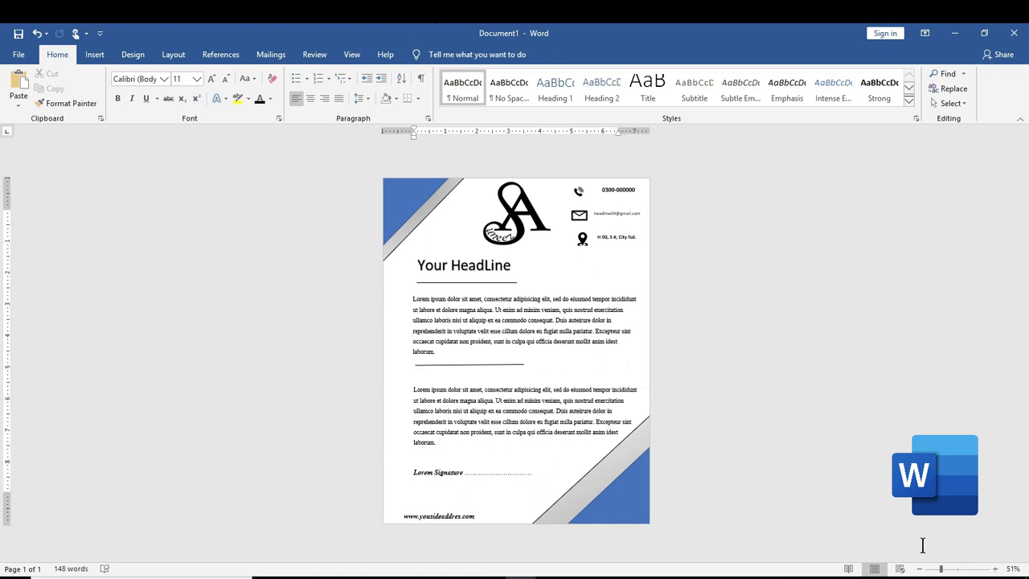
left_click_drag(941, 573, 950, 569)
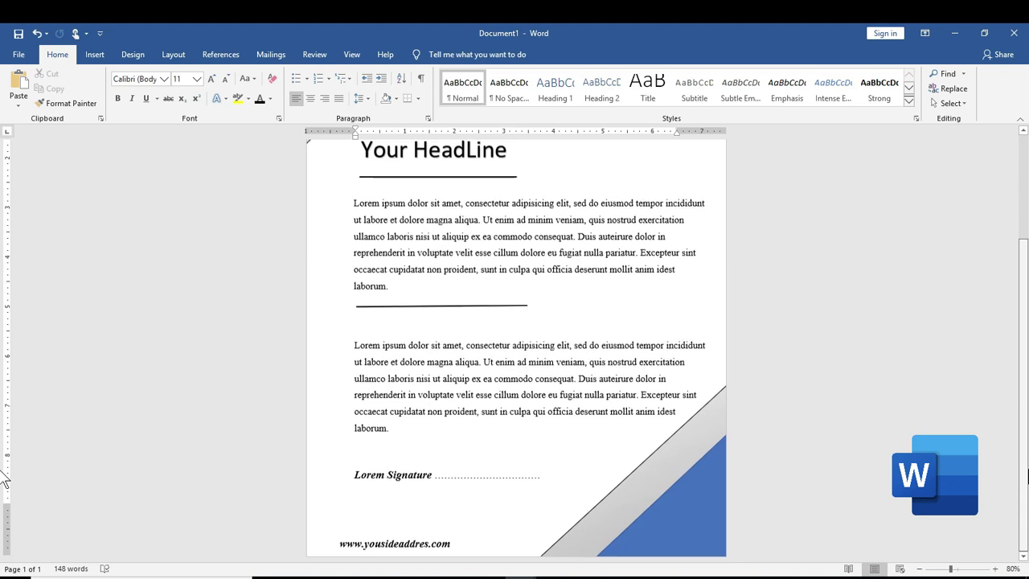
mouse_move(1017, 416)
left_mouse_down()
mouse_move(1015, 355)
mouse_move(1022, 400)
mouse_move(4, 462)
left_mouse_up()
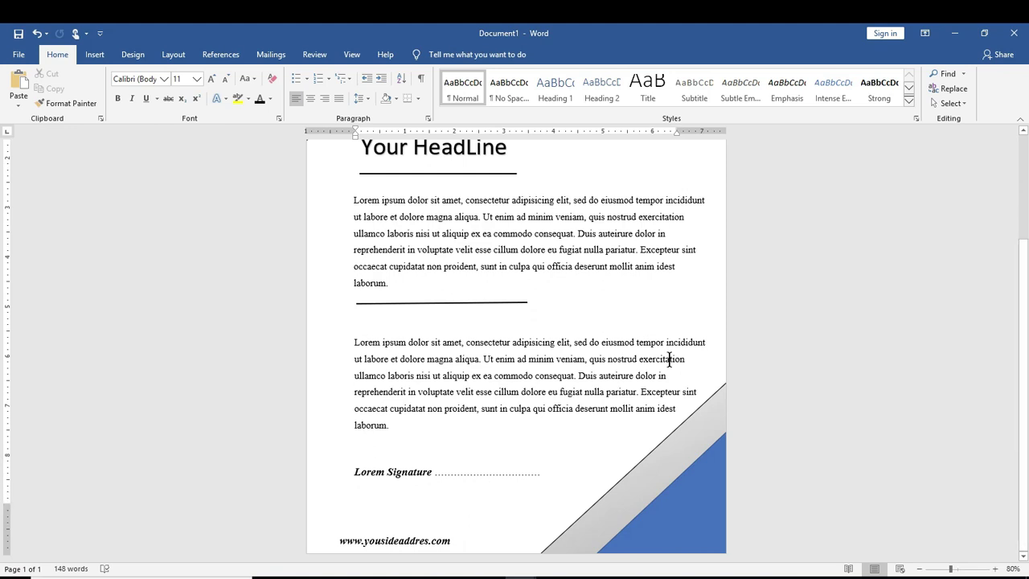
left_click_drag(668, 360, 611, 474)
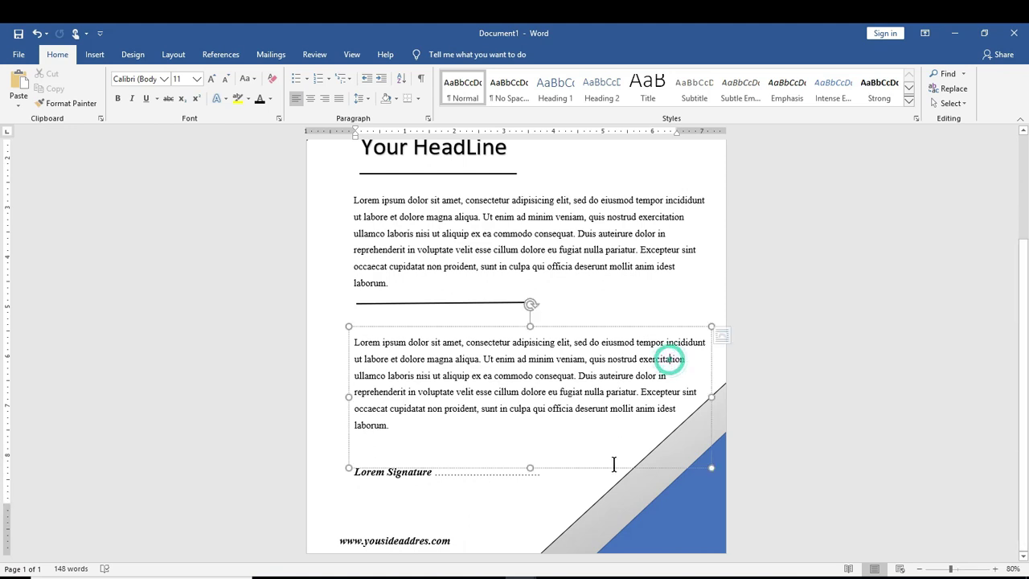
left_click(892, 367)
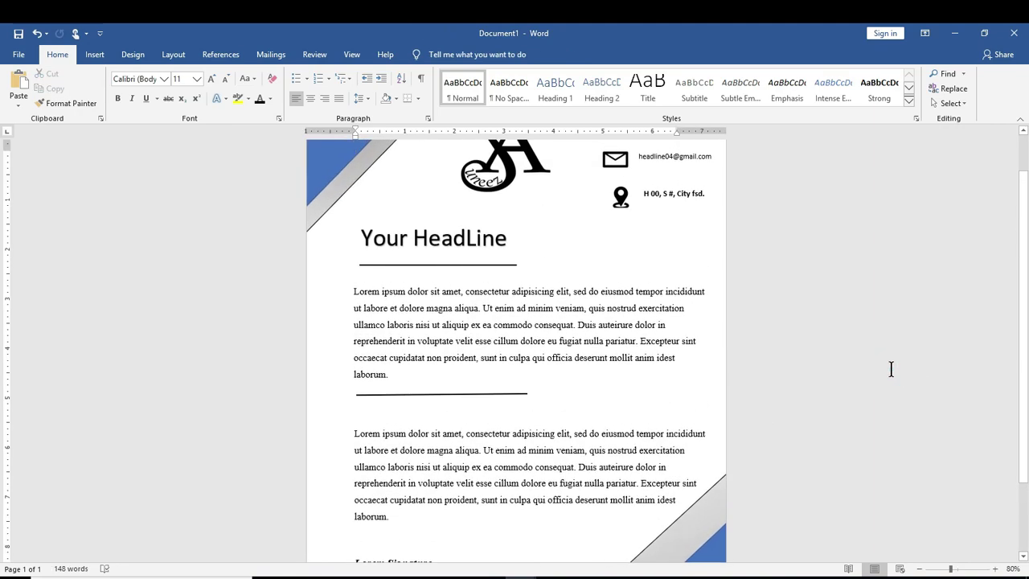